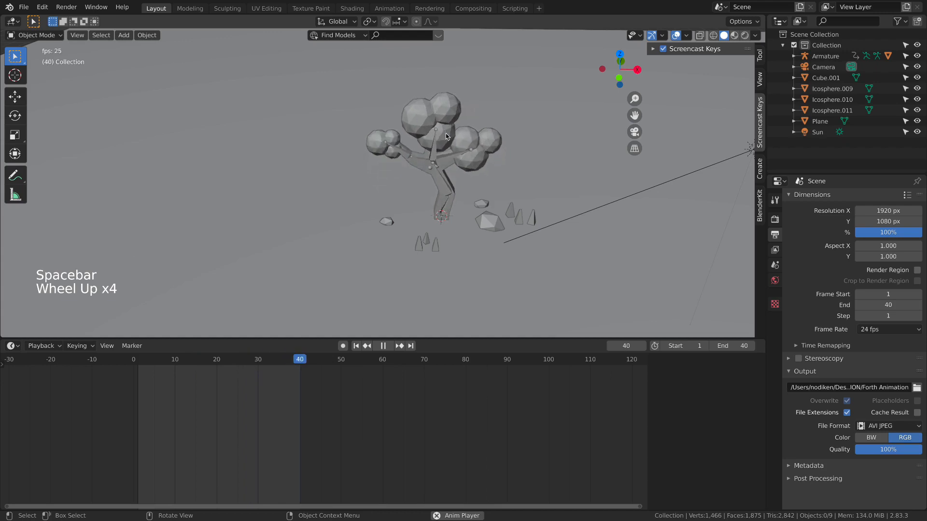
Stop the playback of the tree animation.
scroll(438, 151, down, 3)
key(space)
scroll(439, 153, up, 4)
scroll(438, 152, down, 3)
middle_drag(439, 153, 505, 221)
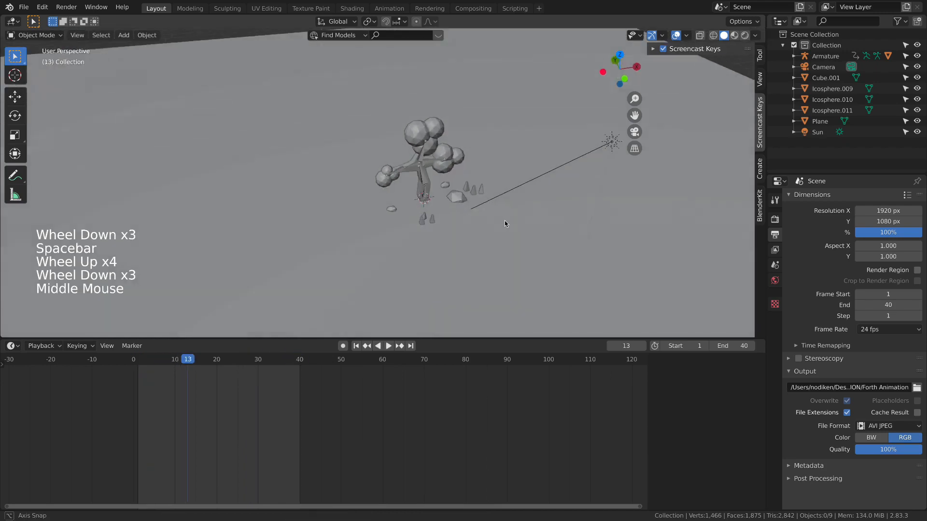
Select the ground plane, tree, rocks, armature and sun in the top view, and delete everything except the camera.
scroll(505, 223, down, 3)
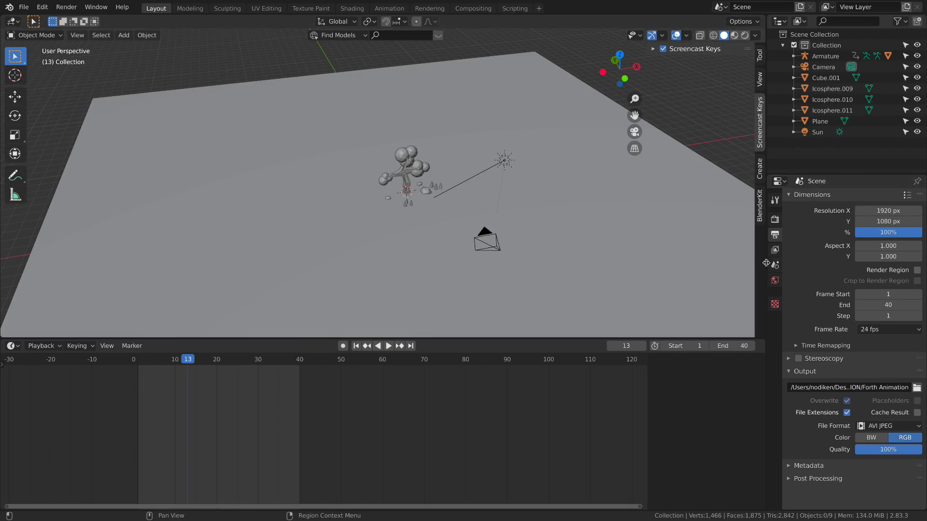
scroll(401, 202, down, 5)
middle_drag(345, 231, 476, 181)
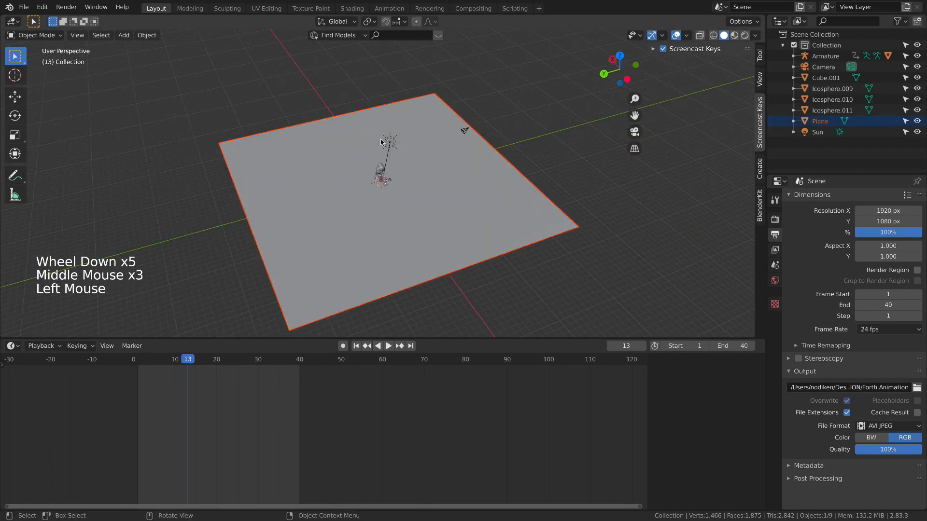
key(KP_7)
scroll(284, 175, down, 4)
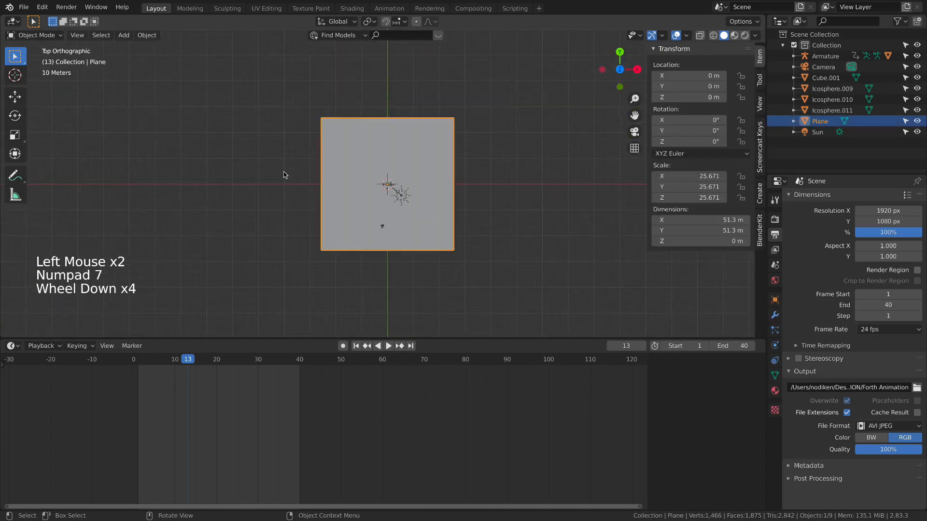
drag(490, 196, 490, 198)
scroll(490, 198, up, 5)
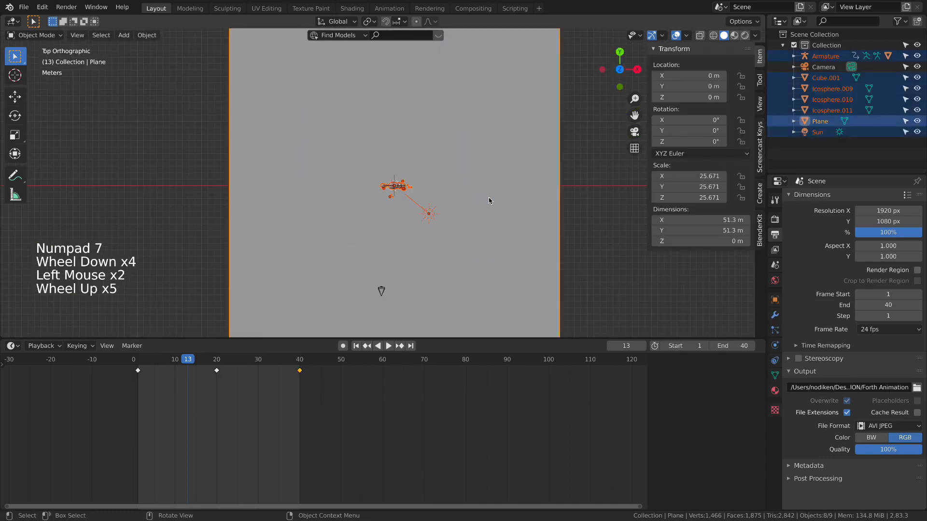
scroll(515, 203, down, 1)
click(500, 198)
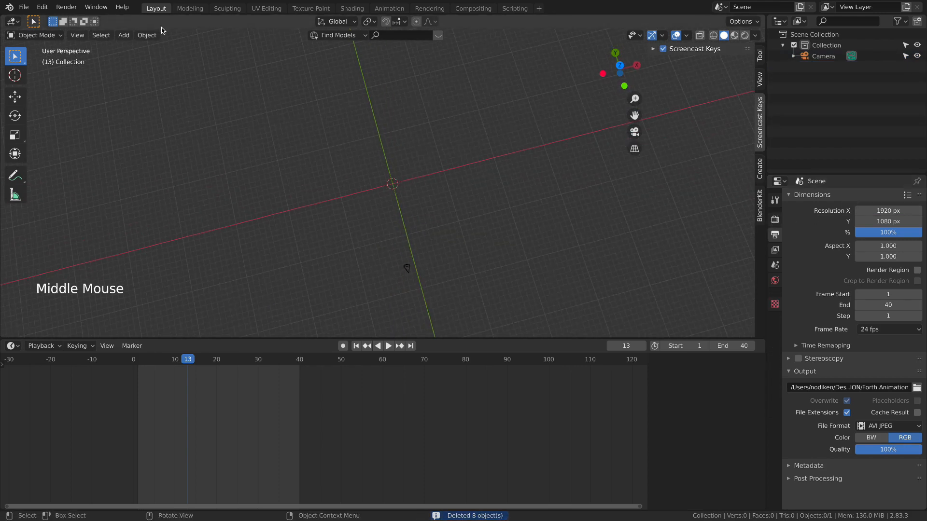
Add a 2 m mesh cube at the world origin.
key(shift+a)
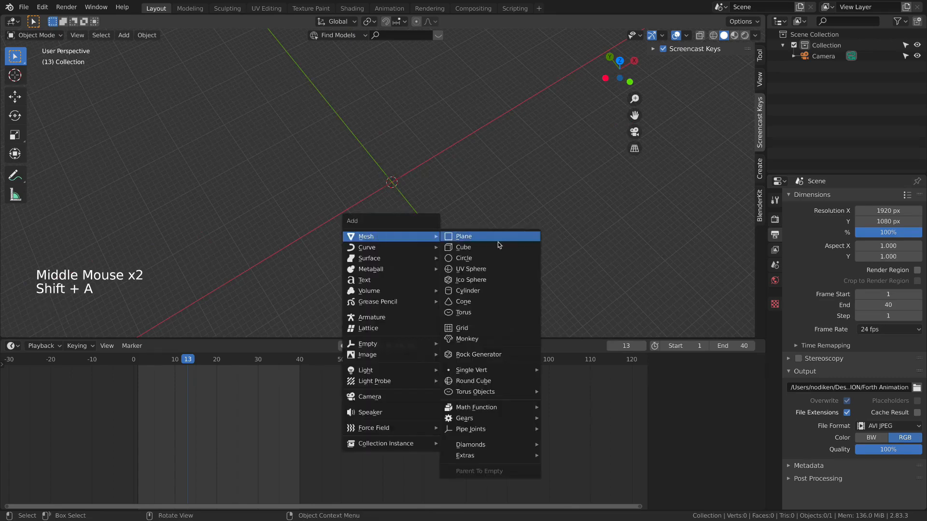
click(491, 252)
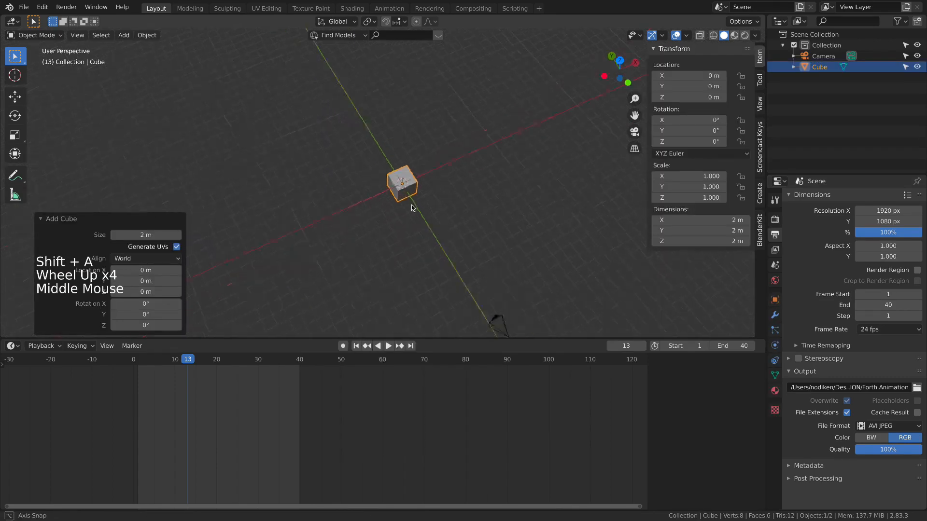
shift+middle_drag(351, 248, 312, 249)
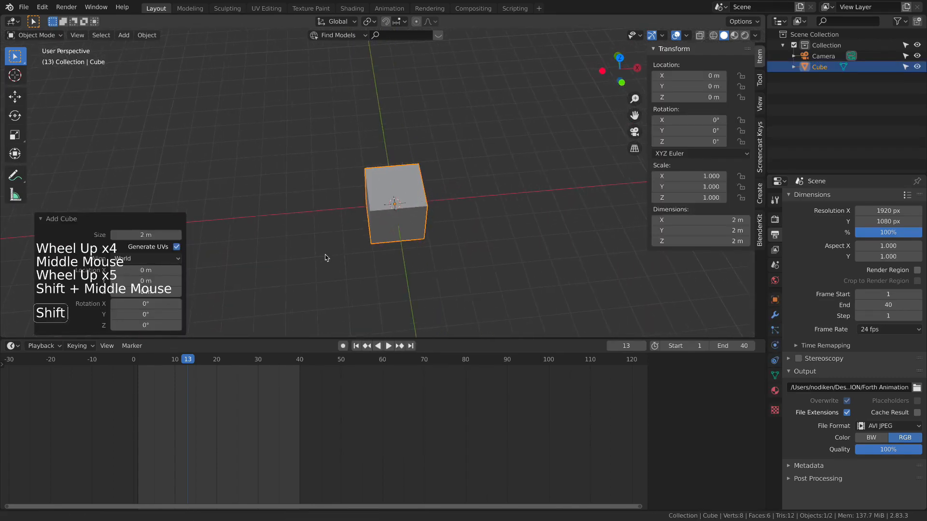
Add an emitter particle system to the cube and start playing the animation.
click(775, 331)
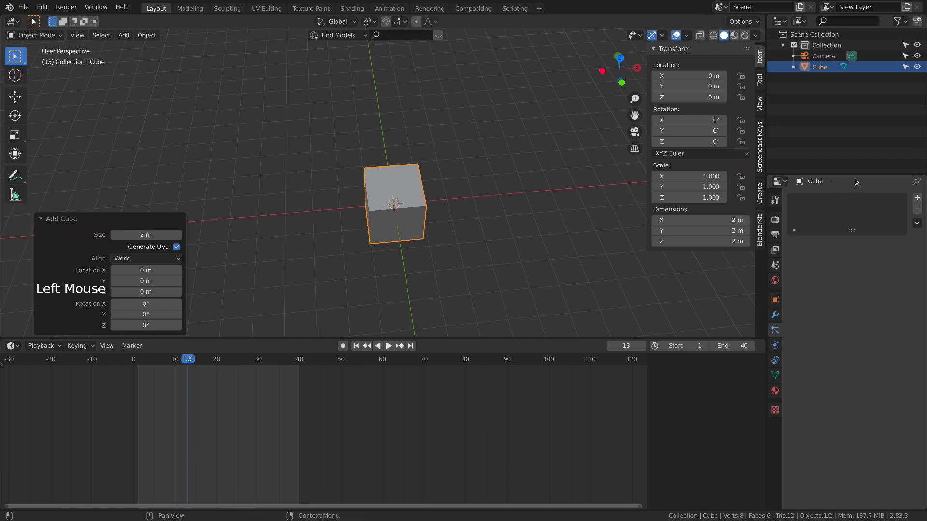
click(917, 199)
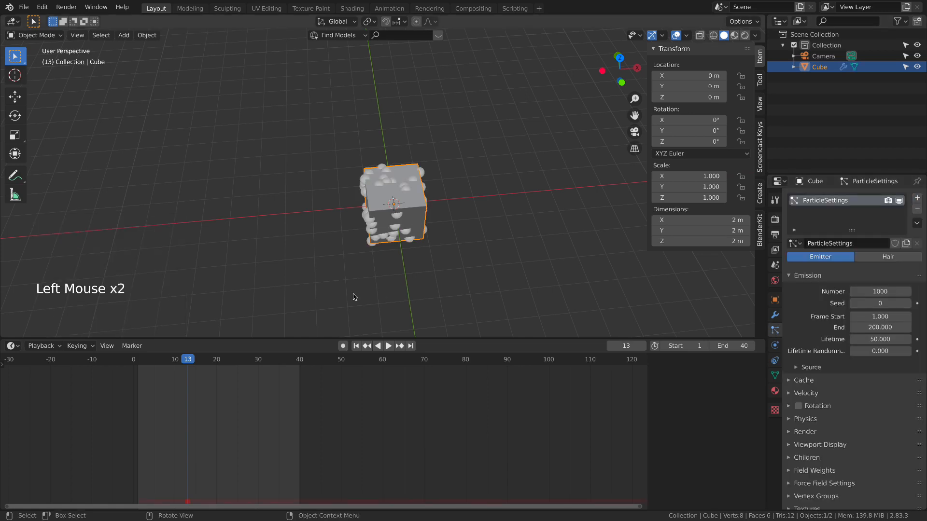
scroll(389, 209, up, 3)
key(space)
scroll(393, 224, down, 1)
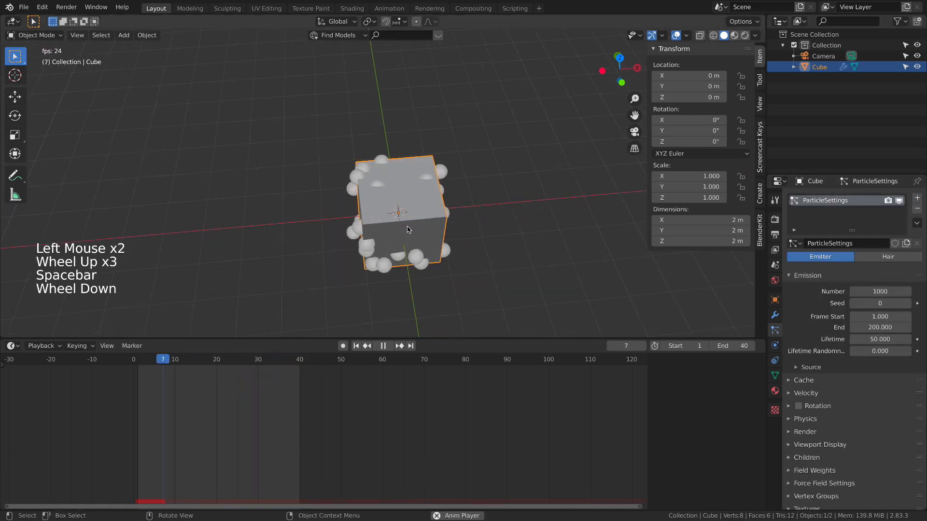
Switch to the front view and extend the animation's end frame to 150.
scroll(381, 231, down, 2)
key(KP_1)
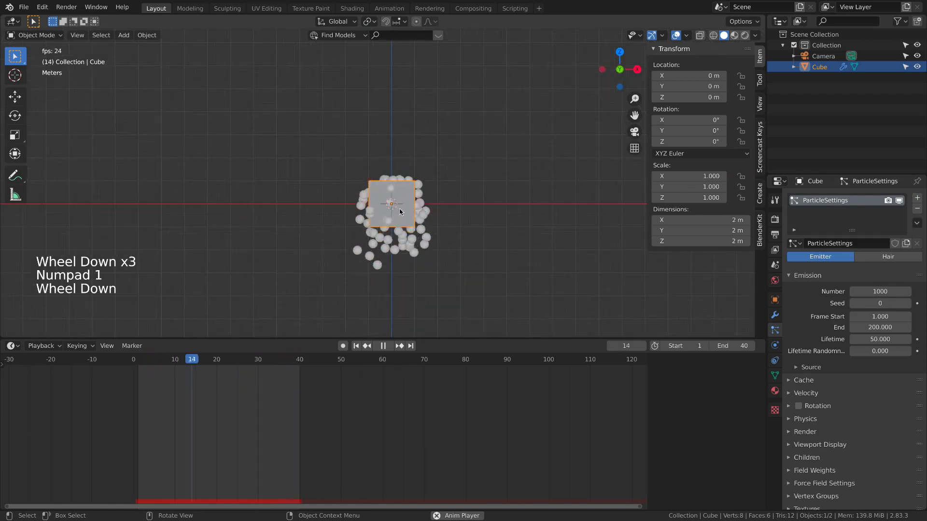
scroll(400, 283, down, 2)
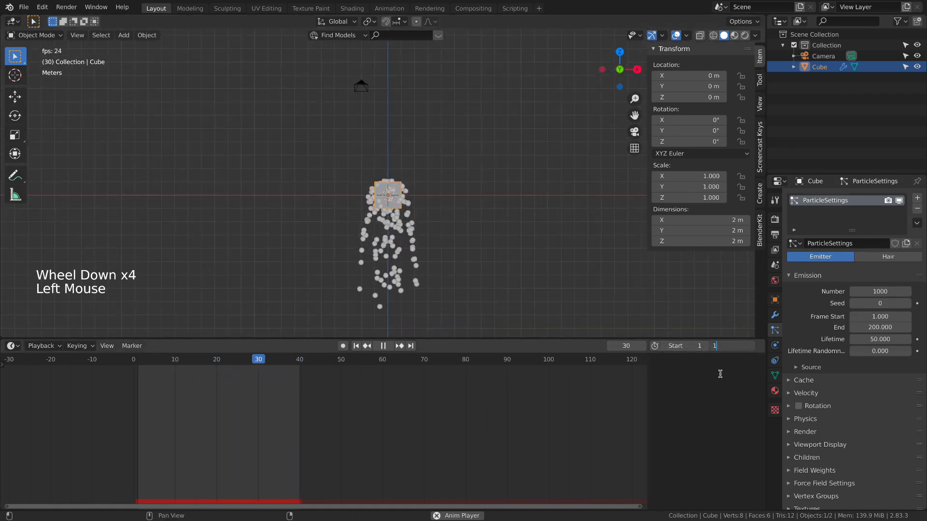
key(Return)
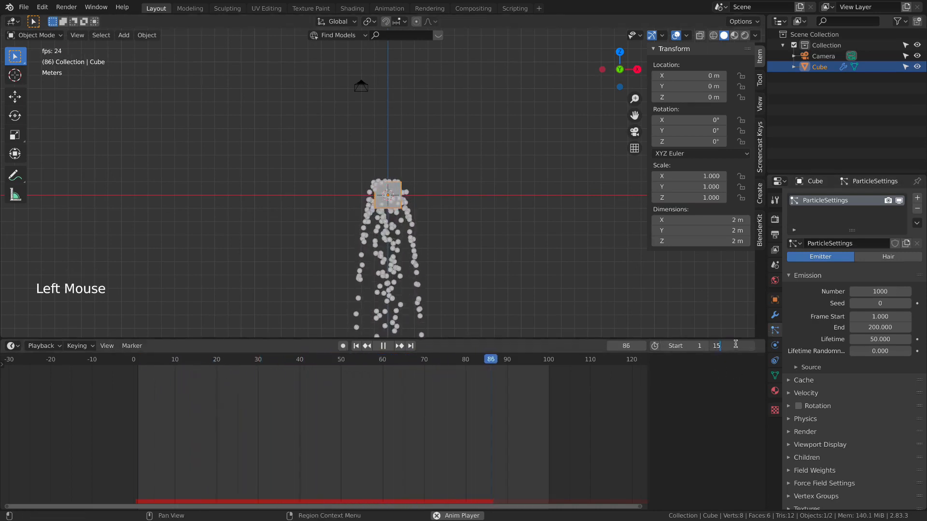
key(Return)
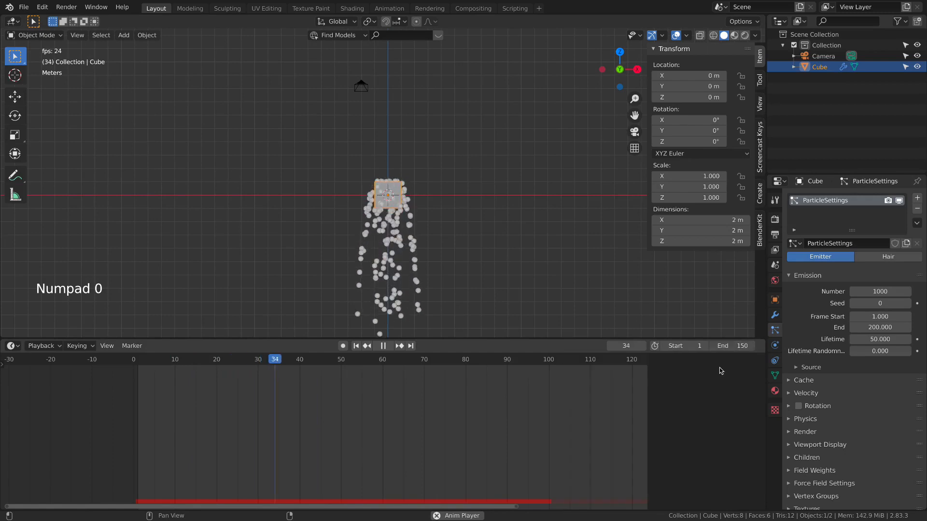
Examine the stream of particles emitted from the cube over the full frame range, along with the available particle settings.
scroll(505, 404, down, 2)
shift+middle_drag(462, 257, 460, 224)
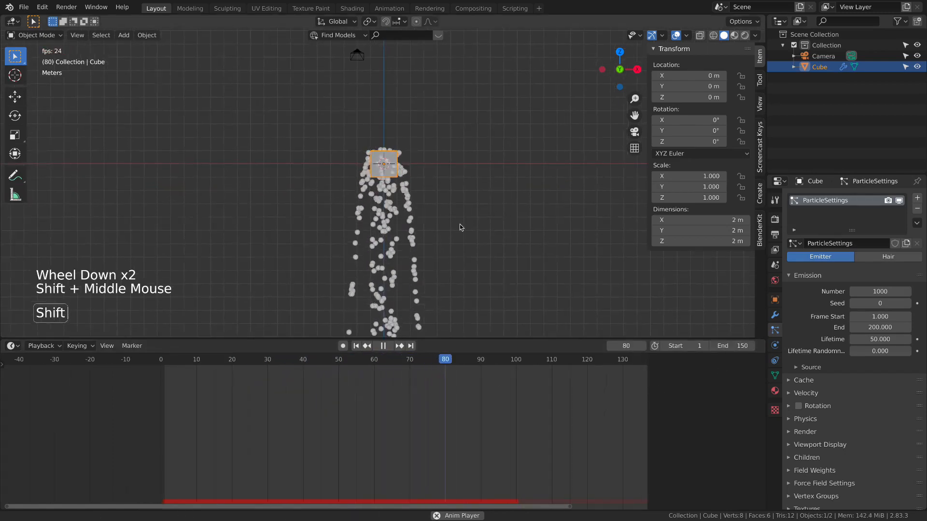
scroll(463, 224, up, 4)
scroll(463, 225, down, 5)
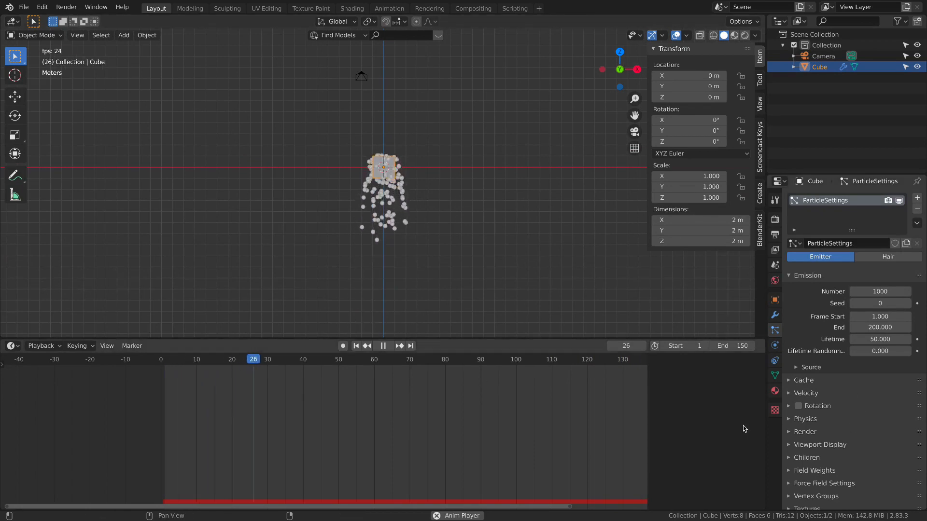
scroll(840, 443, down, 6)
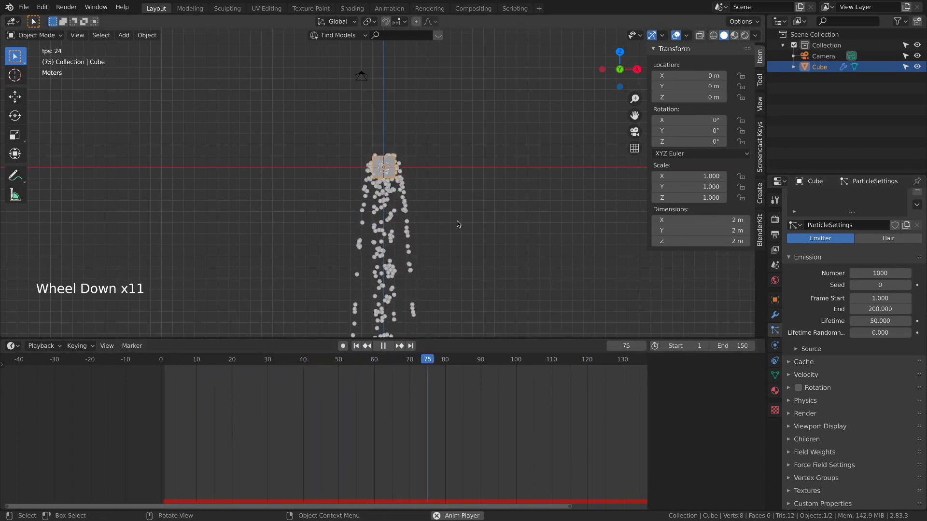
scroll(806, 333, down, 1)
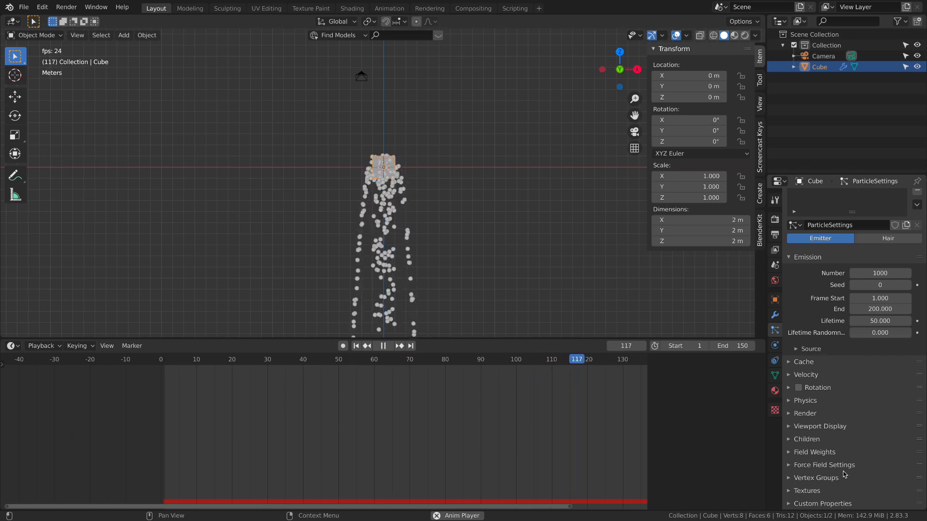
scroll(552, 378, down, 3)
middle_drag(552, 379, 527, 389)
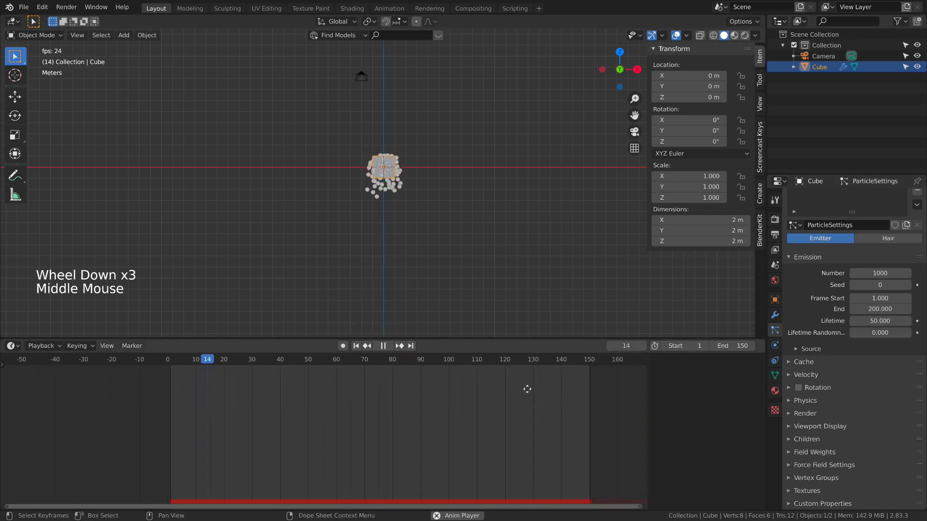
scroll(550, 383, up, 2)
Expand the force field settings and the field weights, and set the particles' gravity weight to 0.
click(843, 466)
scroll(825, 456, down, 3)
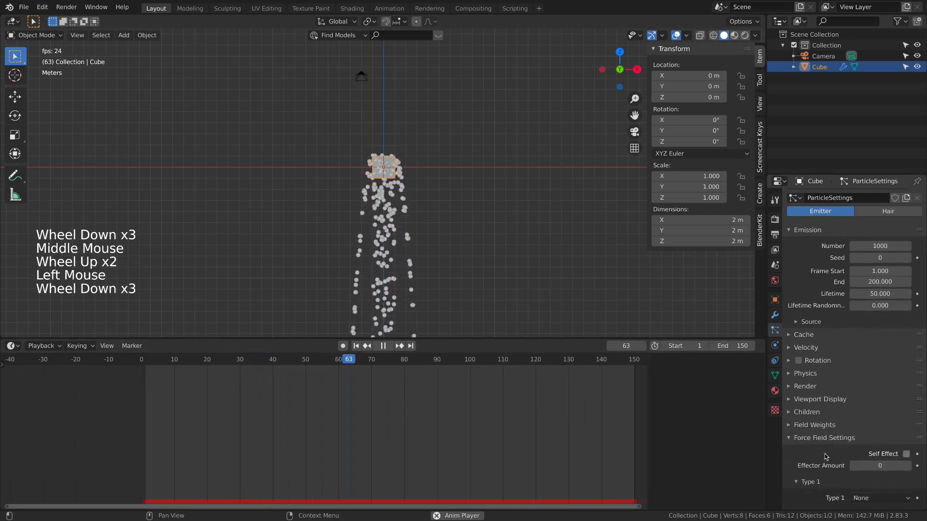
scroll(827, 439, down, 4)
scroll(819, 410, down, 6)
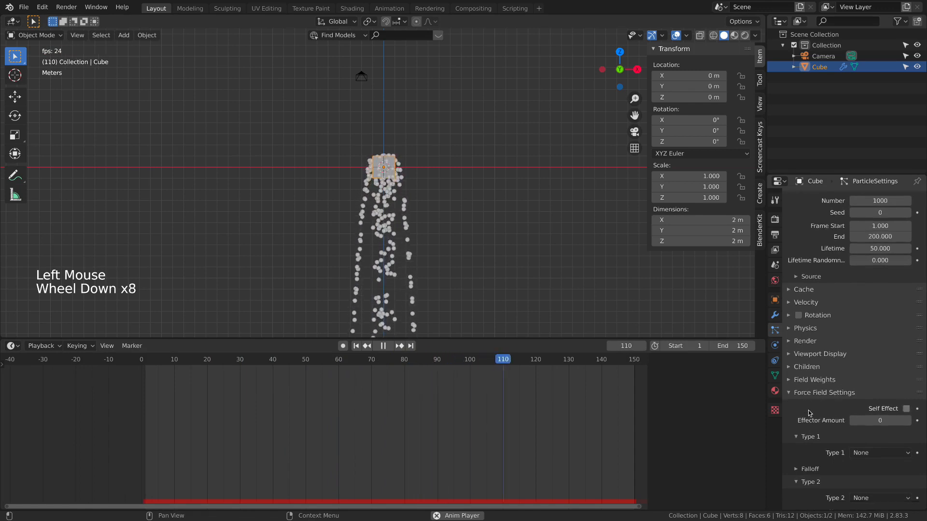
scroll(812, 487, down, 2)
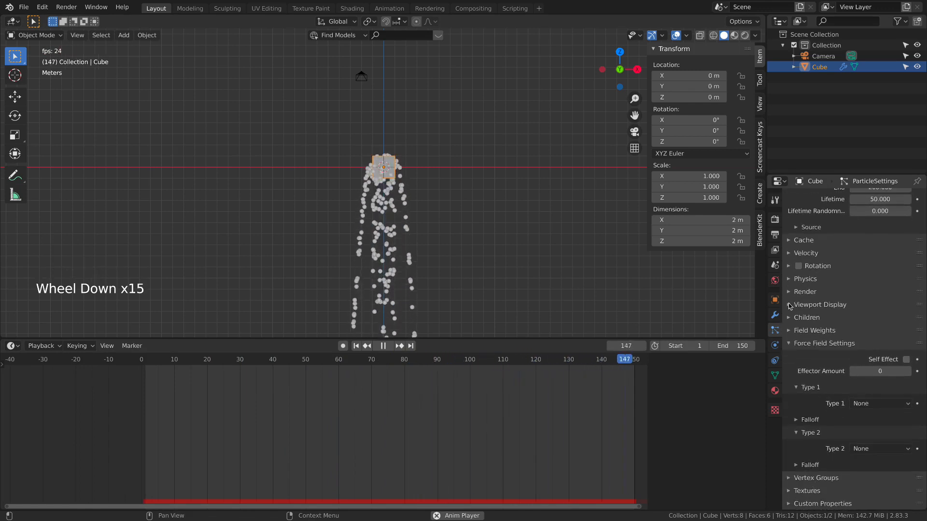
click(805, 332)
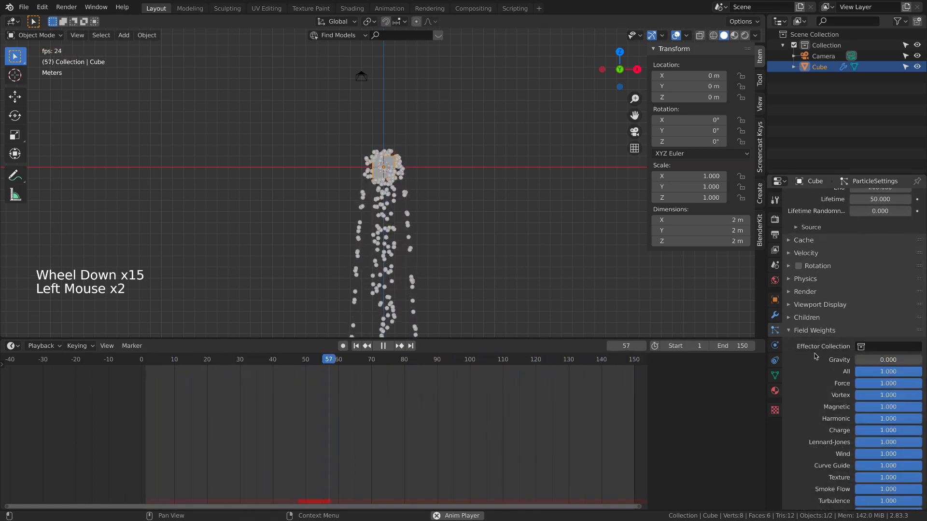
Examine how the gravity-free particles spread around the cube from several angles, including the top and front views.
scroll(443, 198, up, 3)
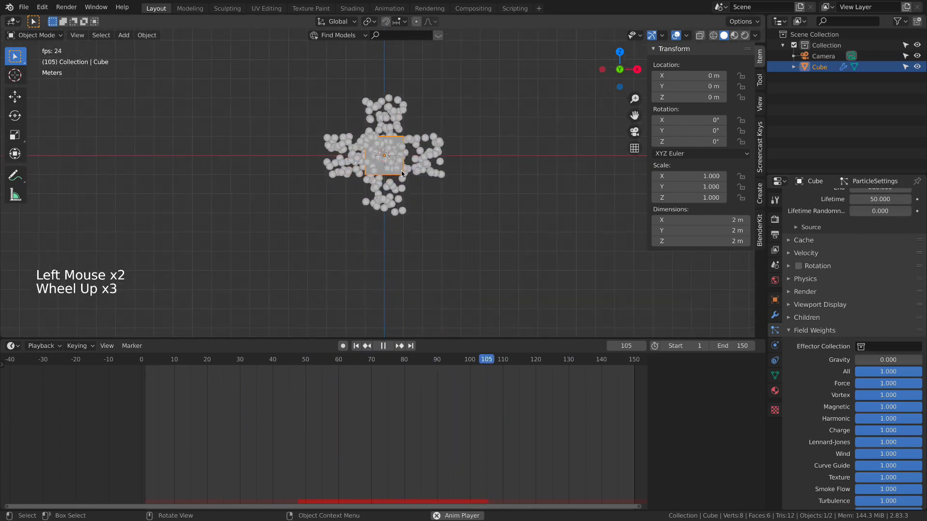
key(KP_7)
middle_drag(424, 159, 359, 156)
scroll(361, 166, up, 2)
key(KP_1)
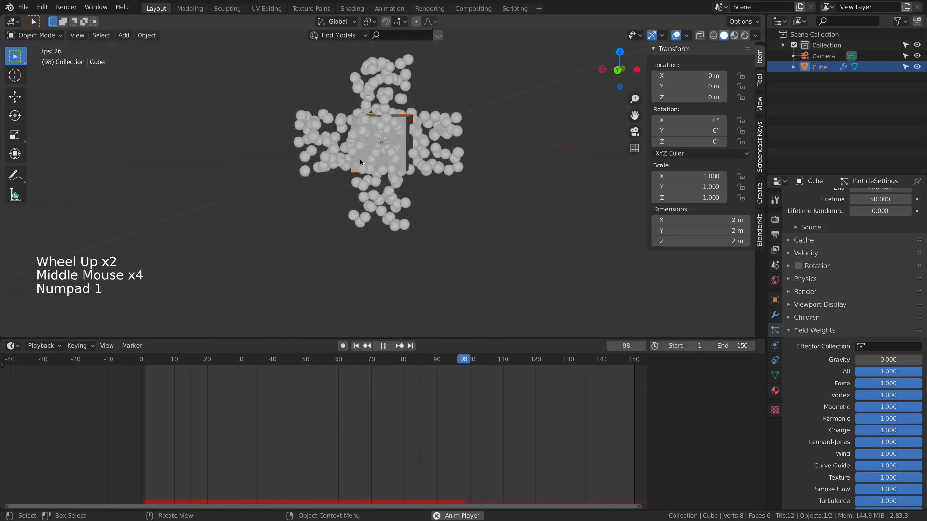
scroll(387, 187, down, 4)
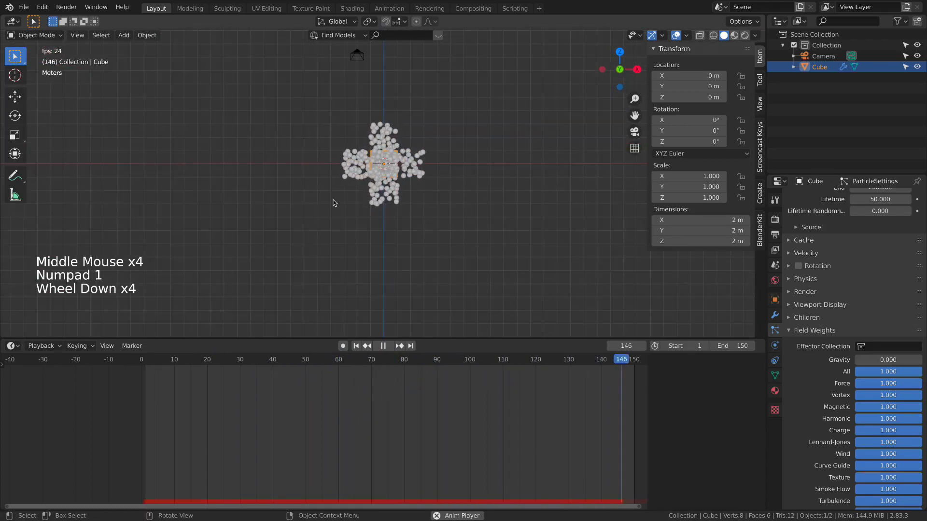
Set the number of emitted particles to 500.
scroll(863, 271, up, 20)
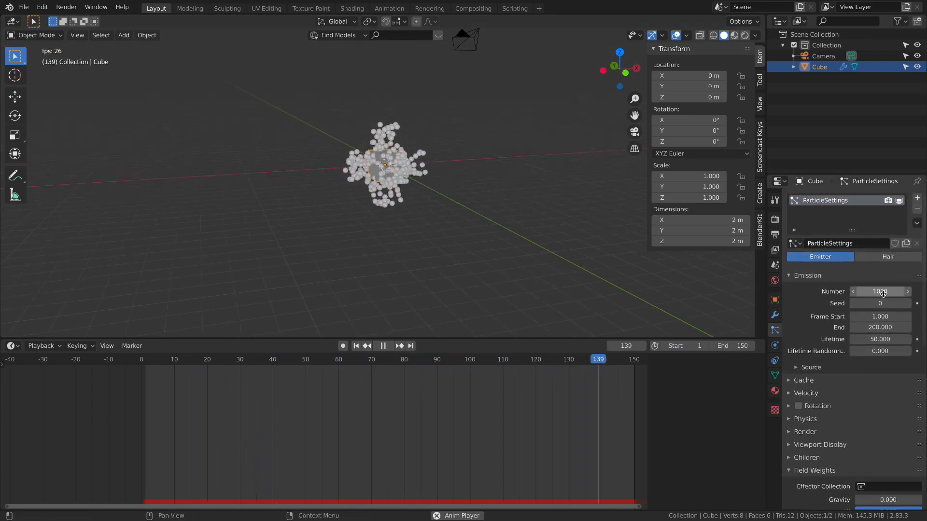
scroll(399, 175, up, 4)
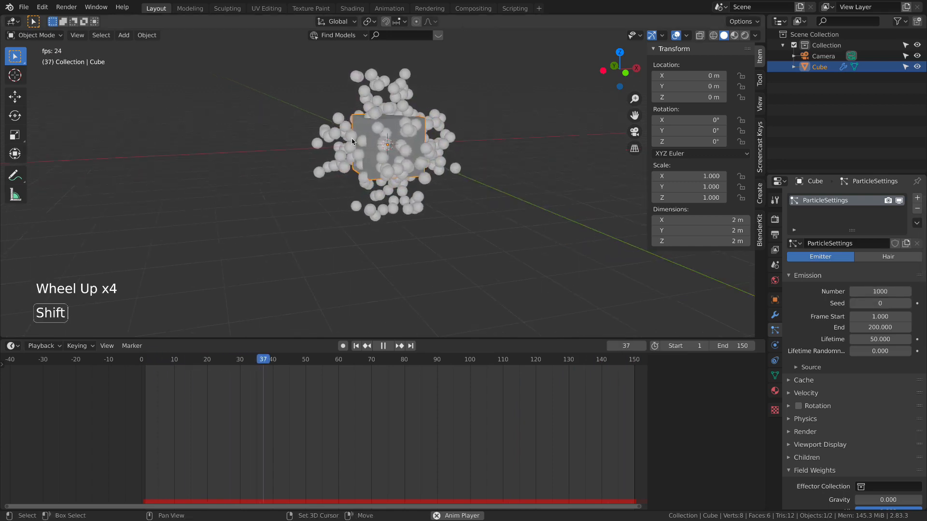
shift+middle_drag(399, 175, 372, 211)
scroll(390, 204, up, 2)
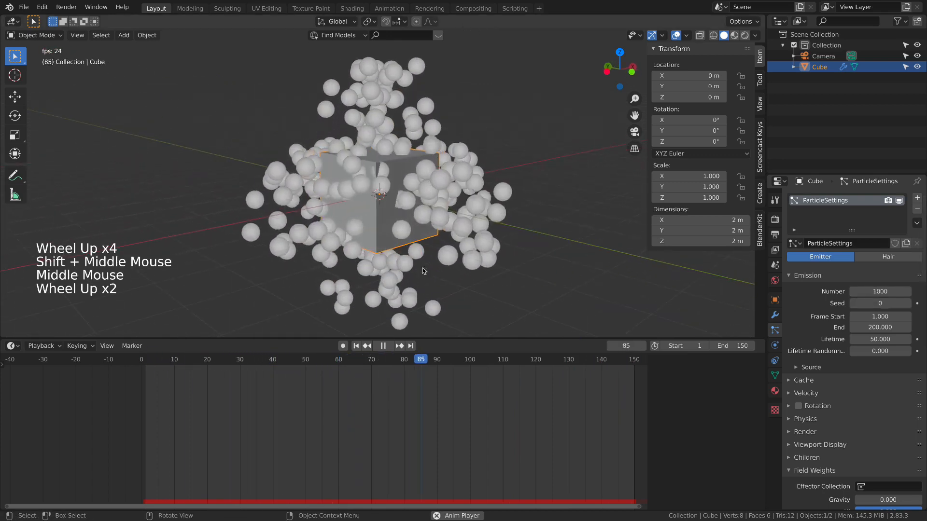
scroll(480, 194, down, 3)
scroll(479, 194, up, 1)
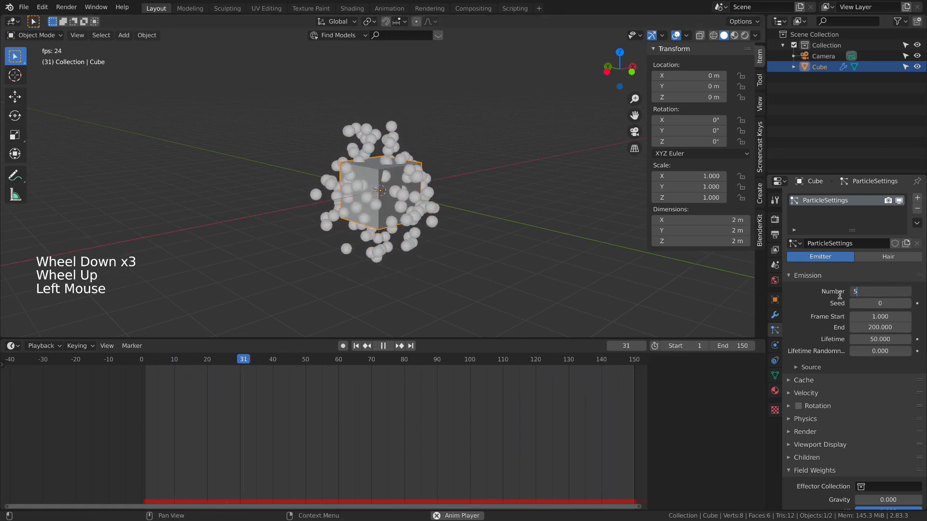
text(500)
key(Return)
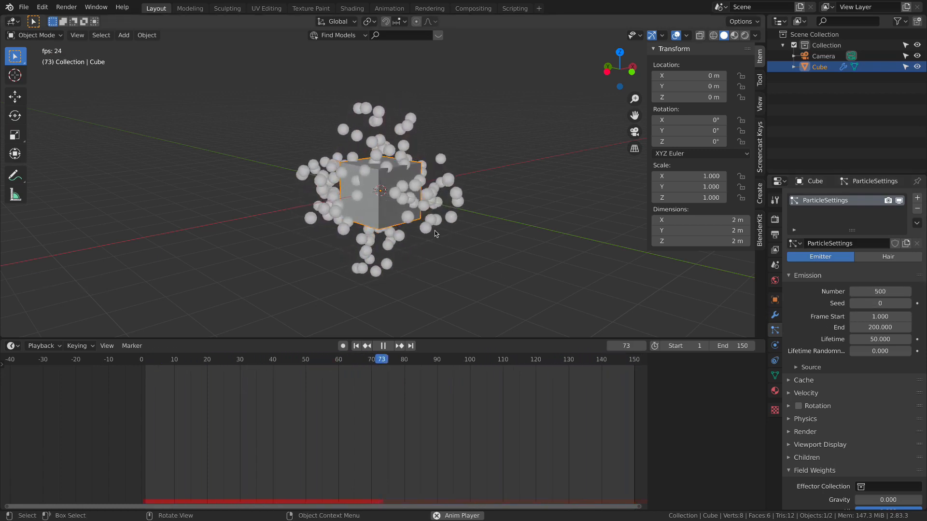
Try emission seeds of 906 and 1370 for the cube's particles.
drag(894, 304, 912, 303)
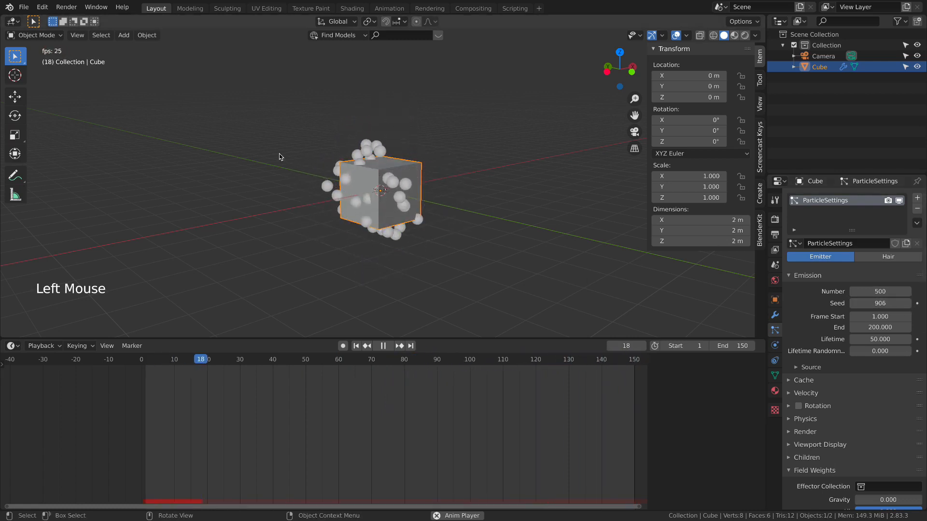
drag(882, 308, 907, 308)
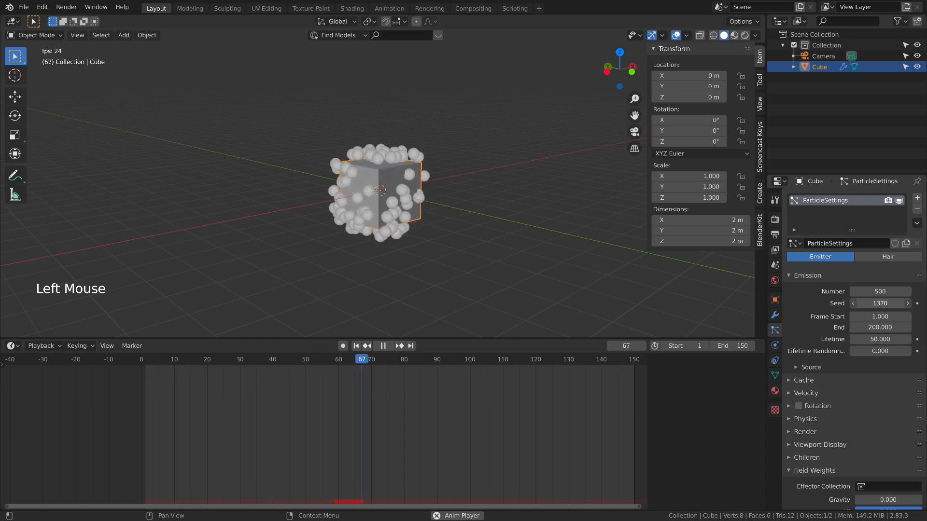
Try starting the particle emission at frame 50.
middle_drag(536, 203, 445, 199)
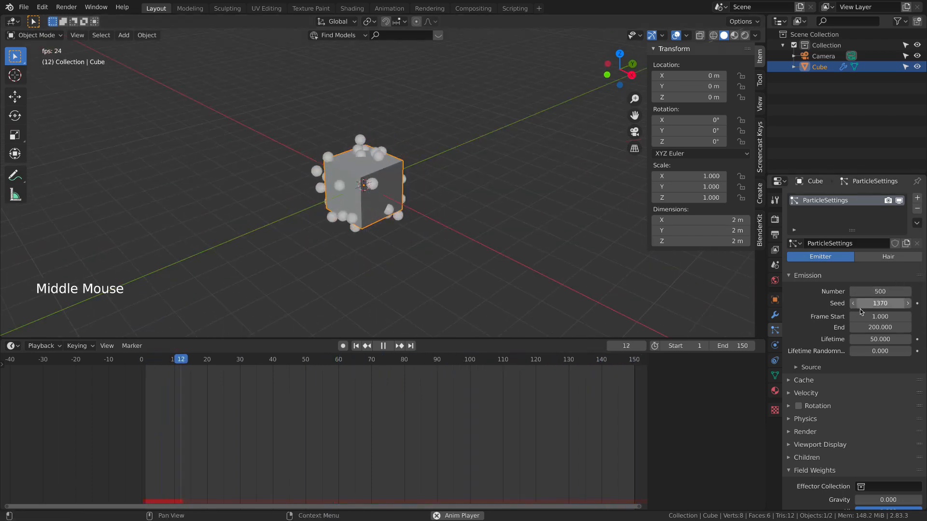
middle_drag(449, 207, 384, 150)
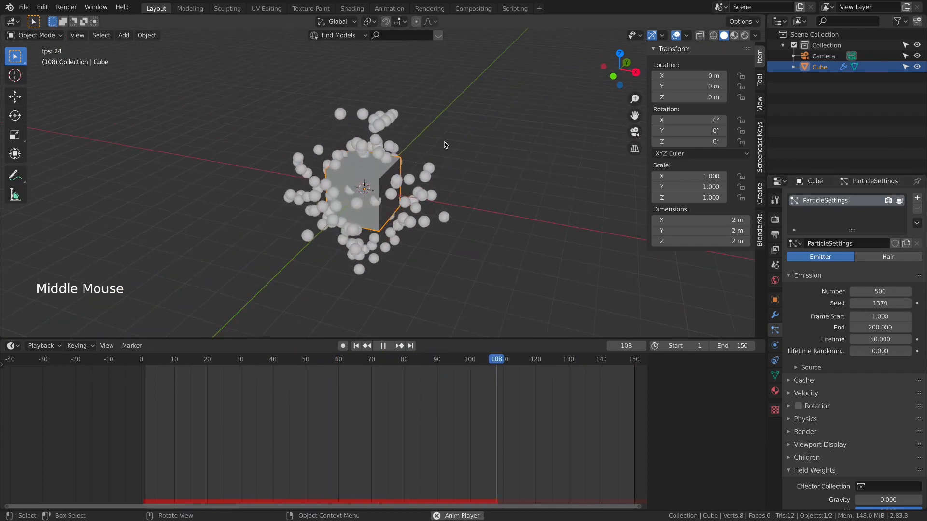
middle_drag(442, 164, 469, 180)
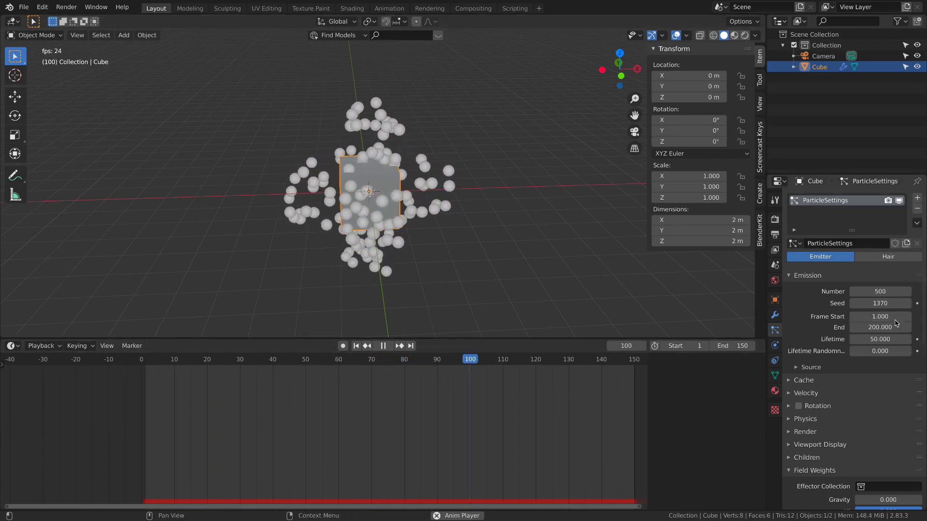
scroll(359, 178, up, 2)
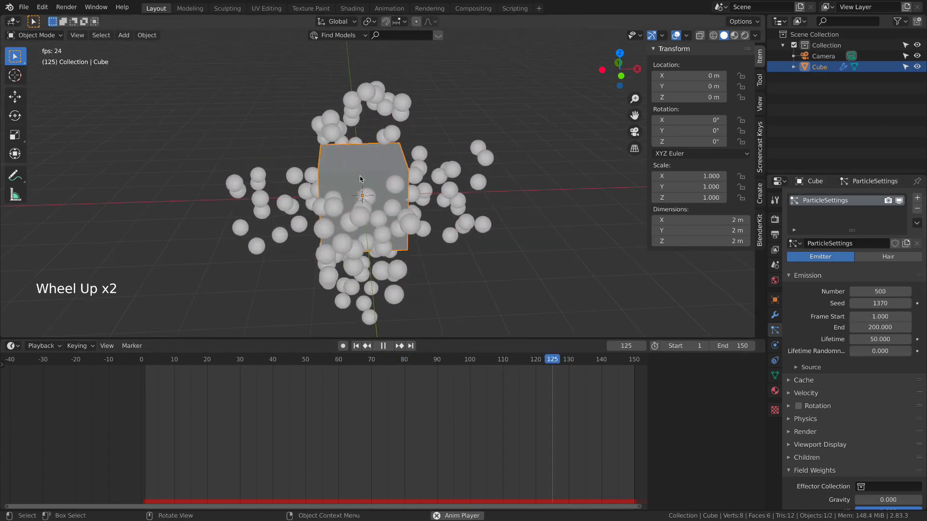
click(876, 318)
text(50)
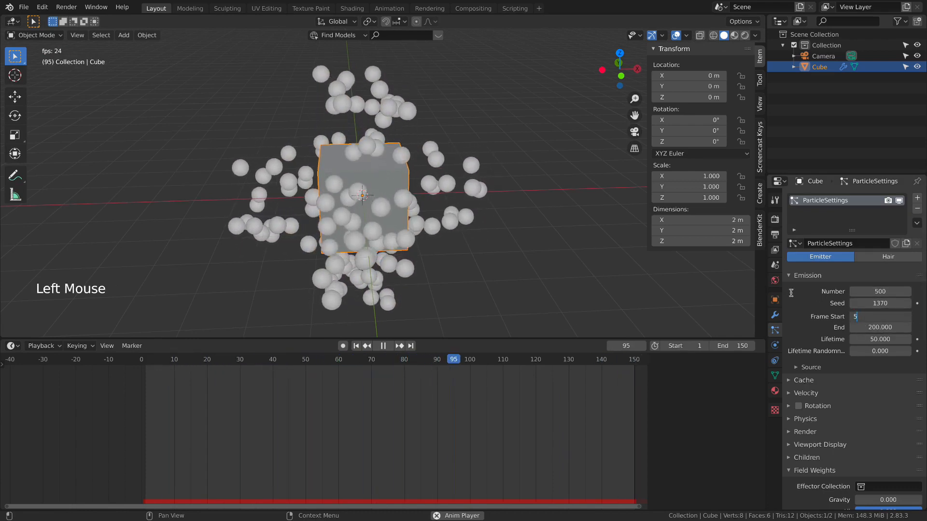
key(Return)
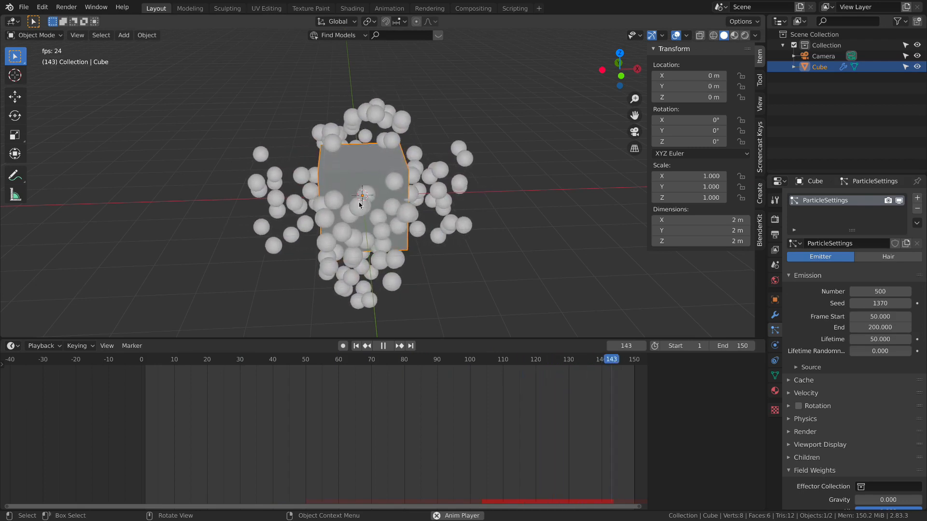
Play the animation from about frame 50 to check when the emission begins.
click(309, 363)
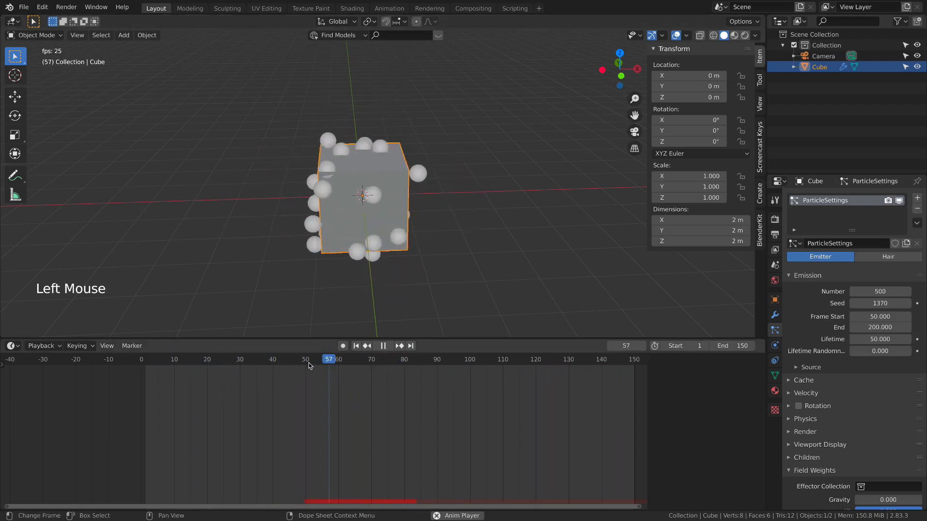
key(space)
click(306, 363)
key(space)
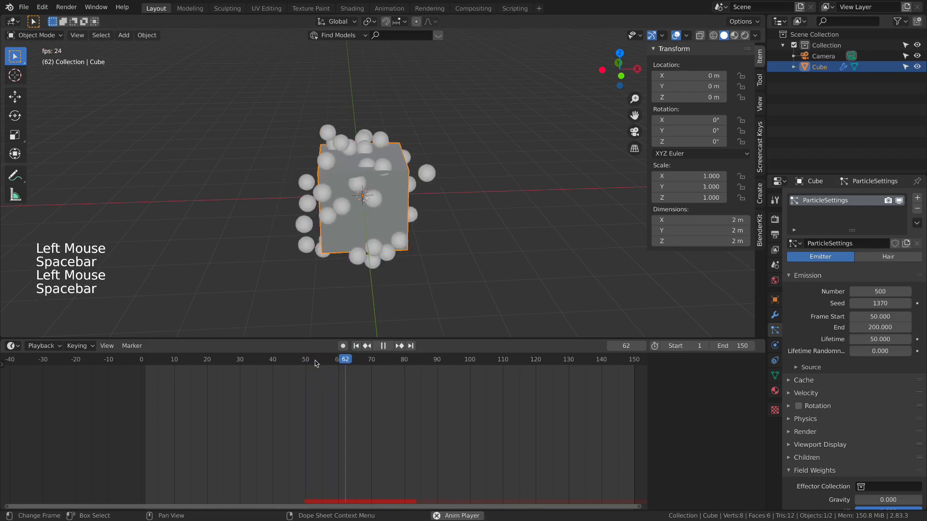
Set the particle emission to start at frame 1 and end at frame 50, and play the animation.
key(space)
text(1)
key(Return)
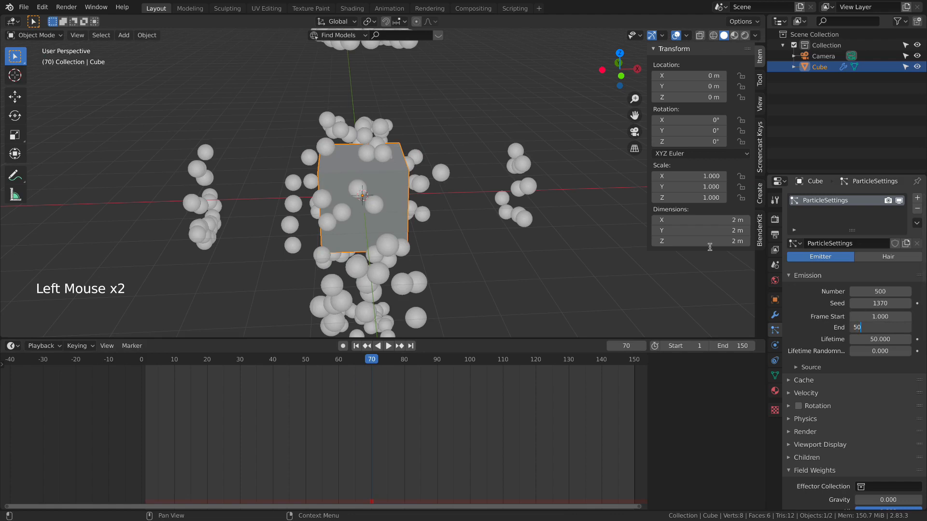
key(Return)
key(space)
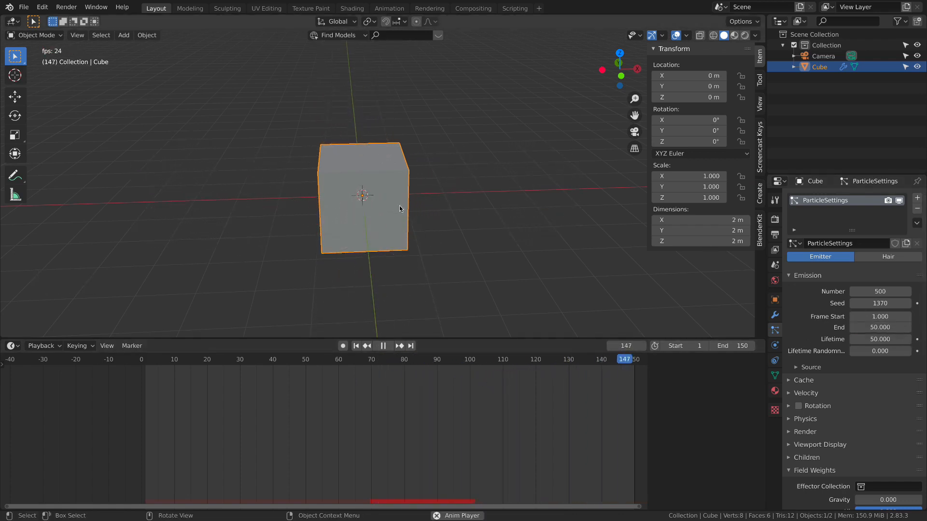
Examine the emission from another angle and replay the animation from around frame 50.
middle_drag(311, 220, 411, 239)
scroll(399, 240, down, 2)
scroll(399, 239, down, 1)
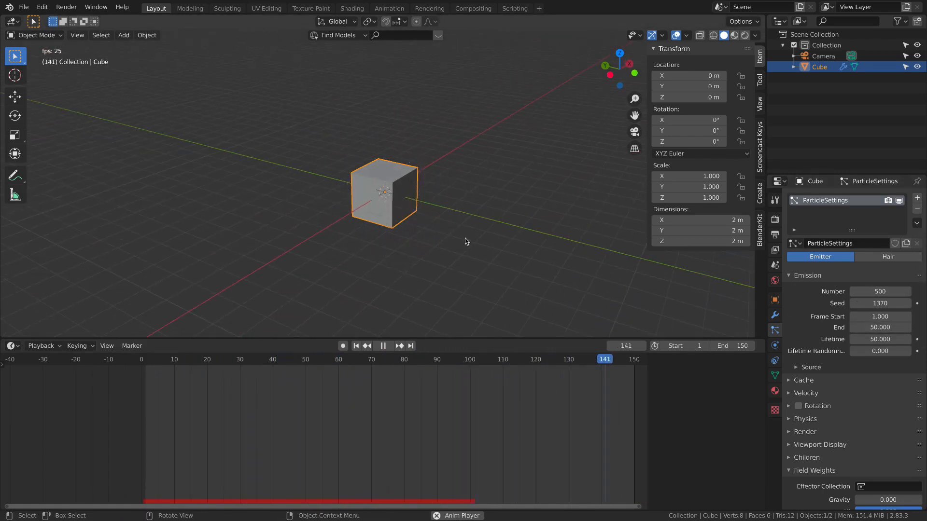
scroll(320, 287, up, 1)
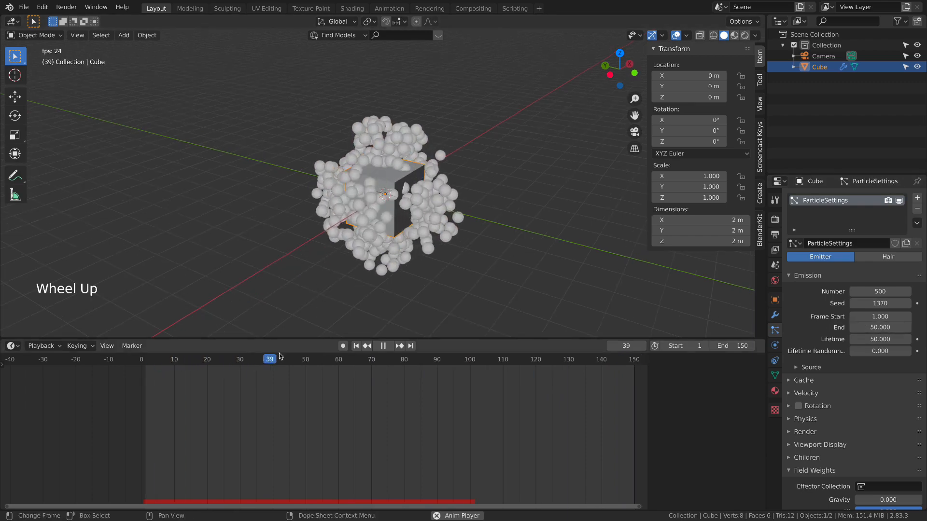
click(311, 364)
click(303, 364)
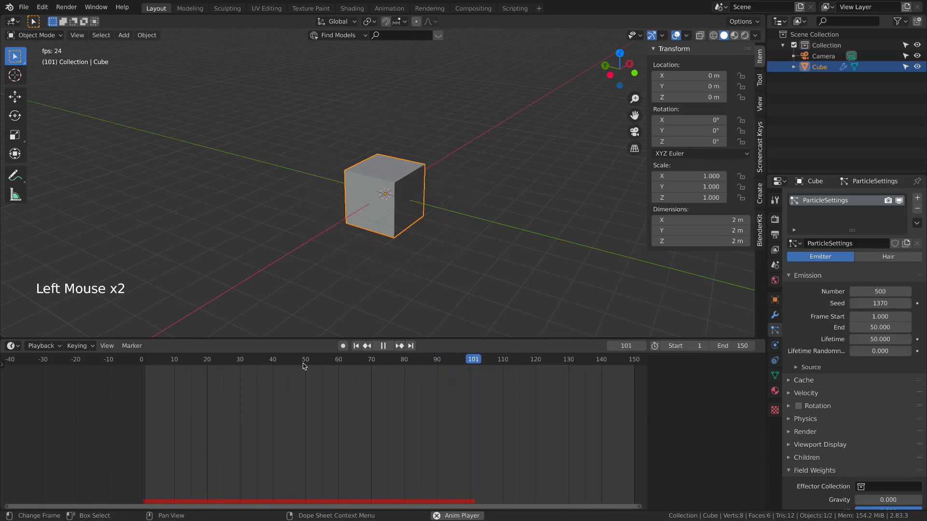
click(299, 365)
click(292, 365)
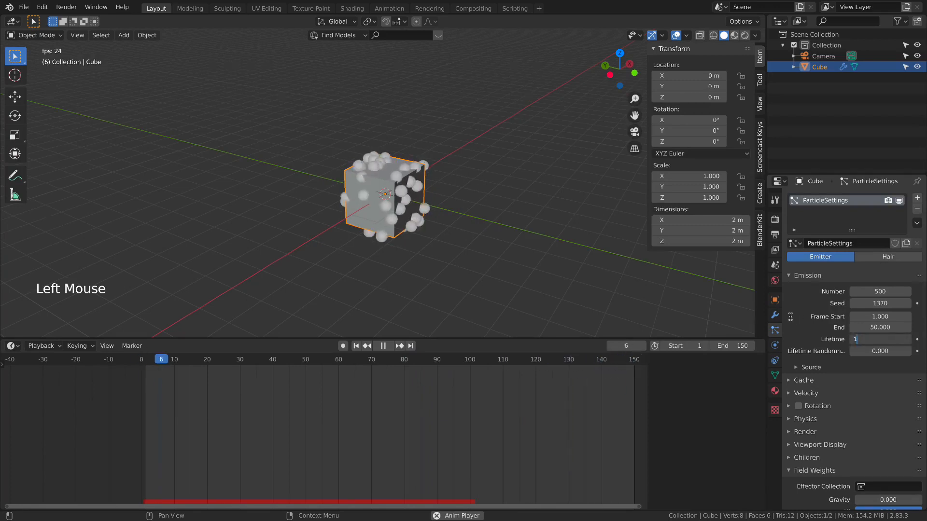
Set the particle lifetime to 150 and its randomness to 1, and expand the emission source settings.
key(Return)
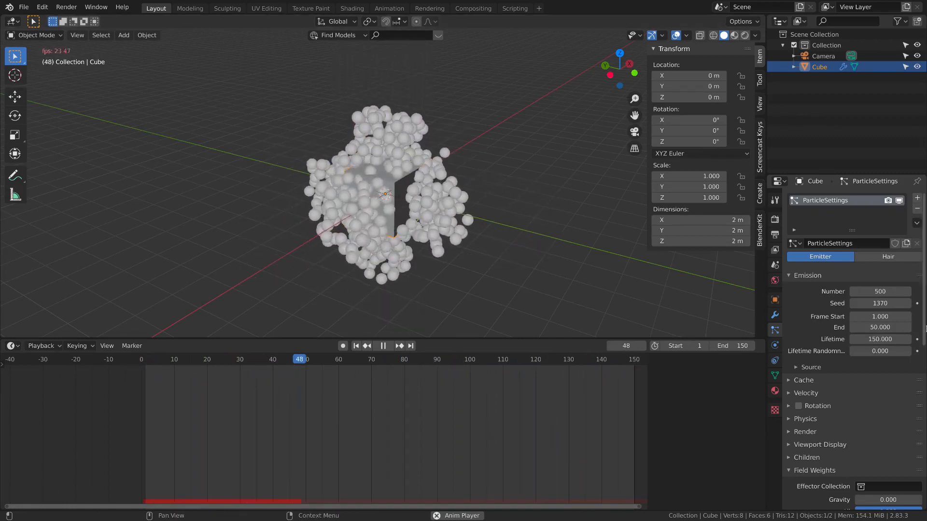
drag(873, 352, 910, 352)
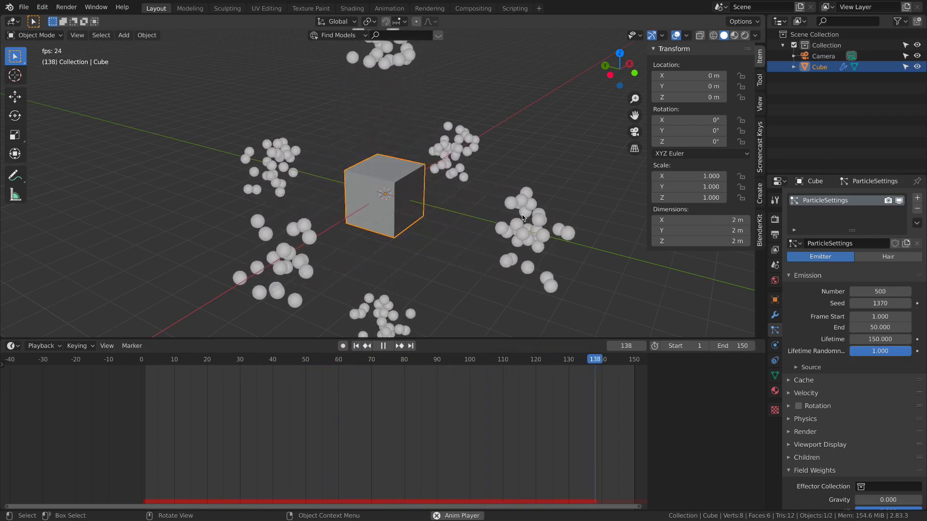
click(864, 367)
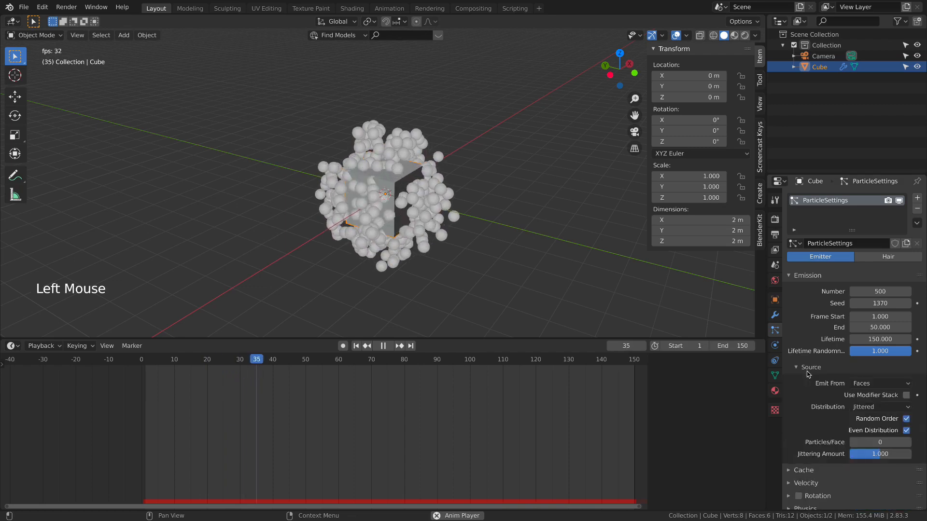
scroll(872, 341, down, 4)
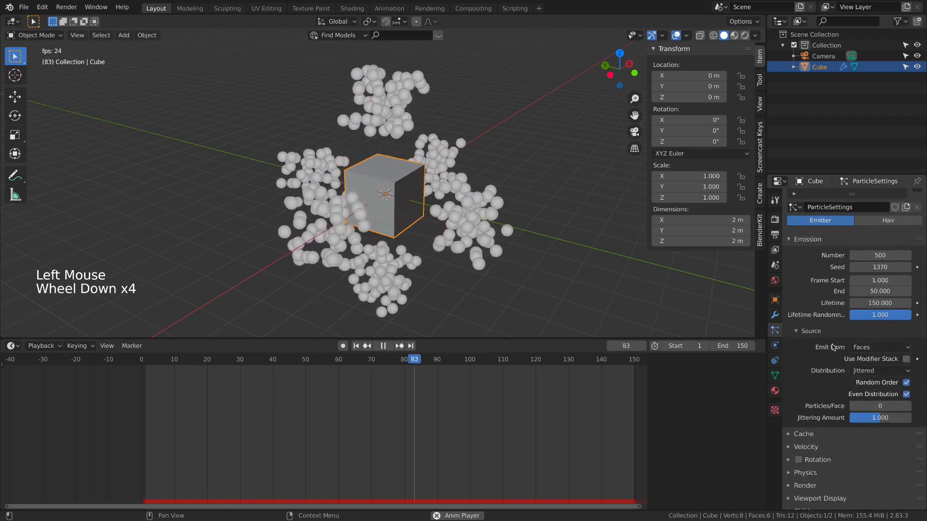
Try emitting the particles from the cube's vertices and inspect the pattern from several angles.
click(890, 348)
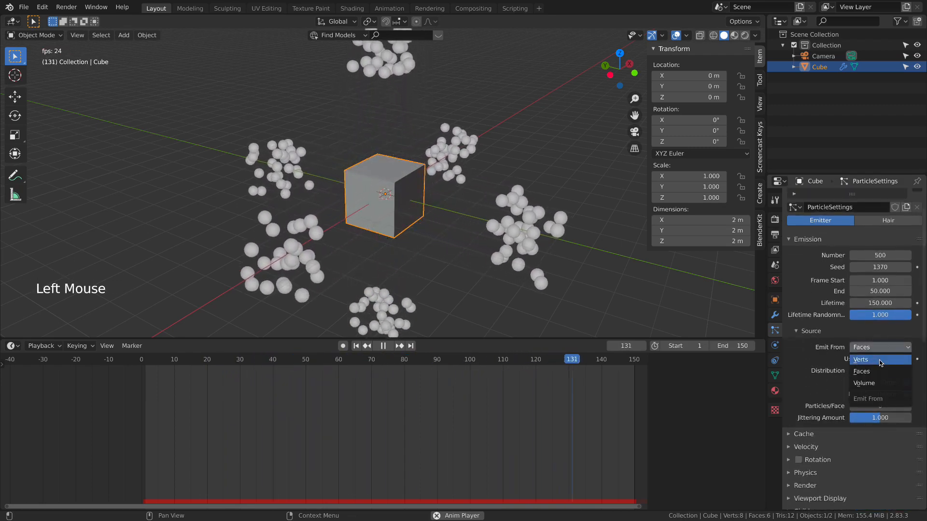
click(871, 360)
scroll(425, 212, up, 3)
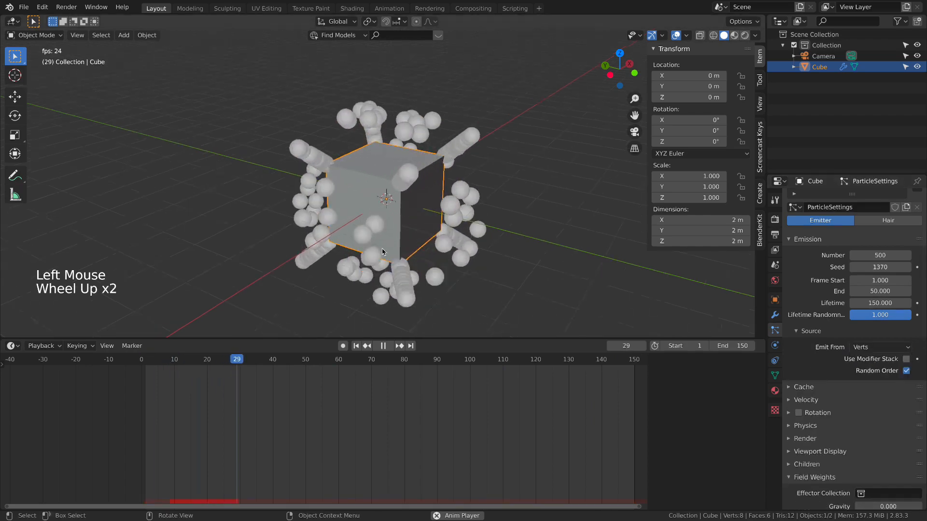
middle_drag(411, 214, 314, 137)
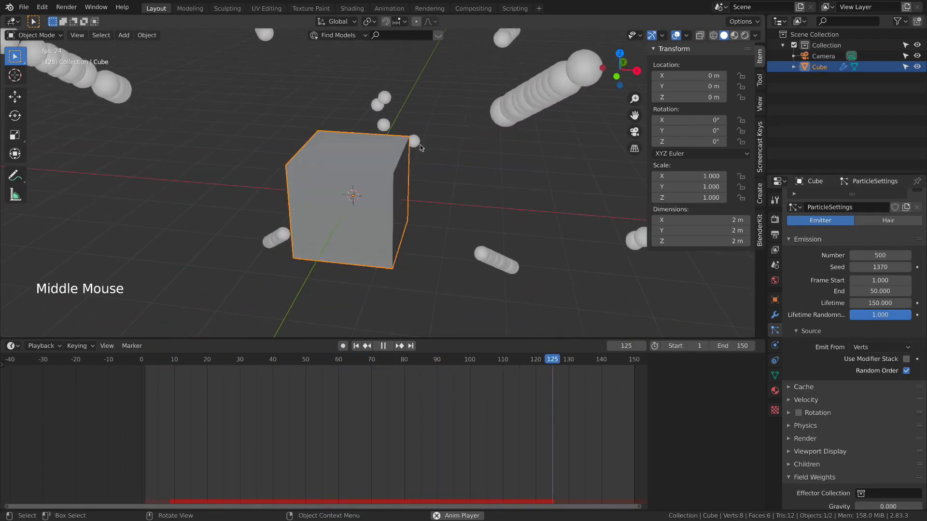
middle_drag(384, 274, 381, 243)
middle_drag(317, 243, 472, 180)
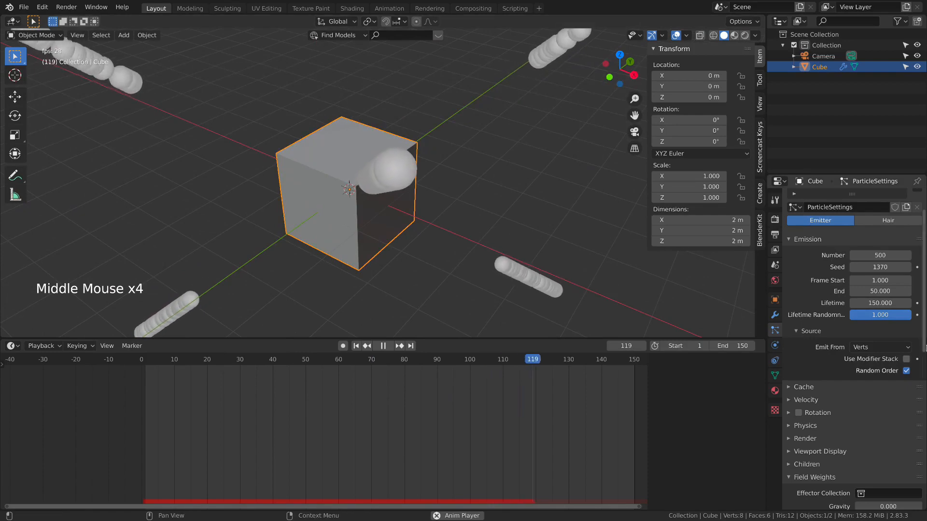
Set the particles to emit from the cube's volume and view the emission from another angle.
click(894, 348)
click(879, 382)
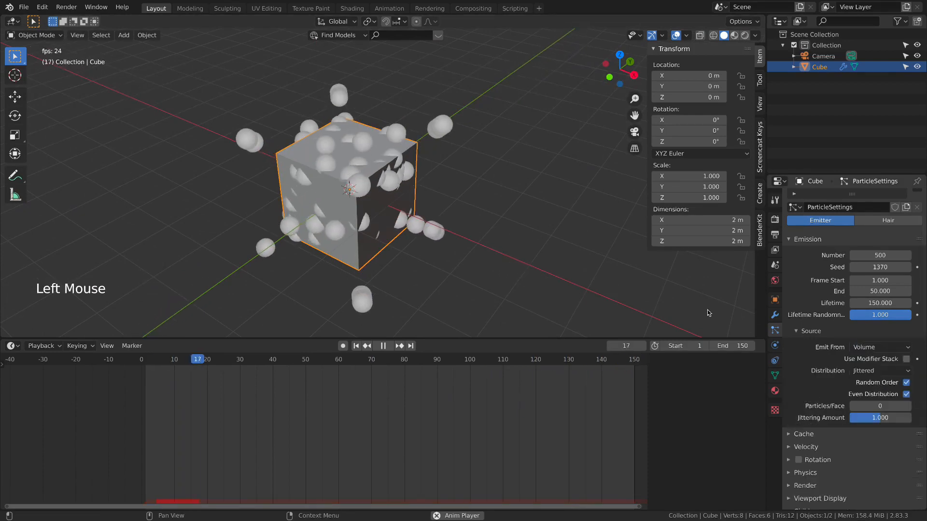
middle_drag(438, 216, 557, 179)
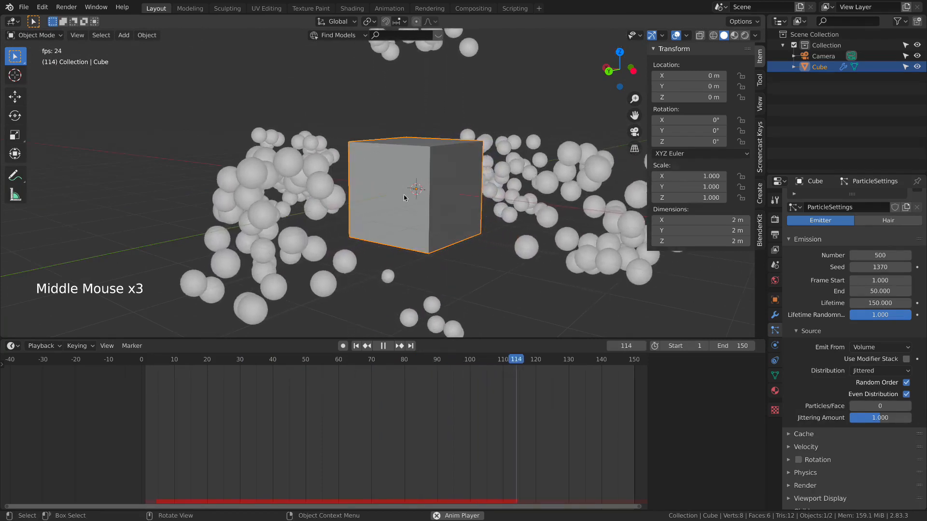
Try the Random and Grid particle distributions, and return the distribution to Jittered.
click(875, 370)
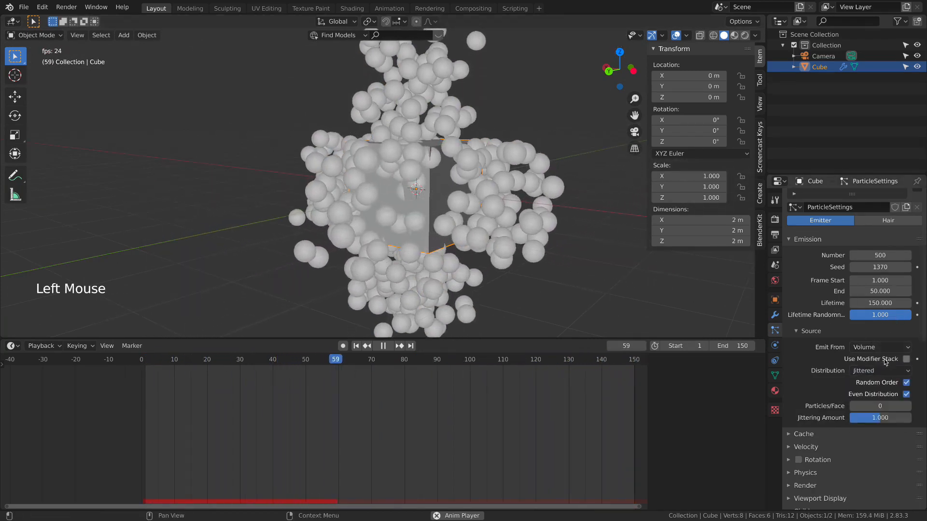
click(876, 381)
click(877, 381)
click(876, 371)
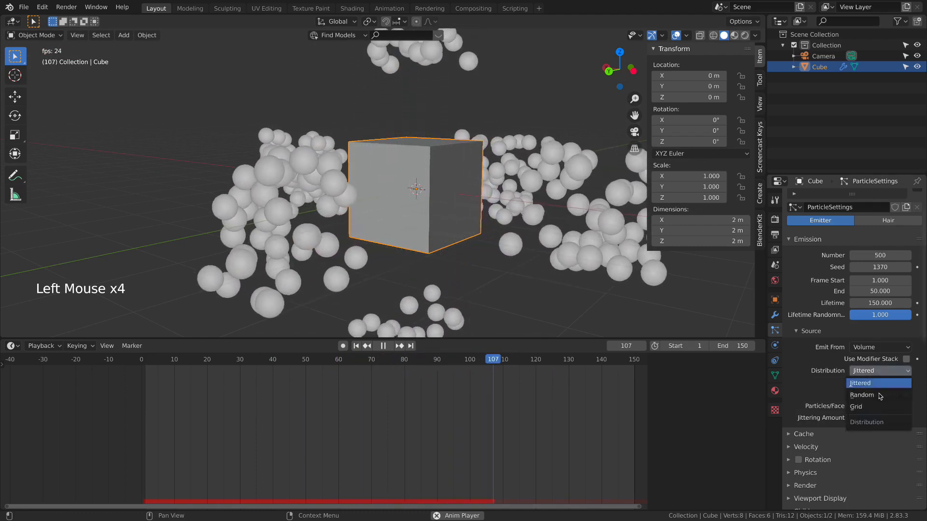
click(869, 395)
click(876, 371)
click(871, 408)
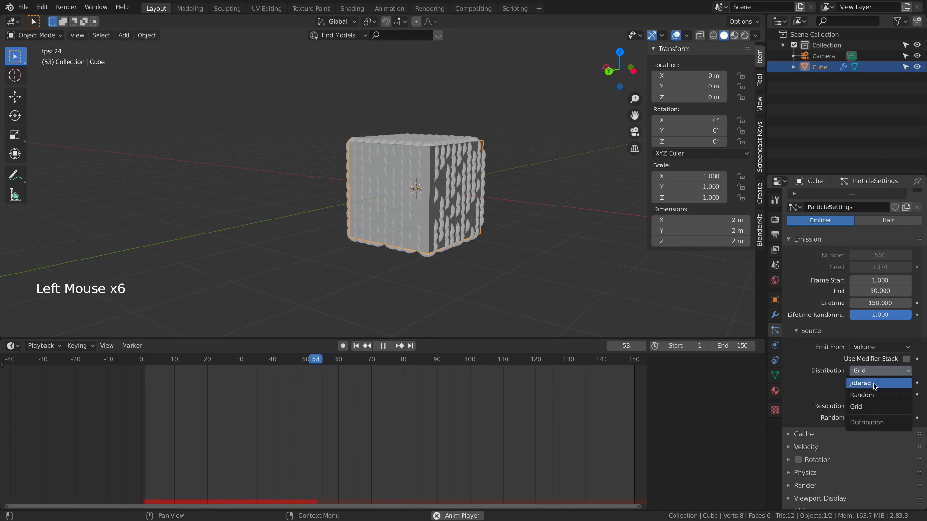
click(875, 383)
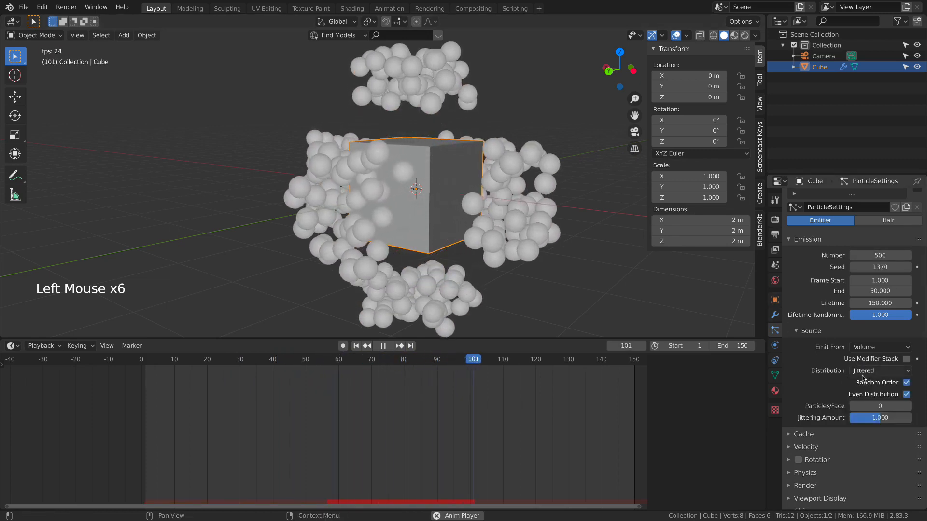
Try changing the number of particles per face.
scroll(863, 378, down, 3)
mouse_move(863, 378)
mouse_down()
mouse_move(900, 380)
mouse_move(875, 379)
mouse_up()
click(894, 380)
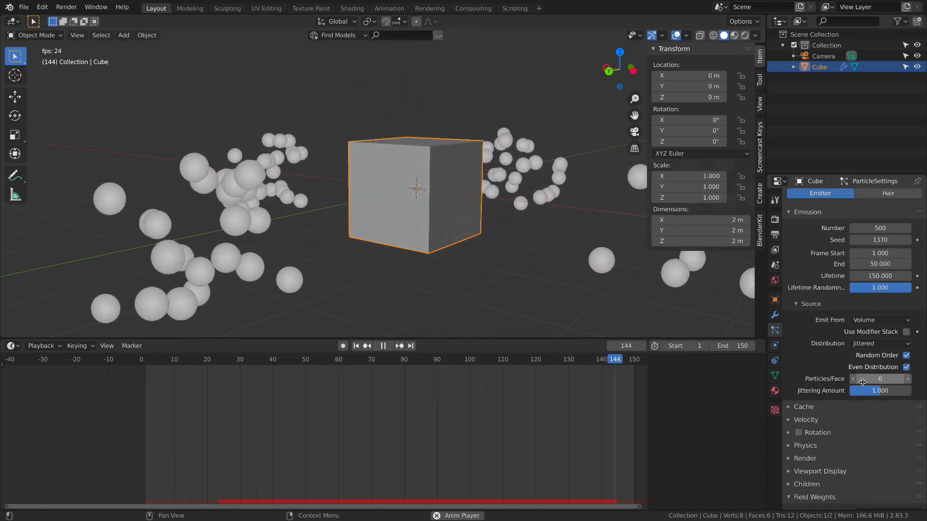
Examine the particle system's cache settings alongside the cached frames in the timeline, and collapse the cache settings.
click(801, 407)
scroll(857, 371, down, 9)
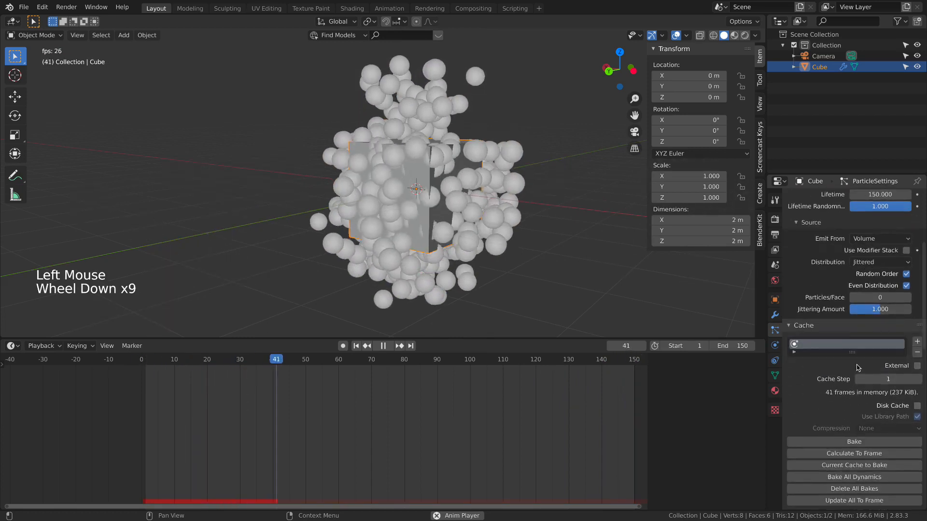
scroll(857, 368, down, 3)
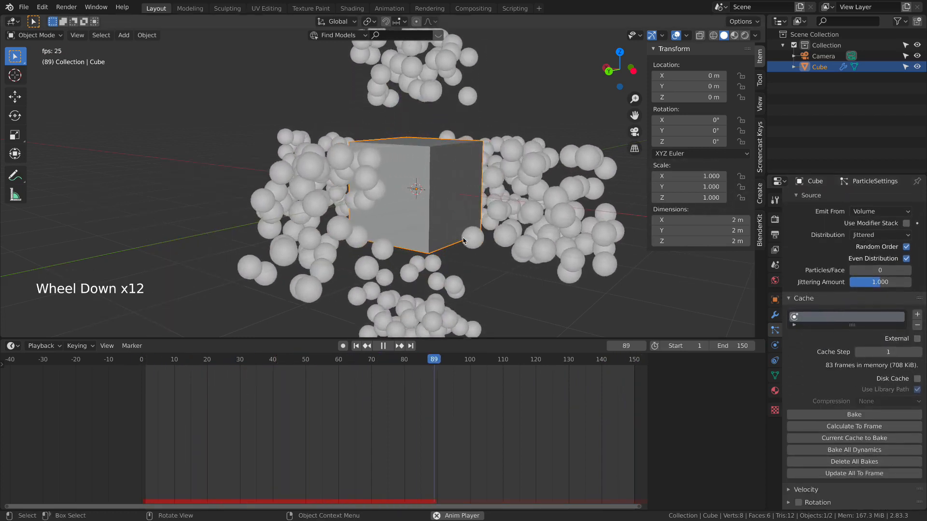
scroll(463, 241, down, 3)
scroll(505, 411, down, 5)
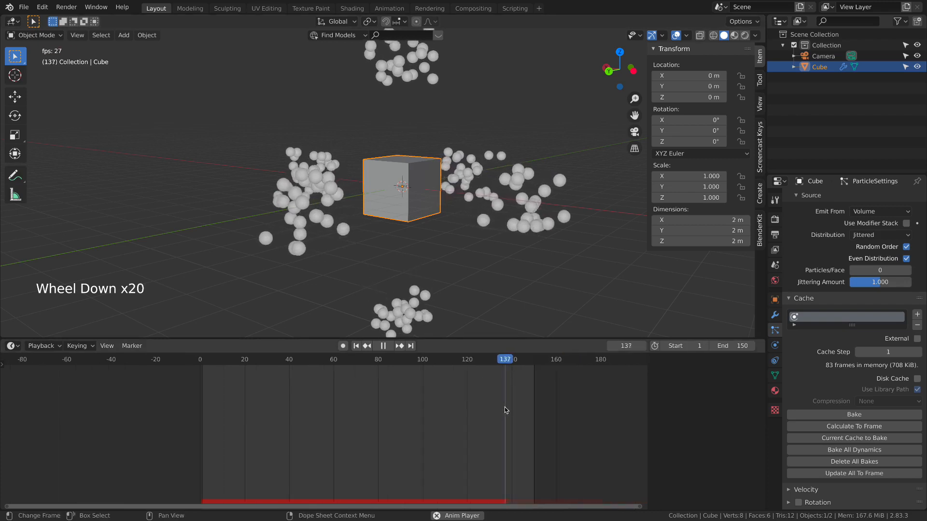
scroll(504, 410, up, 2)
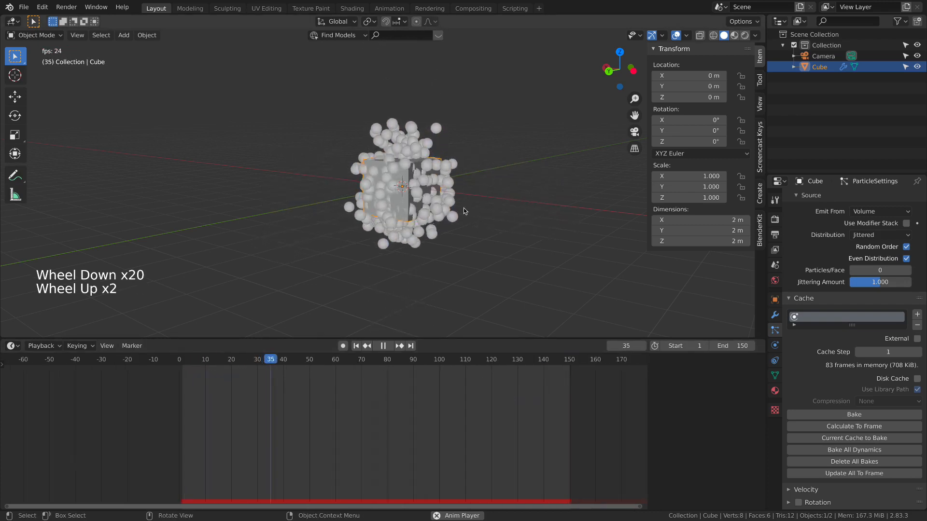
shift+middle_drag(465, 211, 438, 211)
scroll(789, 271, down, 3)
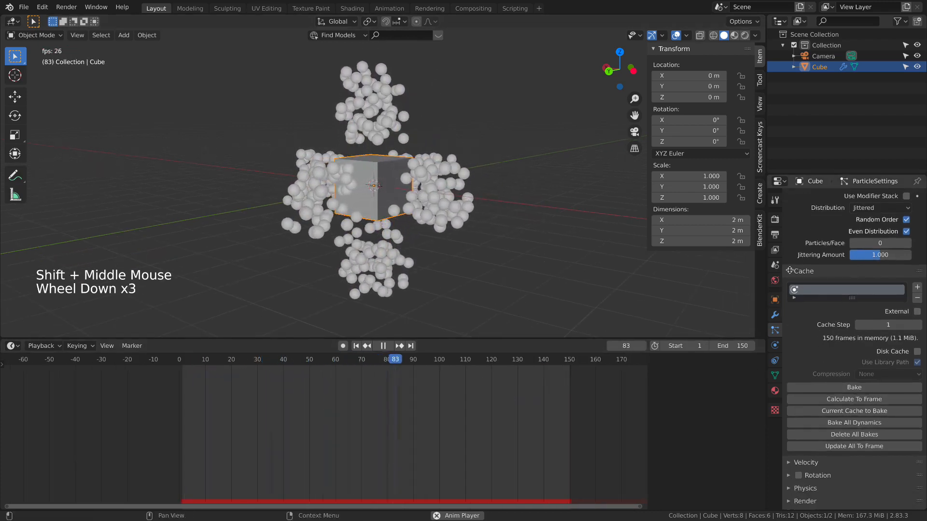
click(790, 271)
scroll(469, 235, up, 4)
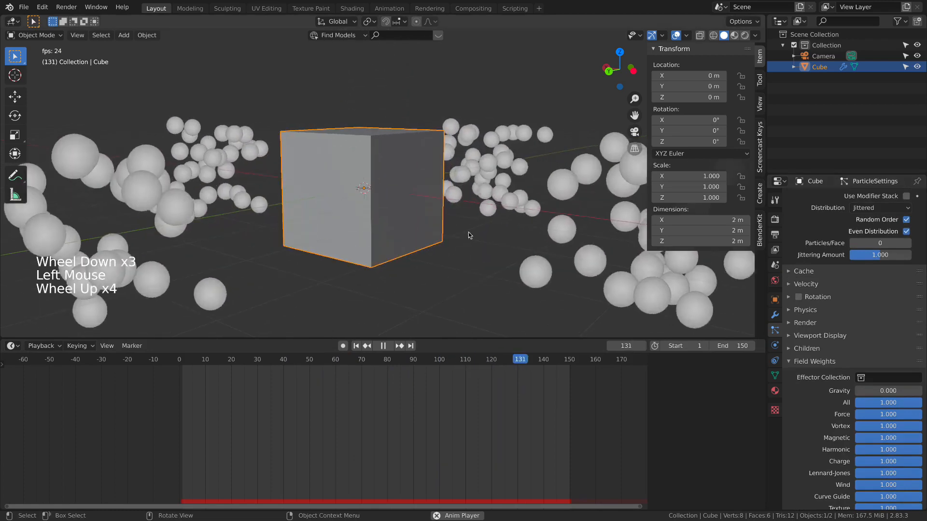
Expand the particle velocity settings, set the normal velocity to 3.94 m/s, and view the replayed emission from another angle.
scroll(399, 213, down, 2)
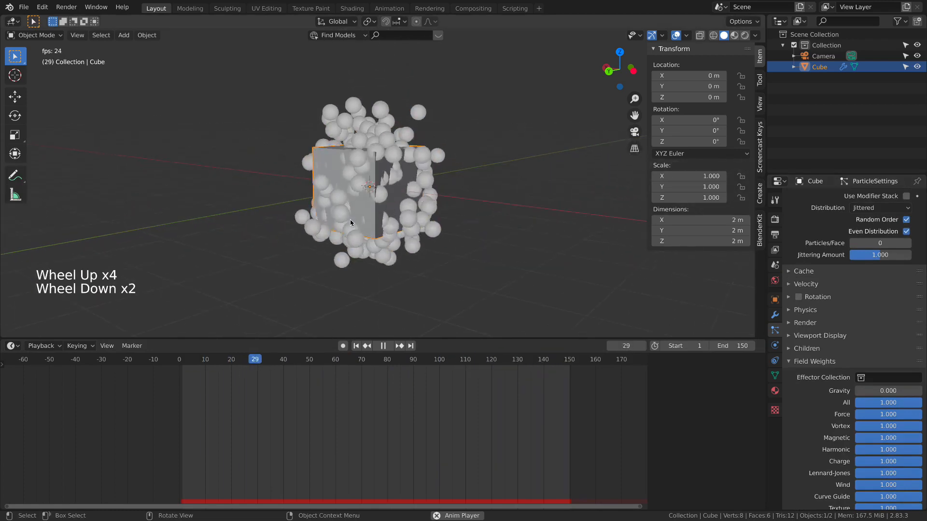
click(801, 284)
click(801, 271)
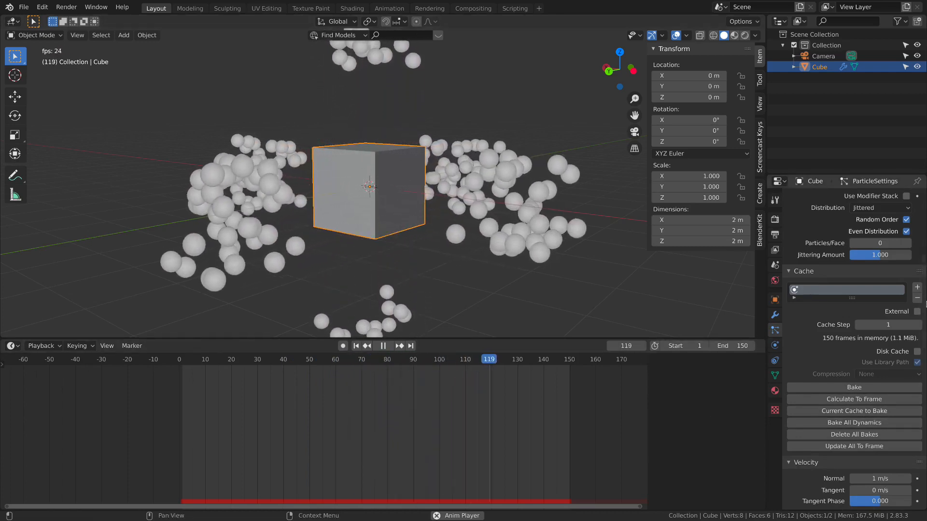
click(812, 271)
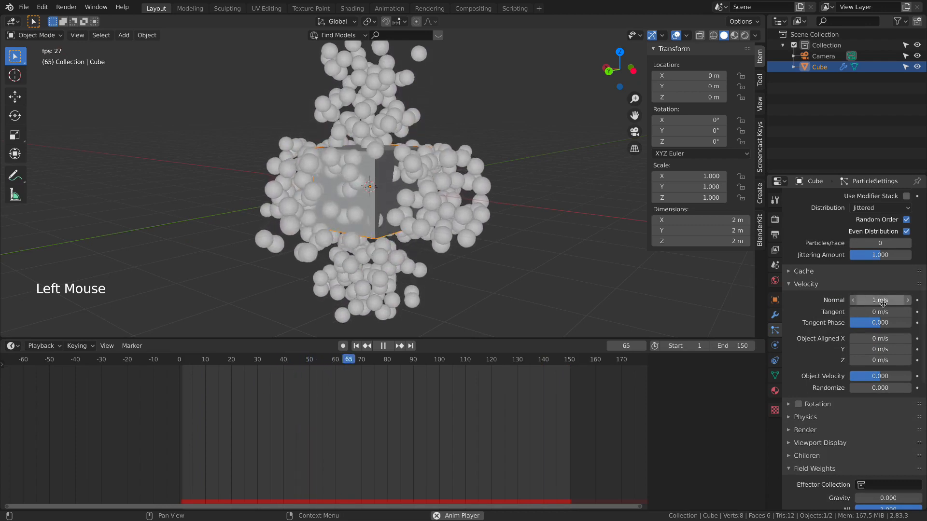
mouse_move(883, 300)
mouse_down()
mouse_move(917, 301)
mouse_move(878, 301)
mouse_up()
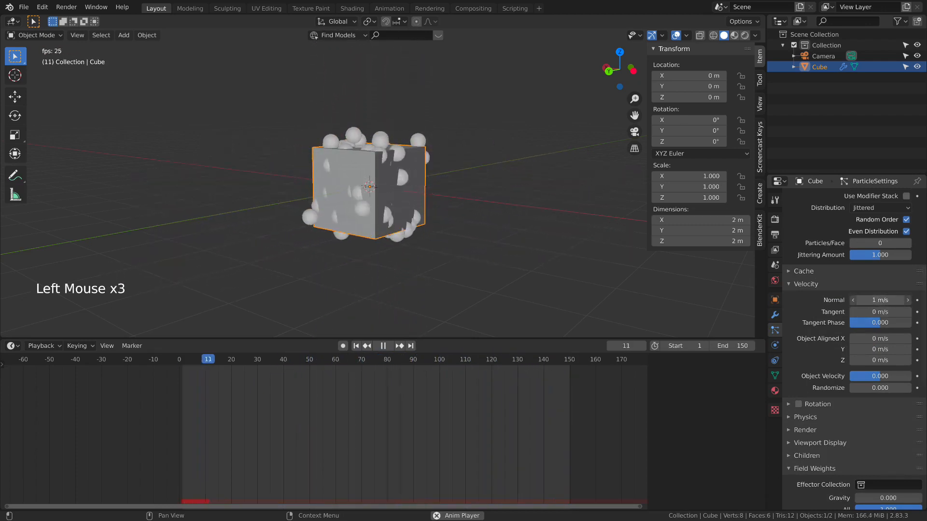
scroll(468, 236, down, 4)
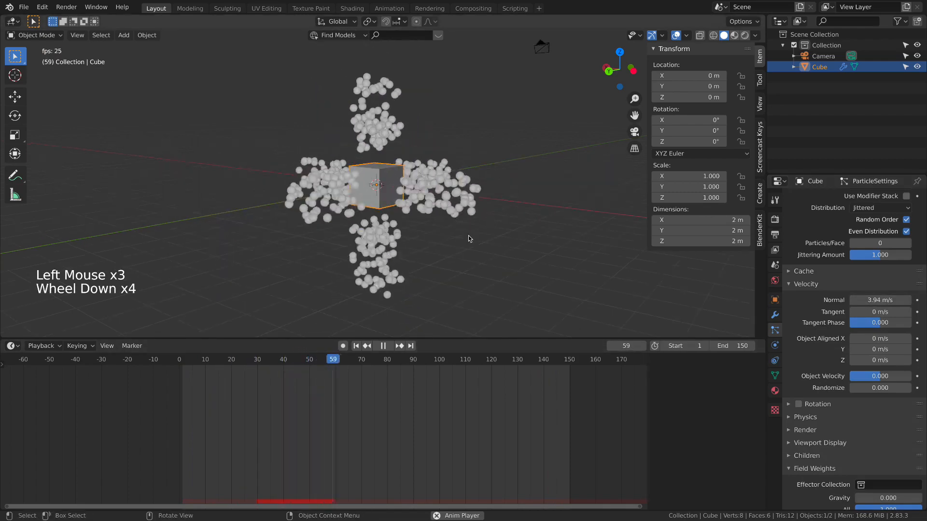
middle_drag(468, 235, 367, 251)
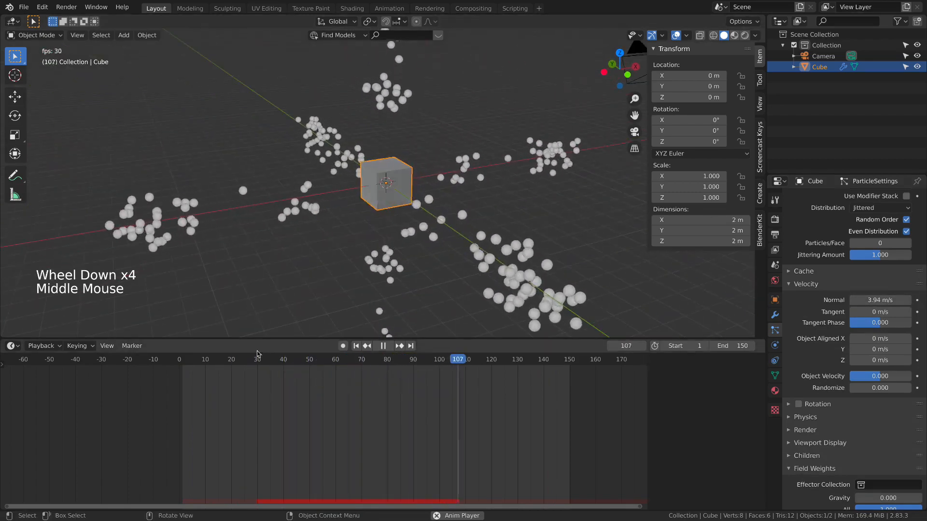
click(212, 359)
Try particle rotation and a velocity randomization of 18.9, and turn rotation back off with the randomization reset to 0.
scroll(845, 348, down, 2)
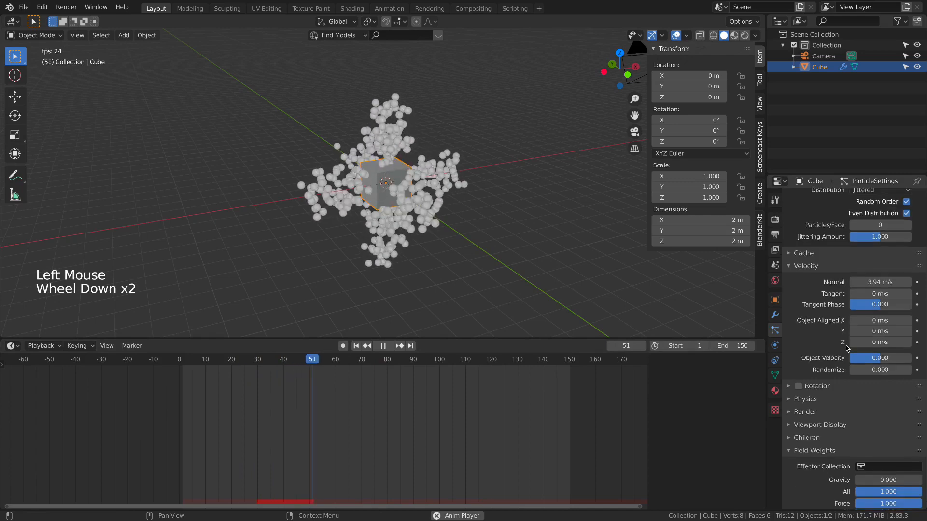
click(797, 387)
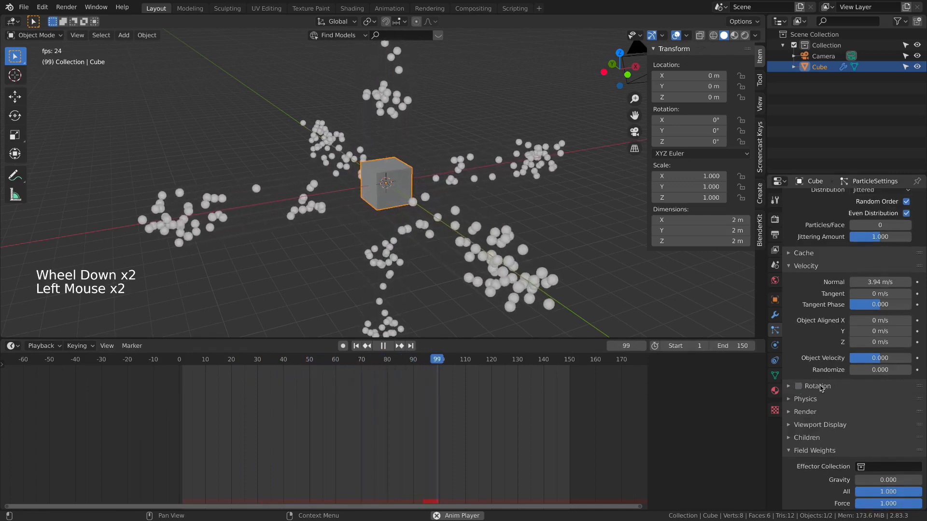
click(821, 387)
scroll(821, 387, down, 4)
click(876, 323)
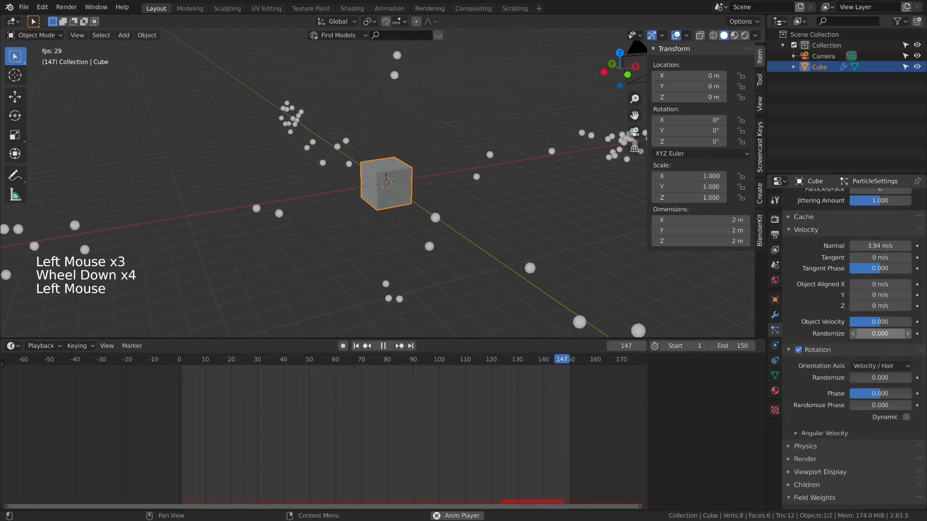
drag(875, 334, 893, 336)
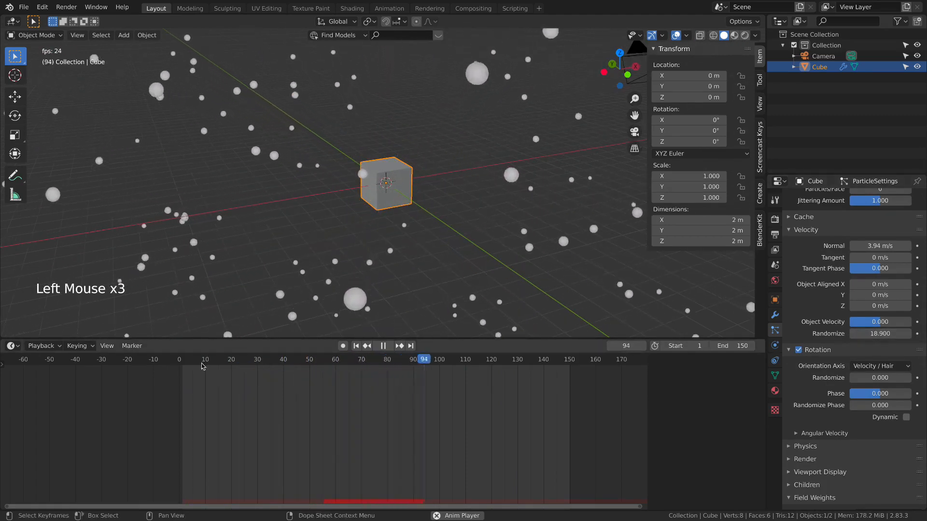
scroll(237, 294, down, 5)
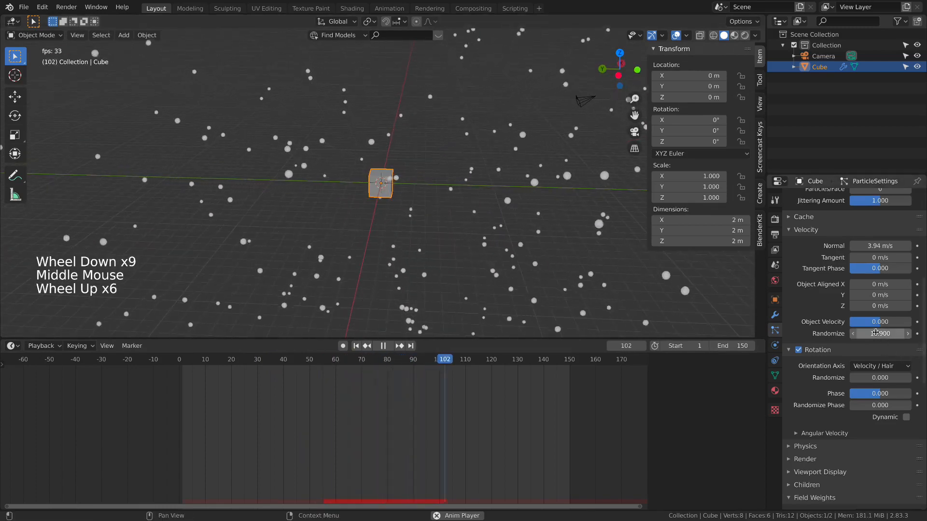
click(806, 351)
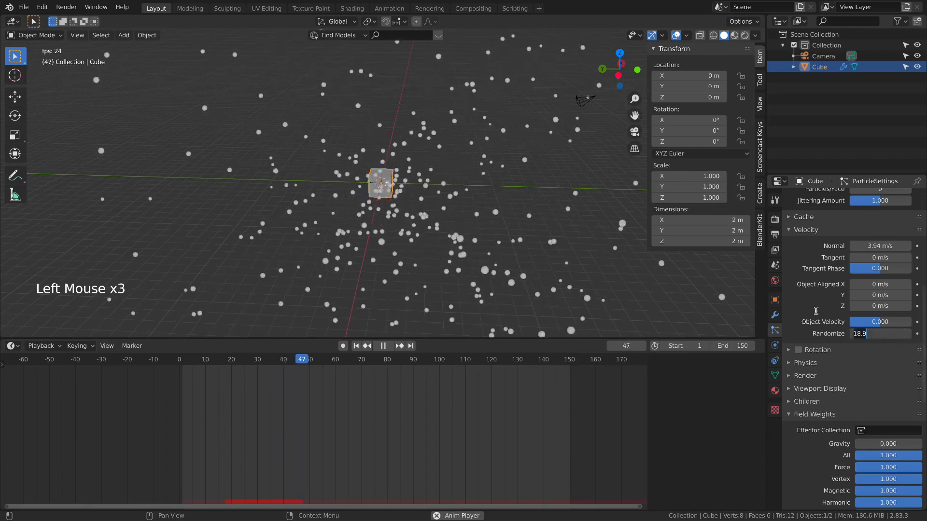
Expand the particle physics settings and examine the available physics types, keeping Newtonian, and orbit around the emission.
click(812, 366)
scroll(830, 352, down, 5)
double_click(811, 320)
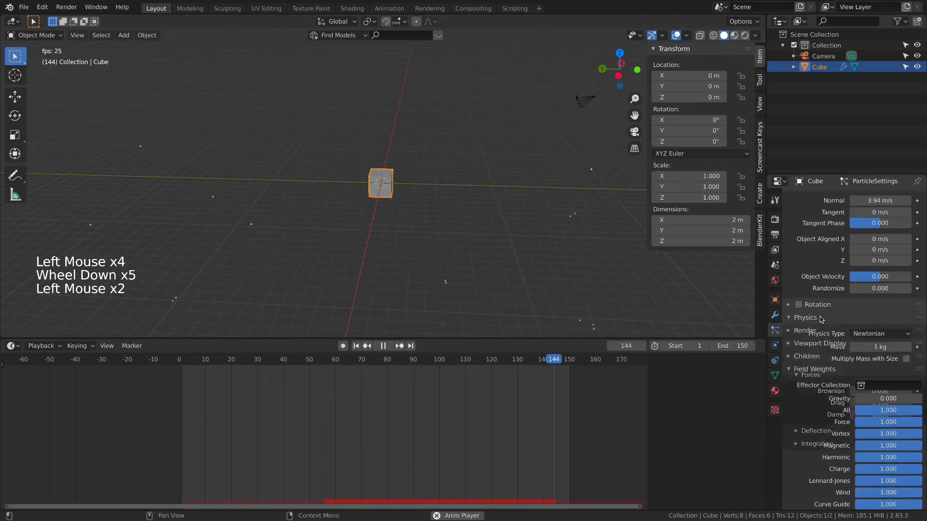
click(867, 334)
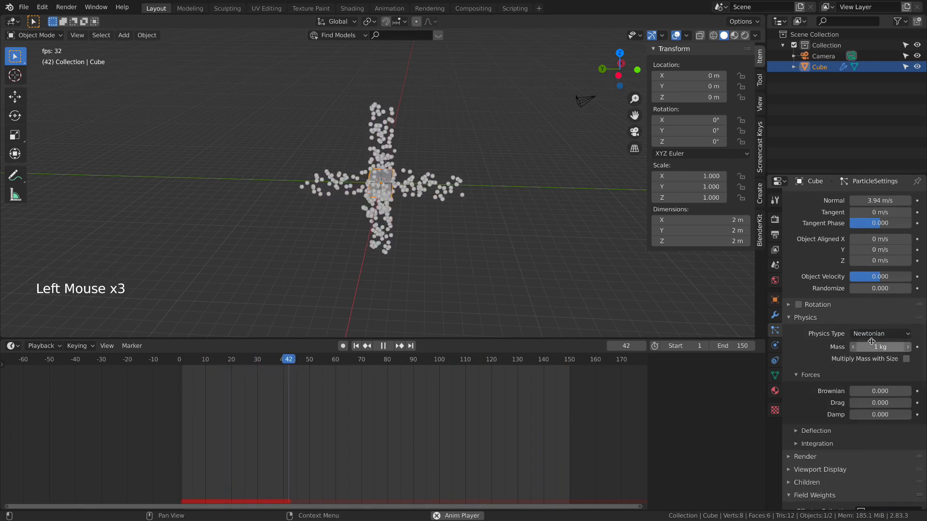
scroll(478, 271, up, 3)
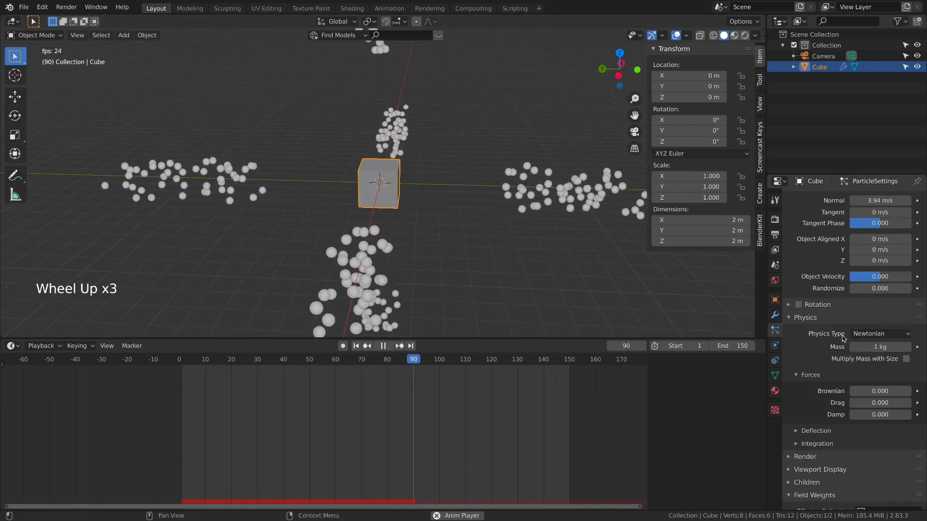
click(863, 336)
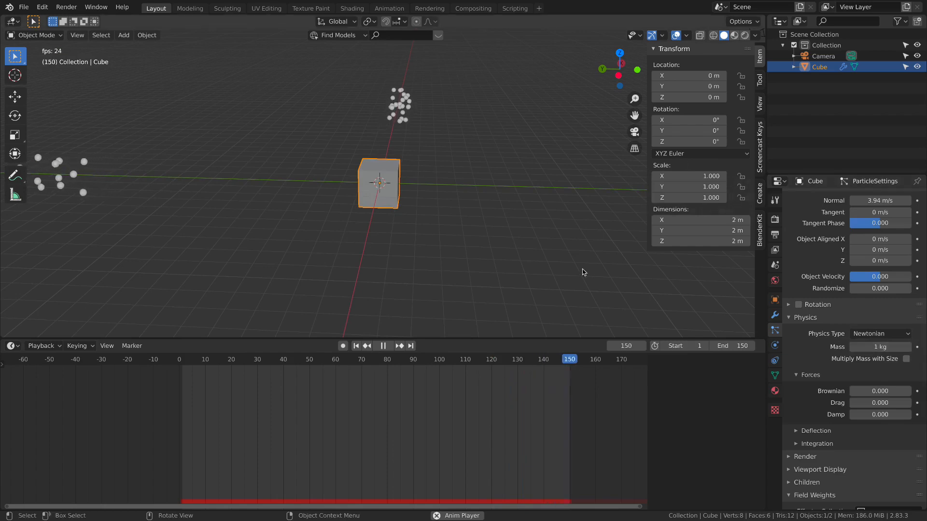
middle_drag(558, 257, 94, 206)
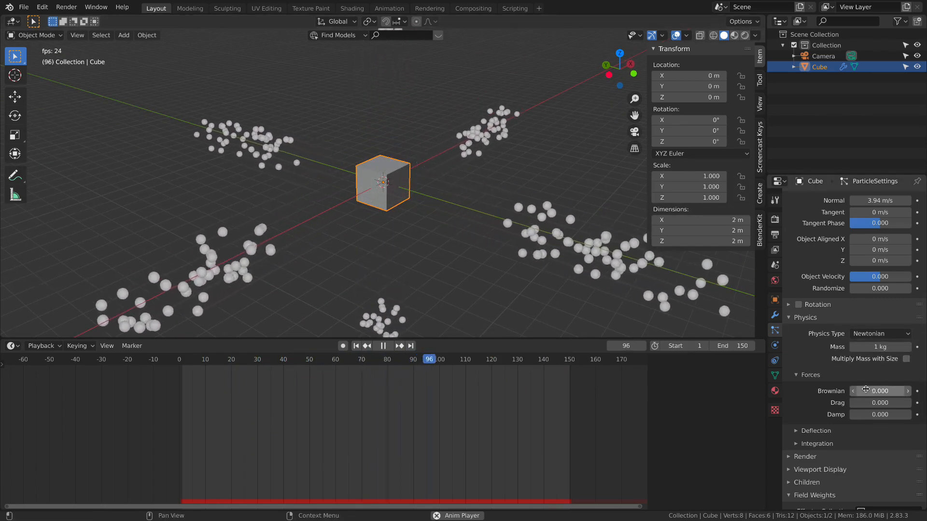
Collapse the Forces settings of the particle physics and examine the Deflection settings.
click(859, 376)
click(849, 376)
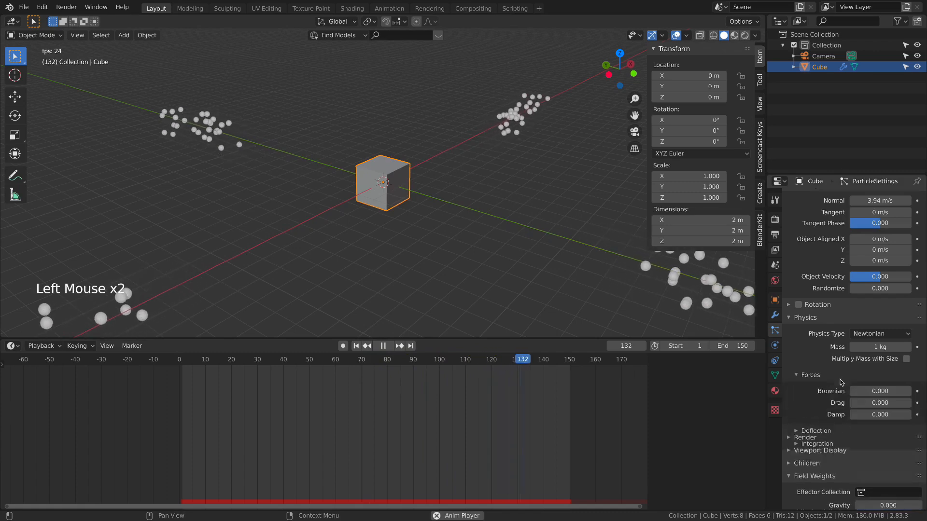
click(801, 375)
click(828, 401)
click(829, 401)
click(815, 388)
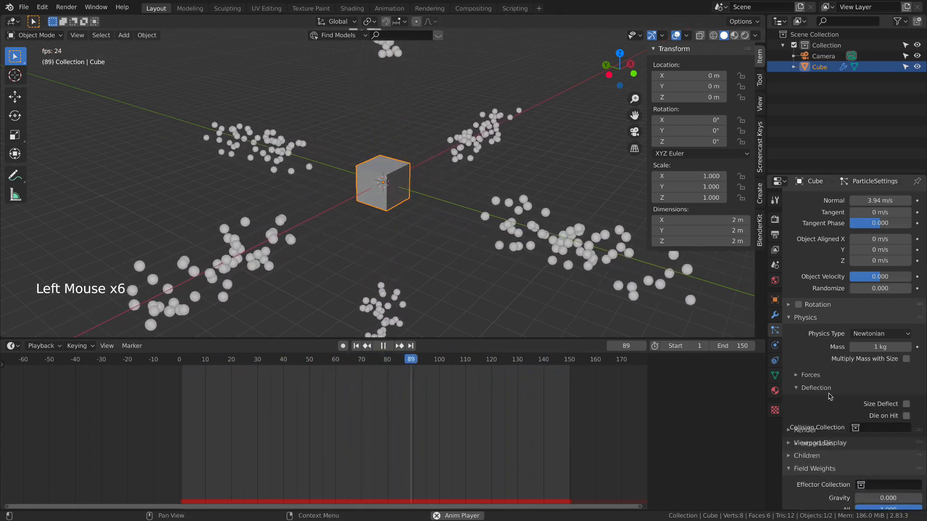
scroll(898, 391, down, 3)
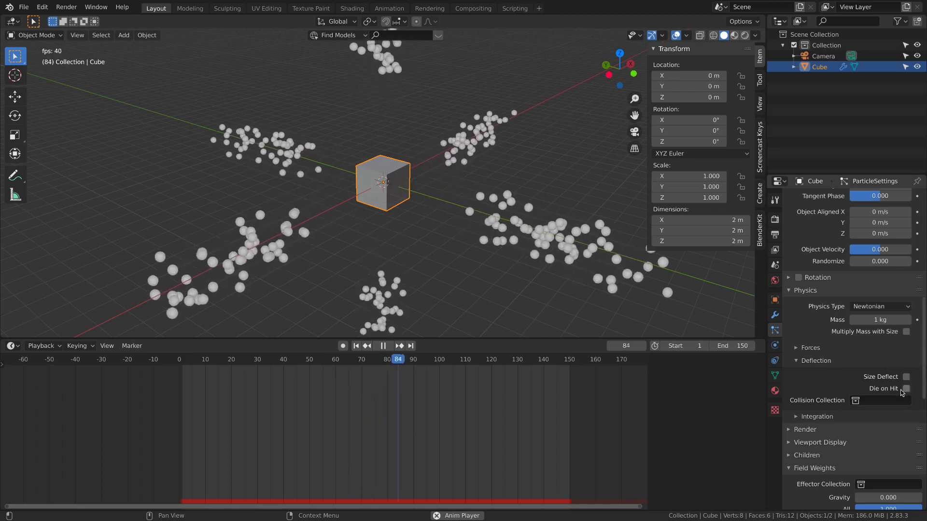
scroll(849, 367, up, 2)
scroll(818, 364, down, 2)
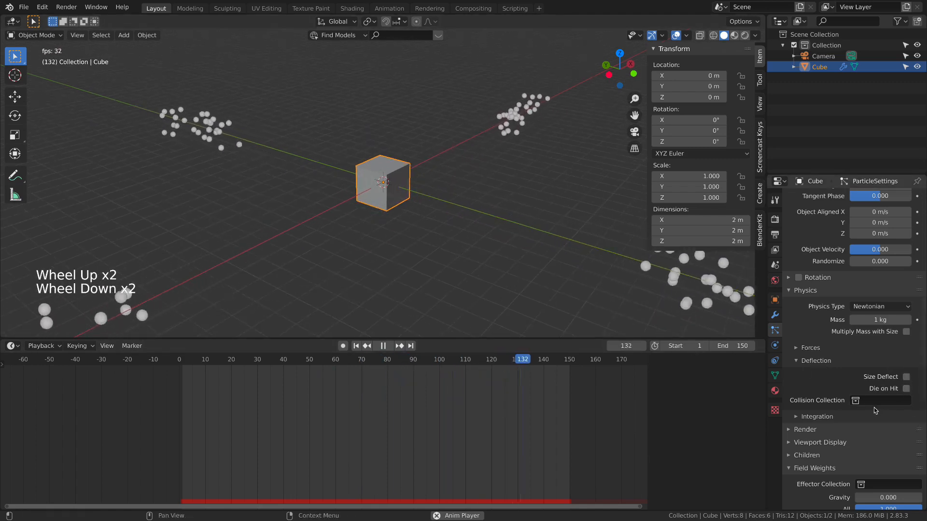
Collapse the Deflection settings and look through the Integration settings of the particle physics.
click(816, 361)
click(816, 374)
click(814, 376)
click(813, 375)
click(813, 376)
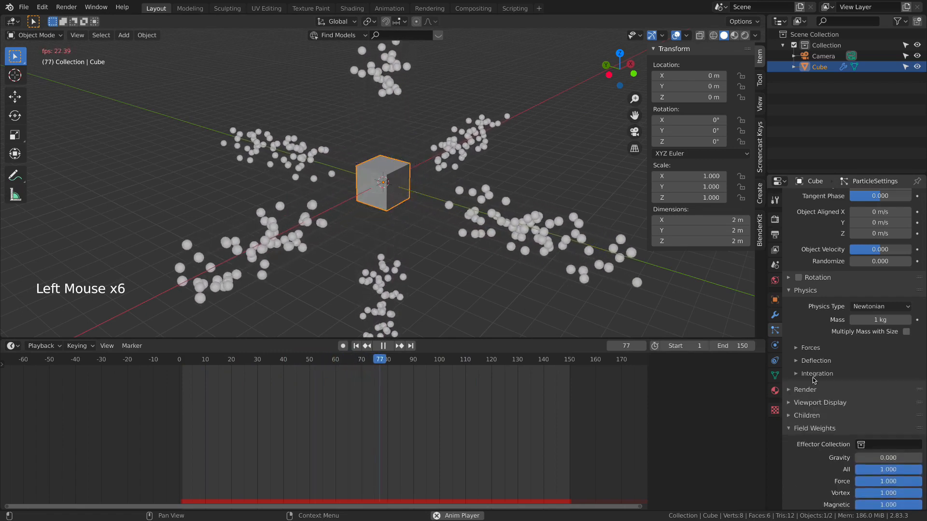
Expand the particle render settings and examine them alongside the emission seen from another angle.
click(810, 388)
click(819, 389)
double_click(819, 389)
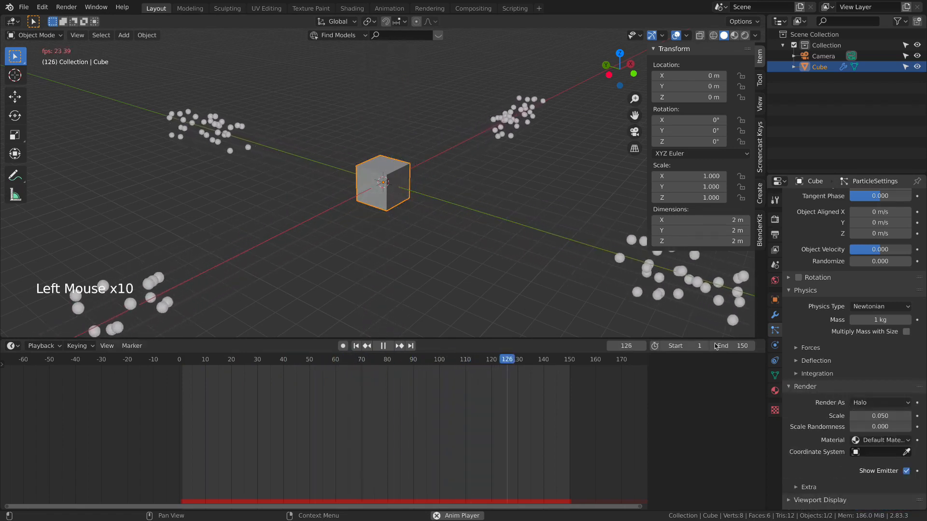
scroll(604, 270, down, 3)
middle_drag(603, 270, 626, 288)
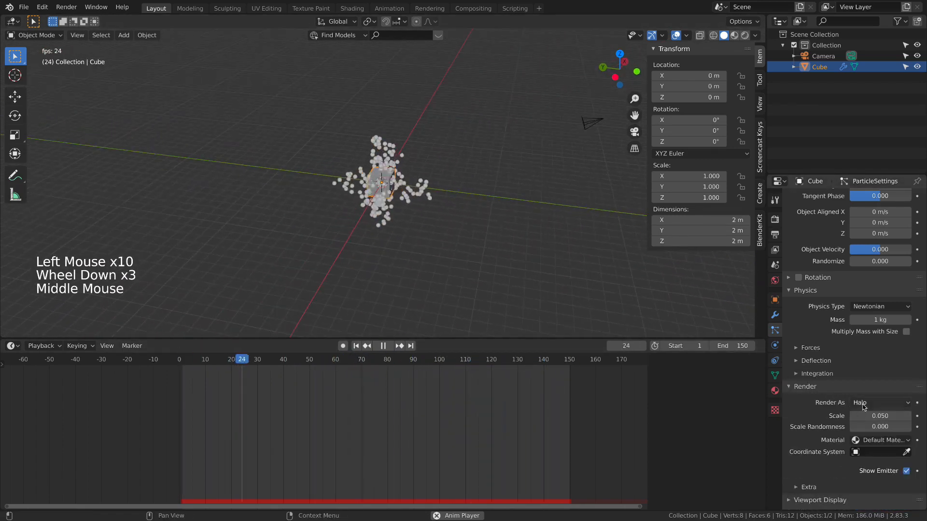
scroll(438, 143, up, 3)
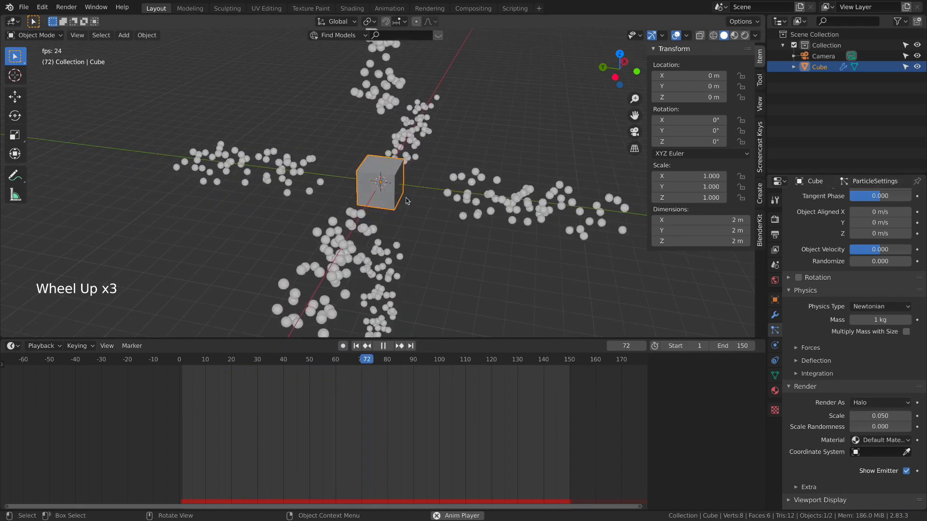
Pause the playback, add a cone mesh, and move it about 7.36 m along negative Y, away from the cube.
key(space)
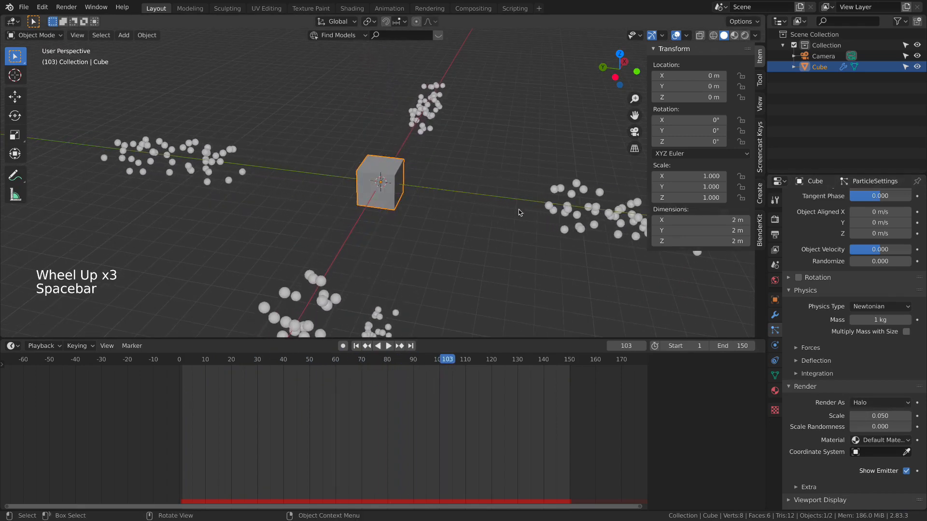
key(shift+a)
mouse_move(521, 210)
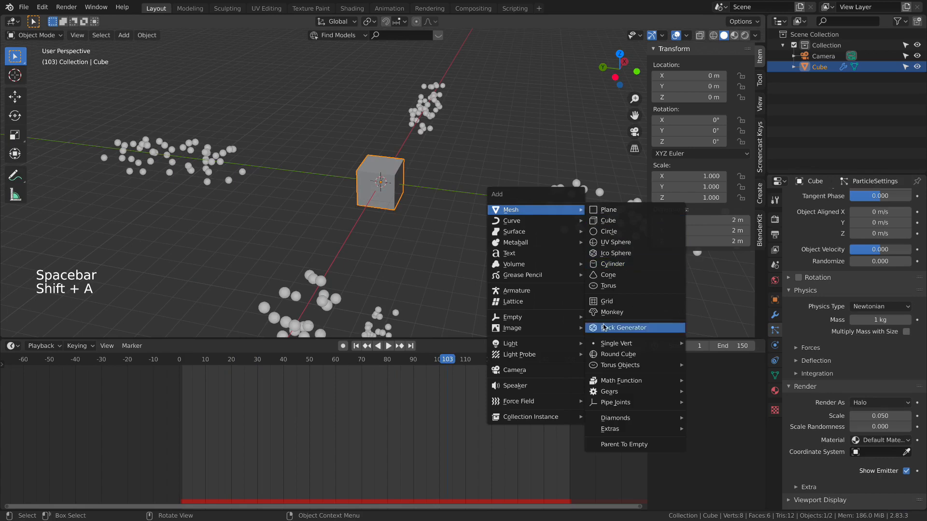
click(612, 277)
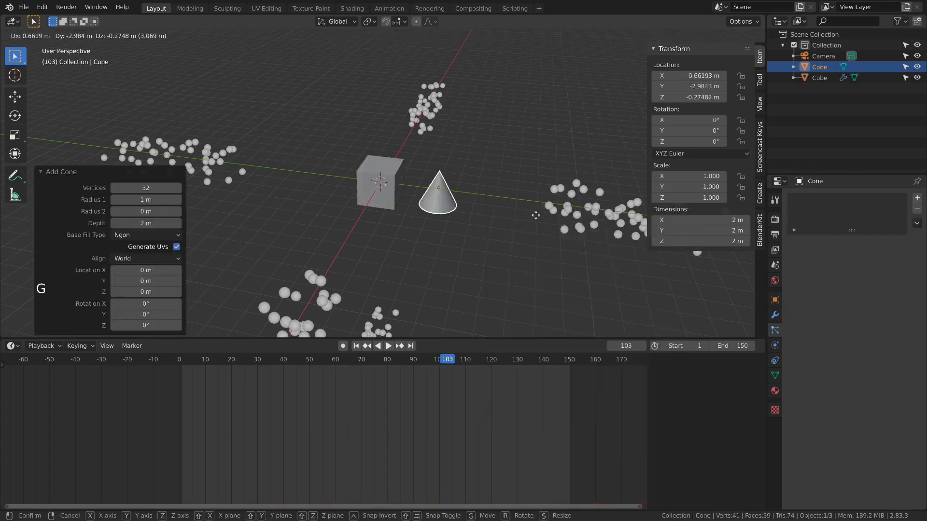
click(579, 222)
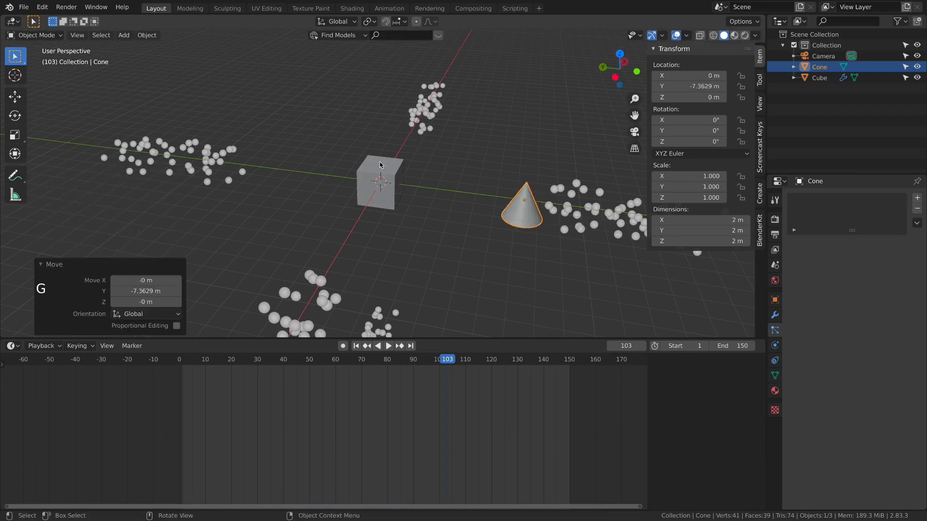
Select the cube and set its particles to render as Object.
click(374, 170)
scroll(830, 424, down, 20)
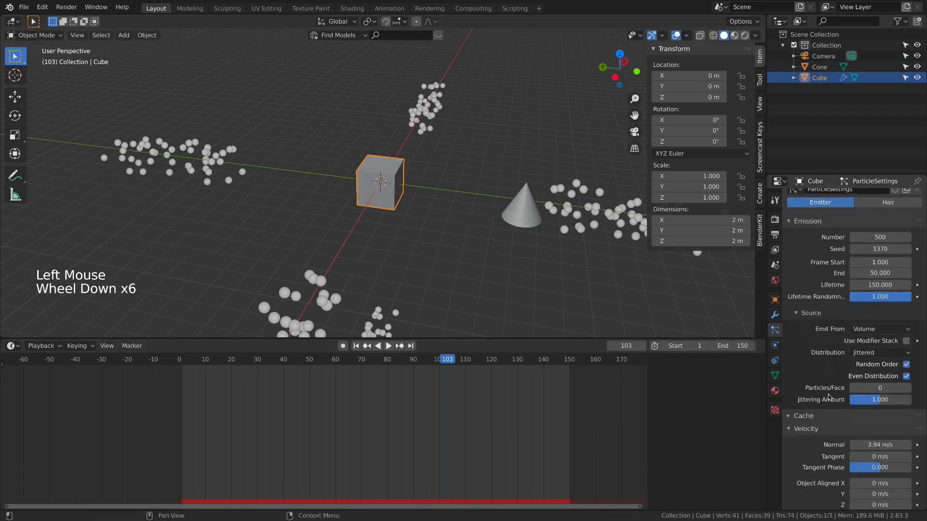
scroll(830, 424, down, 13)
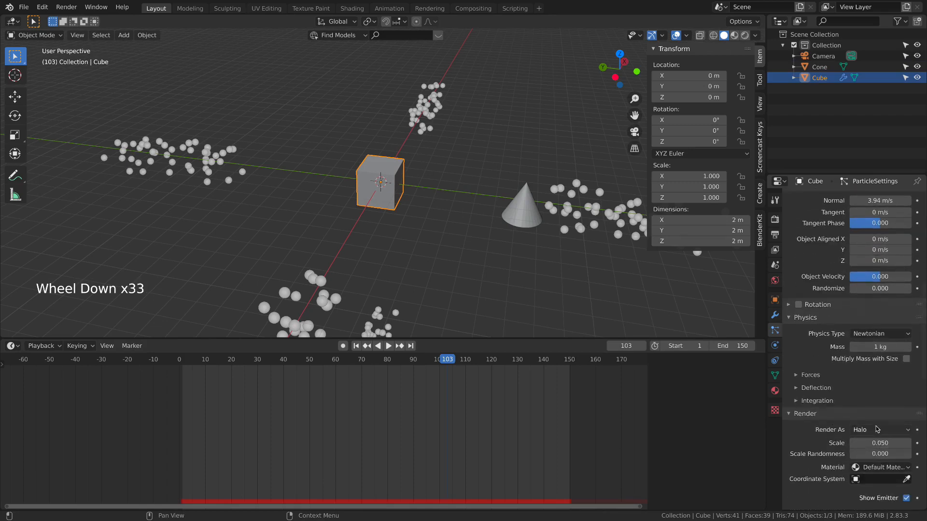
click(877, 429)
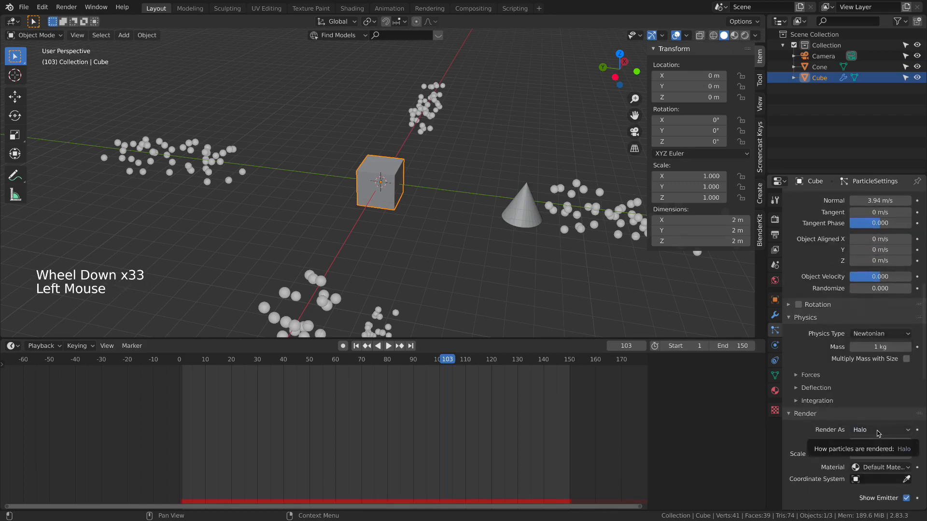
click(876, 431)
click(851, 371)
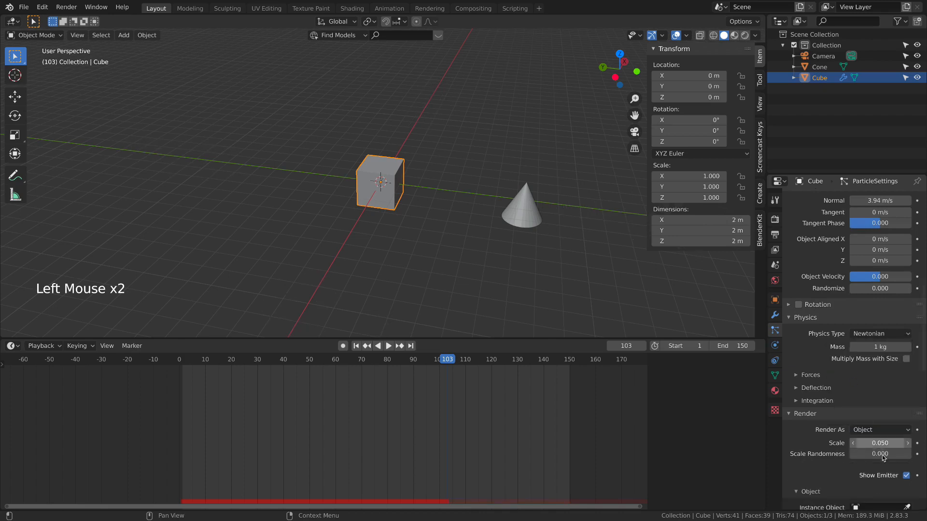
Pick the cone in the viewport as the instance object for the cube's particles.
scroll(885, 461, down, 4)
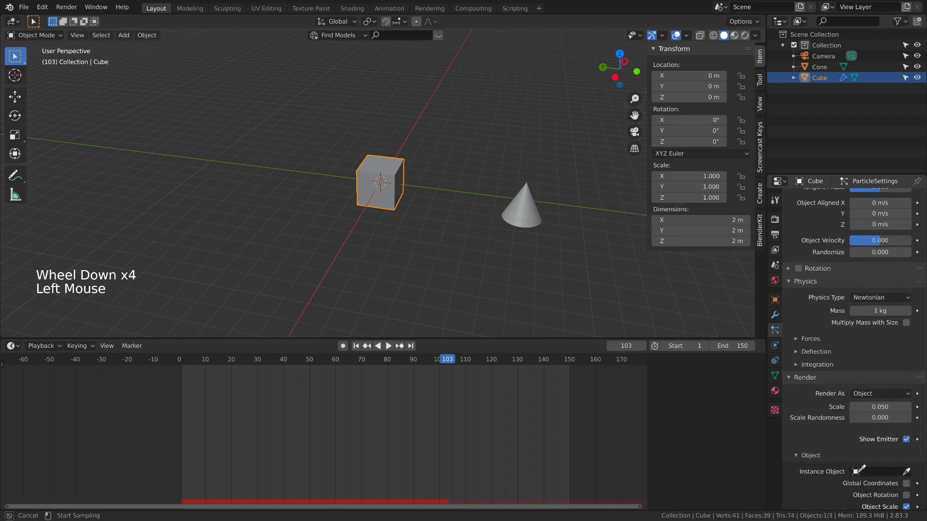
click(552, 200)
scroll(541, 212, up, 5)
scroll(594, 231, down, 5)
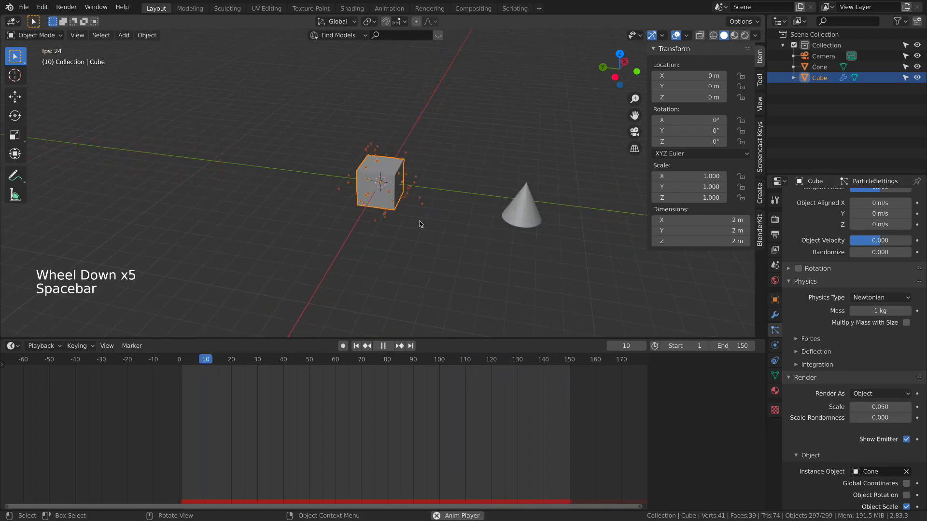
Set the cone particles' render scale to 0.570 and scale randomness to 1.000, and play the emission.
scroll(418, 241, up, 3)
scroll(440, 247, up, 2)
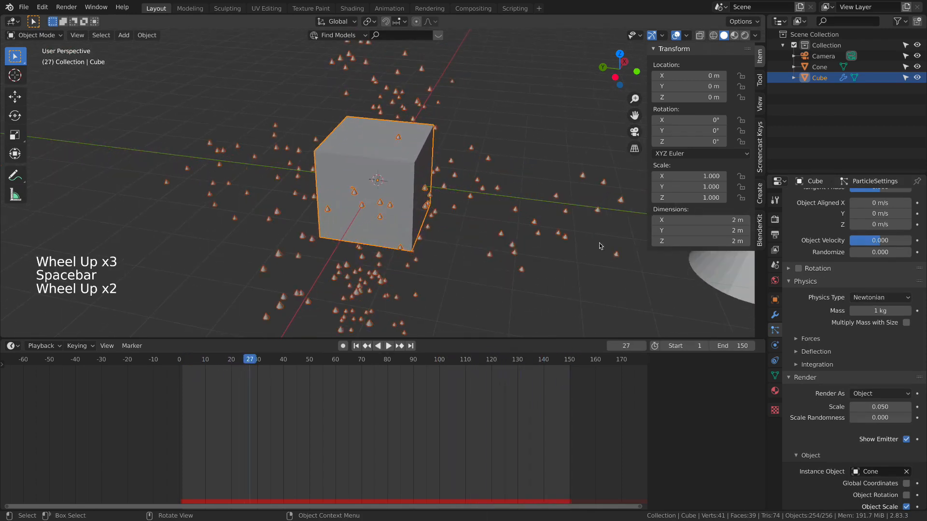
shift+middle_drag(645, 211, 599, 218)
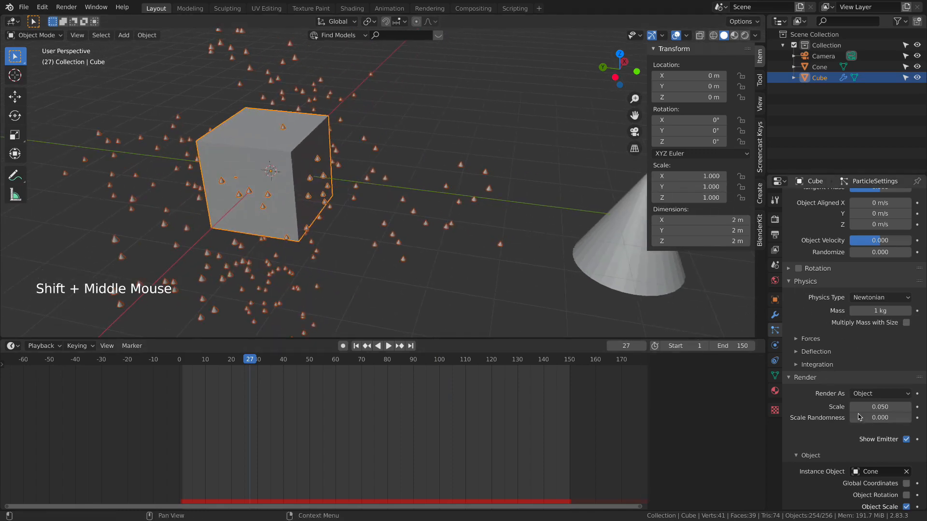
drag(877, 407, 901, 407)
mouse_move(878, 408)
mouse_down()
mouse_move(887, 417)
mouse_move(869, 418)
mouse_up()
key(space)
scroll(555, 217, down, 4)
key(space)
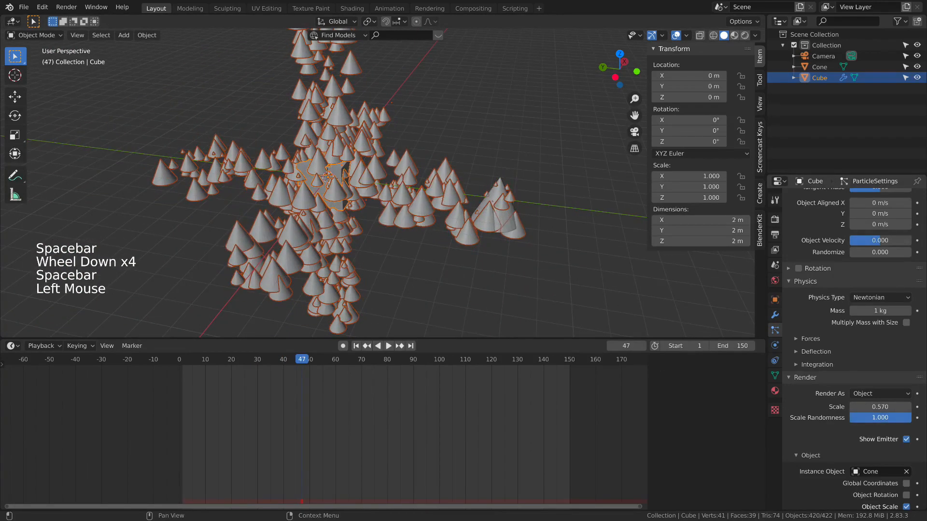
Turn off Show Emitter in the particle render settings during playback, and pause the animation.
key(space)
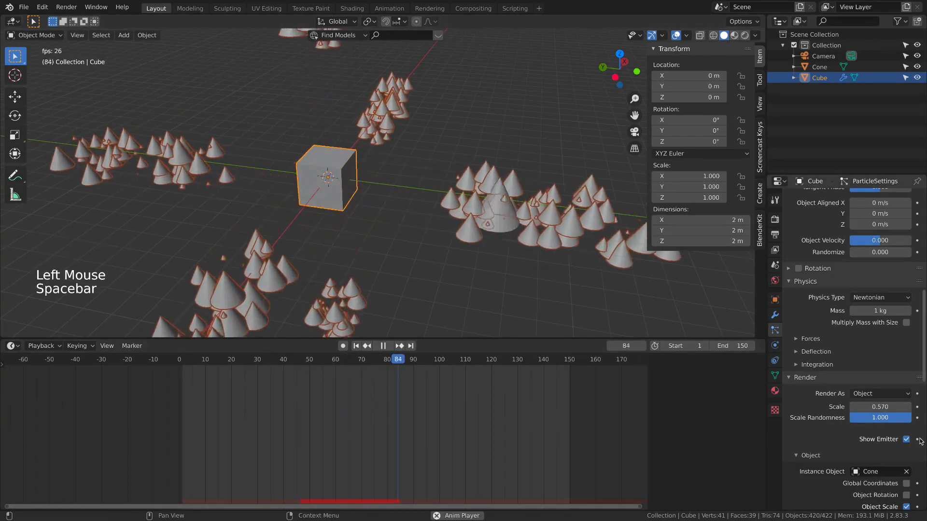
click(906, 440)
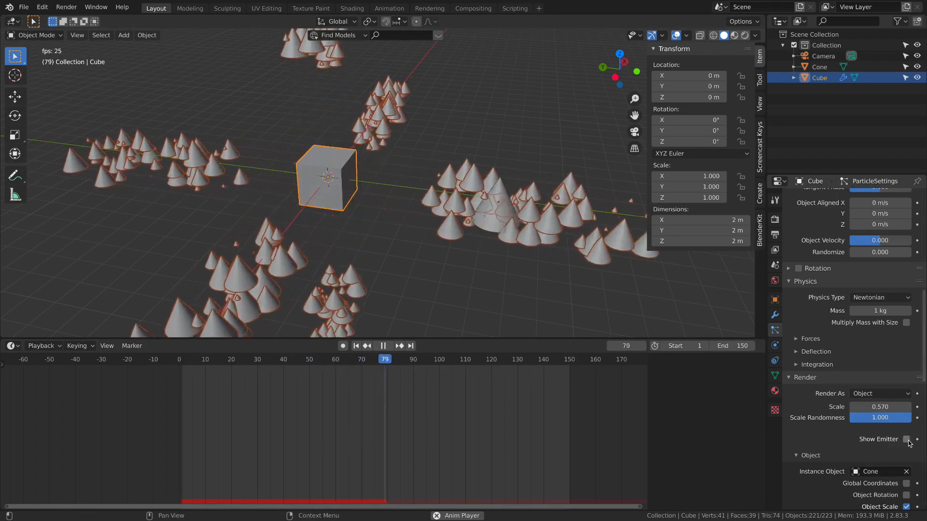
scroll(899, 443, down, 6)
key(space)
scroll(411, 250, down, 5)
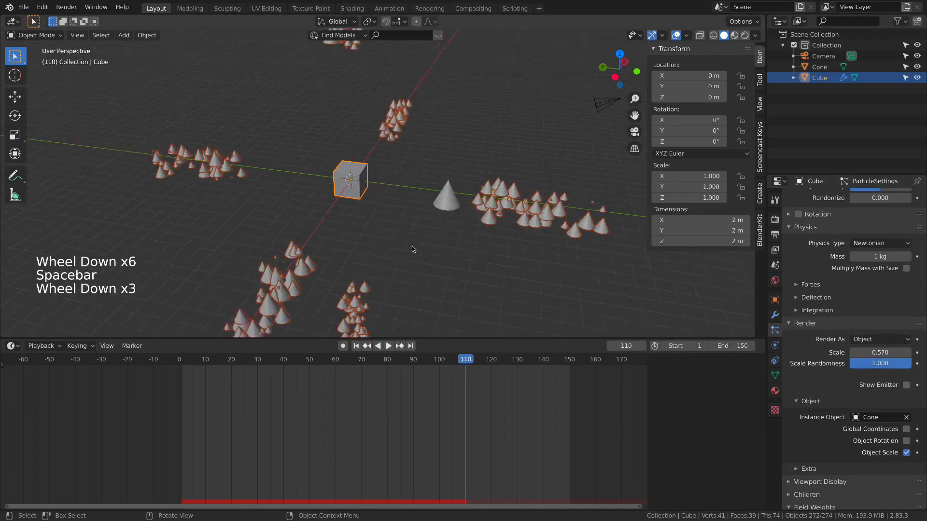
Expand the particle viewport display settings, hide the emitter there, and play the emission with the cube selected.
click(842, 474)
scroll(842, 475, down, 15)
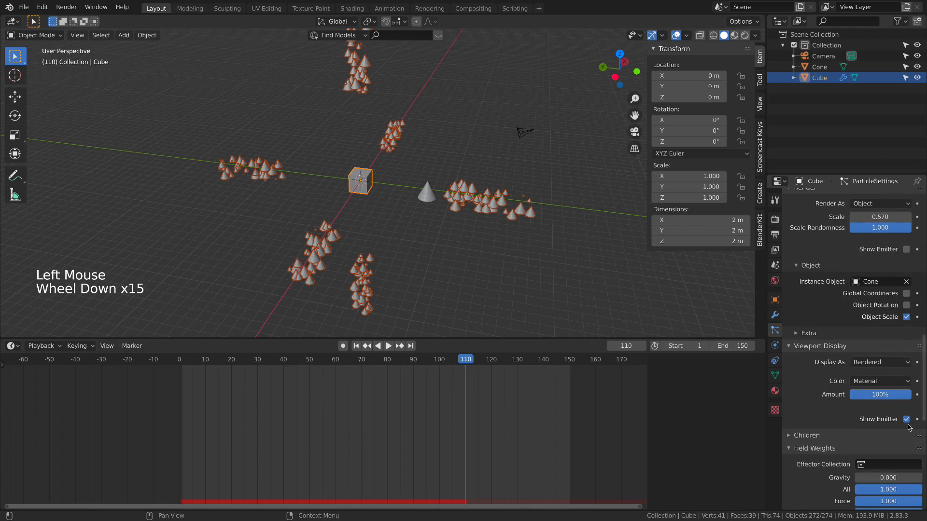
click(905, 418)
key(space)
scroll(395, 198, up, 4)
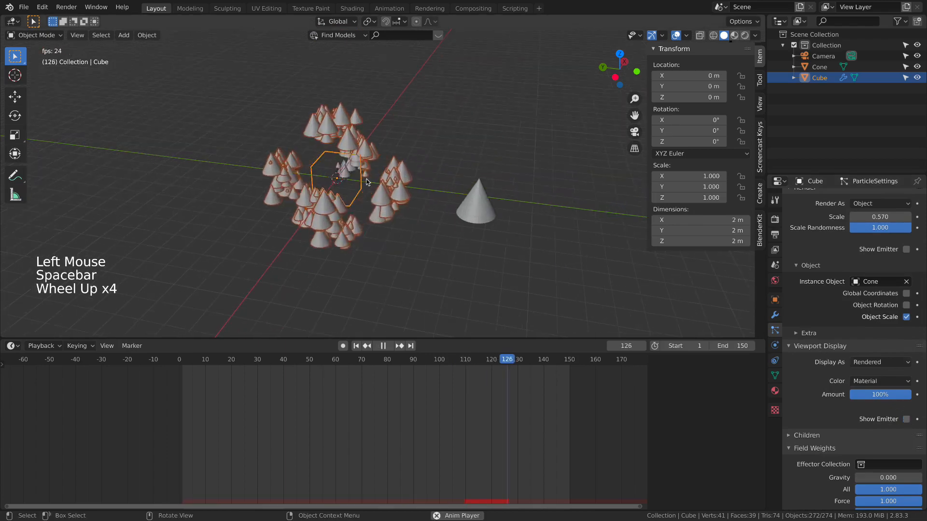
click(395, 198)
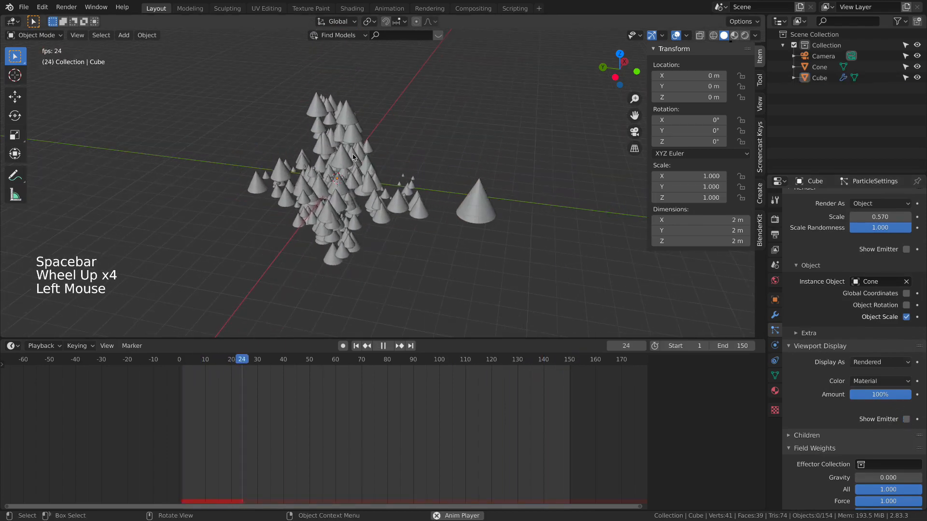
click(367, 131)
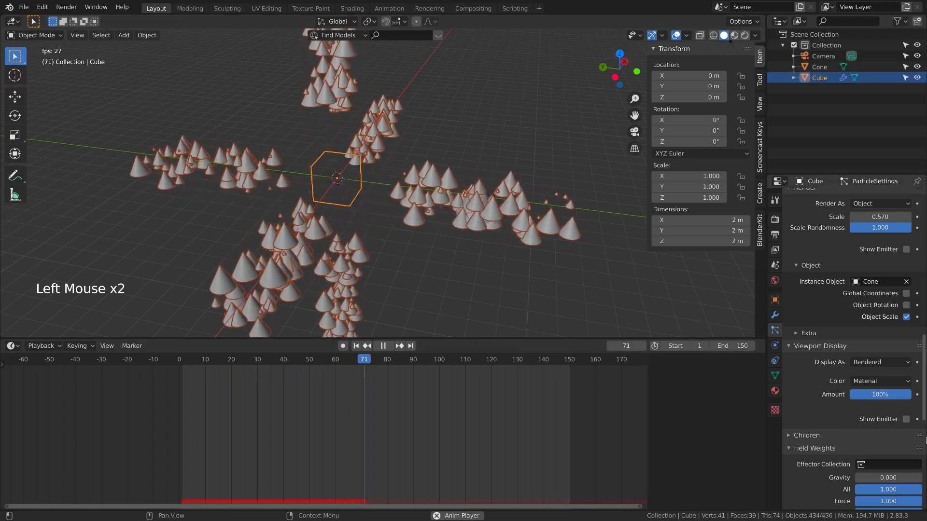
Pause the playback, show the emitter in the viewport again, and turn on Object Rotation for the cone instances.
key(space)
scroll(851, 420, down, 3)
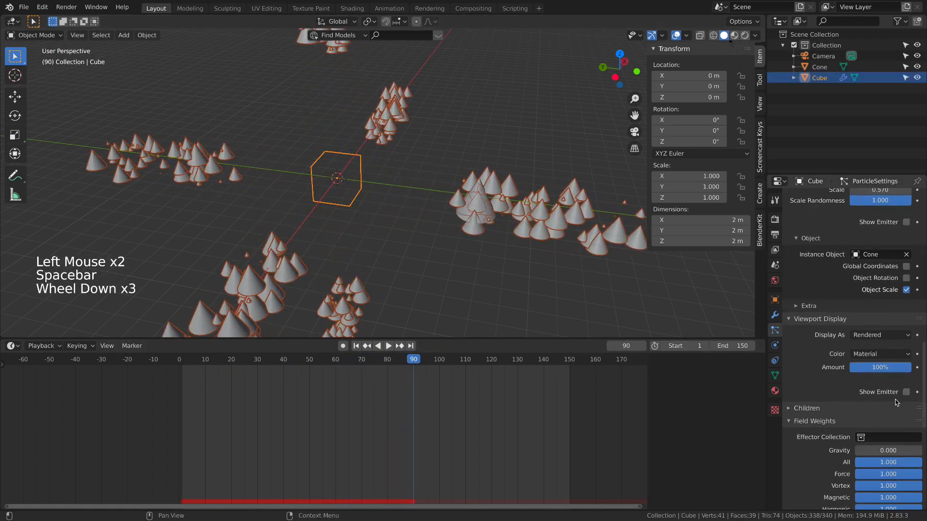
click(906, 392)
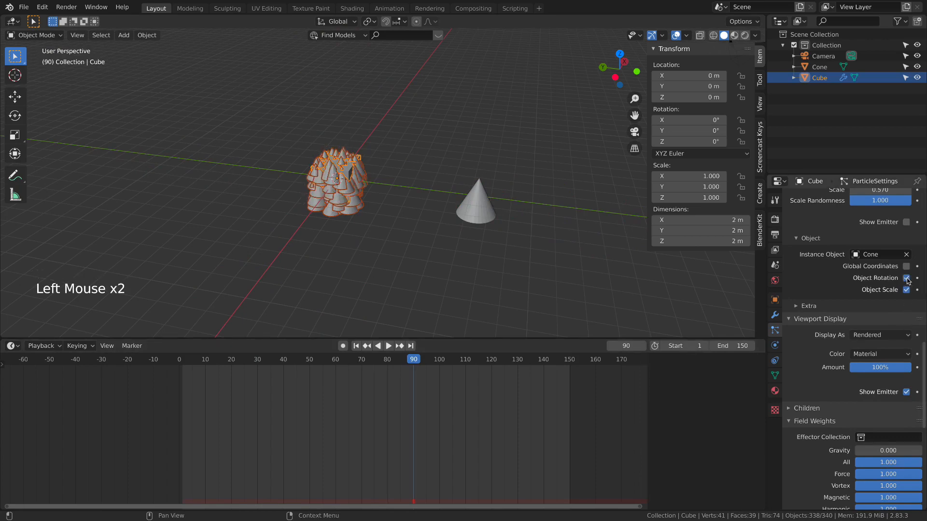
Try rotating the cone's mesh in Edit Mode, cancel the rotation, and reselect the cube.
scroll(550, 248, up, 4)
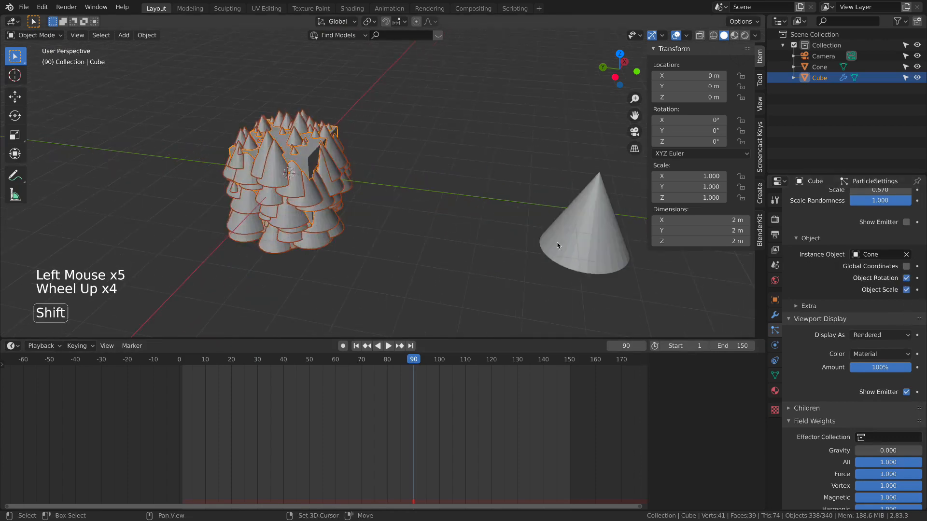
shift+middle_drag(550, 248, 416, 265)
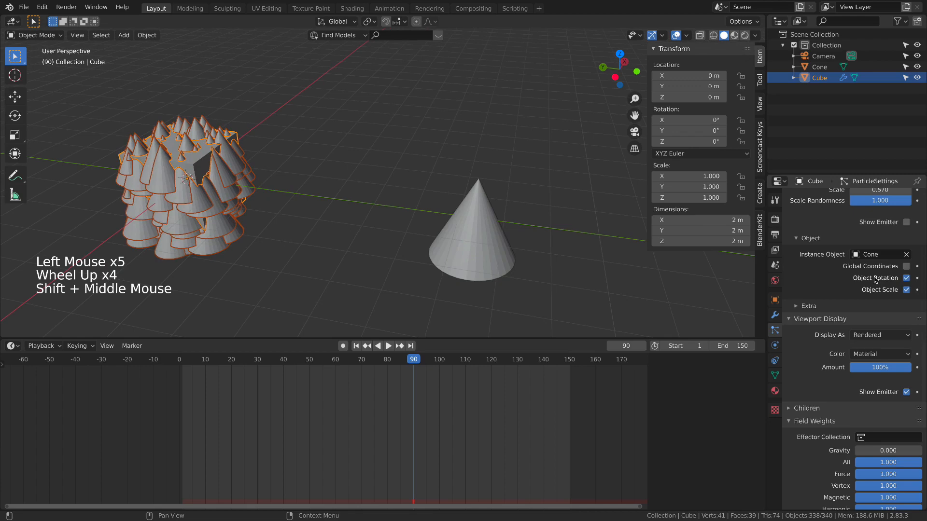
click(507, 263)
key(Tab)
key(r)
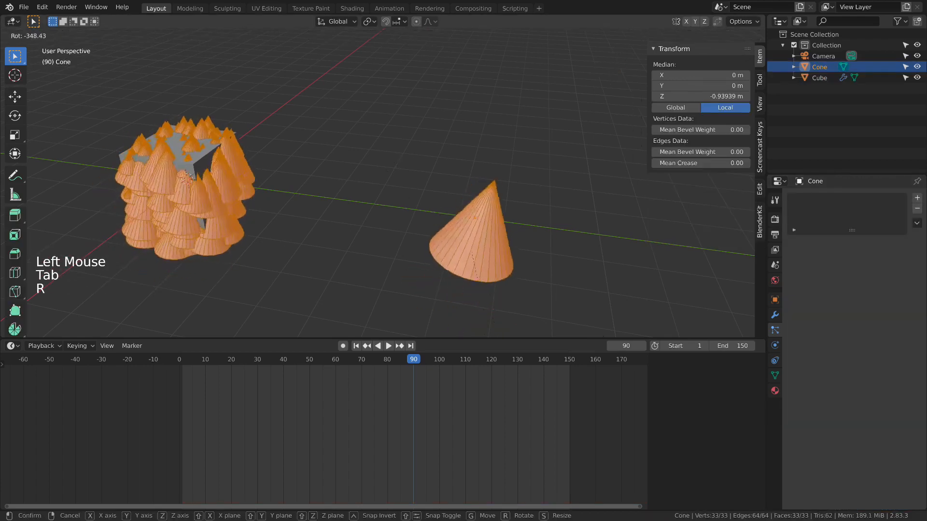
key(Escape)
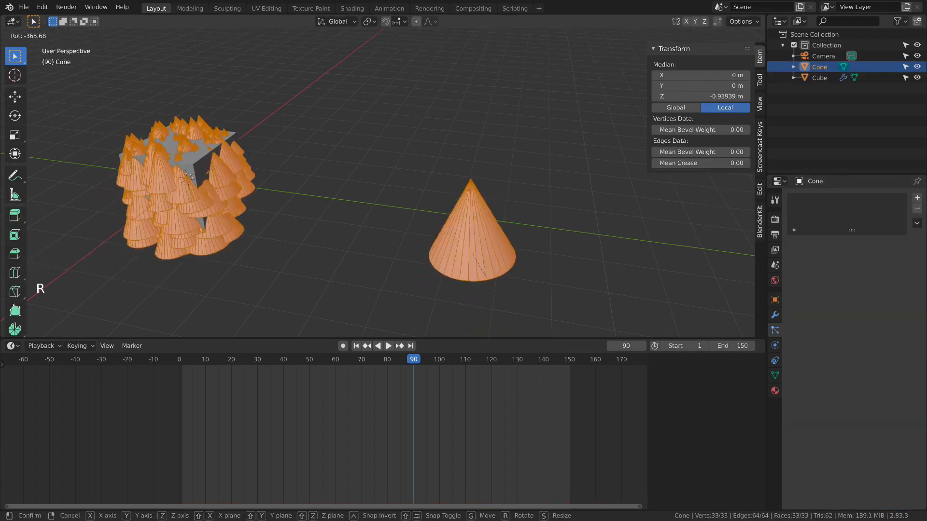
key(Tab)
click(240, 187)
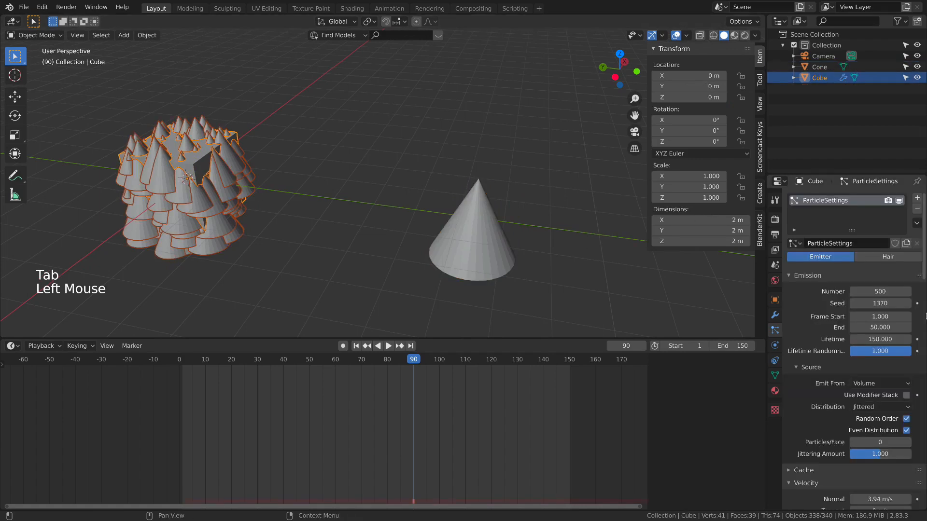
Examine the cube's particle render, viewport display color, field weights and force field settings.
scroll(893, 396, down, 20)
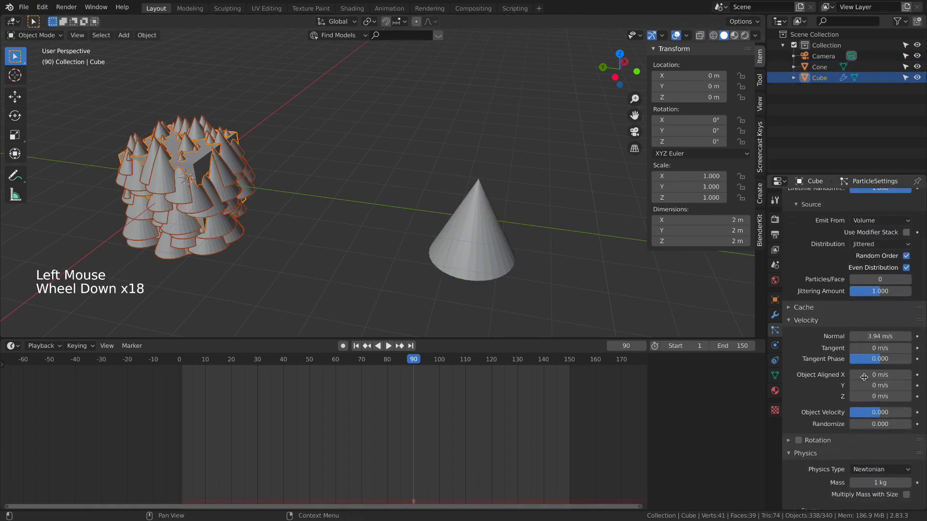
scroll(858, 379, down, 20)
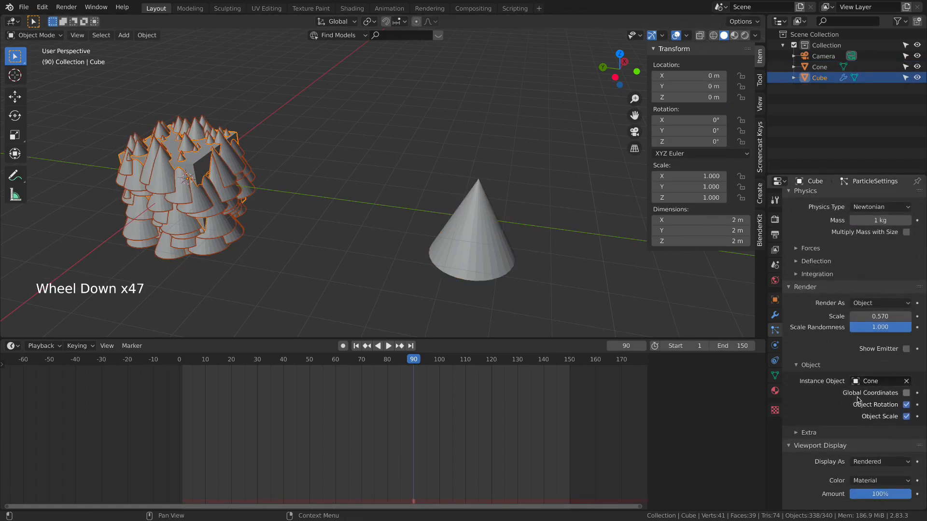
scroll(863, 398, down, 6)
click(868, 390)
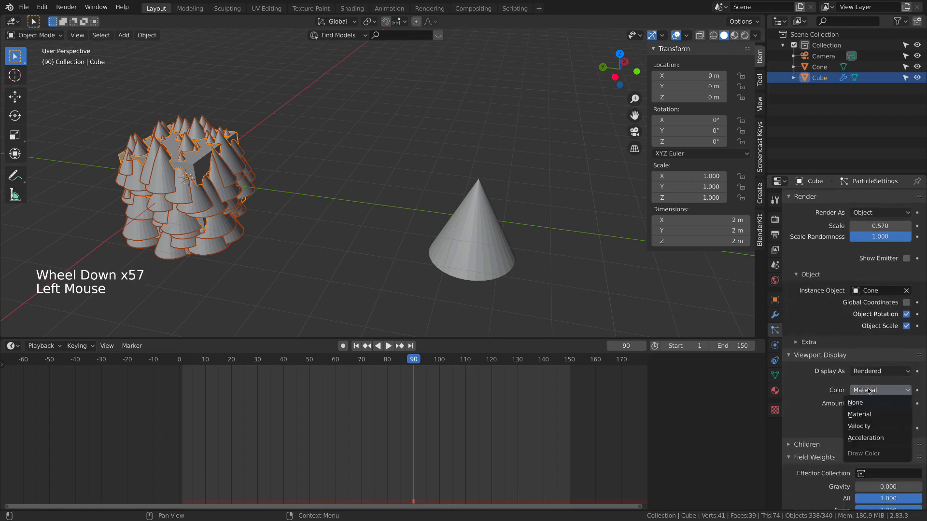
click(869, 390)
click(873, 389)
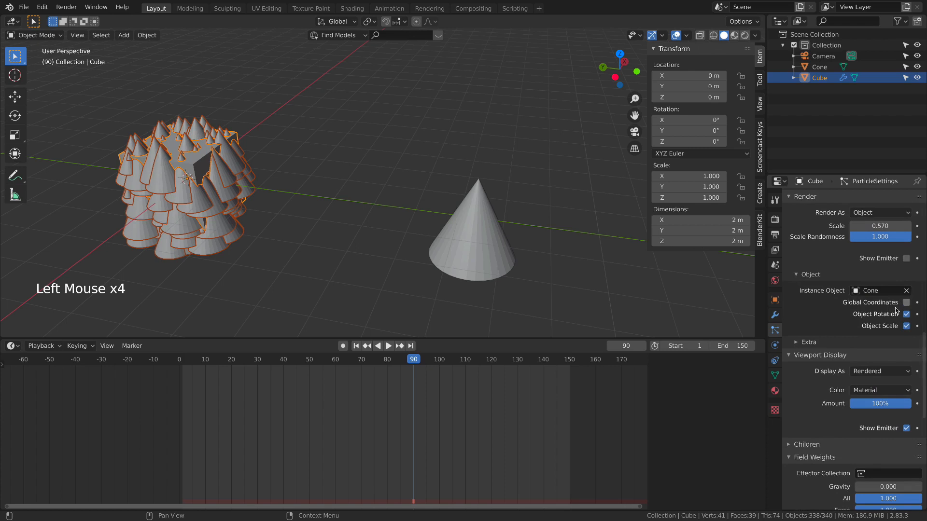
scroll(867, 386, down, 14)
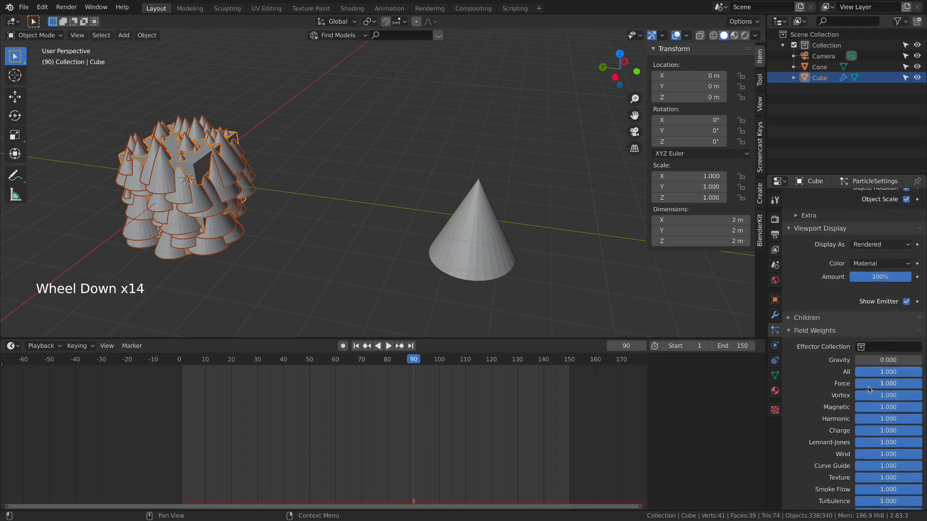
scroll(868, 387, down, 9)
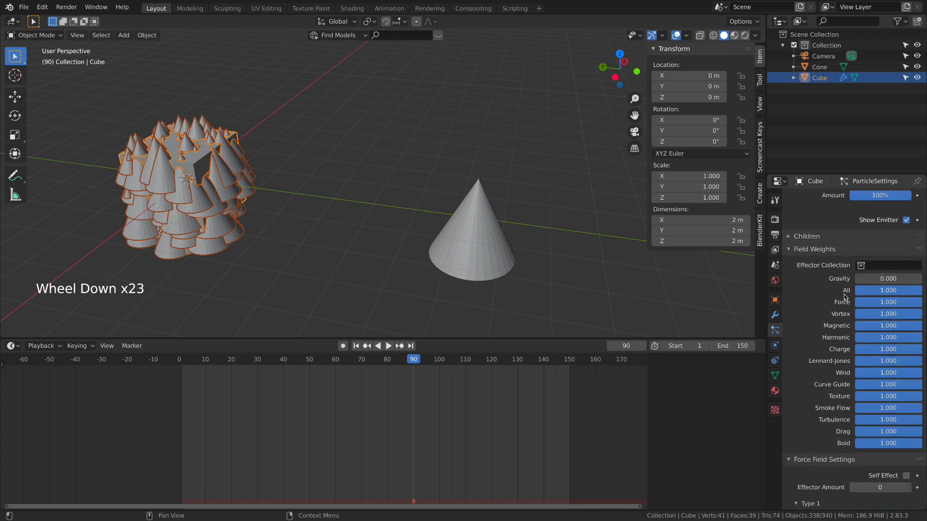
scroll(845, 296, down, 20)
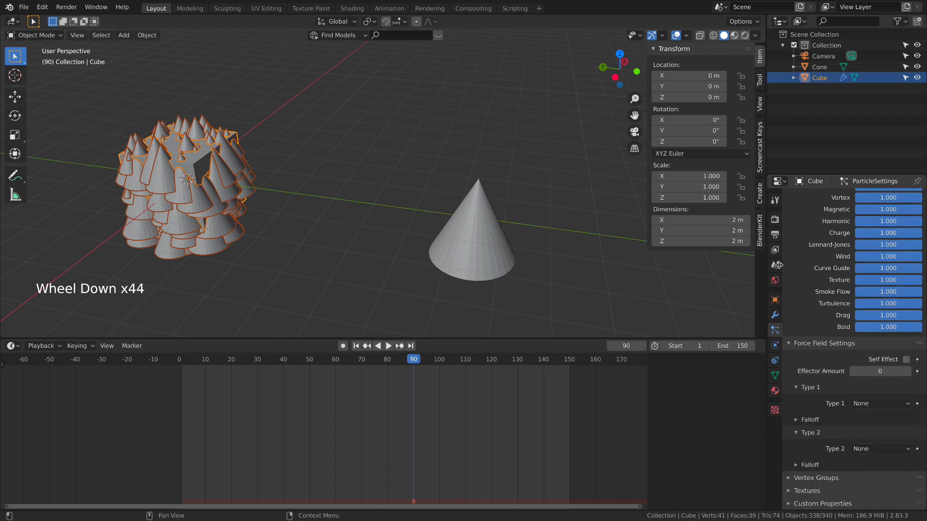
scroll(836, 309, up, 11)
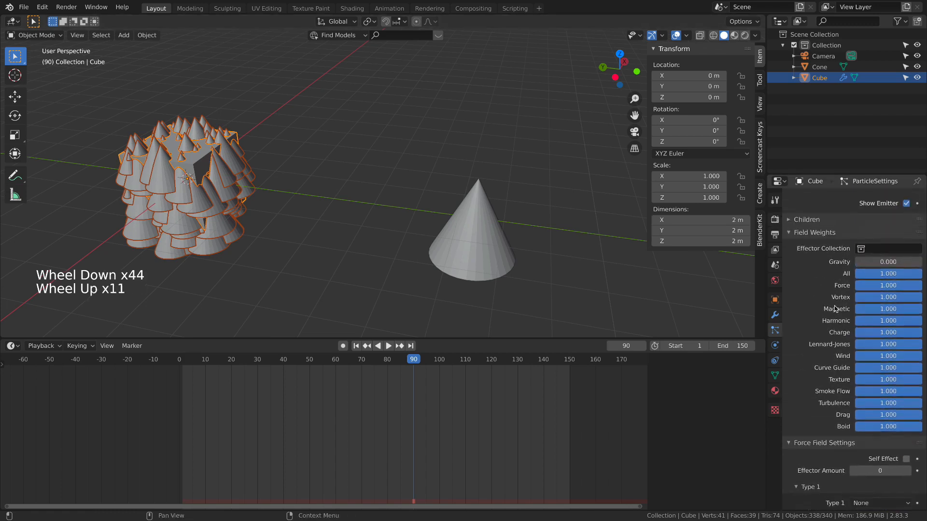
scroll(836, 309, up, 4)
mouse_move(830, 333)
middle_down()
mouse_move(829, 390)
mouse_move(830, 335)
middle_up()
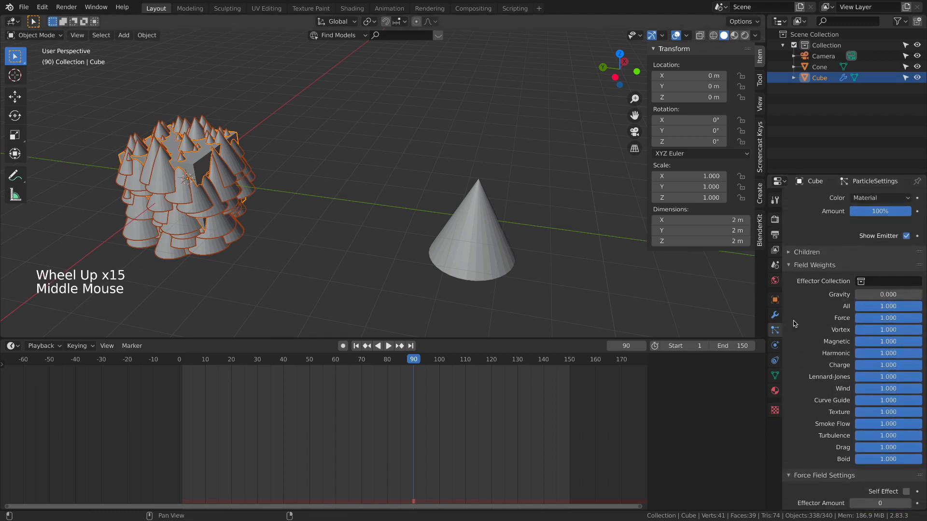
Set the particles' gravity field weight to 1.000 and play the emission from the first frame.
scroll(352, 242, down, 3)
shift+middle_drag(331, 248, 343, 238)
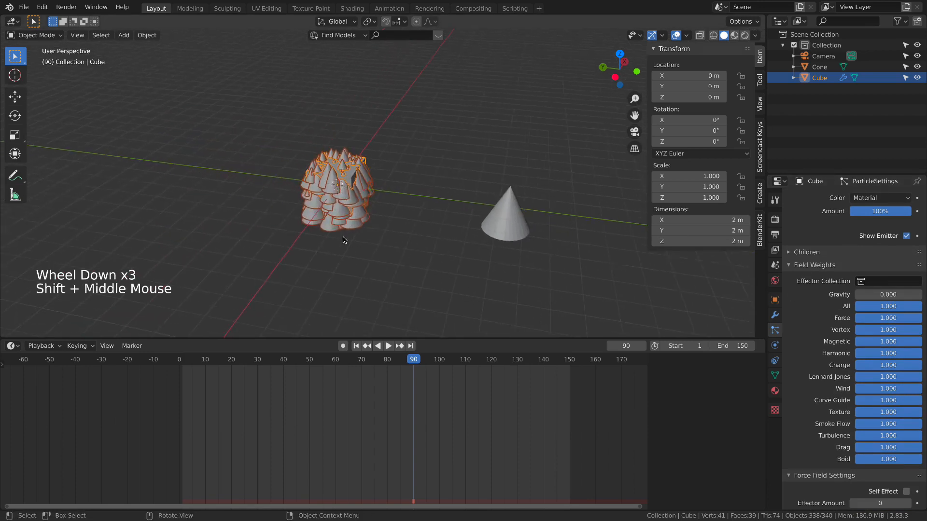
scroll(343, 238, up, 1)
click(874, 308)
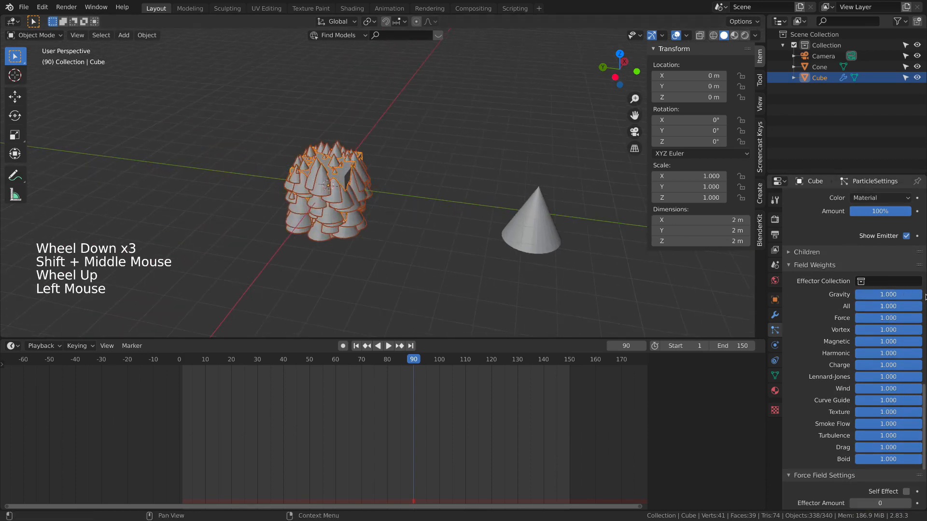
key(space)
click(357, 347)
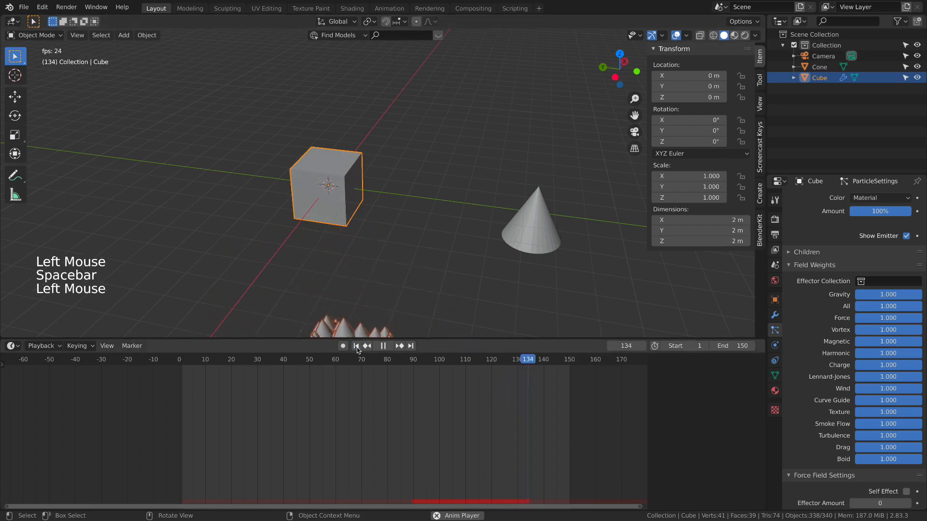
scroll(434, 232, down, 2)
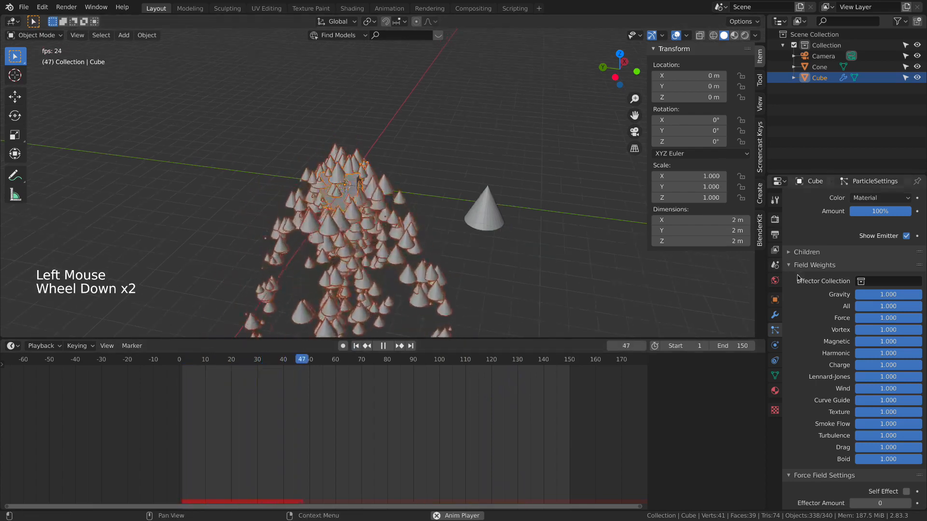
key(space)
Switch the cube's particle system from Emitter to Hair and examine its emission and render settings.
middle_drag(797, 278, 849, 354)
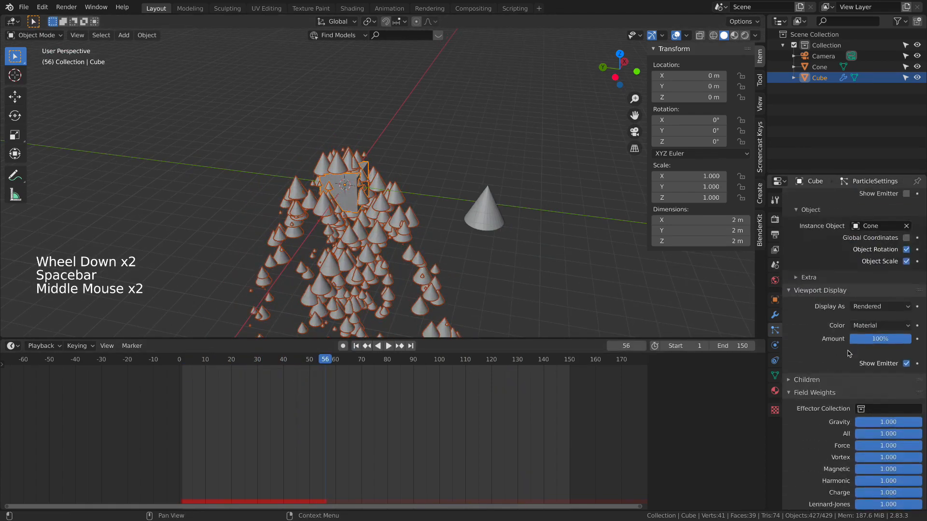
scroll(840, 386, down, 7)
middle_drag(794, 509, 793, 488)
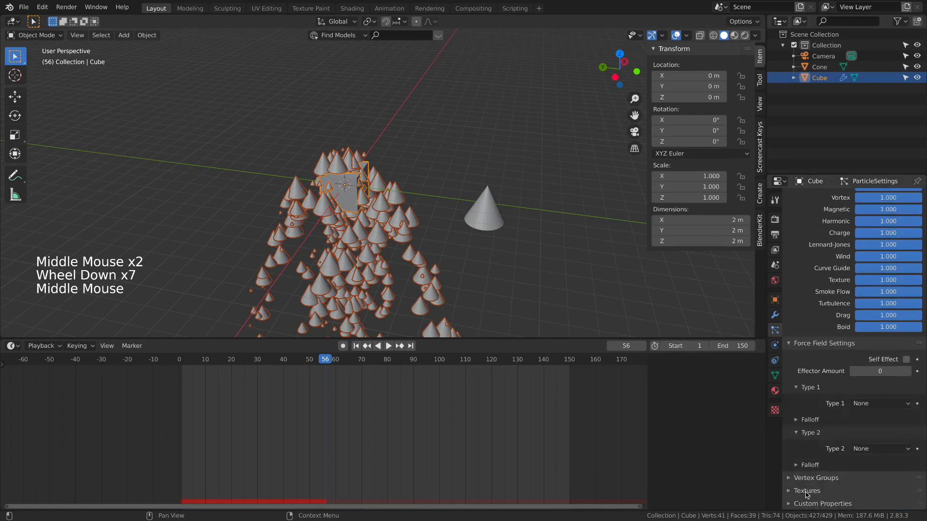
scroll(807, 463, down, 4)
middle_drag(817, 205, 858, 519)
middle_drag(834, 239, 834, 457)
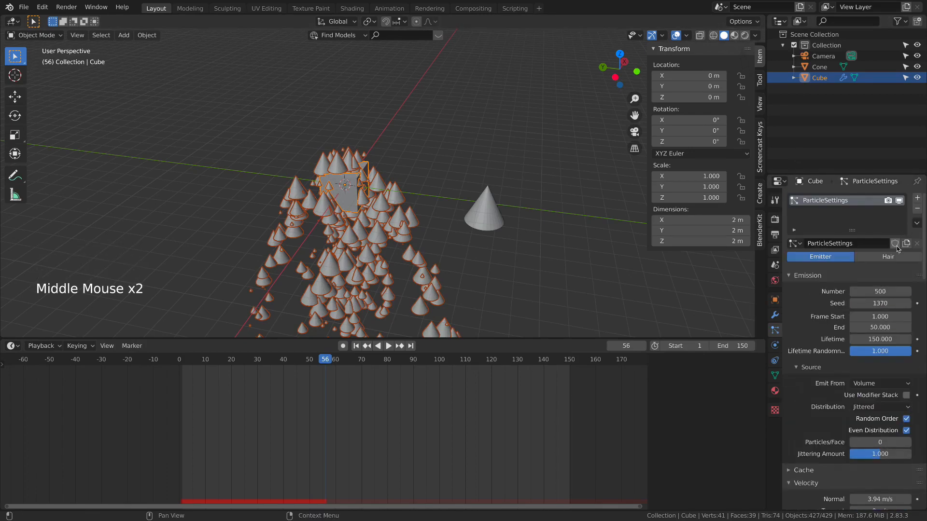
click(888, 257)
scroll(488, 209, down, 4)
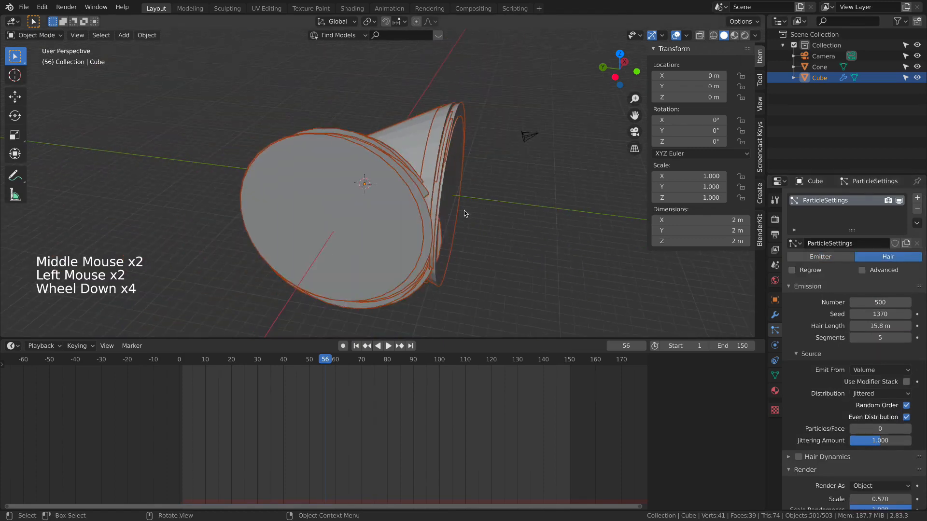
scroll(874, 356, down, 10)
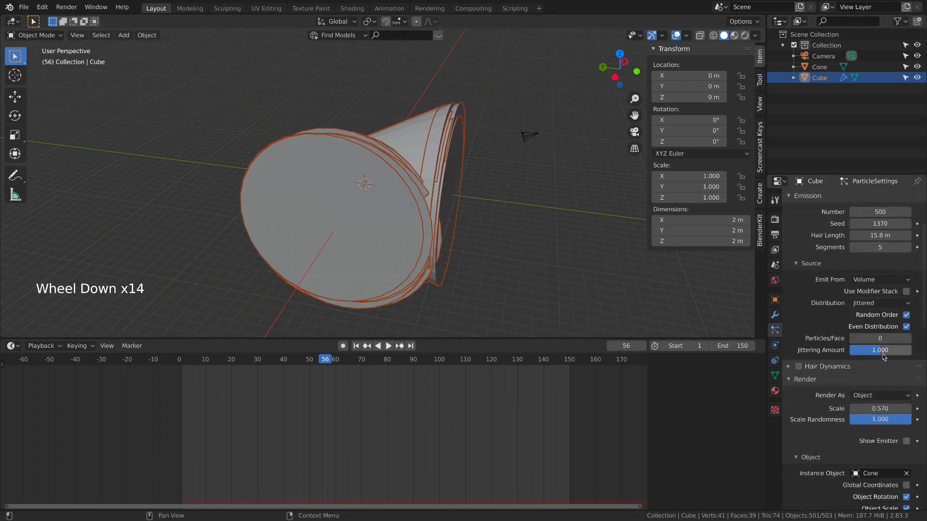
Set the hair particles' render scale to 0.010 and play the animation around the cube.
scroll(883, 356, down, 15)
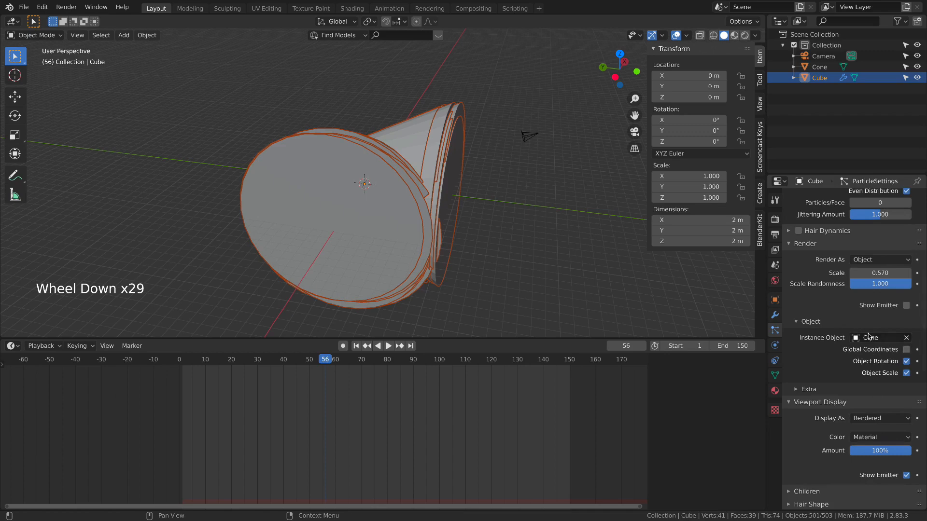
drag(885, 271, 871, 271)
scroll(346, 234, up, 11)
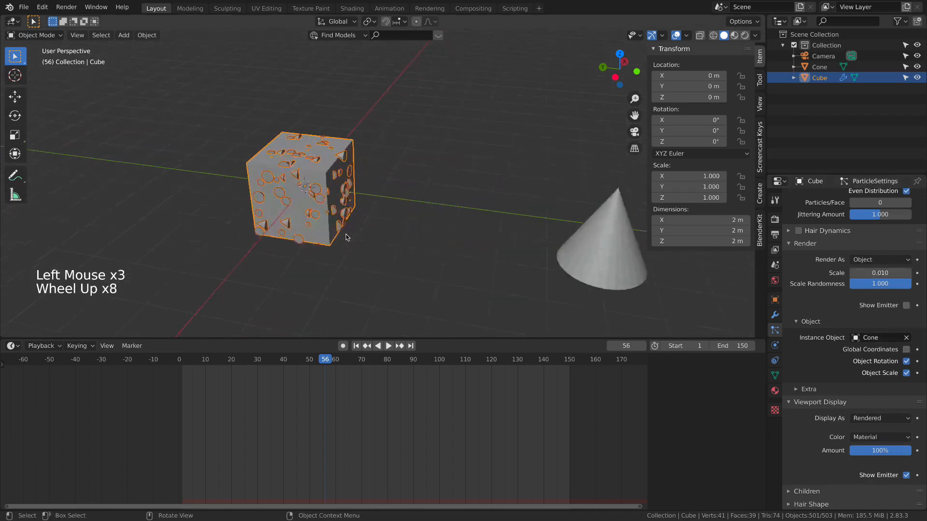
shift+middle_drag(345, 234, 539, 333)
key(space)
scroll(539, 333, down, 3)
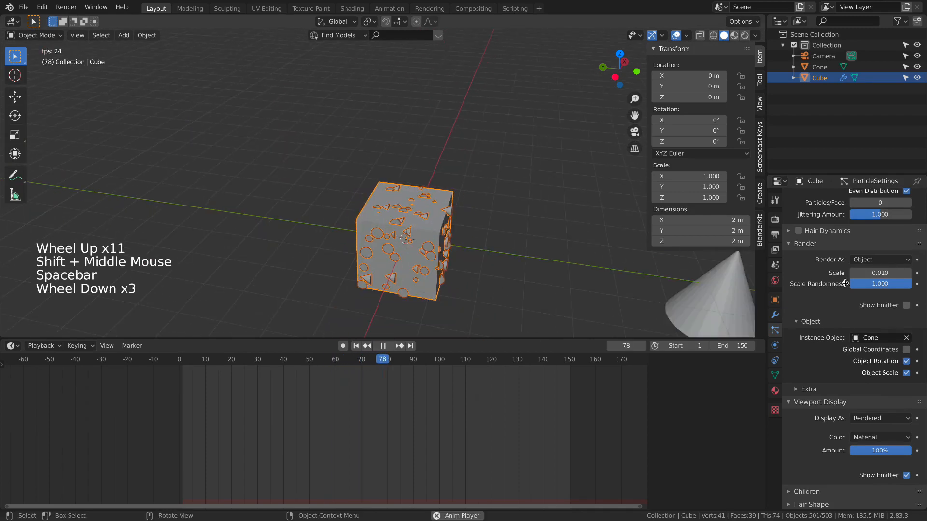
key(space)
Examine the cube's hair emission, render, viewport display and field weight settings.
middle_drag(884, 249, 885, 458)
scroll(888, 338, down, 10)
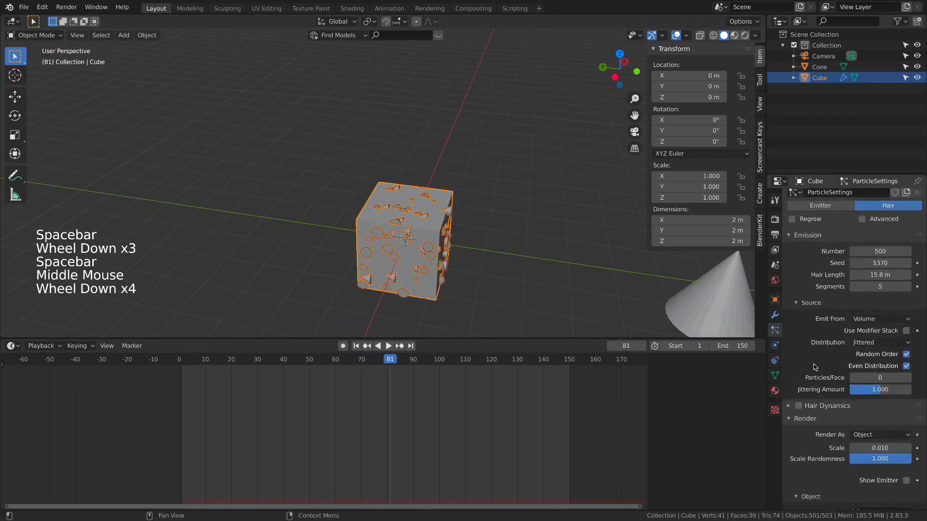
scroll(895, 223, up, 8)
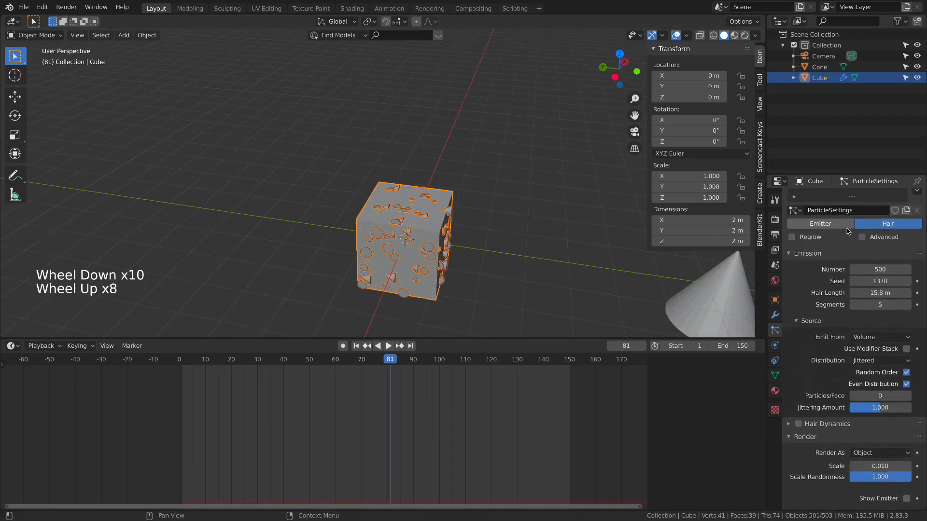
middle_drag(842, 369, 819, 198)
middle_drag(814, 397, 821, 238)
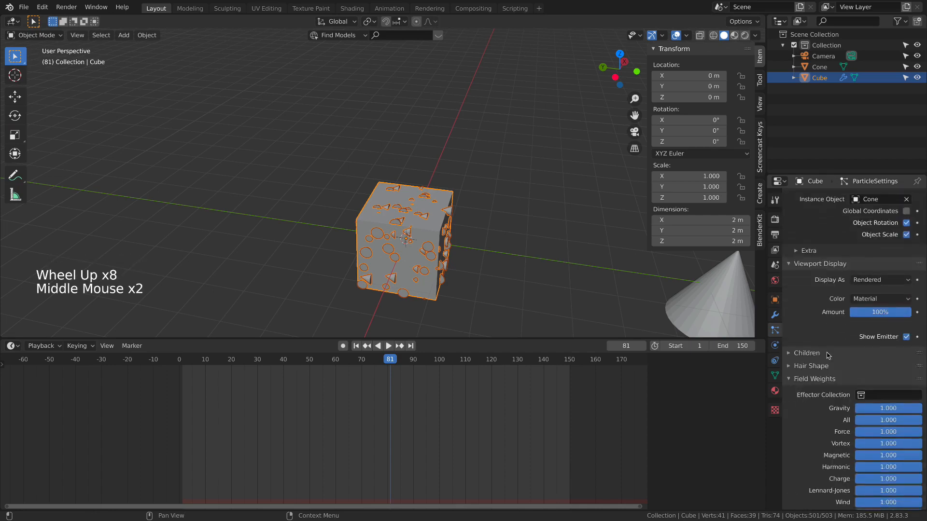
middle_drag(822, 449, 816, 212)
middle_drag(797, 290, 819, 309)
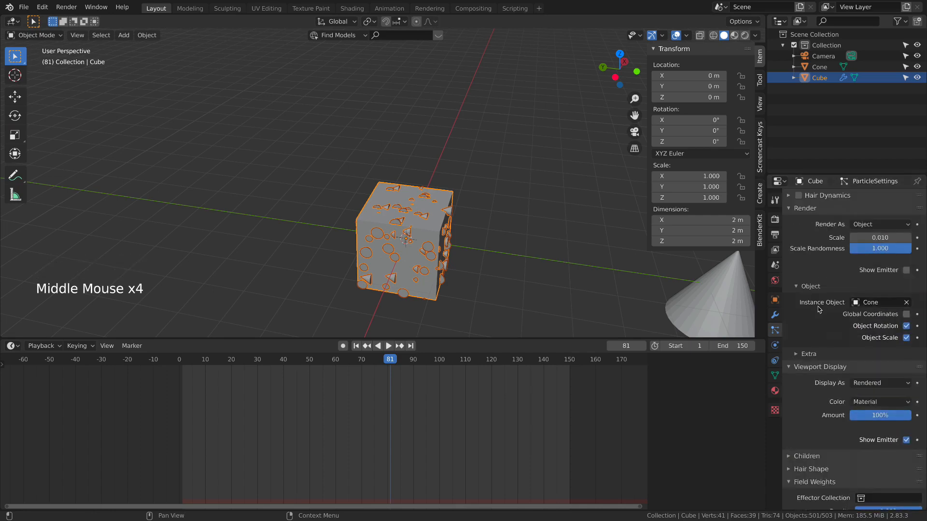
middle_drag(809, 181, 811, 442)
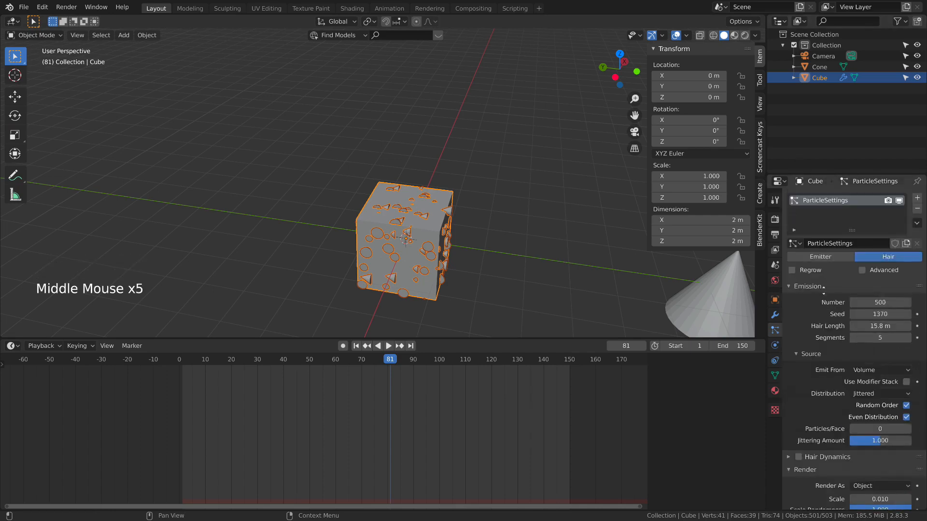
Switch the cube's particle system back to Emitter and review its emission and velocity settings.
click(828, 257)
double_click(813, 258)
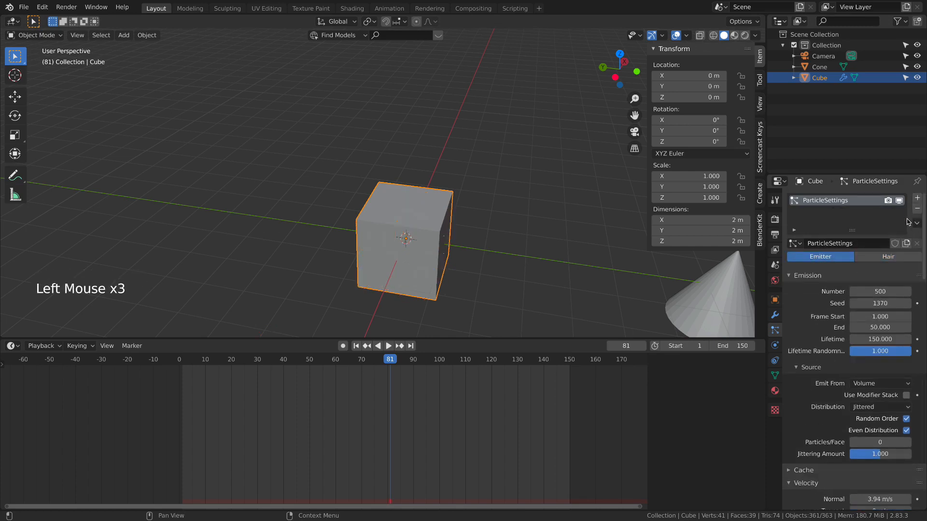
scroll(860, 260, down, 12)
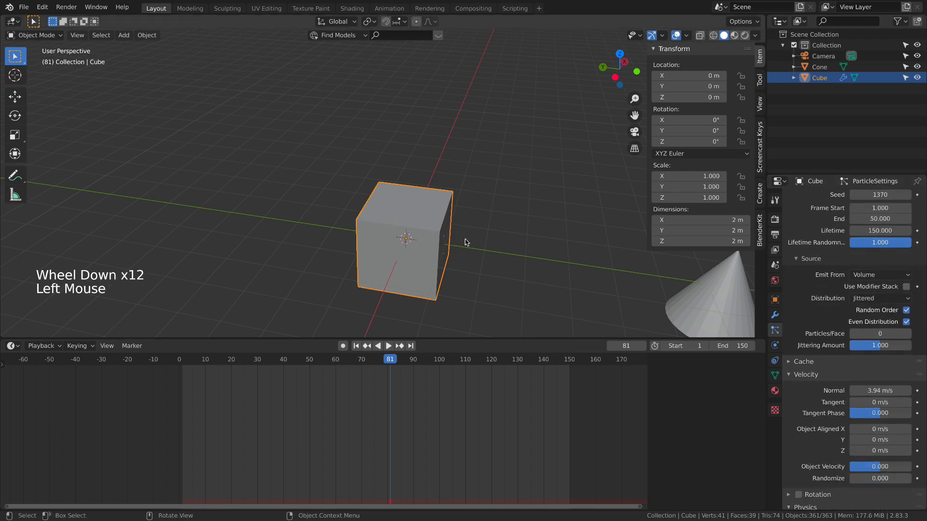
Delete the cube and the cone from the scene.
scroll(467, 242, down, 4)
key(x)
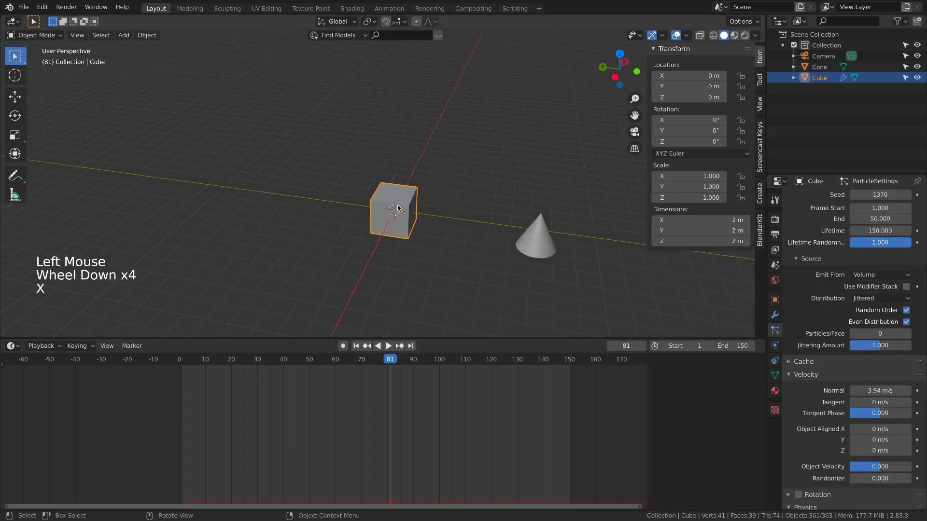
key(x)
click(535, 238)
key(x)
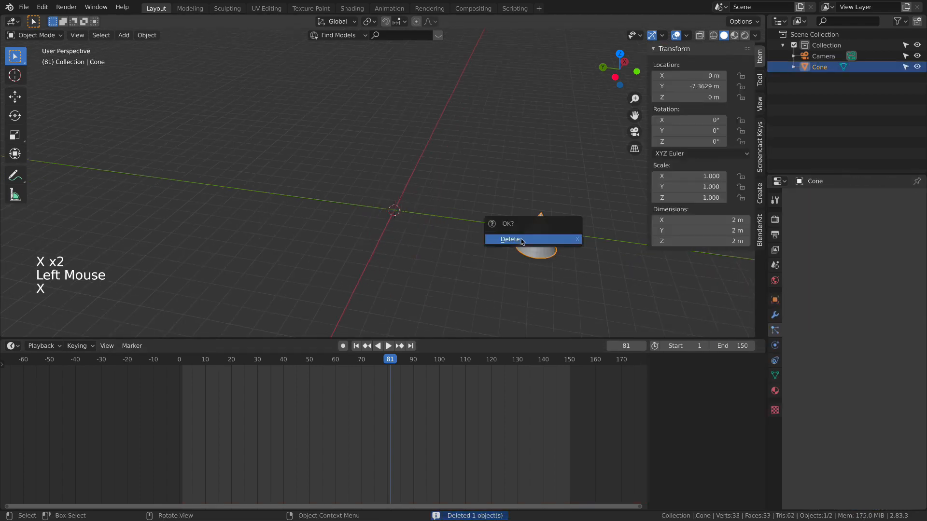
click(515, 238)
Select the camera, check the empty scene through its view, and return to the perspective view.
click(809, 73)
click(816, 58)
key(KP_0)
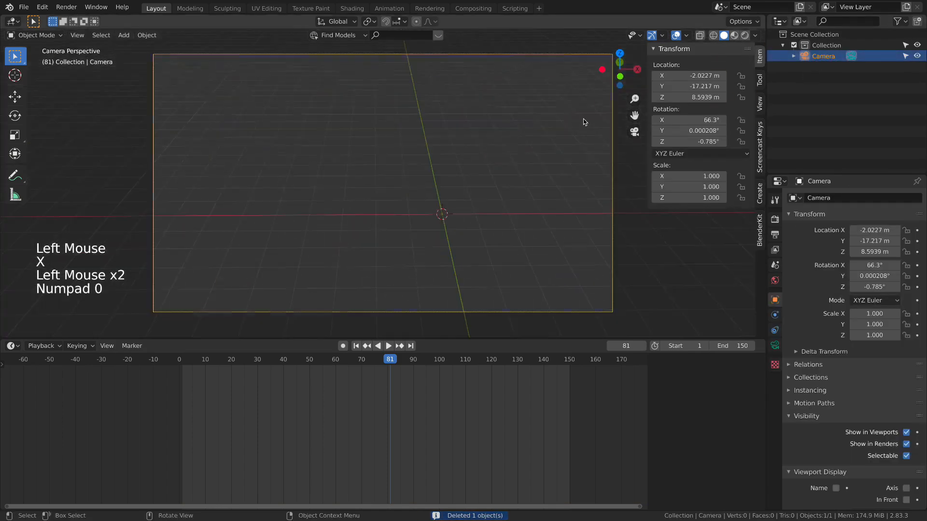
scroll(395, 153, down, 2)
key(KP_0)
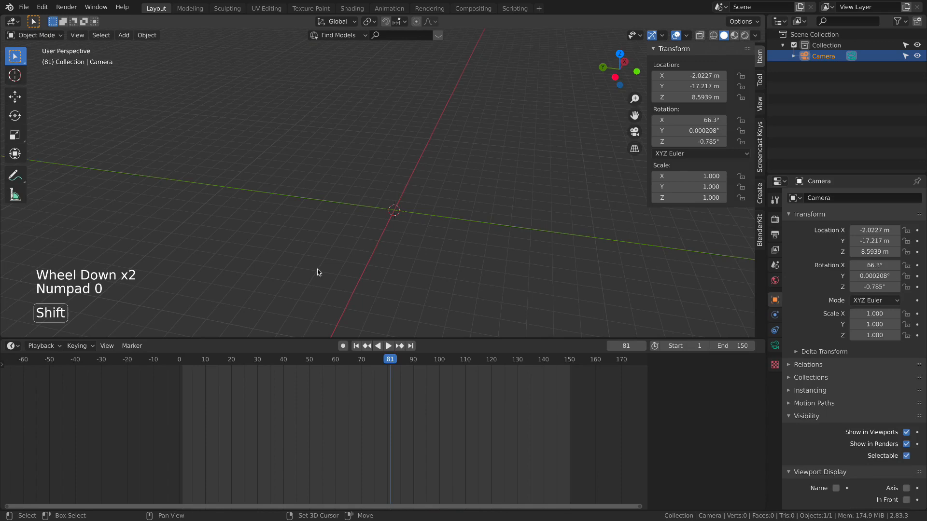
Add a mesh cylinder at the origin and set its vertices to 8.
key(shift+a)
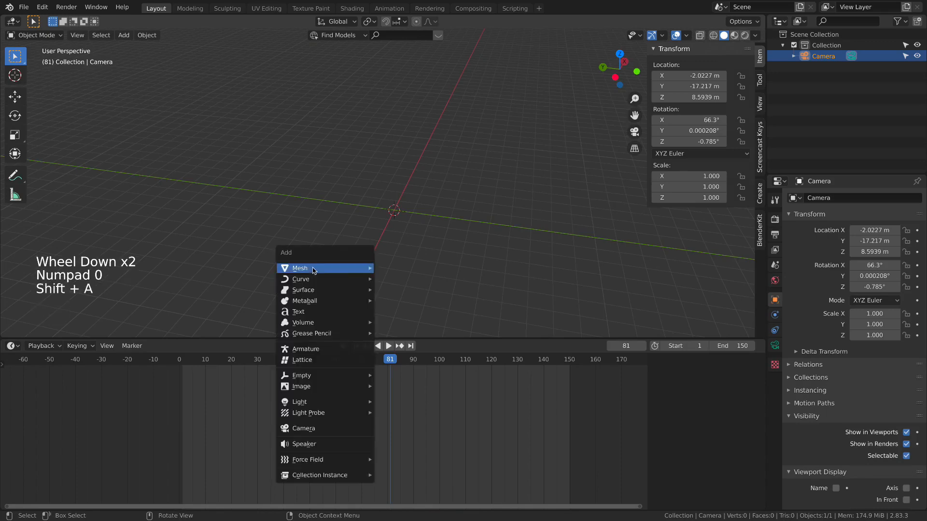
mouse_move(319, 268)
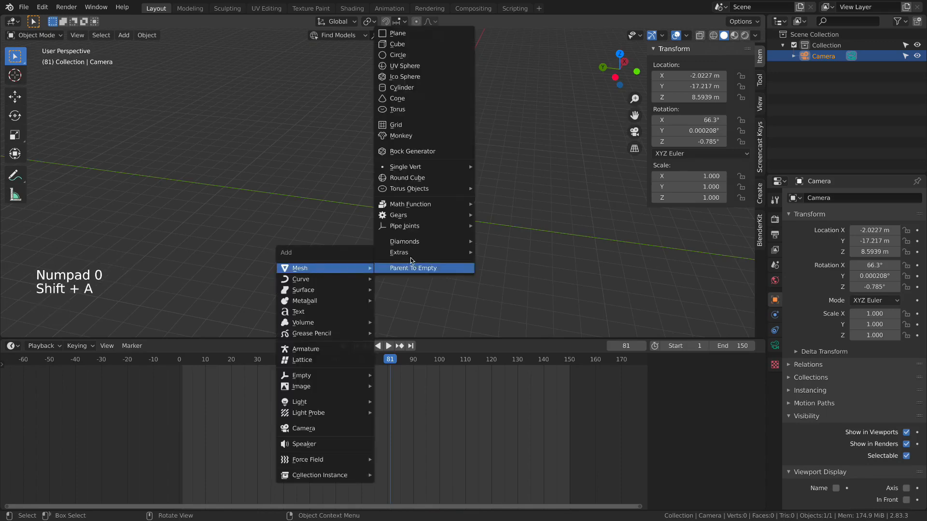
click(410, 89)
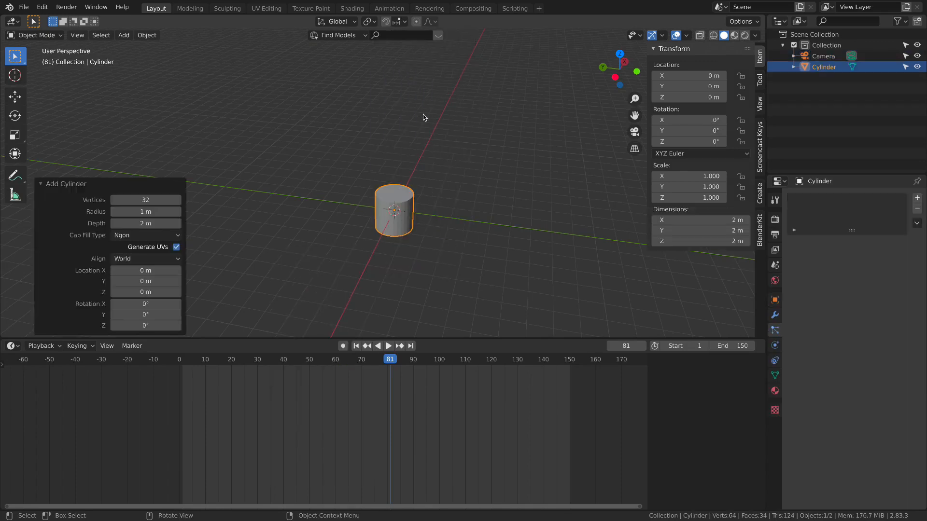
scroll(419, 196, up, 4)
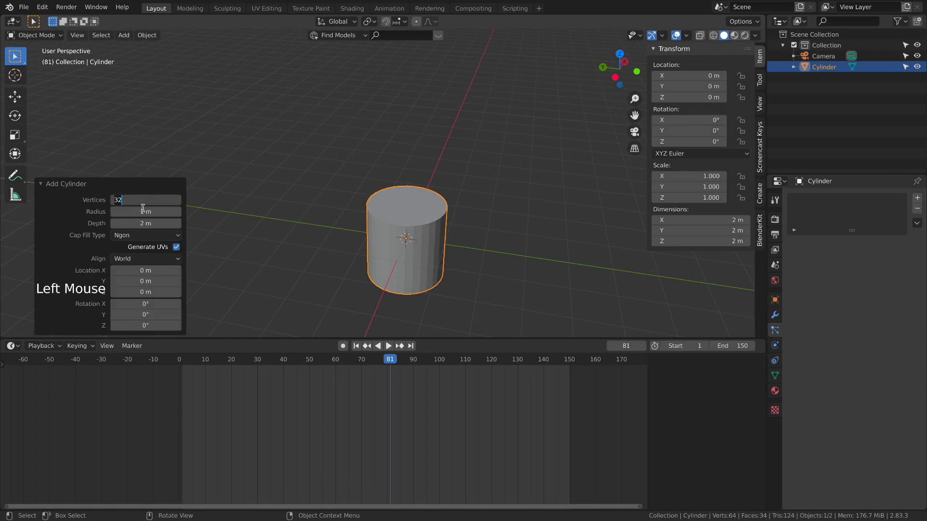
key(Return)
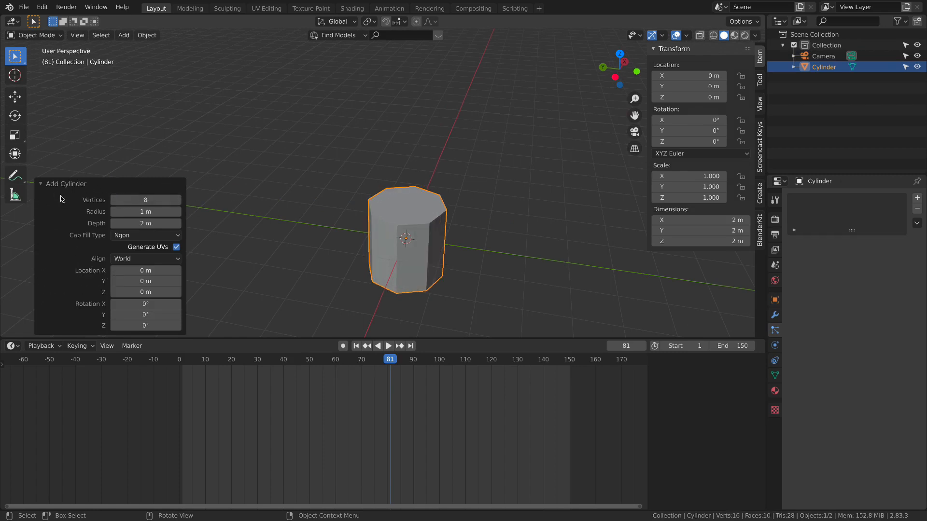
Flatten the cylinder in the front view by scaling it along Z to about 0.363.
click(390, 243)
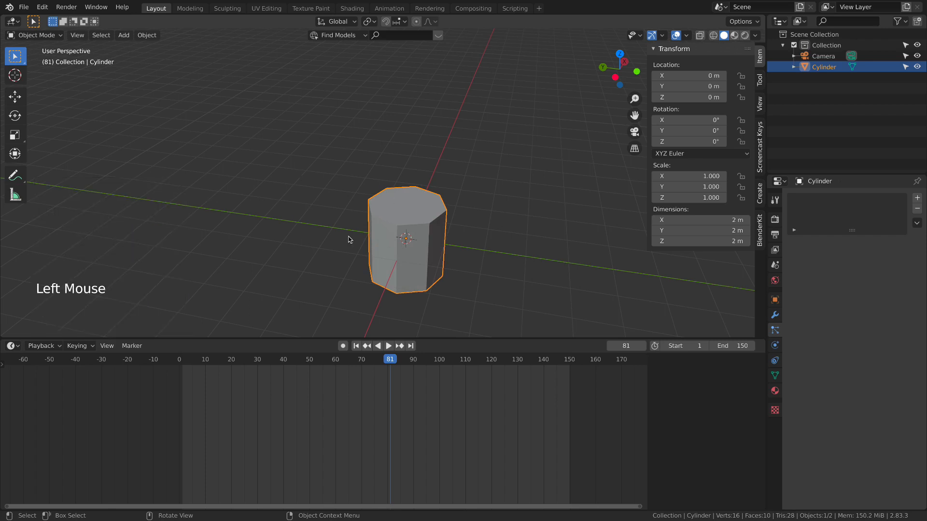
click(331, 201)
click(397, 220)
key(KP_1)
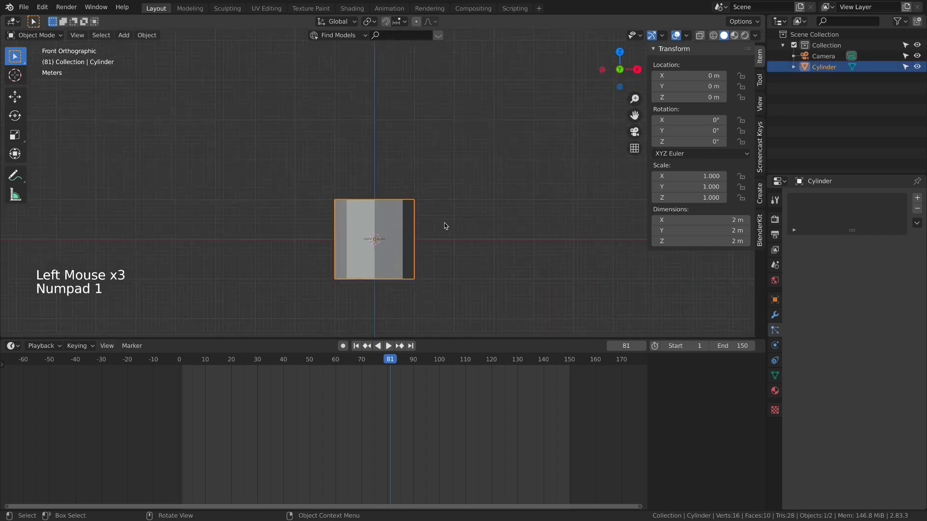
scroll(444, 222, up, 3)
key(s)
key(z)
click(410, 253)
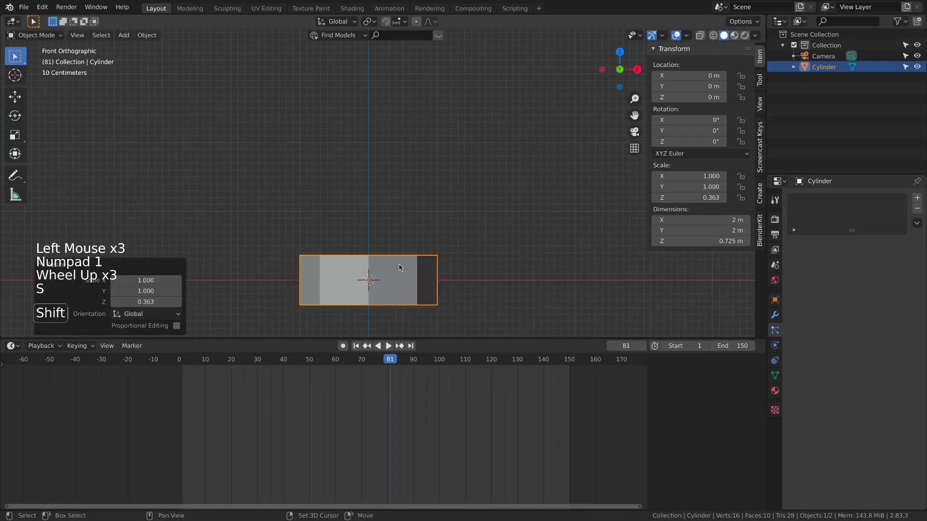
Move the cylinder up about 0.329 m and flatten it slightly more along Z.
shift+middle_drag(406, 305, 429, 271)
key(g)
click(449, 134)
scroll(429, 271, up, 2)
key(KP_1)
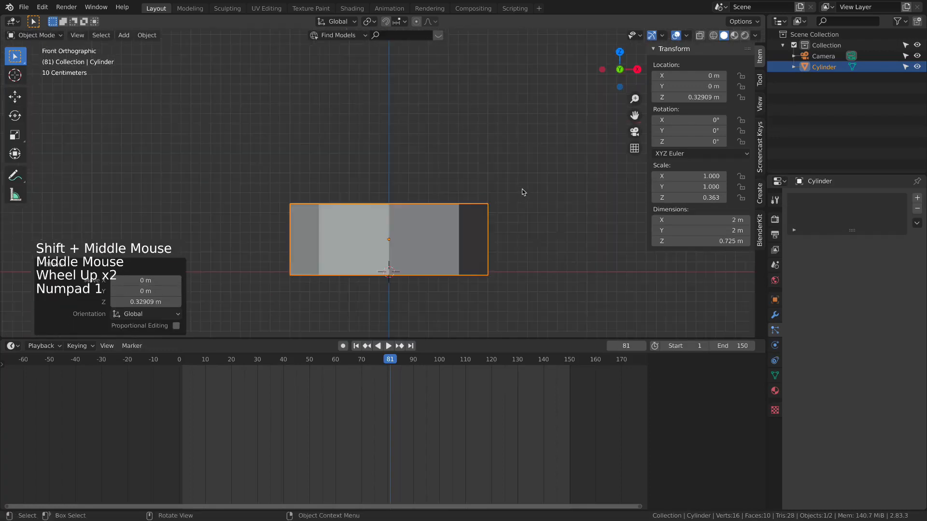
key(s)
key(z)
click(485, 195)
Inset the cylinder's upper and lower cap faces together in Edit Mode by about 0.308 m.
middle_drag(485, 195, 452, 236)
key(Tab)
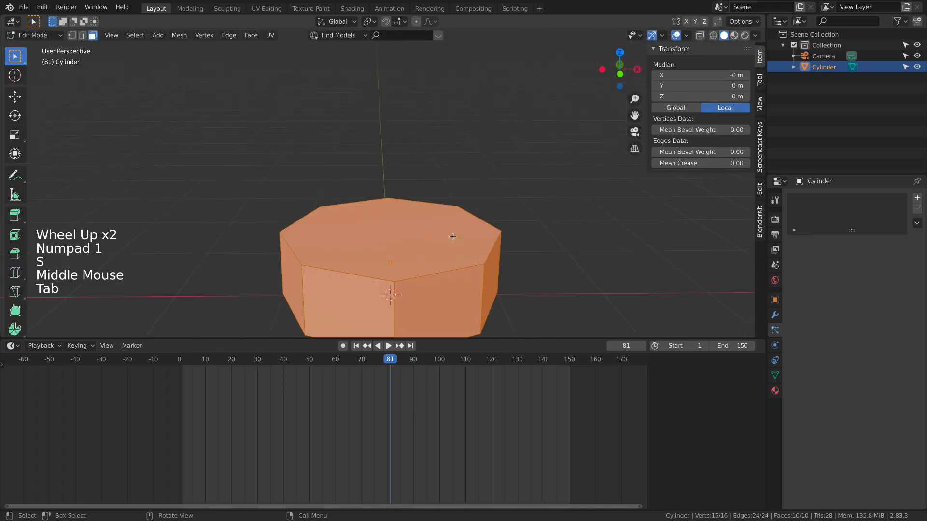
click(383, 250)
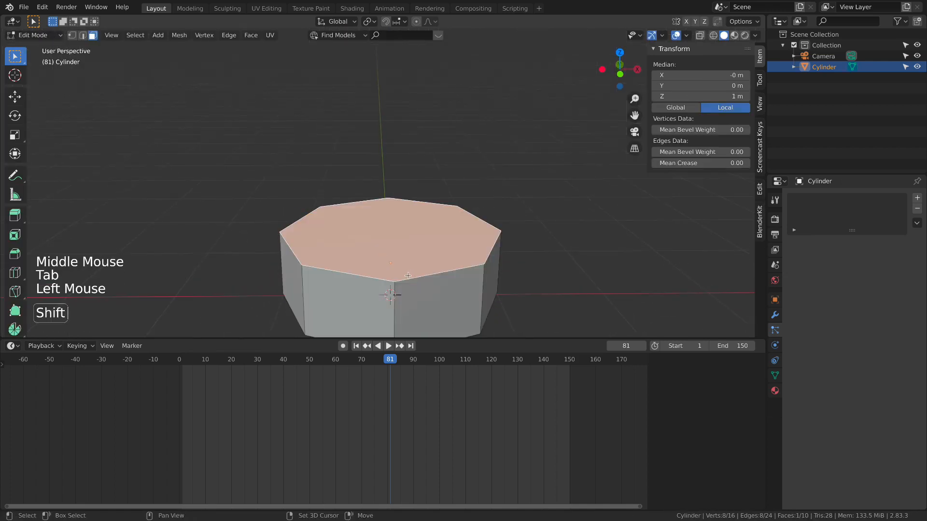
shift+middle_drag(383, 250, 388, 254)
middle_drag(387, 255, 425, 240)
shift+click(363, 192)
key(i)
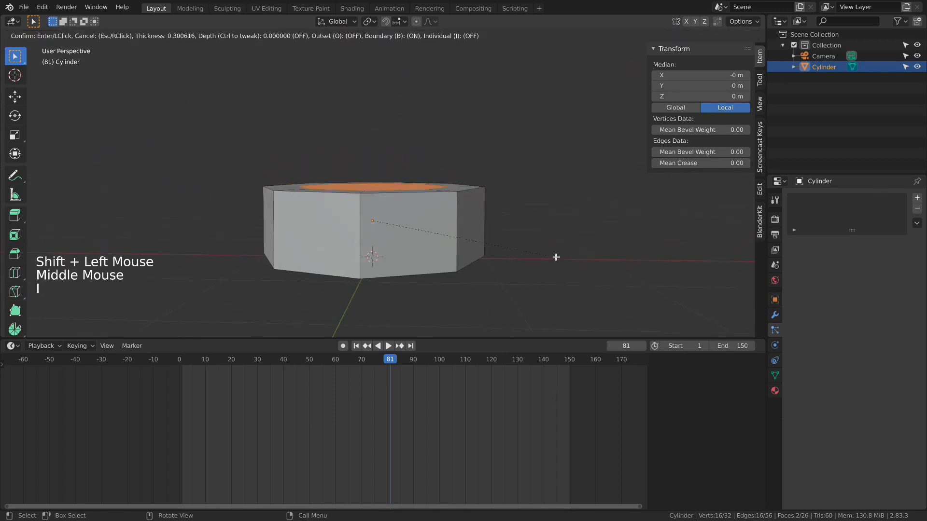
click(559, 259)
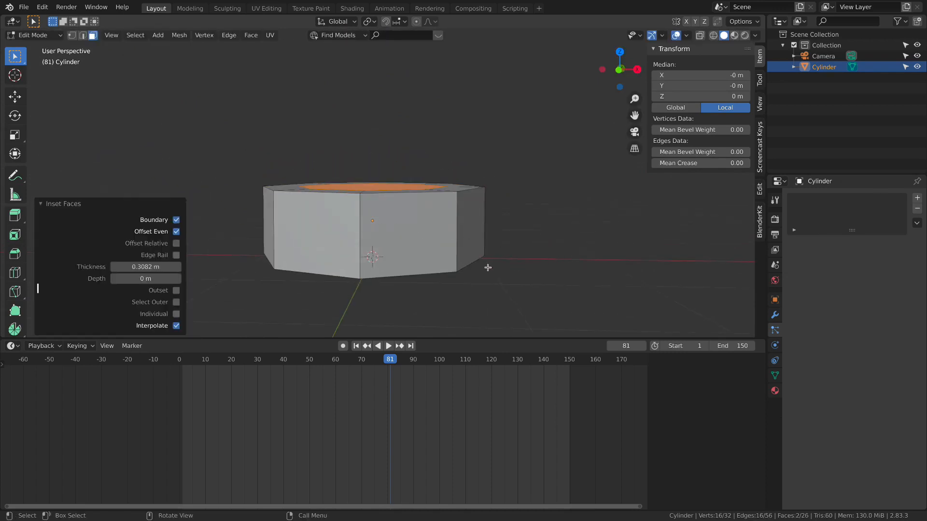
Extrude the inset face on the cylinder's underside downward to a local Z of about -4.24 m.
middle_drag(486, 267, 314, 176)
click(336, 207)
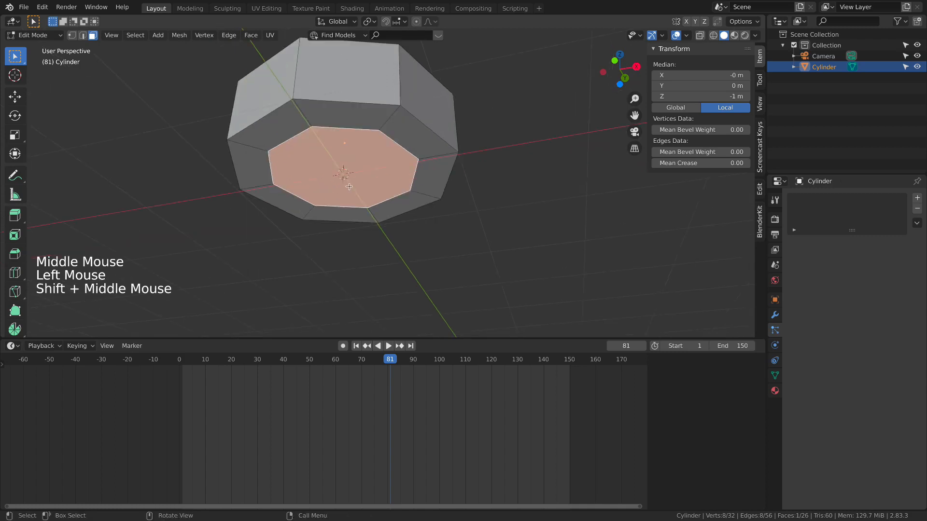
key(e)
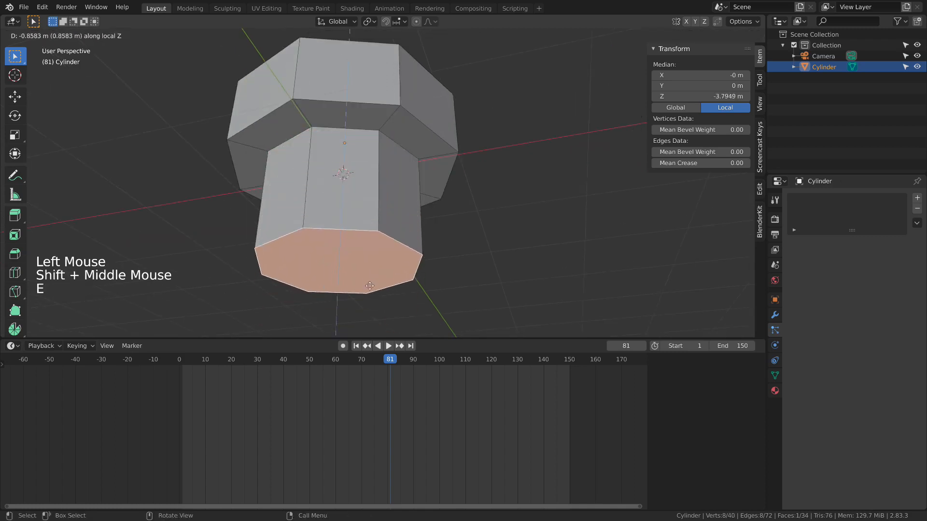
click(372, 282)
Extrude the inset face on the cylinder's upper cap inward to form a recess.
scroll(372, 283, down, 4)
middle_drag(371, 283, 408, 193)
click(408, 192)
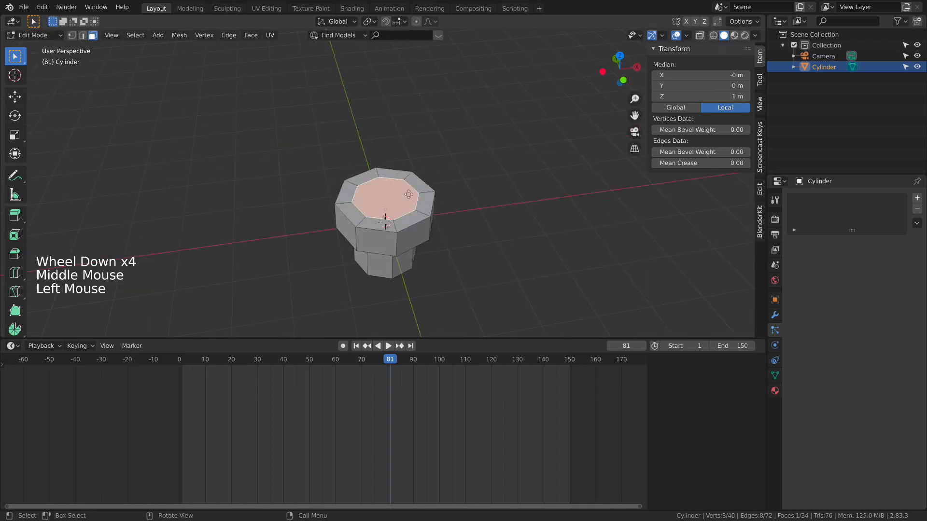
key(e)
click(406, 205)
Inset the end face of the lower extrusion by about 0.15 m.
shift+middle_drag(428, 246, 413, 168)
middle_drag(414, 193, 386, 152)
middle_drag(386, 152, 381, 157)
middle_drag(382, 156, 379, 161)
click(376, 184)
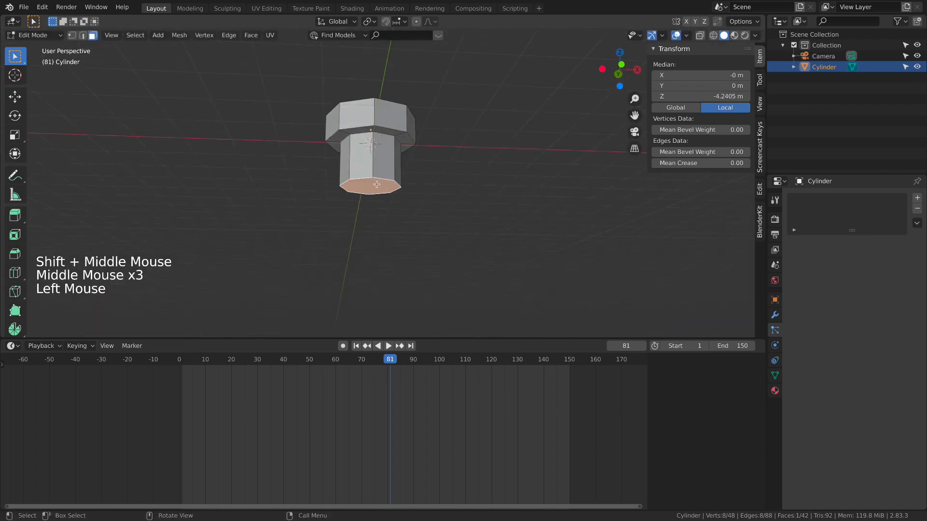
key(i)
click(443, 208)
Extrude the inset end face downward about 2.03 m to form a long shaft.
scroll(415, 207, up, 2)
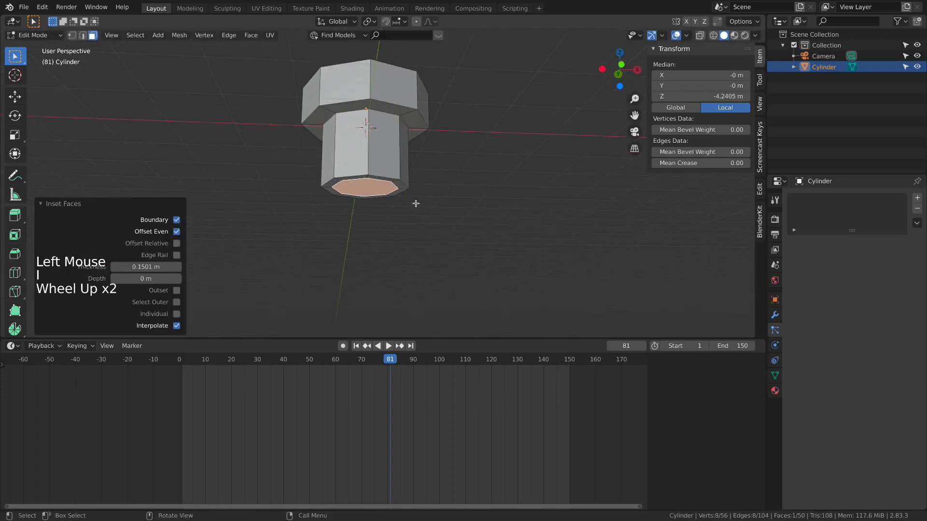
key(e)
click(414, 320)
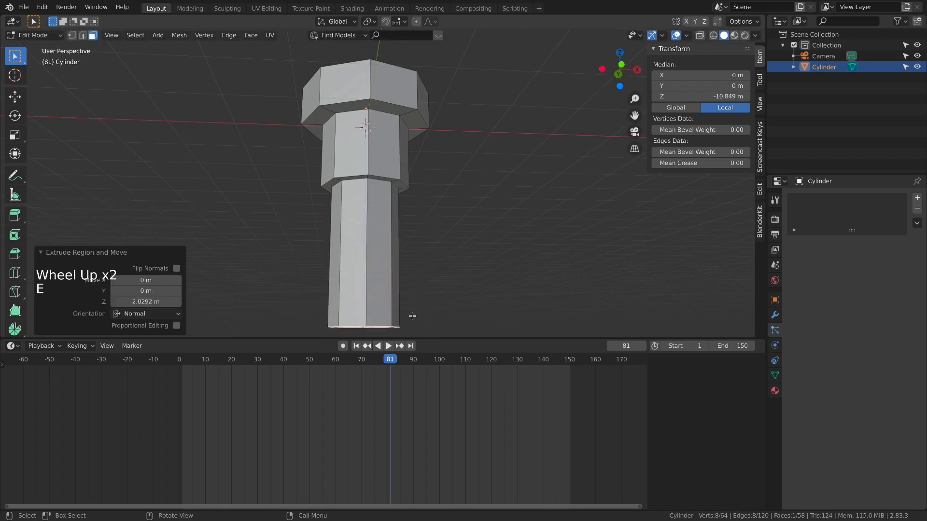
Extrude four alternating faces of the upper octagonal rim upward to a local Z of about 2.50 m as battlements.
scroll(420, 190, down, 6)
middle_drag(419, 198, 373, 171)
click(373, 171)
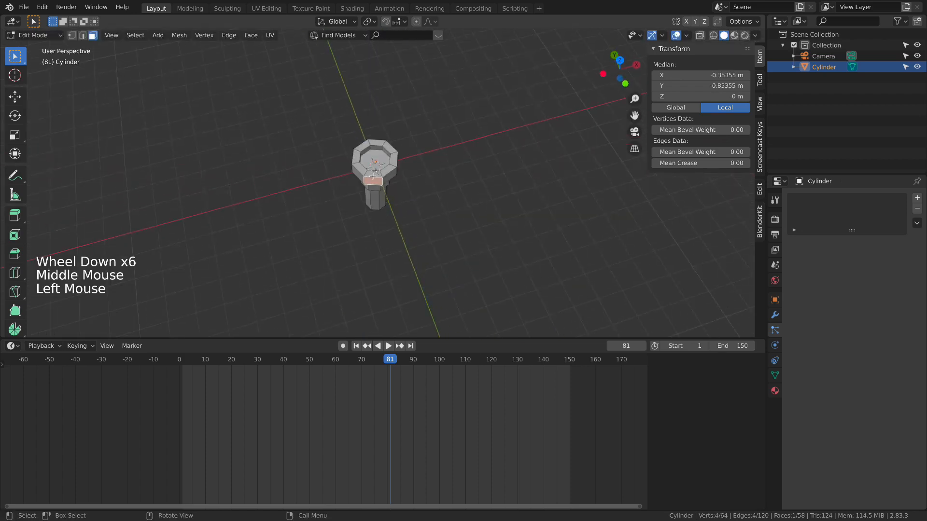
scroll(374, 171, up, 5)
click(355, 155)
shift+click(413, 115)
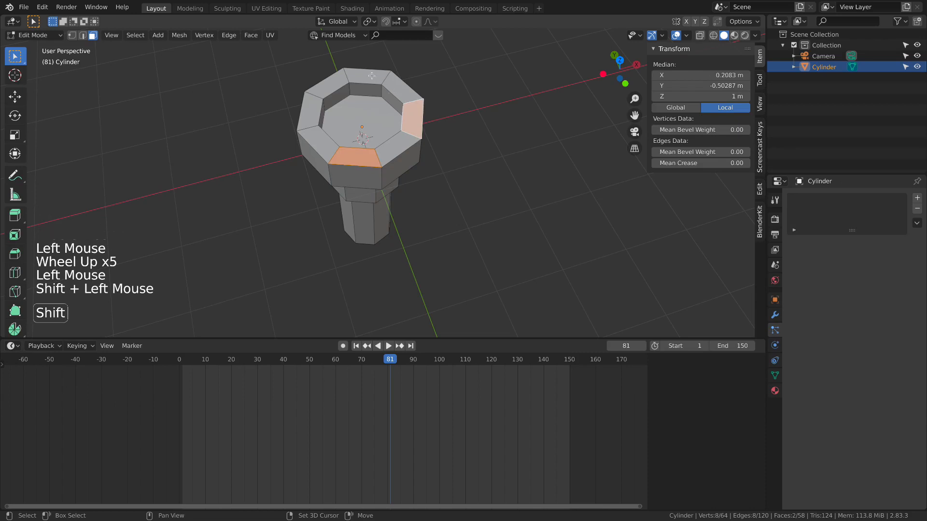
middle_drag(419, 121, 438, 157)
key(e)
click(521, 133)
key(Tab)
scroll(438, 158, down, 4)
key(Tab)
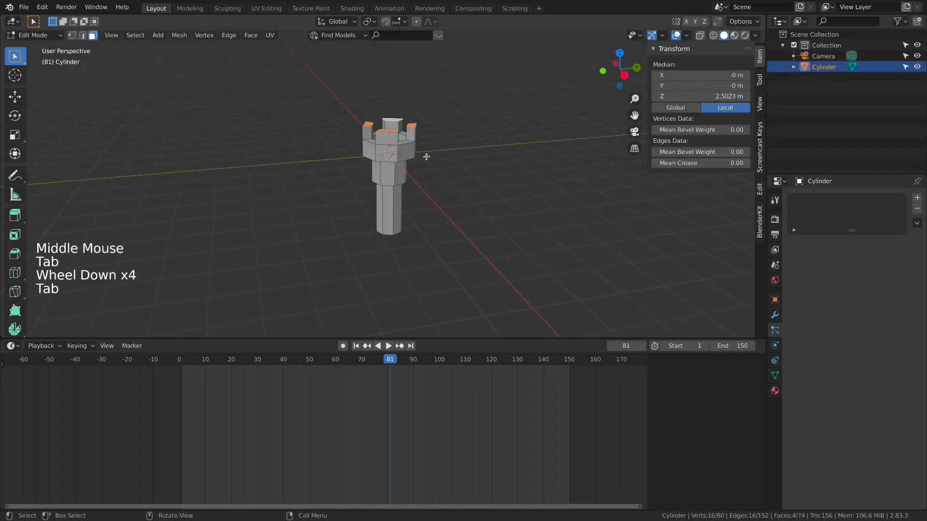
key(Tab)
key(Tab)
key(Tab)
Set the transform pivot point to Individual Origins and scale the four battlement top faces to about 0.186.
key(s)
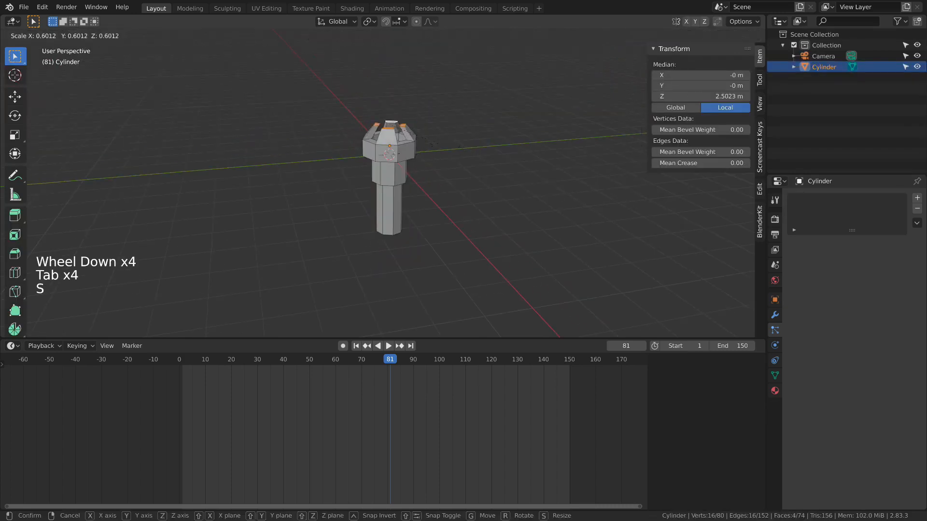
click(432, 142)
click(338, 21)
mouse_move(370, 23)
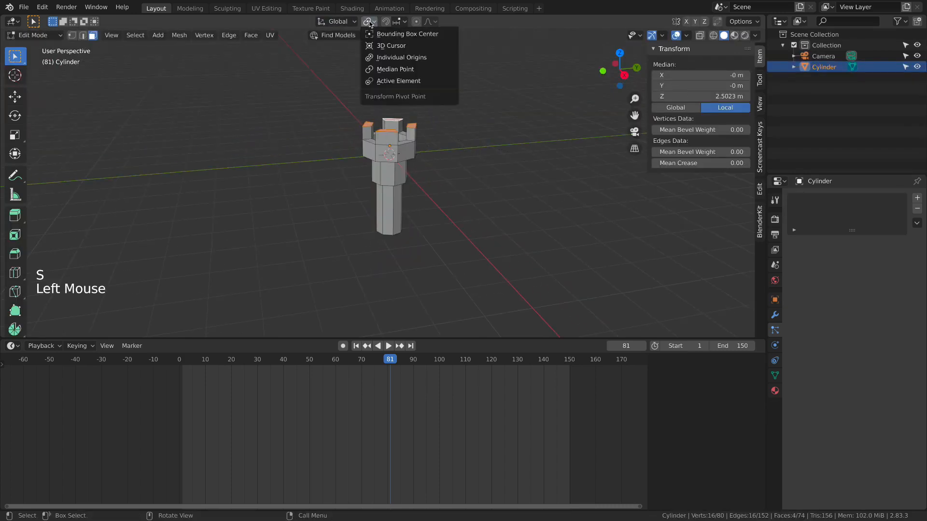
click(387, 57)
key(s)
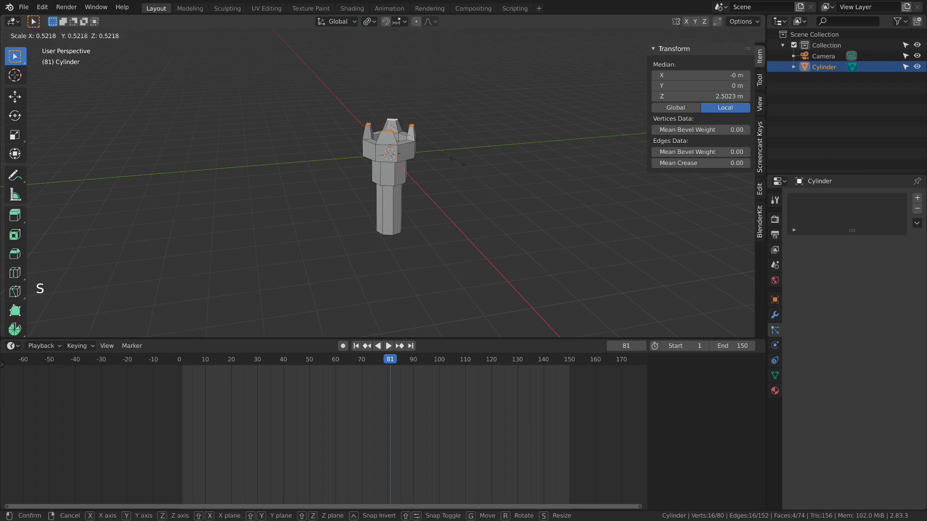
click(419, 142)
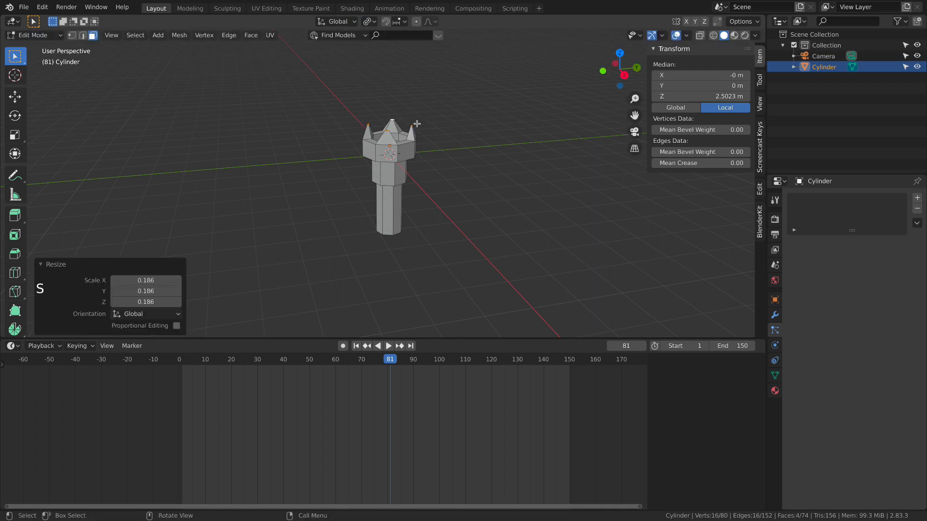
Widen the battlement tips into blunt ends by scaling their top faces up about three times.
key(g)
right_click(415, 115)
scroll(415, 115, up, 5)
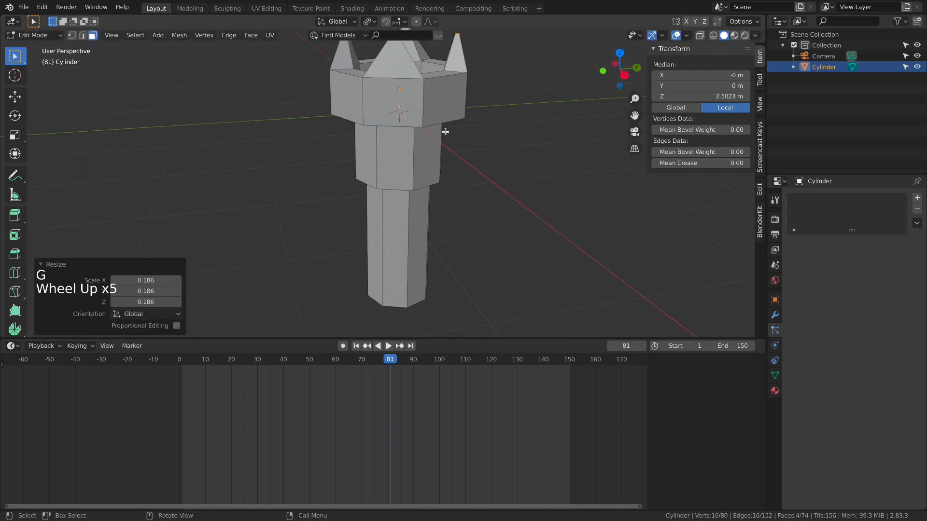
shift+middle_drag(415, 115, 415, 144)
scroll(416, 144, down, 2)
key(s)
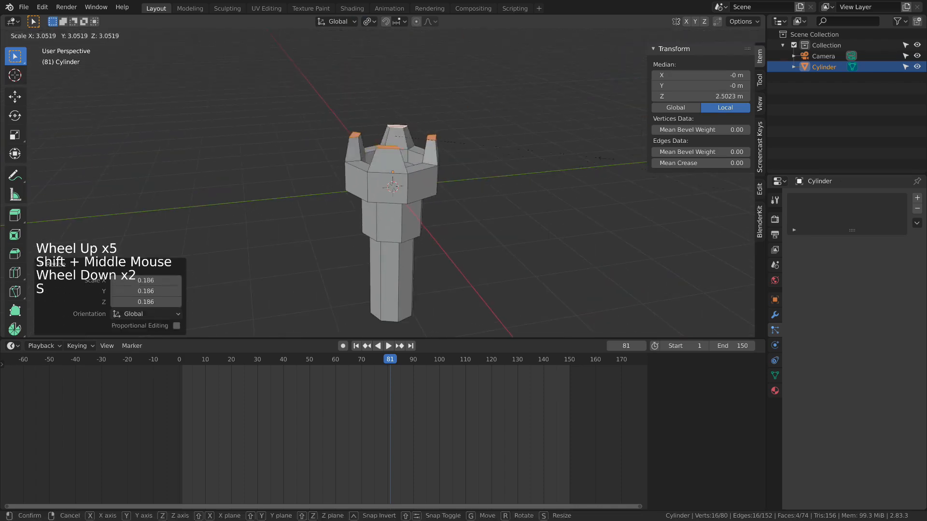
click(573, 147)
Raise the four battlement top faces to a local Z of about 3.00 m.
middle_drag(572, 147, 424, 194)
scroll(555, 213, up, 3)
key(g)
key(Tab)
key(Tab)
key(Tab)
key(Tab)
key(Tab)
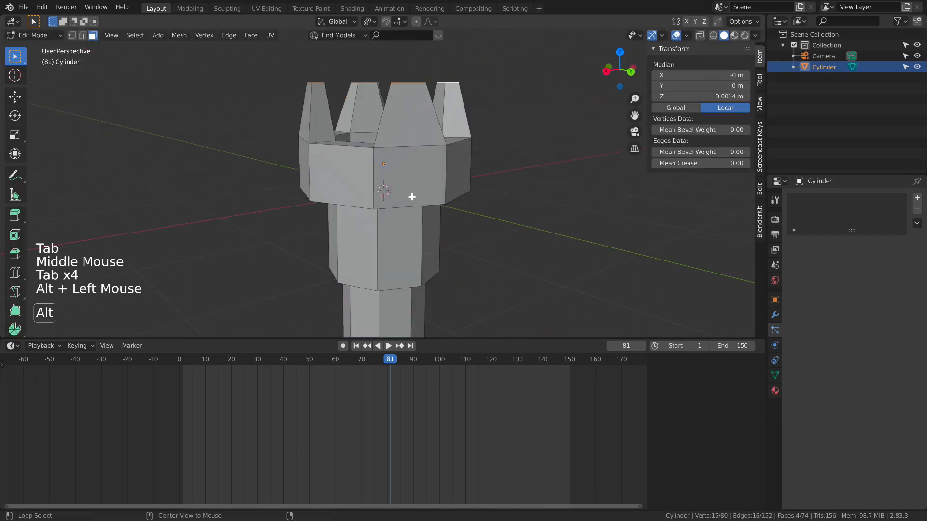
Bevel the bottom edge loop of the tower's head with two segments, about 0.65 m wide.
alt+click(449, 208)
click(83, 35)
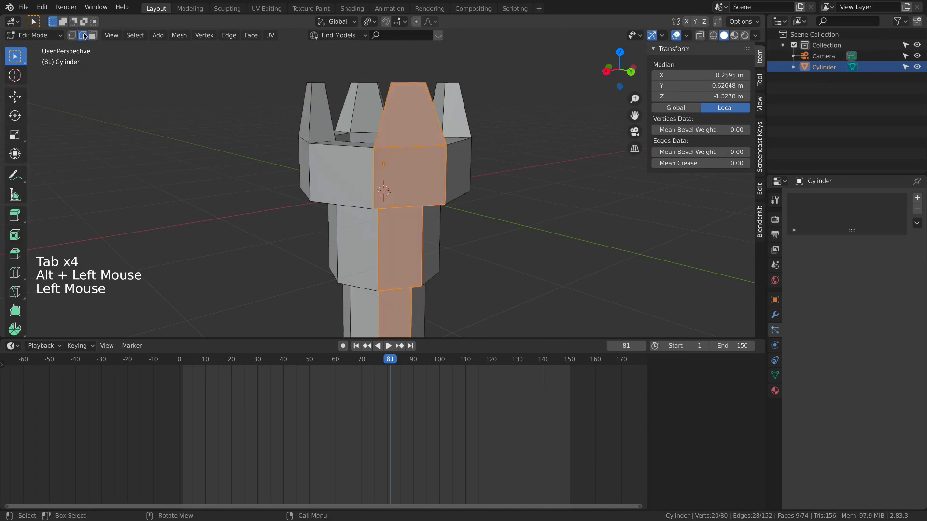
alt+click(382, 205)
middle_drag(382, 206, 435, 211)
key(super+b)
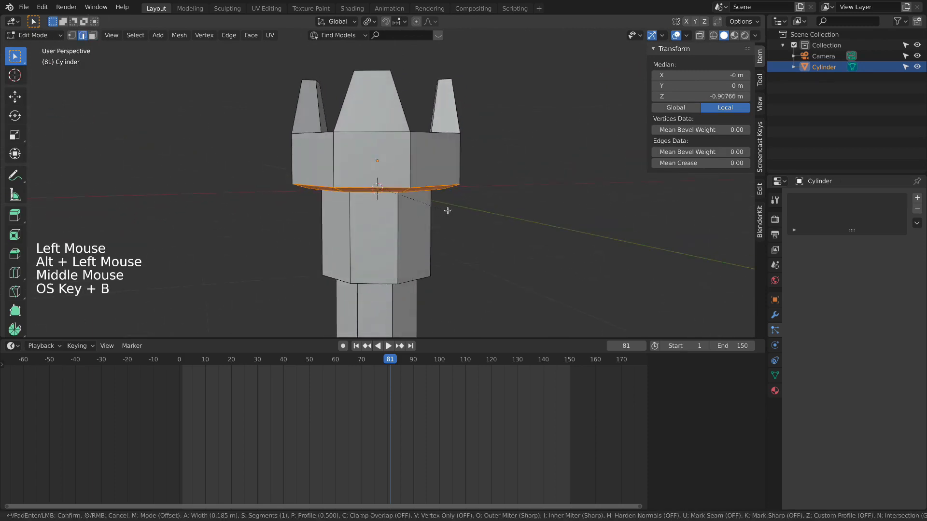
scroll(458, 216, up, 1)
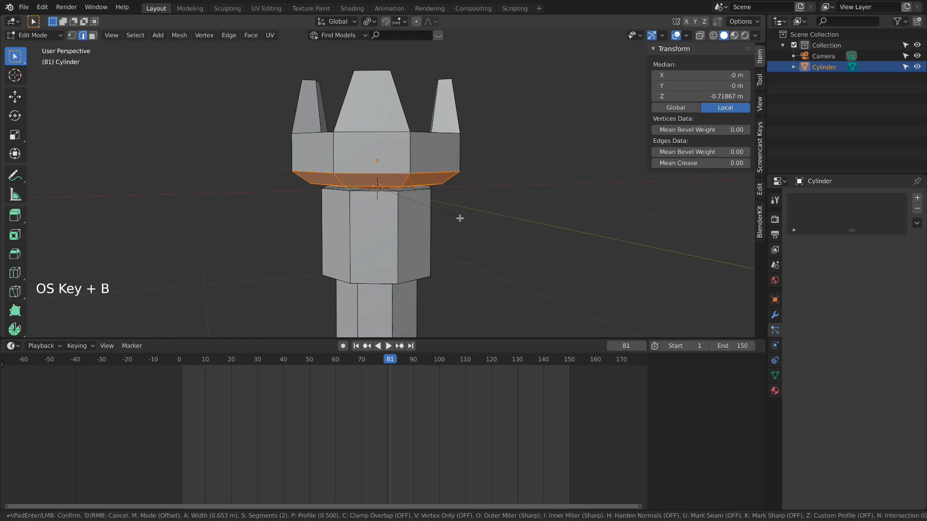
key(Tab)
middle_drag(459, 222, 389, 224)
key(Tab)
key(Tab)
key(Tab)
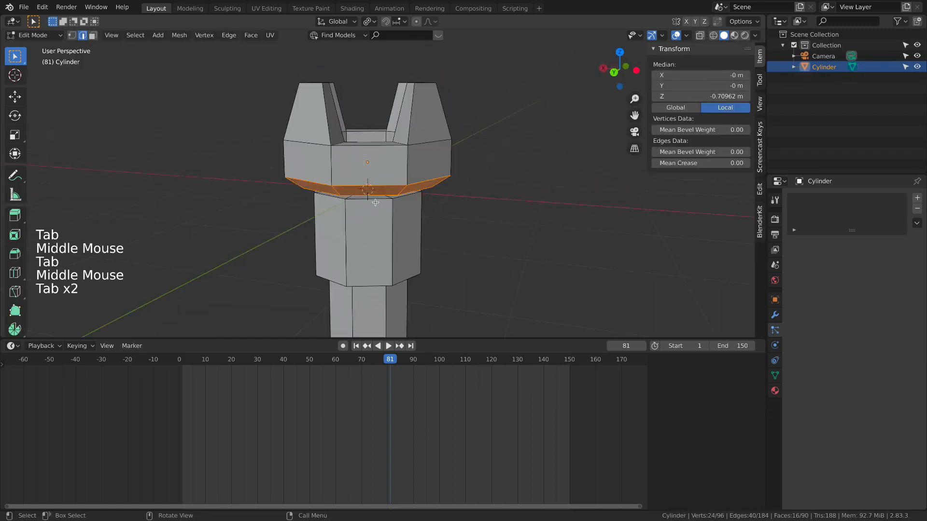
Slide the upper edge loop of the middle section downward to a local Z of about -2.21 m.
alt+click(376, 200)
key(g)
key(g)
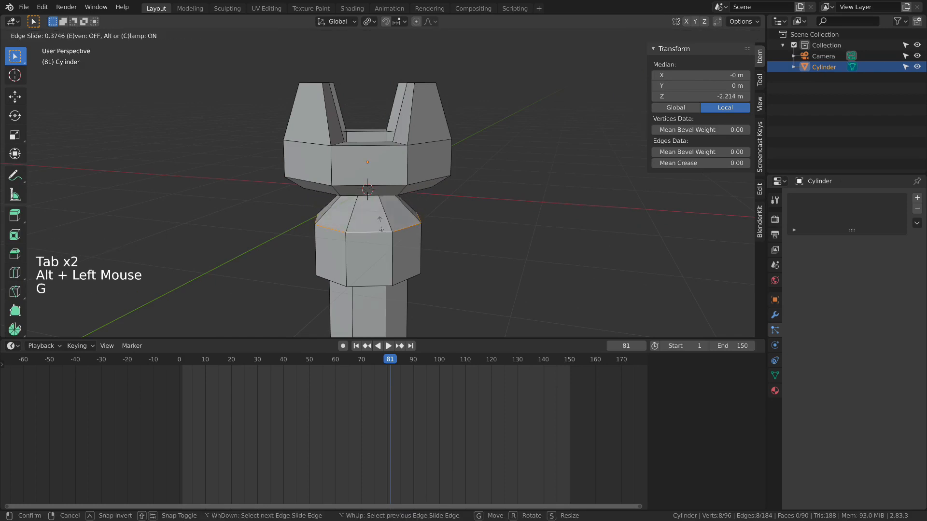
click(382, 227)
key(Tab)
Slide the lower edge loop of the middle section upward to a local Z of about -3.36 m.
middle_drag(523, 237, 433, 240)
scroll(433, 240, up, 3)
key(Tab)
alt+click(420, 263)
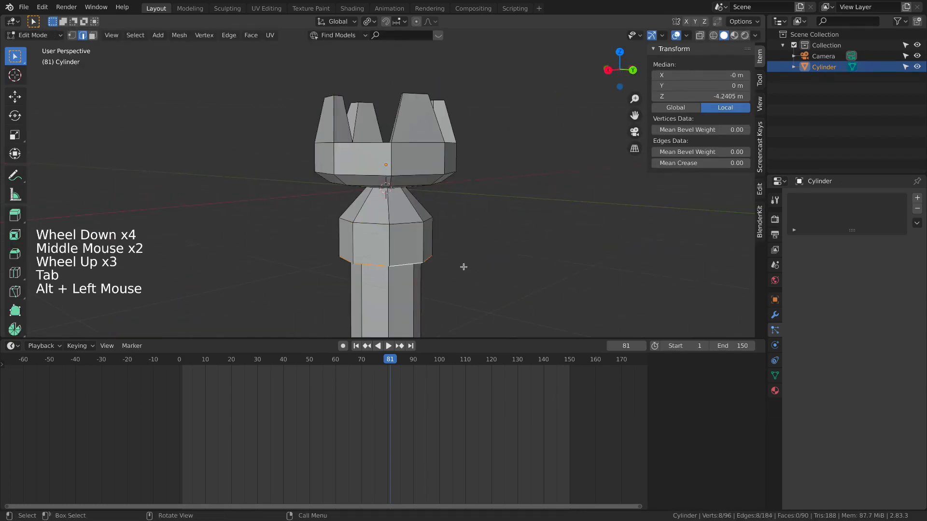
key(g)
key(g)
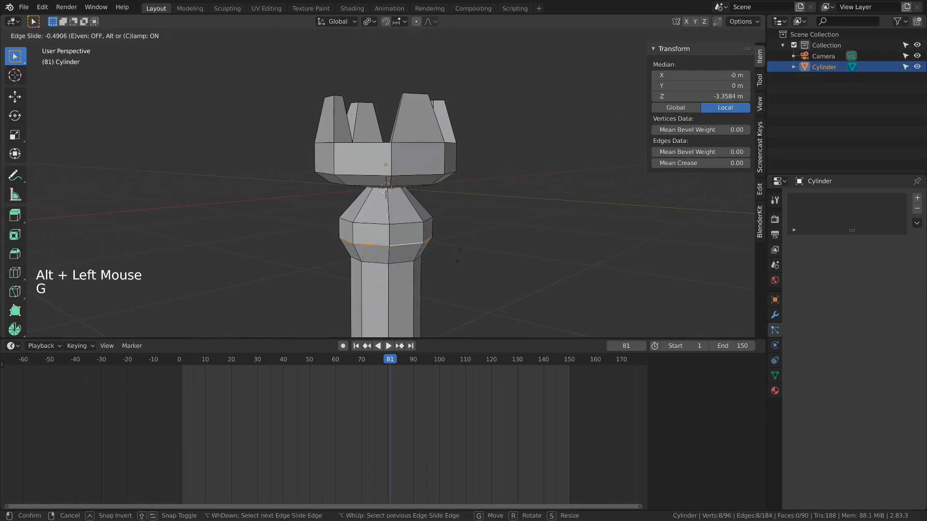
click(457, 254)
Scale the shaft's bottom end face to about 0.63 so that the shaft tapers downward.
key(Tab)
scroll(428, 250, down, 4)
middle_drag(428, 251, 394, 210)
key(Tab)
click(394, 210)
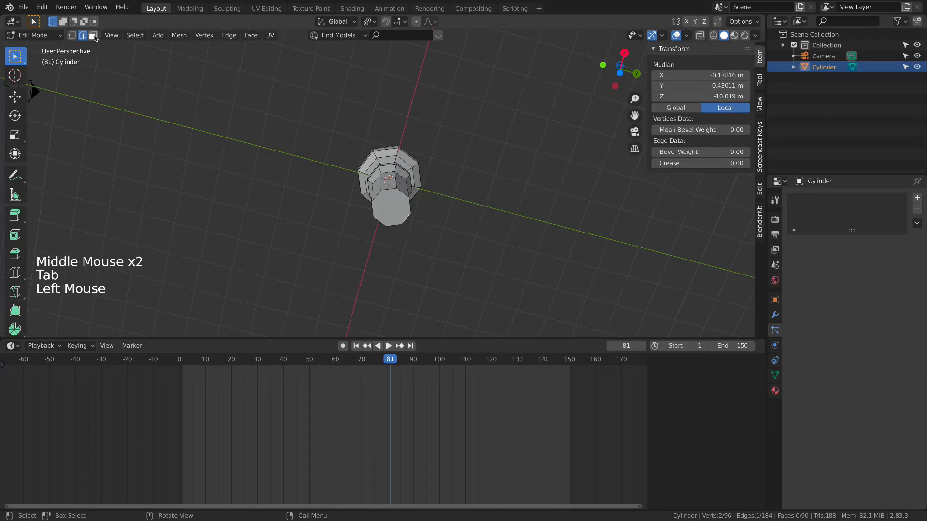
click(93, 35)
click(394, 209)
key(s)
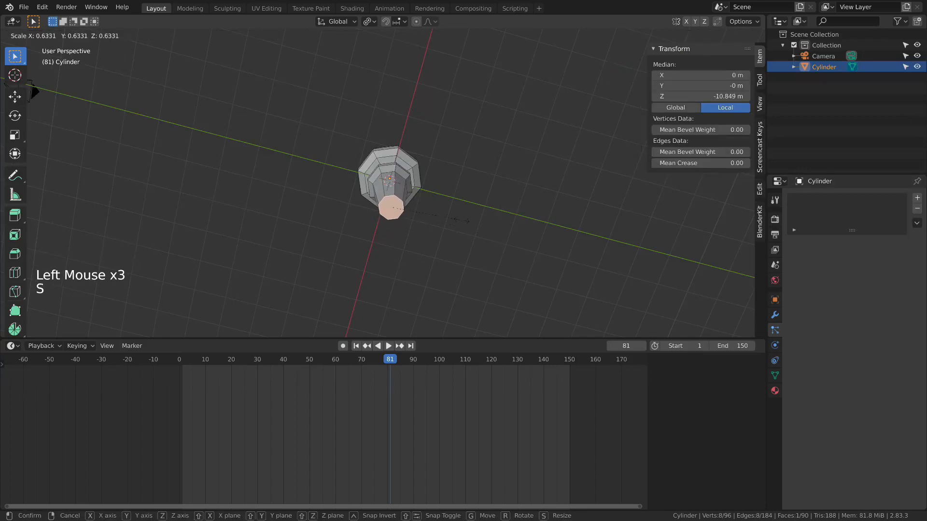
click(457, 216)
key(Tab)
Move the whole tower up about 3.03 m along Z so its base rests at ground level.
middle_drag(457, 215, 487, 270)
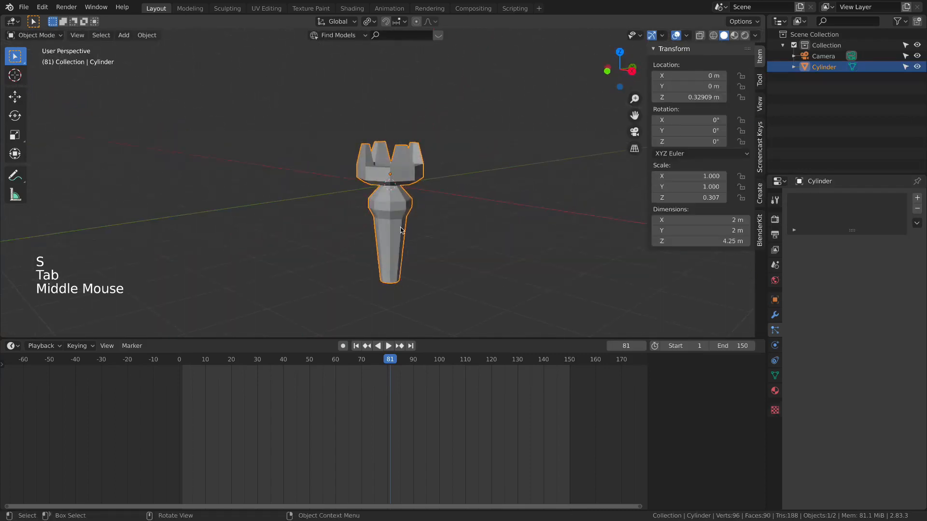
middle_drag(401, 231, 437, 240)
key(Tab)
key(Tab)
key(Tab)
middle_drag(401, 170, 473, 209)
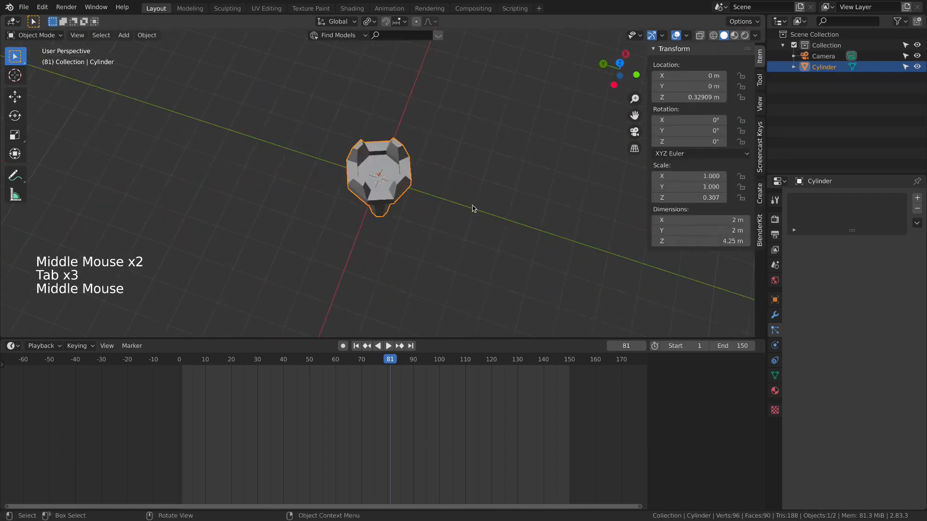
click(404, 193)
key(KP_1)
click(412, 193)
key(g)
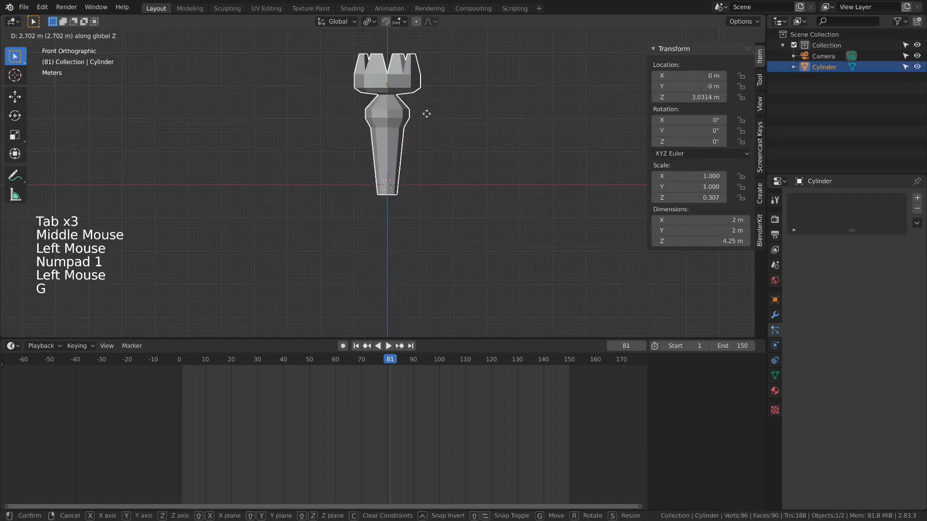
click(427, 114)
Add a plane as the ground beneath the tower and scale it by about 17.4.
middle_drag(427, 114, 427, 176)
scroll(427, 177, down, 2)
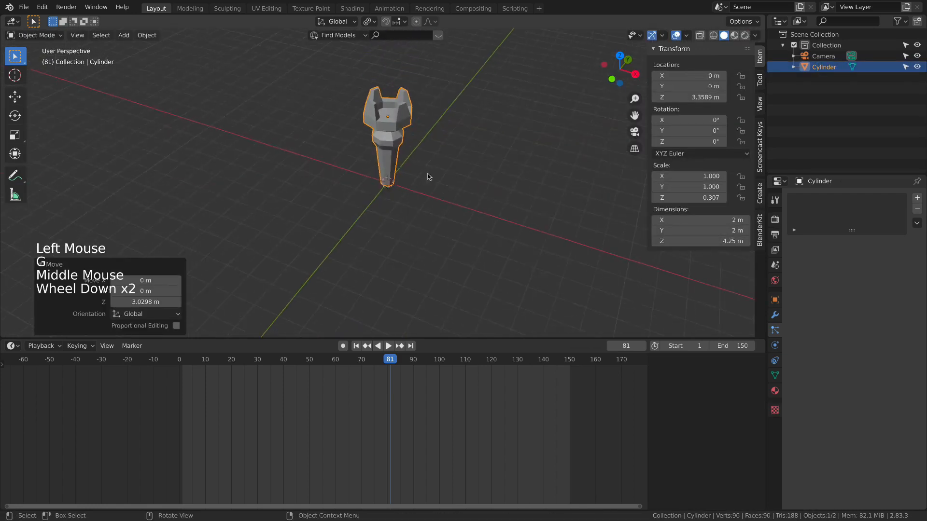
key(shift+a)
mouse_move(388, 179)
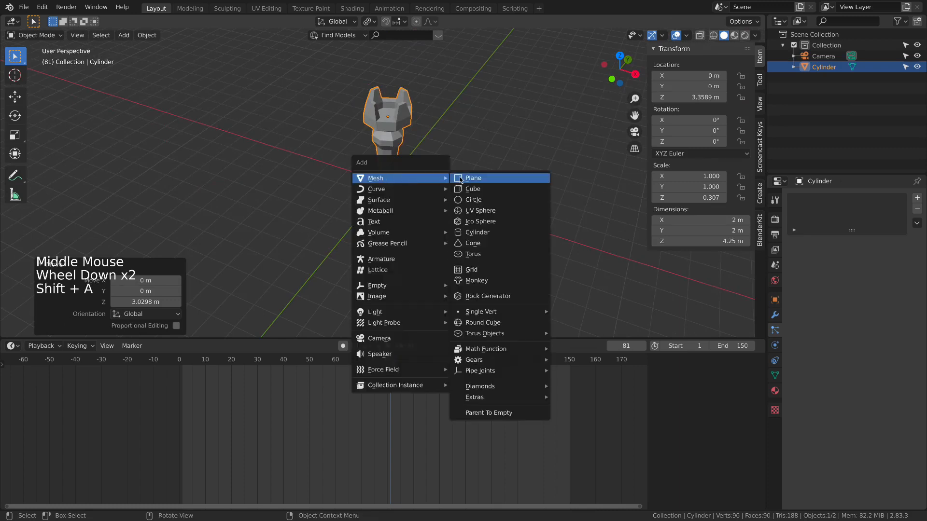
click(457, 178)
key(s)
click(465, 244)
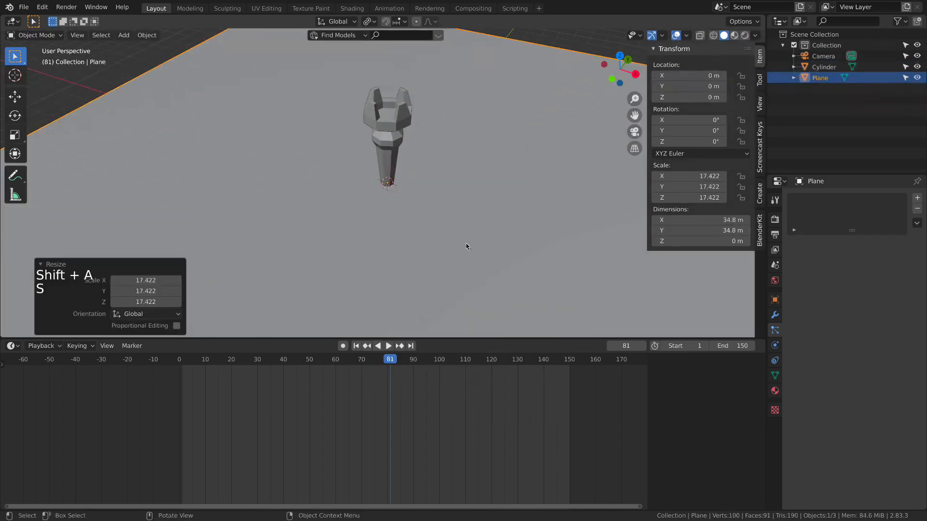
Look through the camera and fly it into position so the tower is centred in the frame.
scroll(465, 243, down, 5)
middle_drag(465, 243, 389, 167)
click(389, 162)
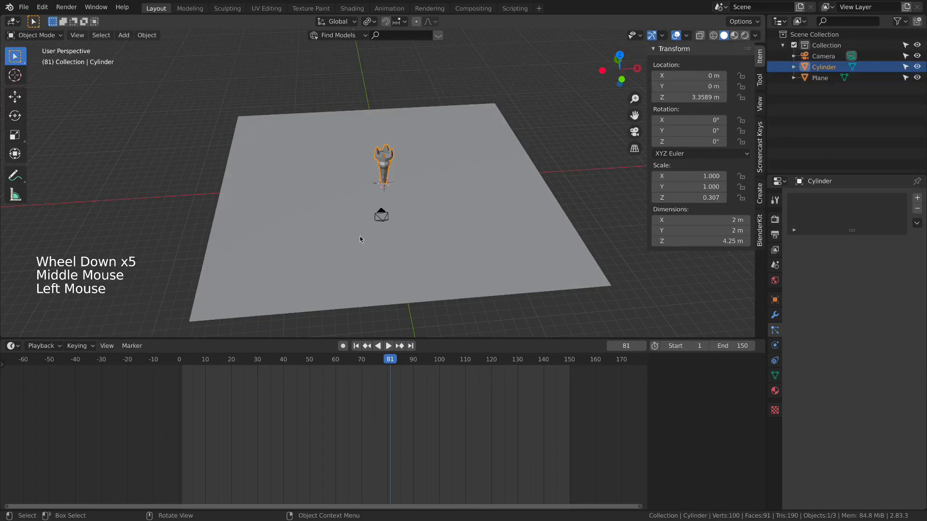
key(KP_0)
key(shift+grave)
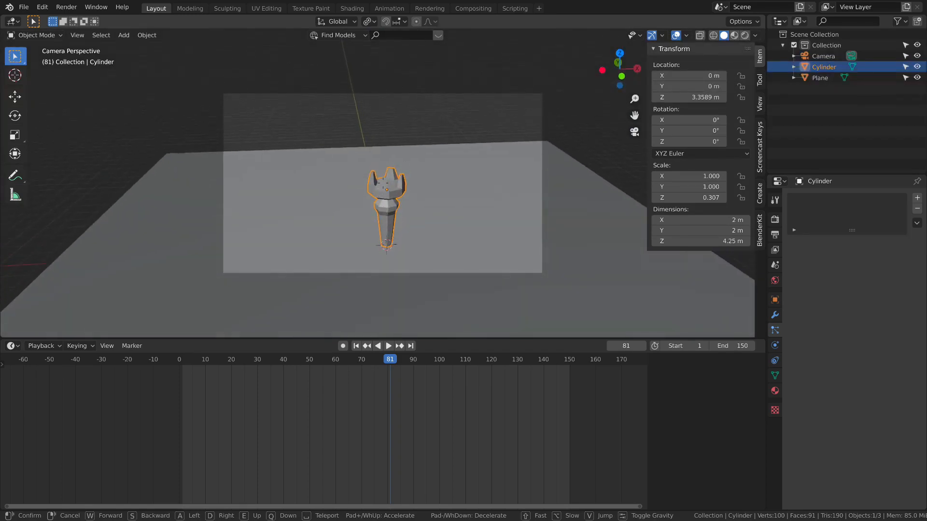
click(334, 229)
key(shift+grave)
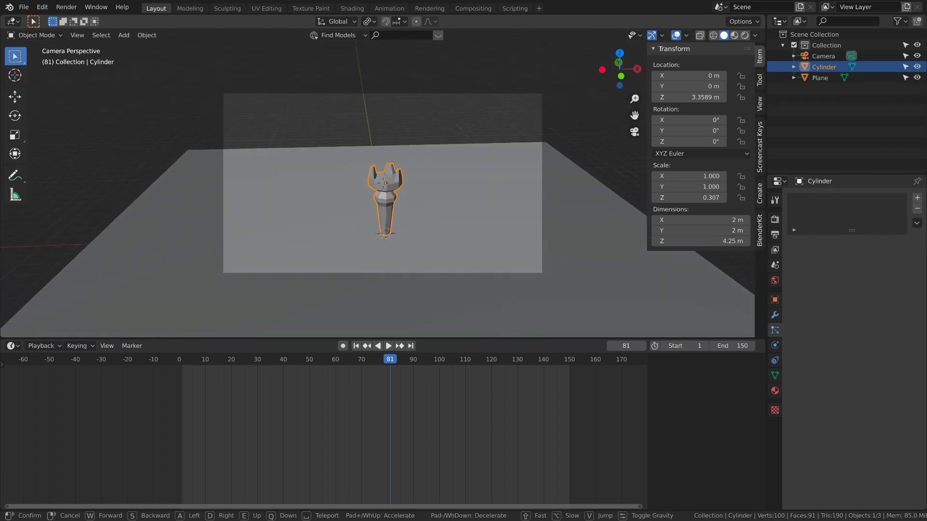
click(425, 205)
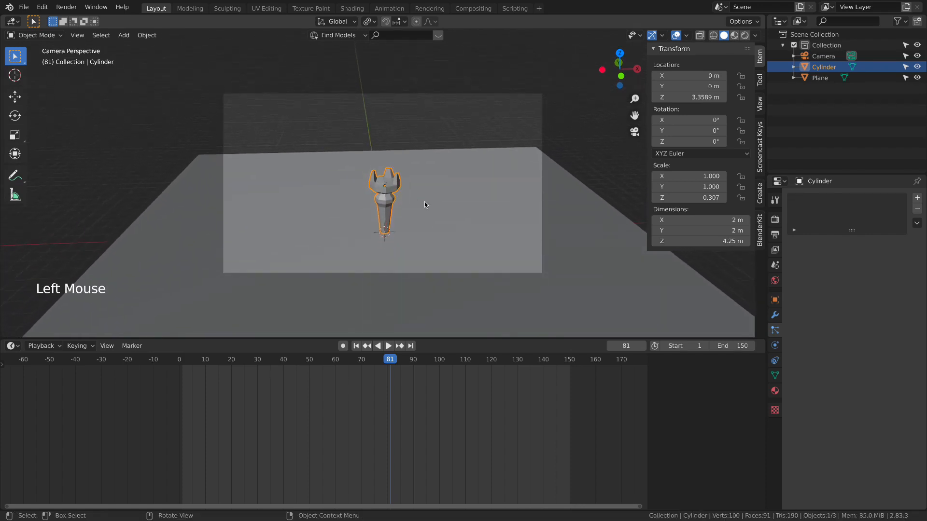
Scale the ground plane up by about 6.5 so that it fills the camera frame.
click(425, 204)
key(s)
click(159, 182)
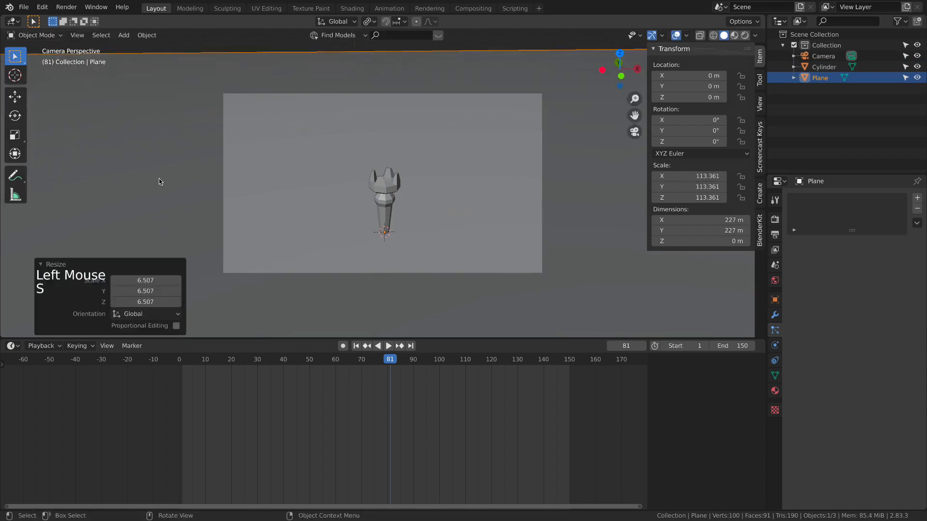
Switch the viewport to rendered shading and add a Sun light at the origin.
click(745, 35)
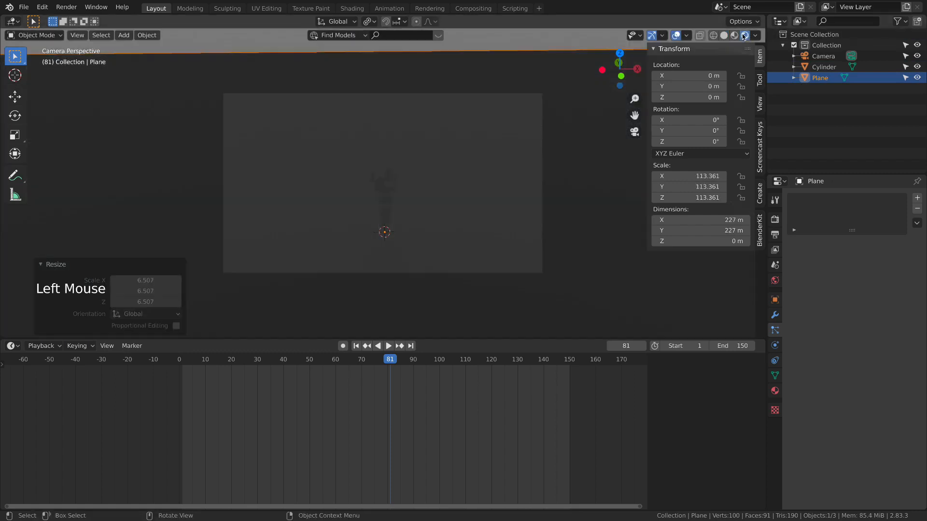
key(shift+a)
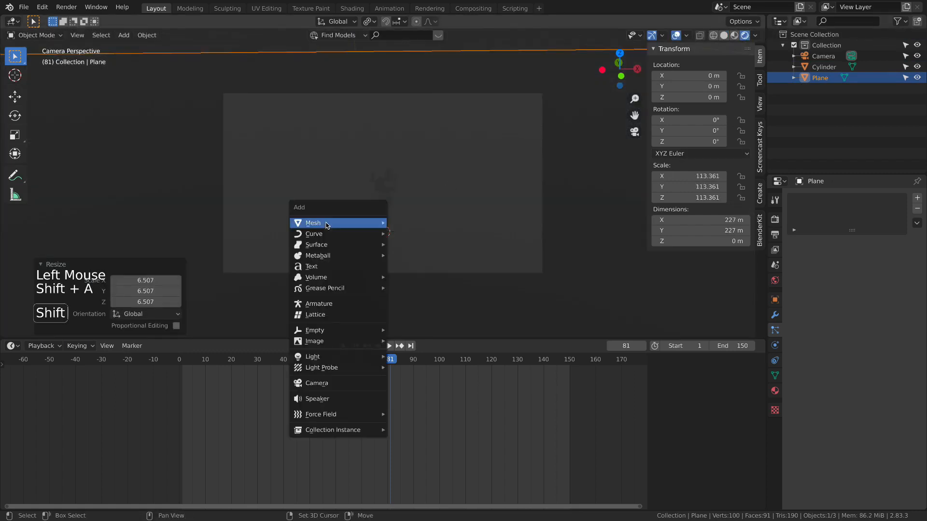
mouse_move(322, 357)
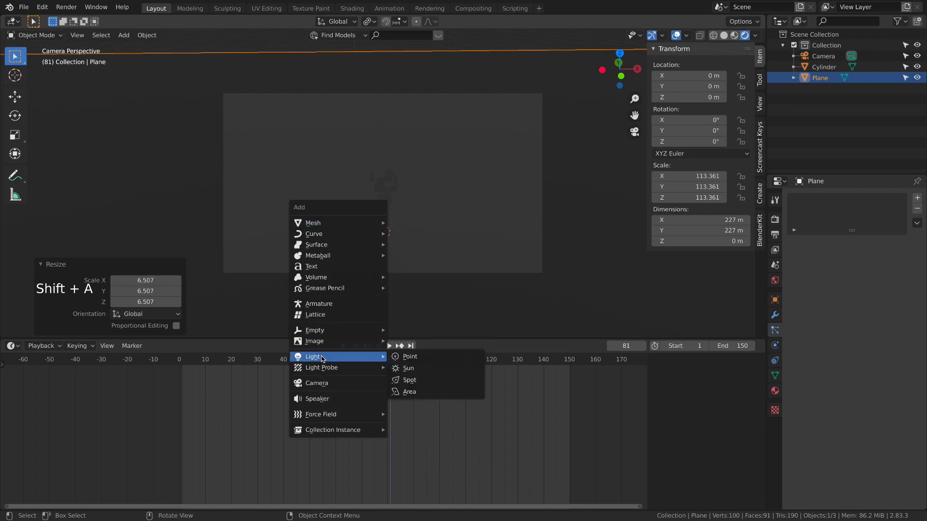
click(432, 368)
Raise the Sun light along Z to about 10.28 m above the tower.
key(g)
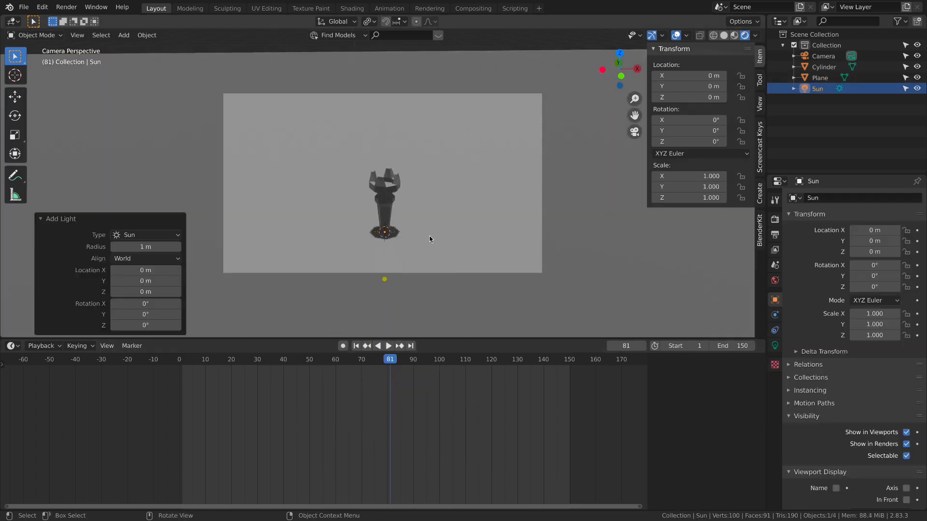
key(z)
click(440, 84)
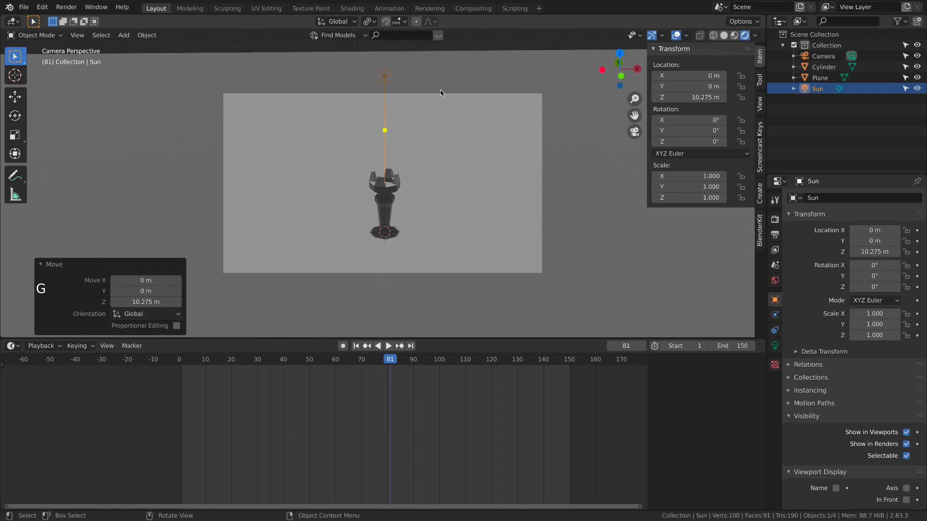
Move the Sun light in front view to about X 7.68 m, Z 10.47 m and tilt it about 40.9° around Y towards the tower.
key(KP_1)
key(g)
click(517, 97)
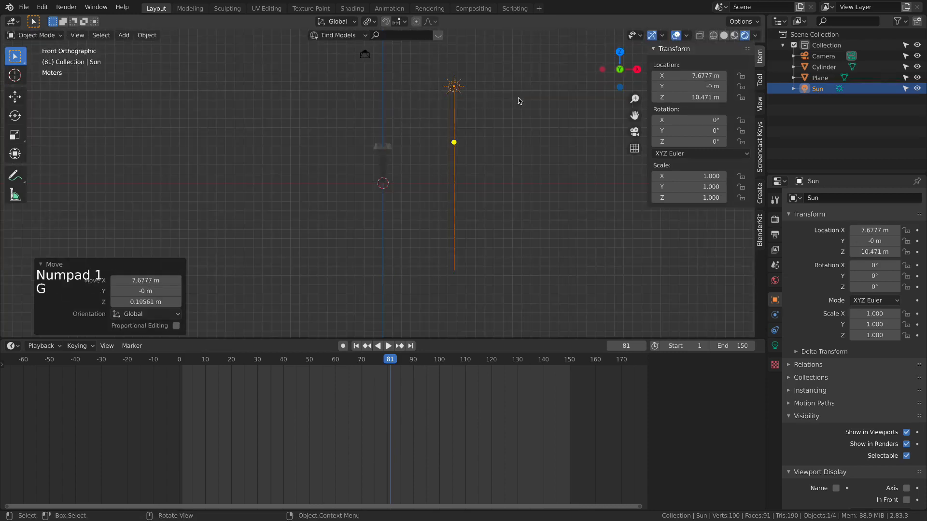
key(r)
click(466, 110)
key(KP_0)
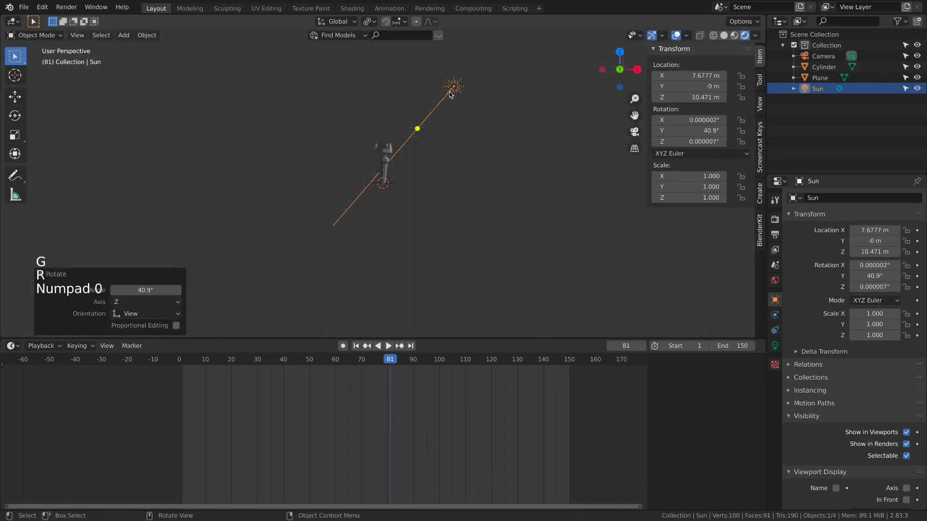
scroll(434, 177, up, 1)
Give the ground plane a new material with a red base colour.
click(511, 207)
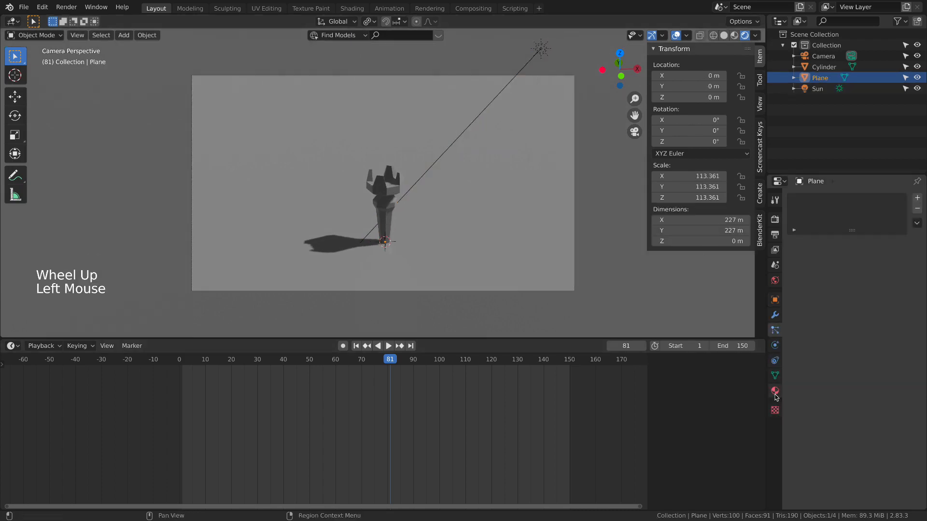
click(775, 391)
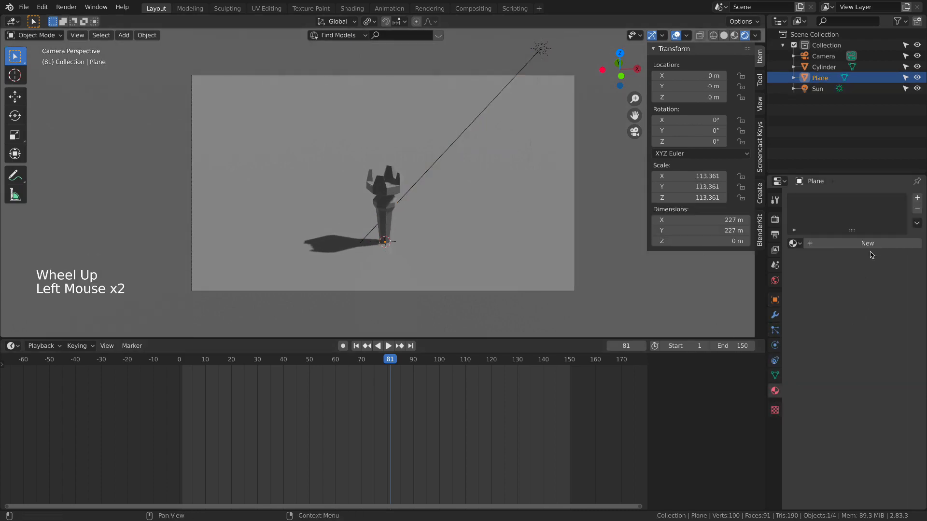
click(862, 244)
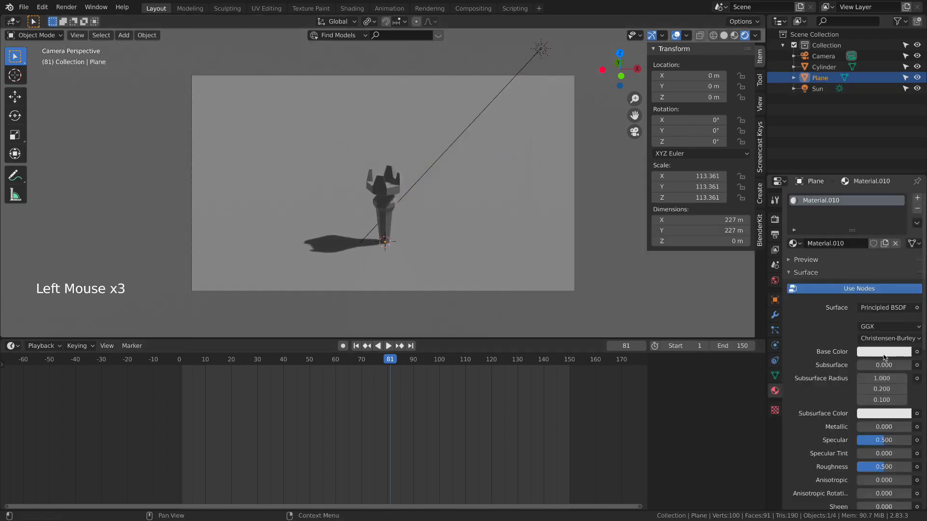
click(884, 358)
click(856, 260)
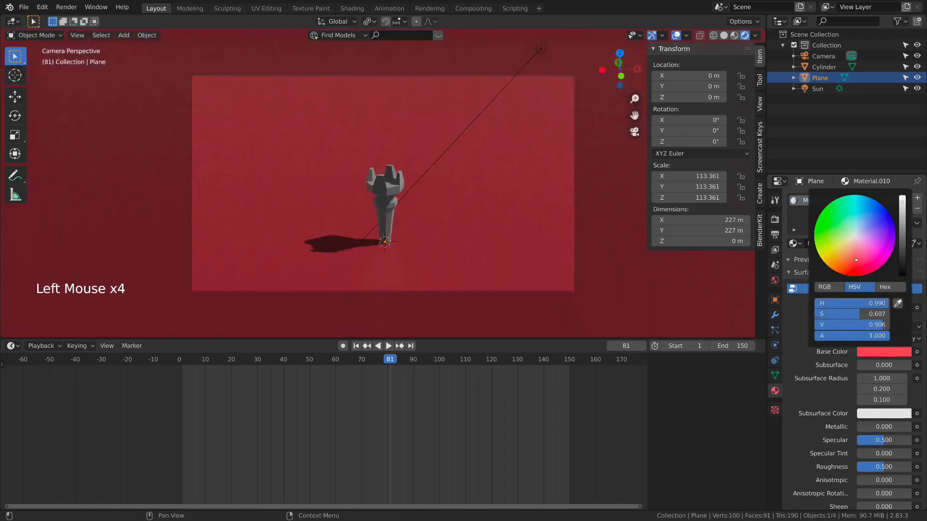
Give the tower its own new material and darken the base colour to black.
click(379, 212)
click(837, 245)
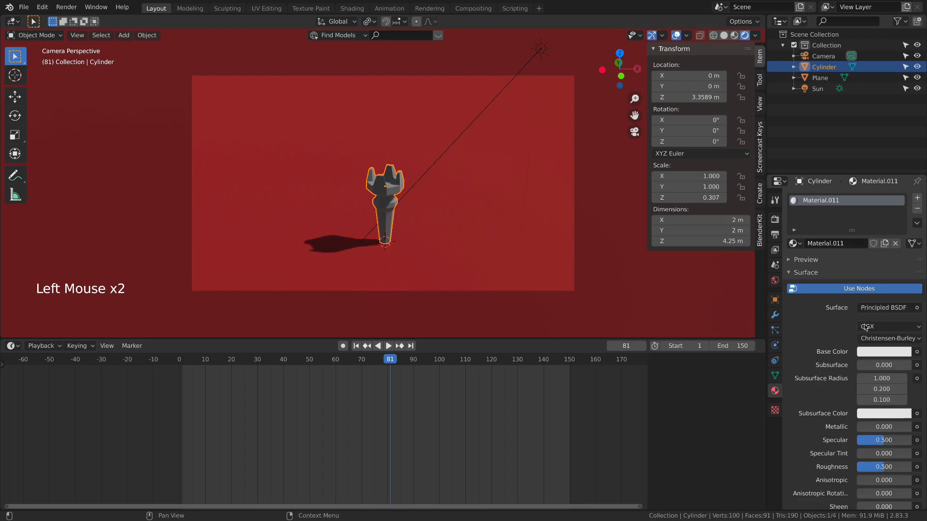
click(874, 351)
drag(902, 263, 901, 280)
scroll(488, 251, up, 3)
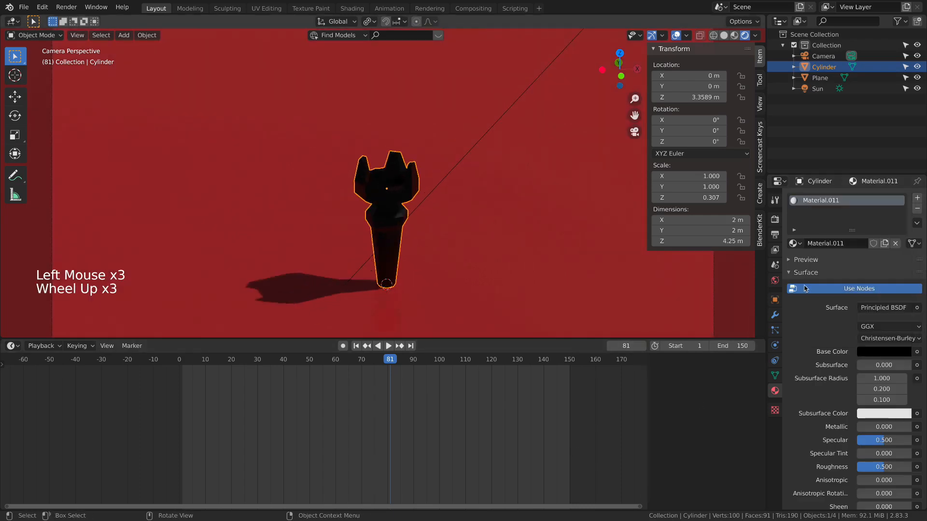
Try grey, dark green and red base colours on the tower's material.
click(876, 352)
click(902, 232)
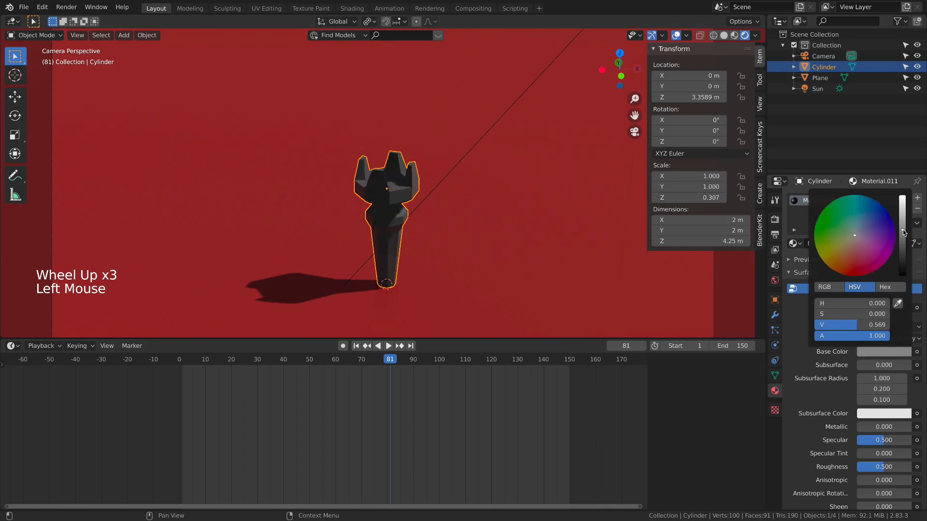
mouse_move(839, 257)
mouse_down()
mouse_move(834, 240)
mouse_move(857, 226)
mouse_move(865, 232)
mouse_move(858, 260)
mouse_move(902, 251)
mouse_move(834, 227)
mouse_up()
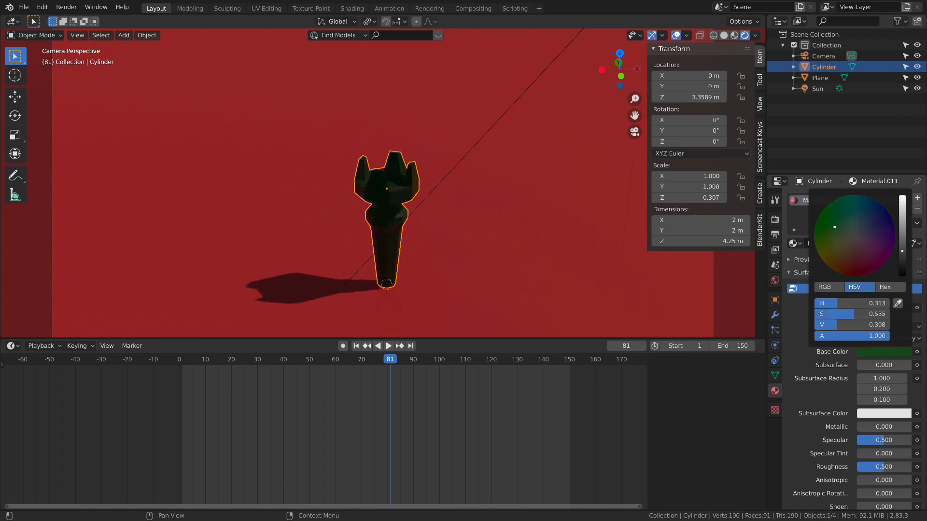
mouse_move(902, 251)
mouse_down()
mouse_move(902, 229)
mouse_move(855, 260)
mouse_up()
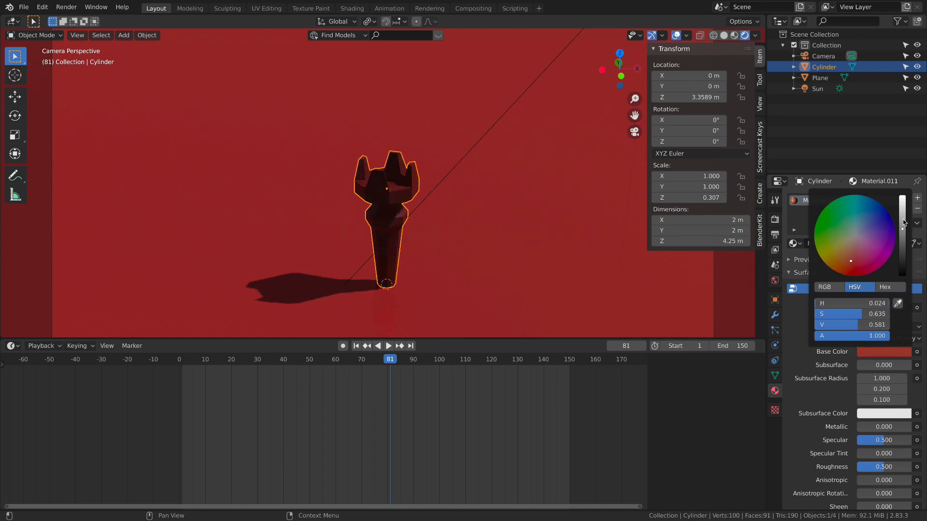
mouse_move(904, 222)
mouse_down()
mouse_move(902, 210)
mouse_move(902, 232)
mouse_move(854, 267)
mouse_up()
key(Return)
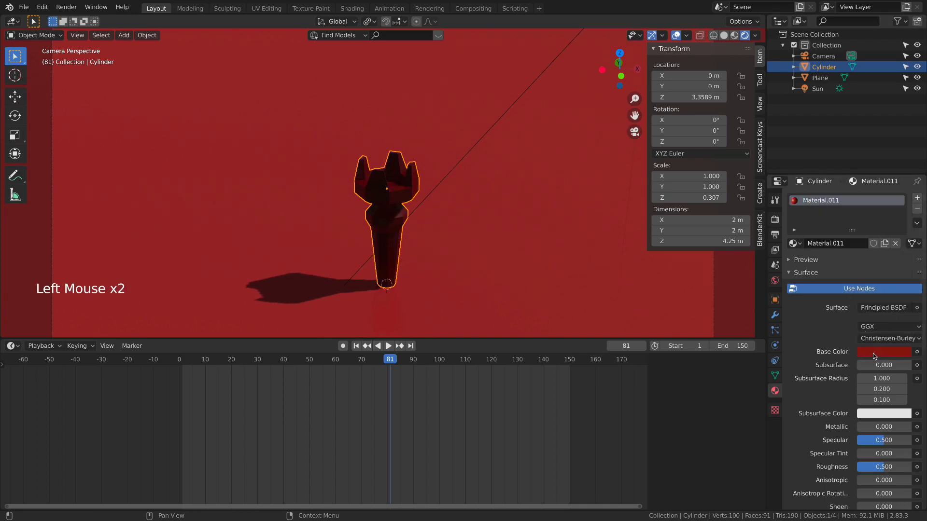
Set the tower material's base colour to a dark brown.
click(873, 354)
mouse_move(900, 247)
mouse_down()
mouse_move(857, 254)
mouse_move(859, 234)
mouse_up()
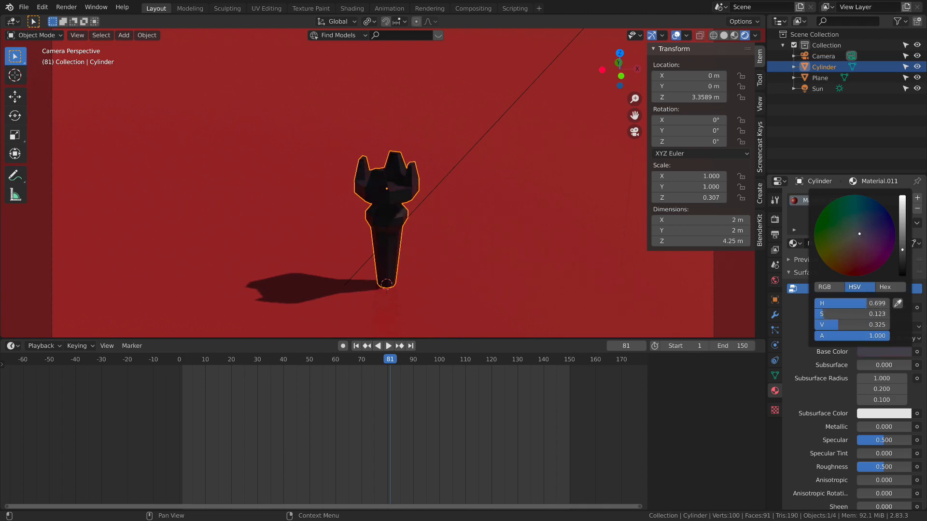
click(447, 256)
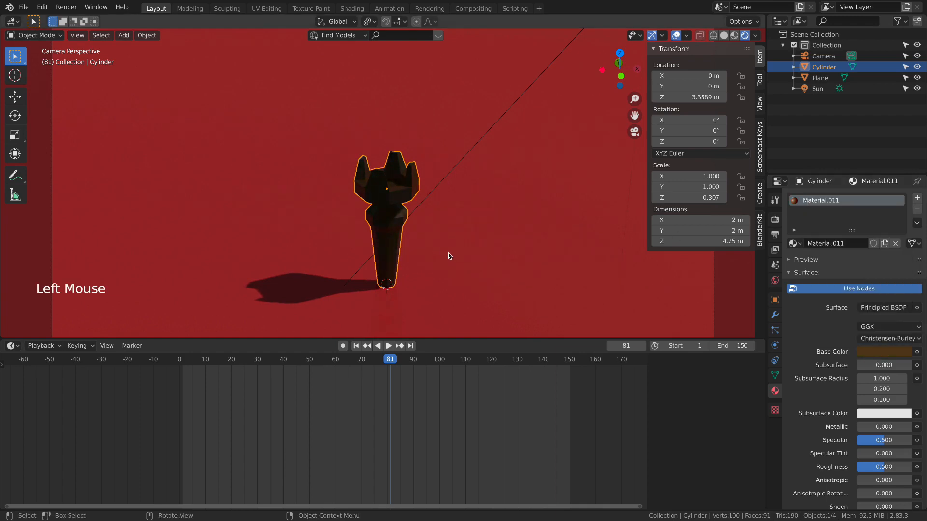
scroll(451, 257, down, 2)
click(375, 207)
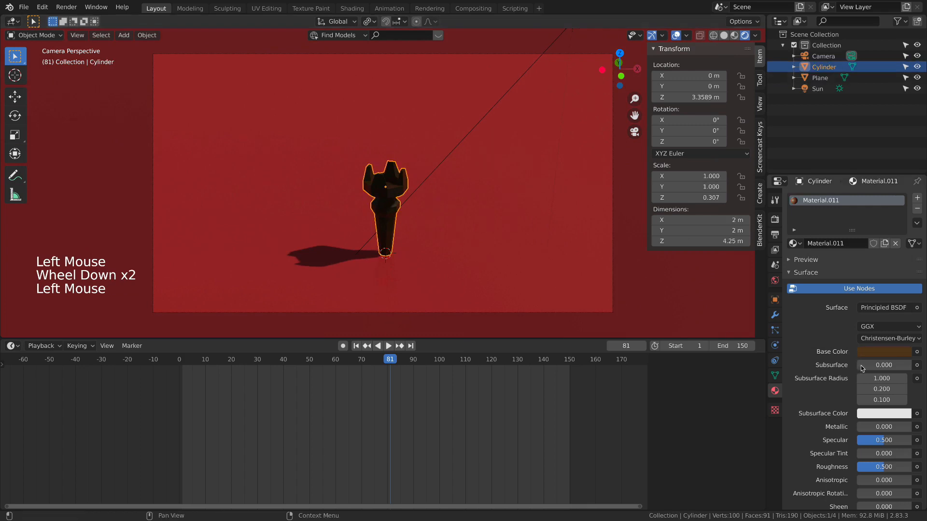
Enable Ambient Occlusion and Bloom for the Eevee render and check the scene through the camera.
middle_drag(398, 214, 531, 209)
click(778, 221)
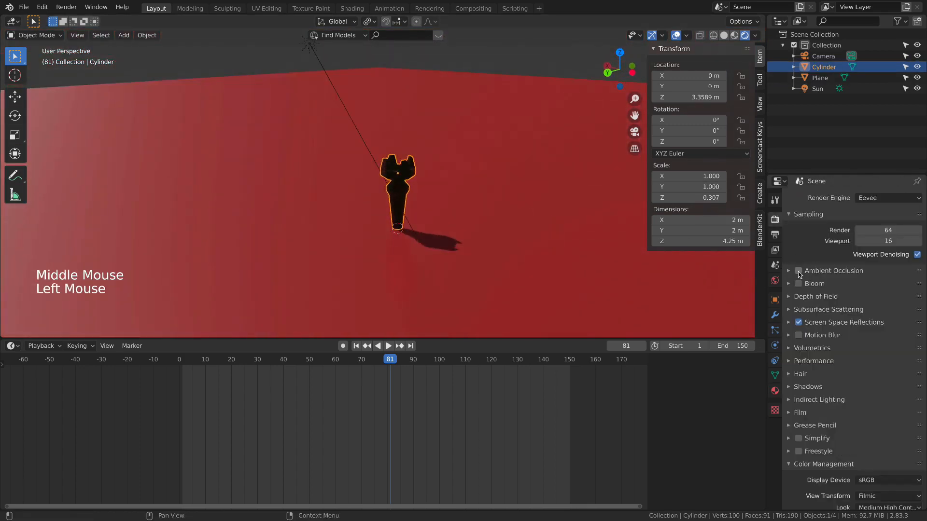
key(KP_0)
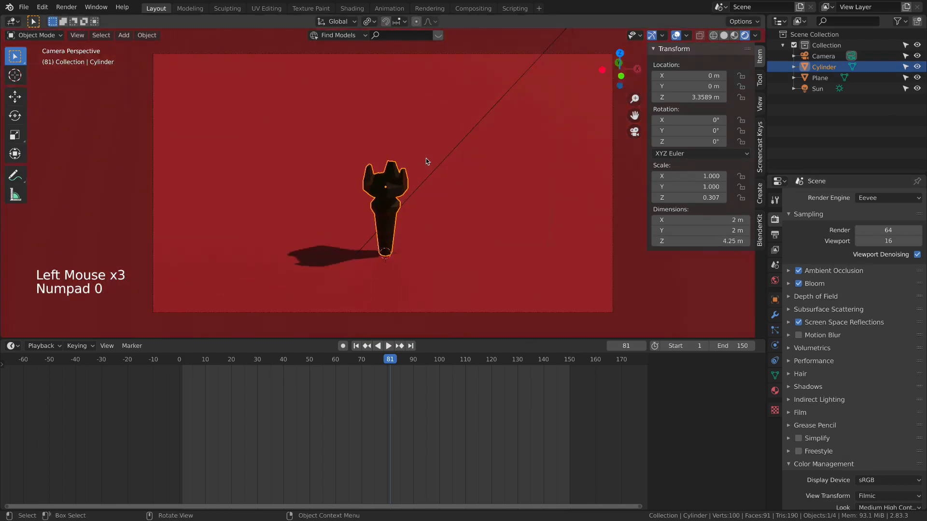
click(491, 236)
scroll(392, 220, up, 2)
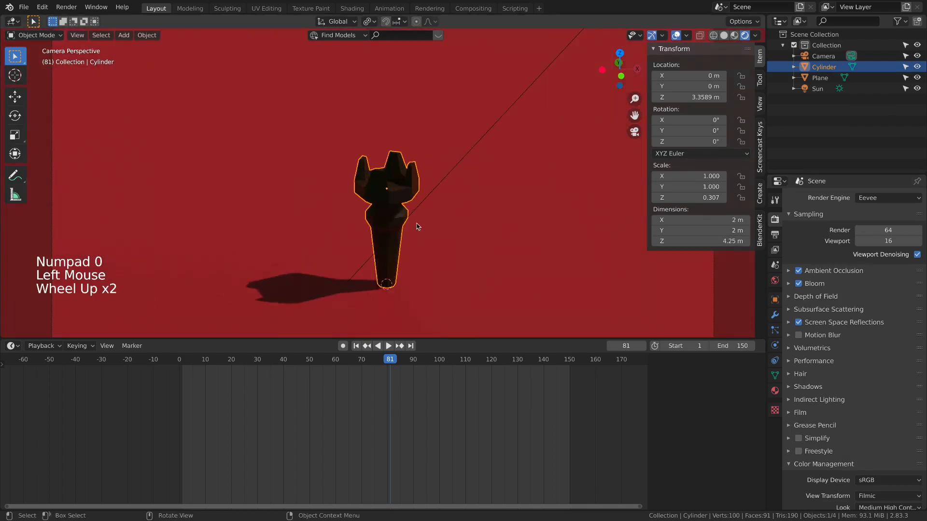
click(446, 227)
scroll(447, 229, up, 1)
scroll(447, 229, down, 4)
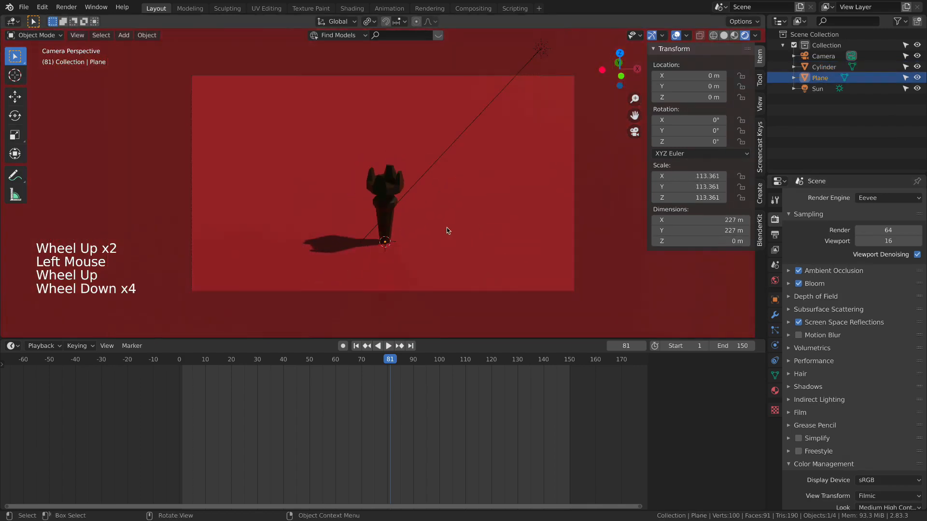
Switch the viewport to solid shading and add a UV sphere with 32 segments and 16 rings at the origin.
click(724, 36)
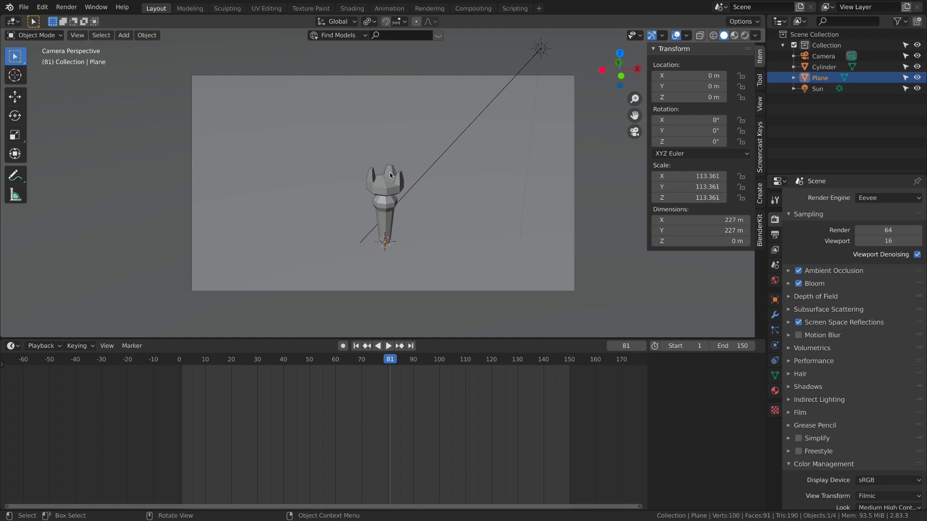
scroll(391, 176, up, 4)
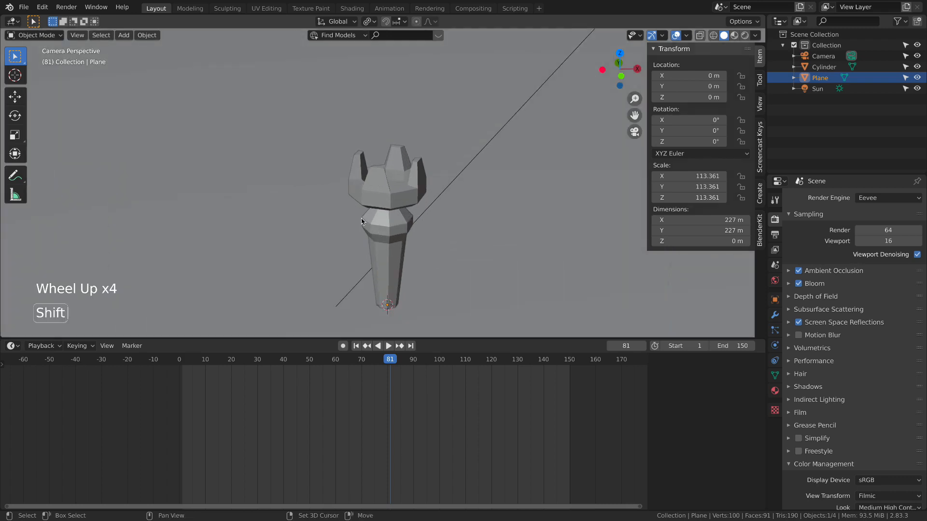
key(shift+a)
mouse_move(376, 82)
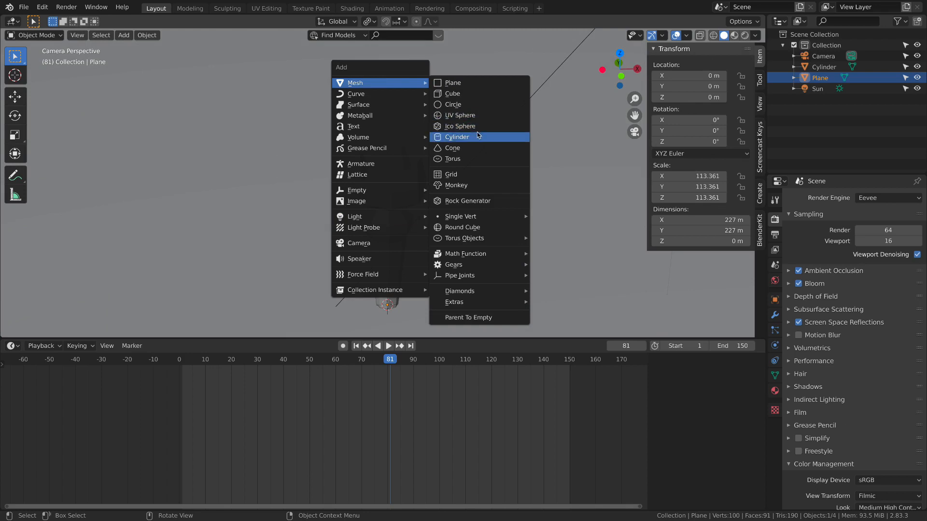
click(476, 116)
scroll(488, 159, down, 3)
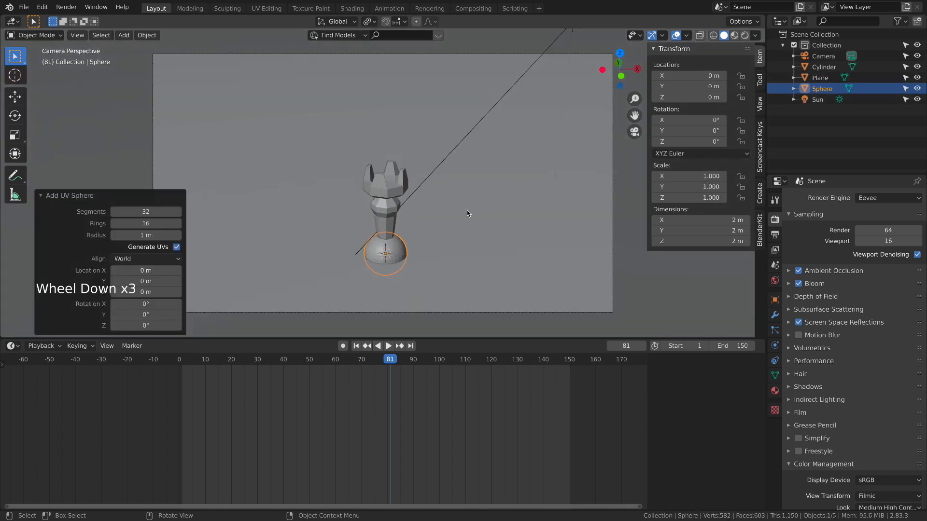
Raise the sphere about 3.87 m along Z into the tower's crown and scale it to about 0.681.
scroll(467, 213, up, 4)
key(s)
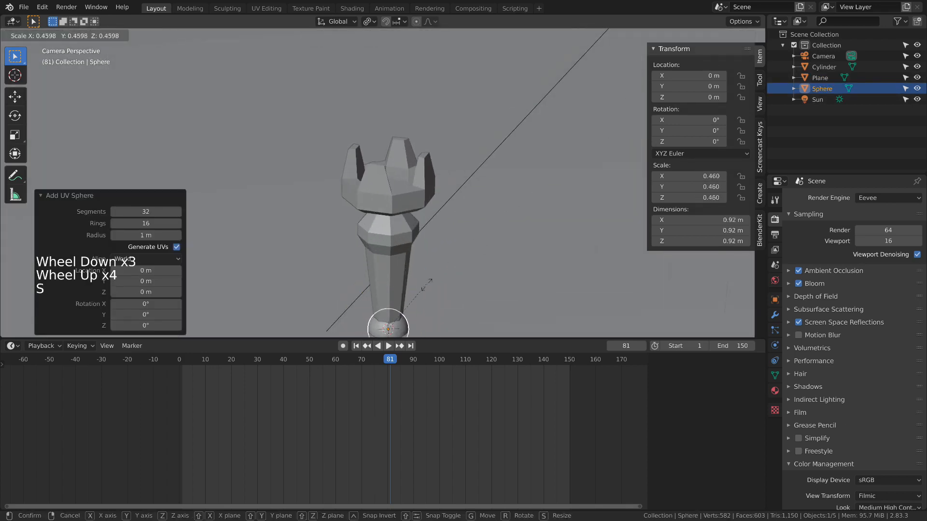
click(426, 285)
key(g)
click(444, 134)
key(s)
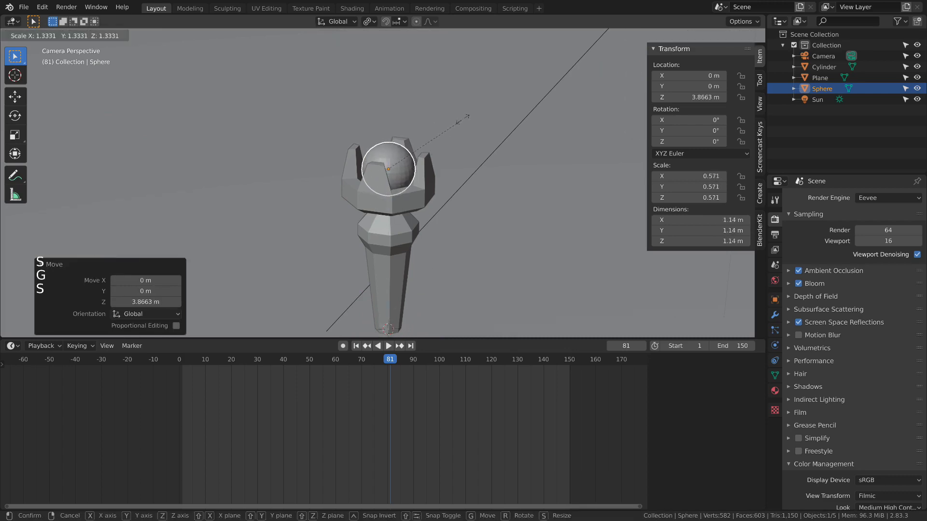
click(472, 123)
Delete the horizontal vertex loop around the sphere's equator in Edit Mode.
key(KP_1)
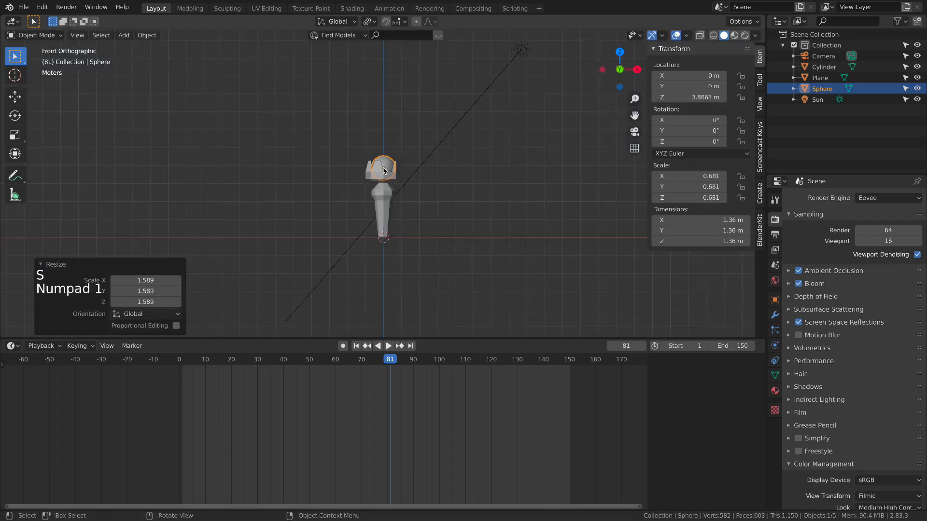
scroll(384, 168, up, 7)
shift+middle_drag(366, 188, 373, 200)
scroll(372, 201, up, 3)
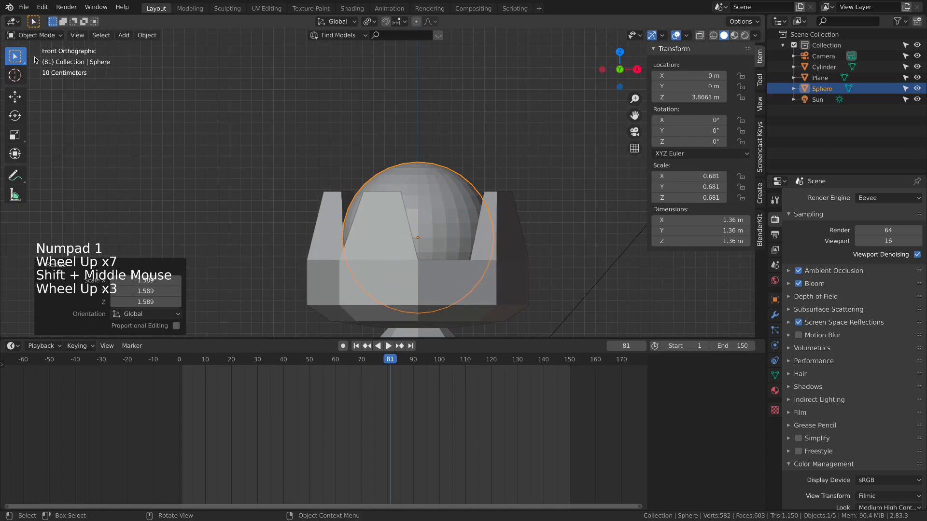
key(Tab)
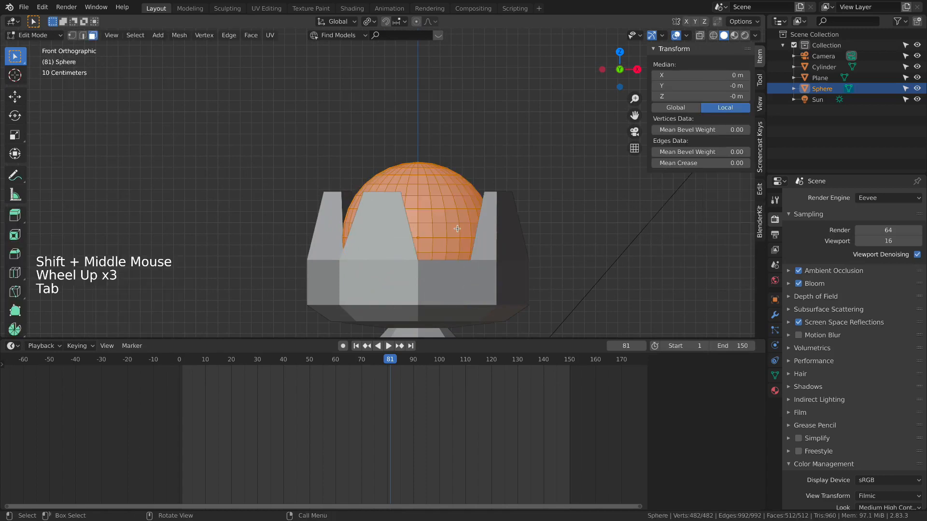
click(82, 35)
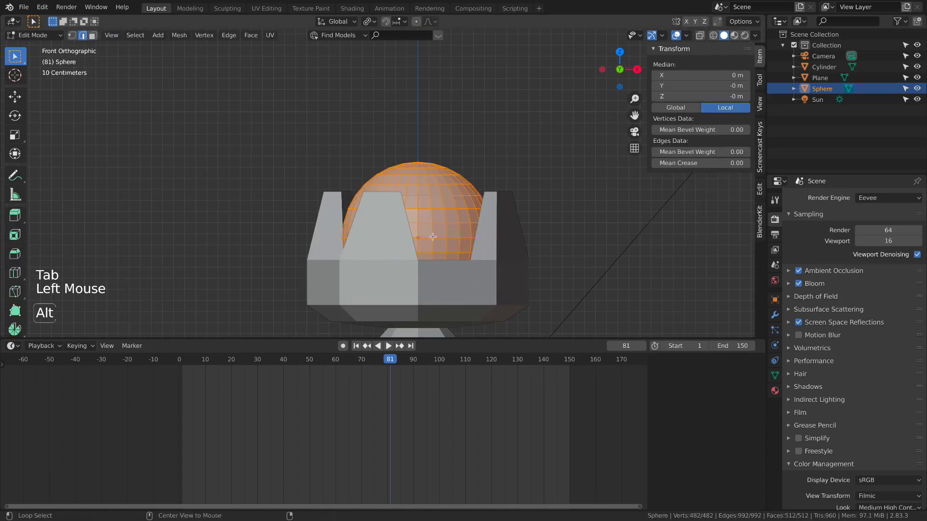
click(71, 35)
alt+click(432, 241)
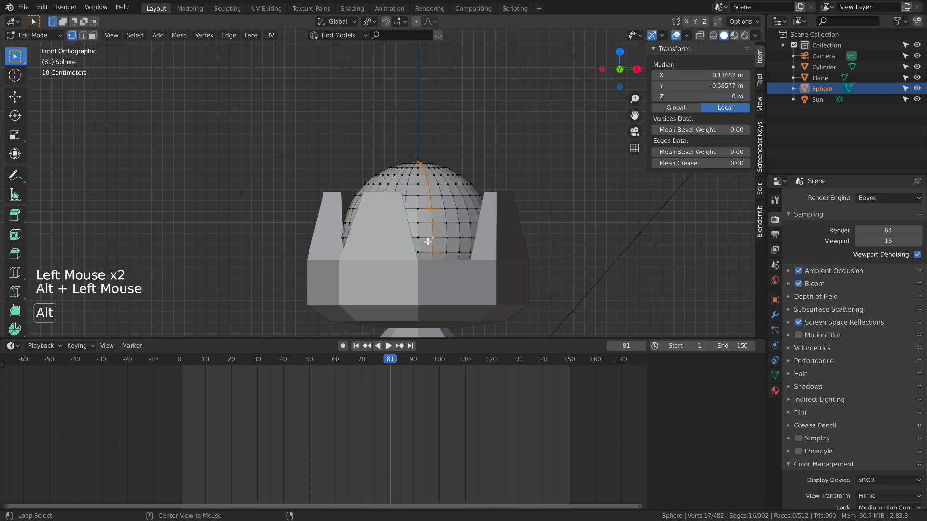
alt+click(421, 238)
middle_drag(444, 235, 442, 241)
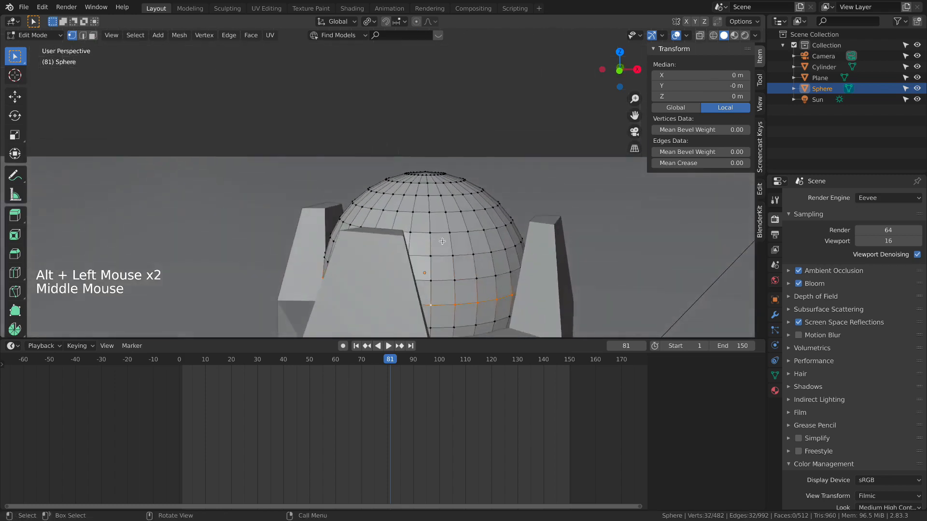
key(x)
click(472, 267)
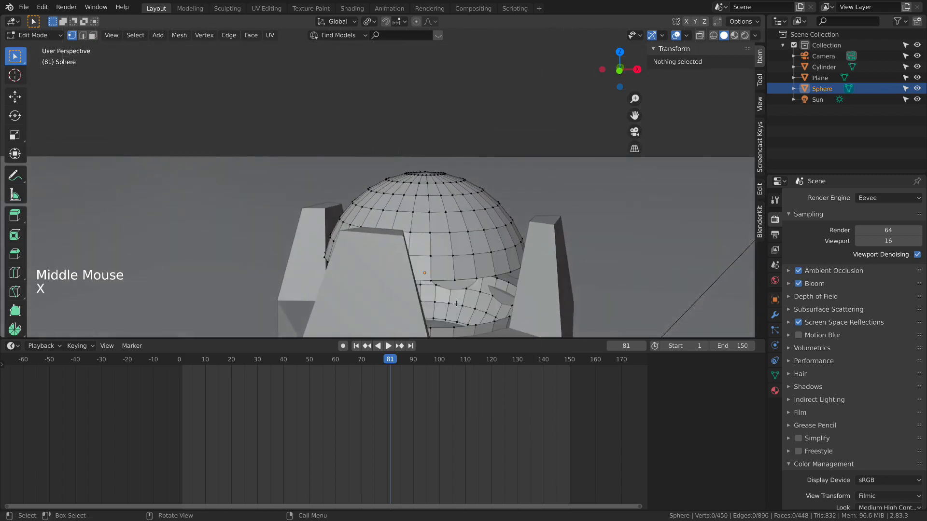
Select the linked lower part of the sphere and delete its vertices, leaving only the upper dome.
shift+middle_drag(475, 288, 459, 229)
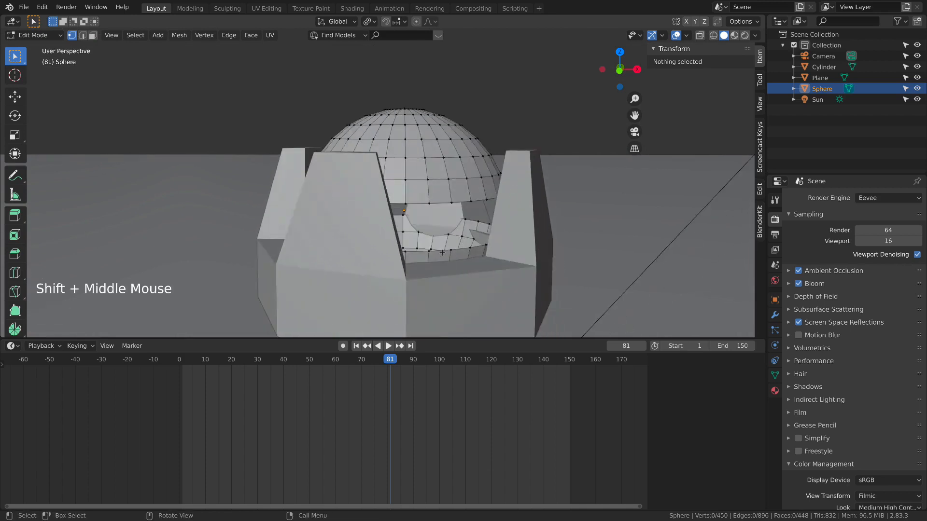
key(l)
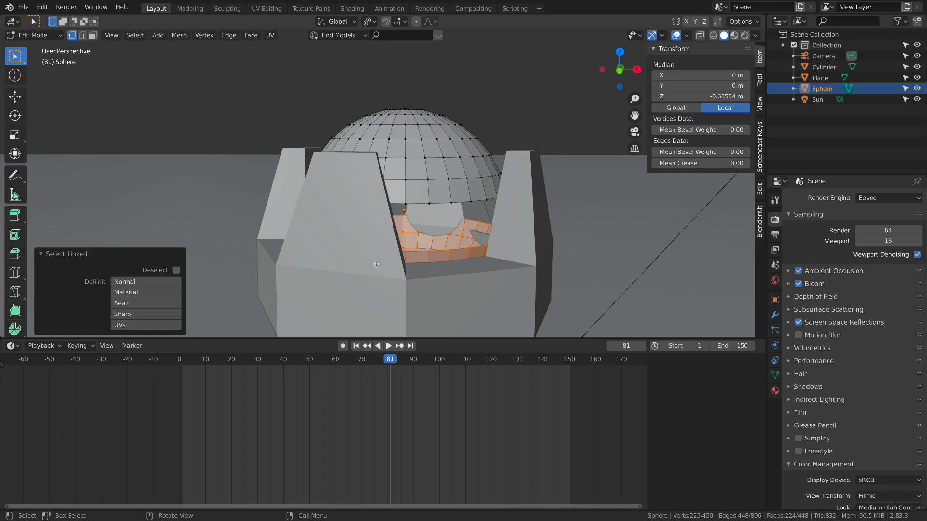
key(x)
click(431, 257)
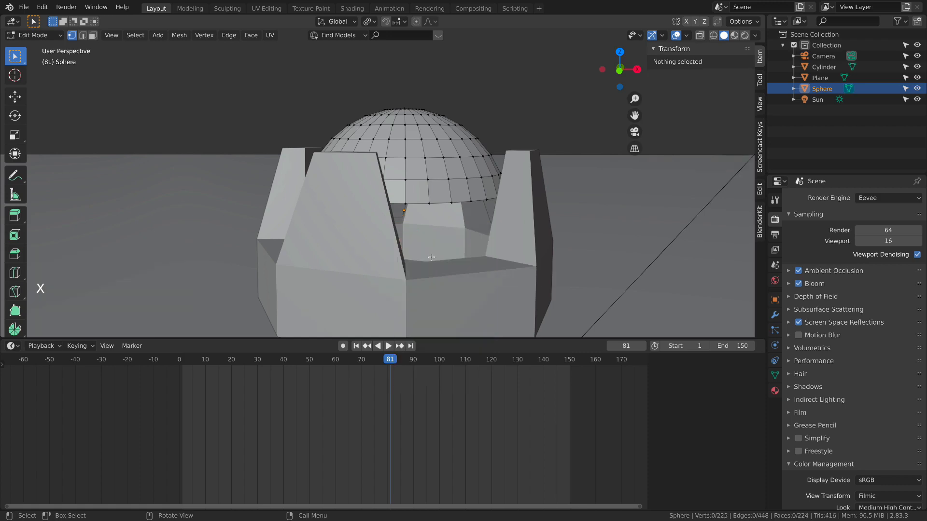
Return to Object Mode and lower the dome about 0.037 m along Z.
key(Tab)
key(g)
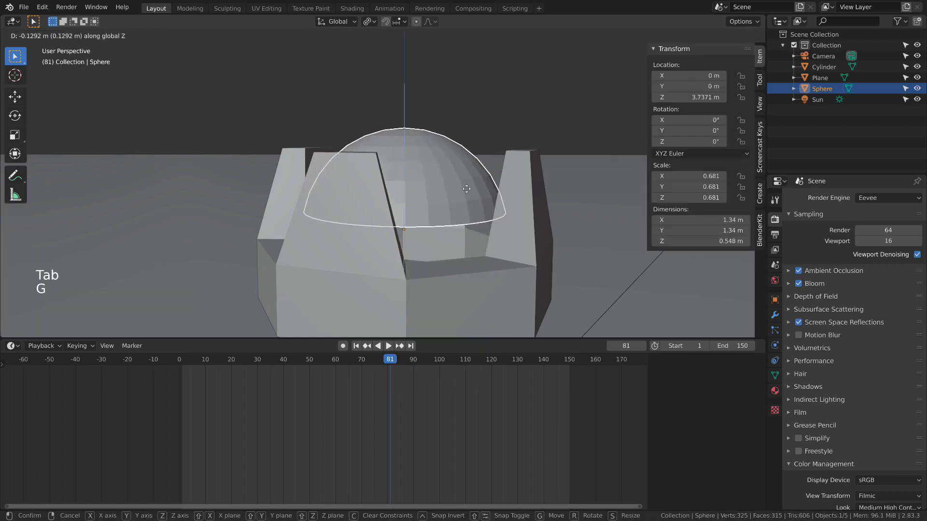
click(462, 194)
middle_drag(462, 194, 414, 213)
key(KP_1)
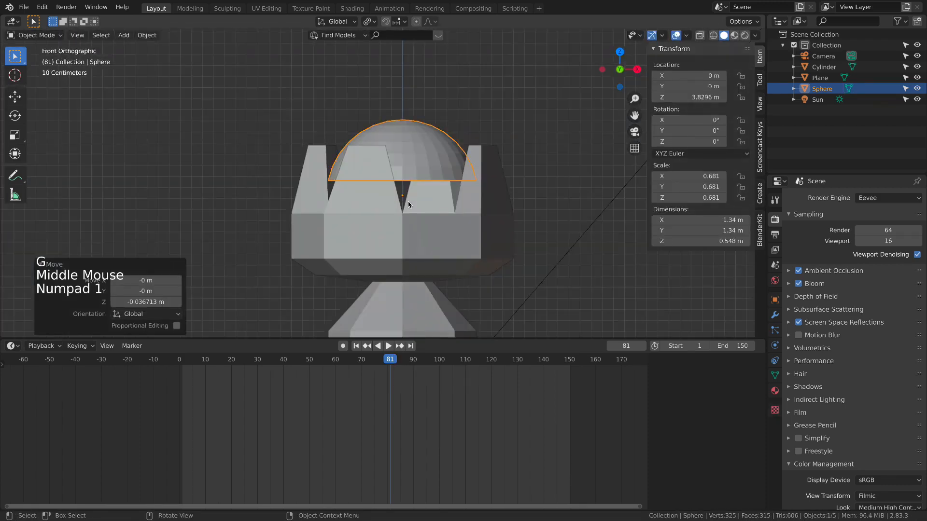
Stretch the dome along Z by about 1.21 and lower it about 0.33 m into the crown.
key(s)
right_click(435, 164)
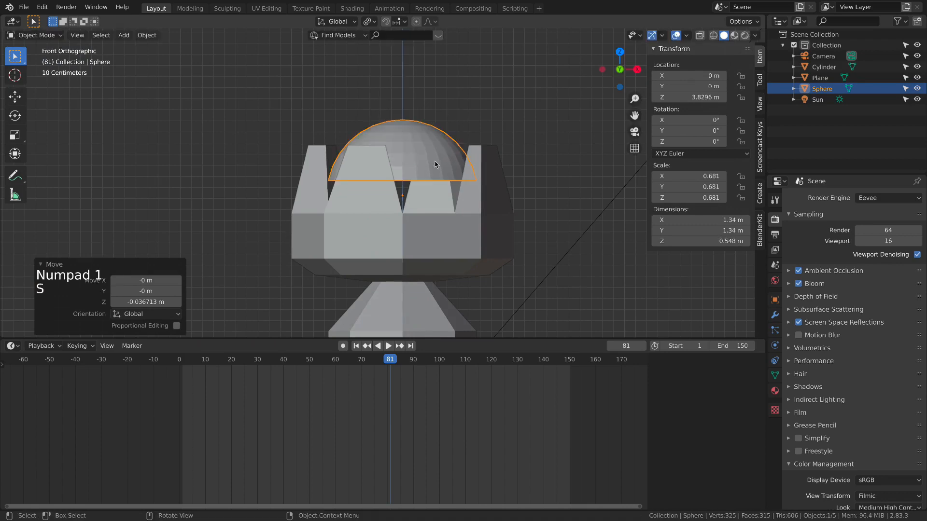
key(s)
key(z)
click(439, 165)
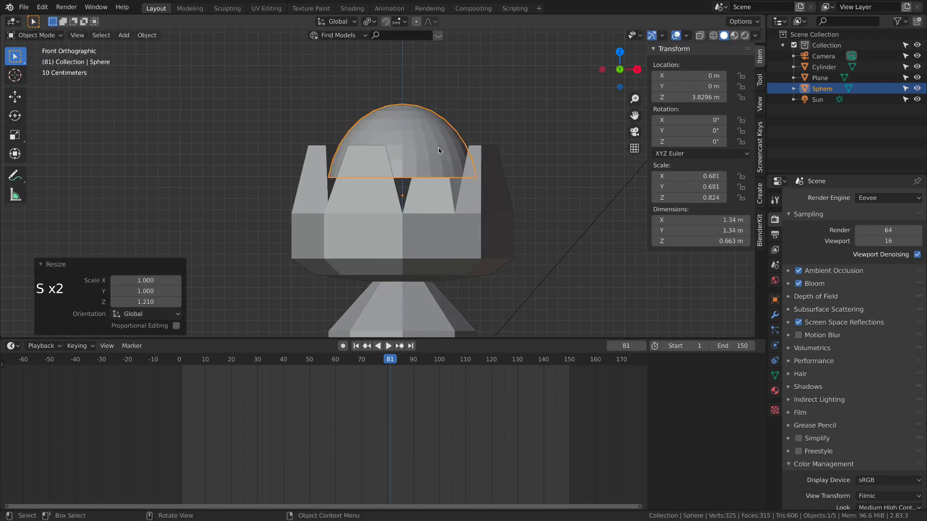
key(g)
key(z)
click(438, 185)
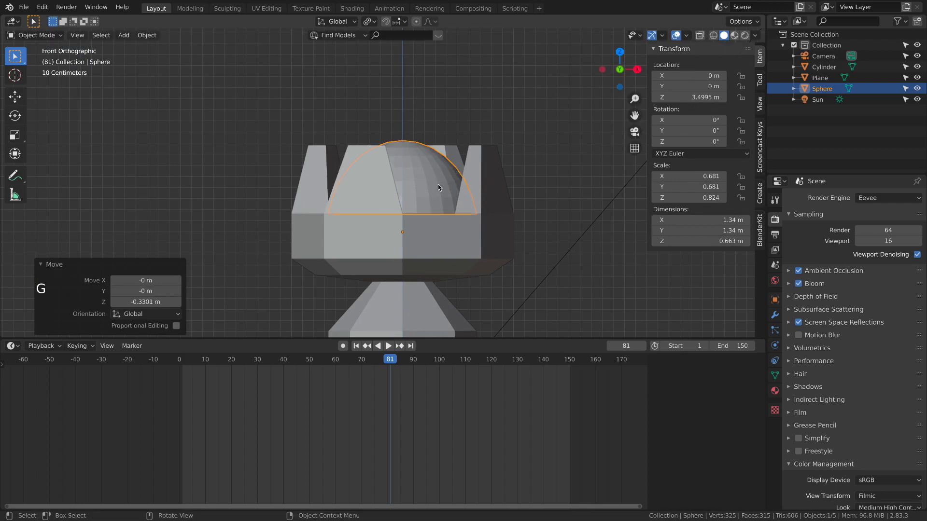
Move all of the dome's vertices down about 0.13 m in Edit Mode, fine-tuning the base against its origin point.
key(Tab)
key(a)
key(g)
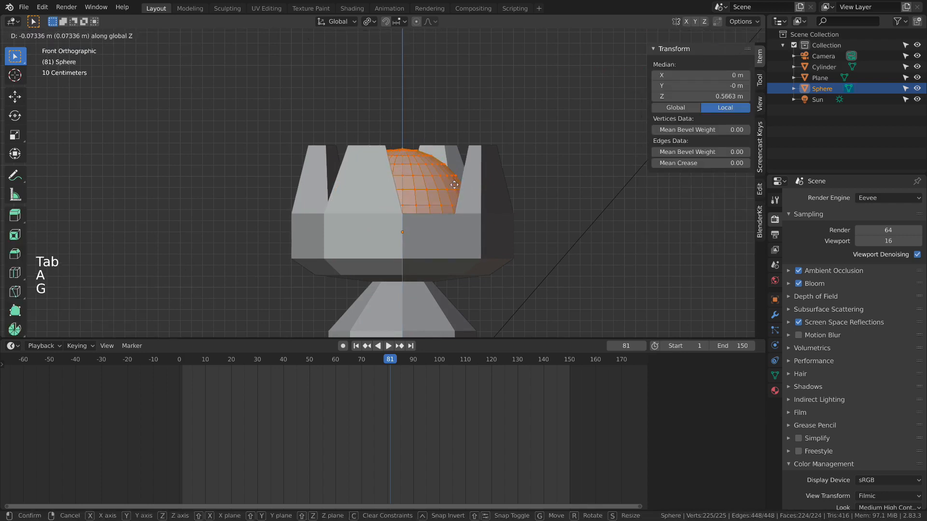
click(453, 190)
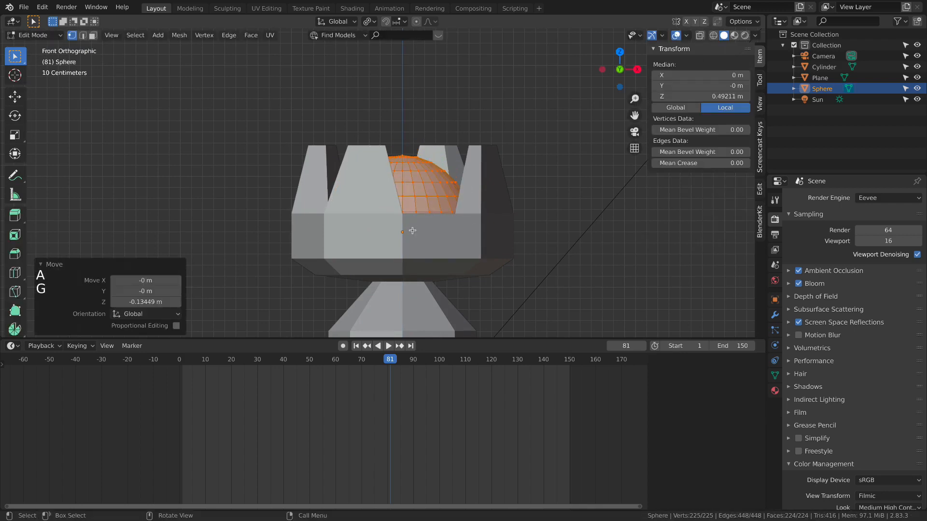
key(Tab)
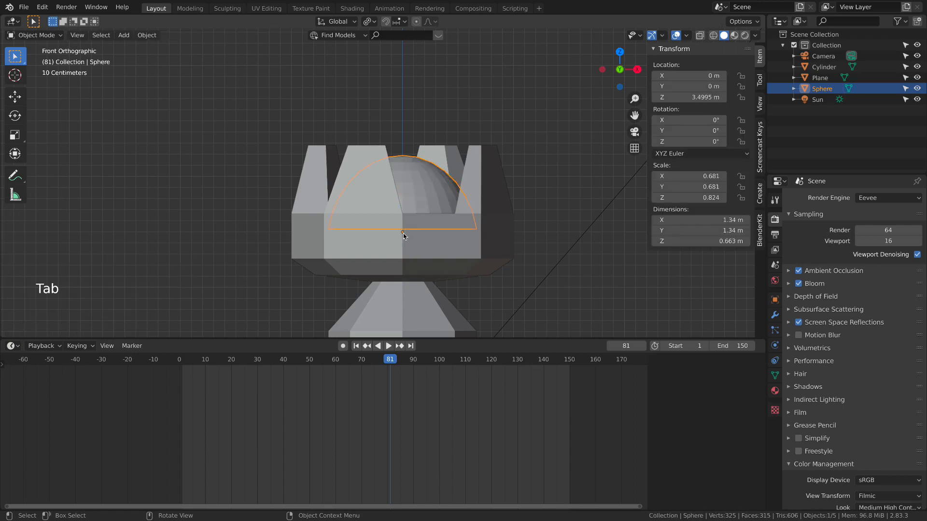
key(Tab)
key(g)
click(402, 236)
key(Tab)
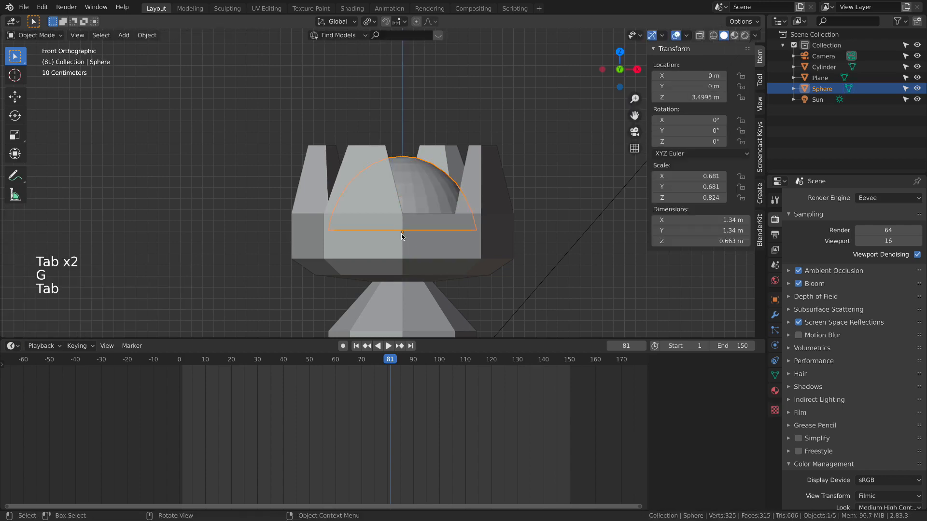
key(Tab)
key(g)
click(403, 234)
key(Tab)
Raise the dome object about 0.024 m along Z.
key(g)
click(422, 221)
middle_drag(422, 222, 430, 248)
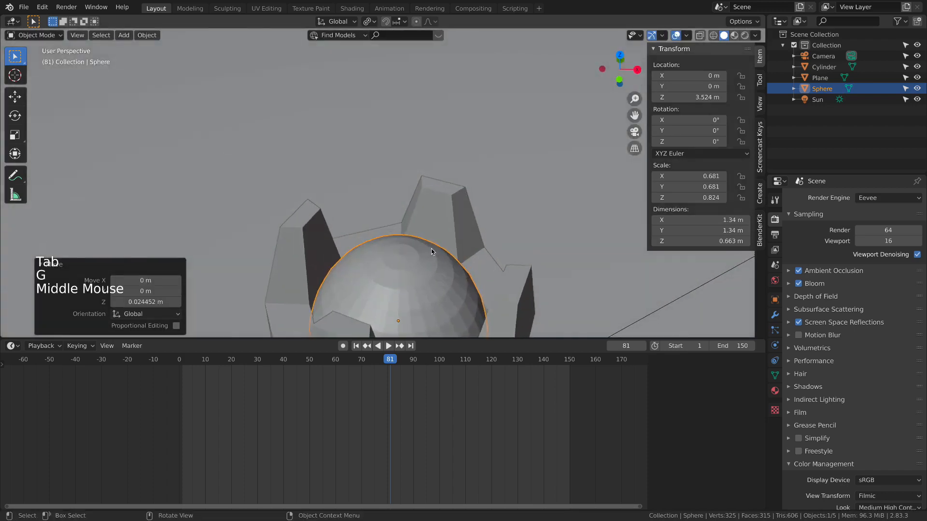
scroll(451, 243, down, 3)
scroll(452, 243, down, 6)
Select the dome inside the tower's crown and add a particle system to it.
key(KP_1)
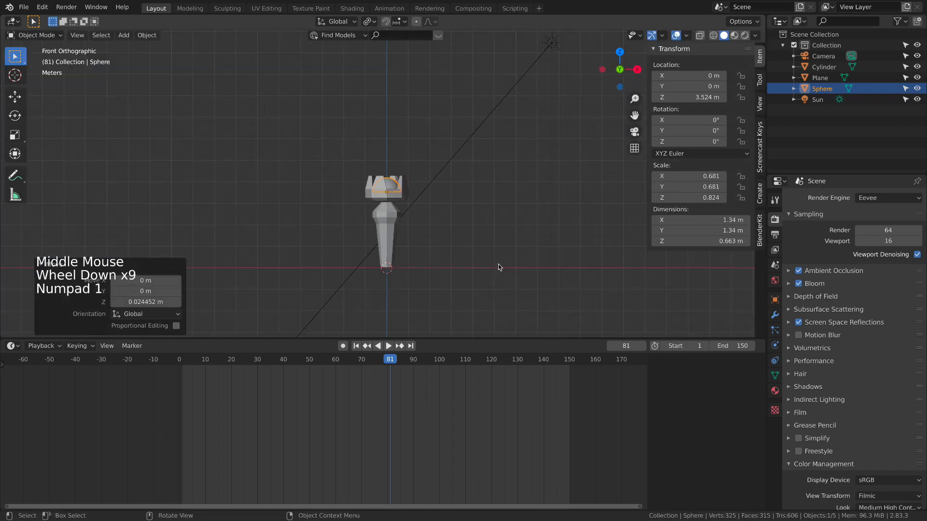
scroll(452, 231, up, 1)
scroll(452, 231, up, 2)
click(451, 210)
click(399, 192)
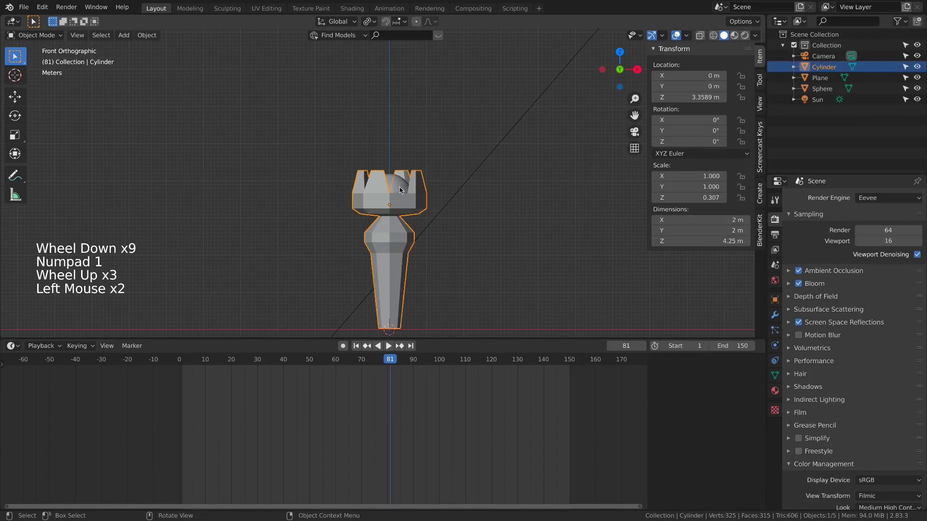
click(400, 185)
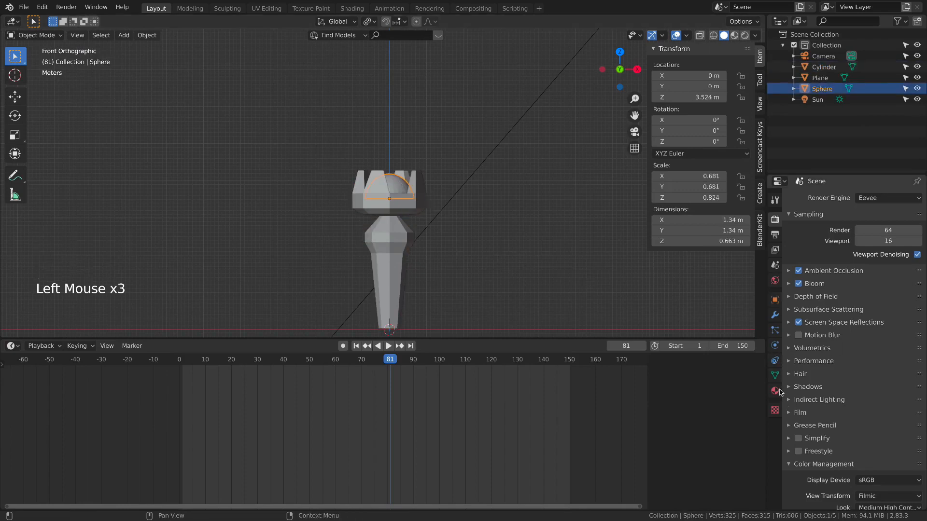
click(774, 330)
click(917, 198)
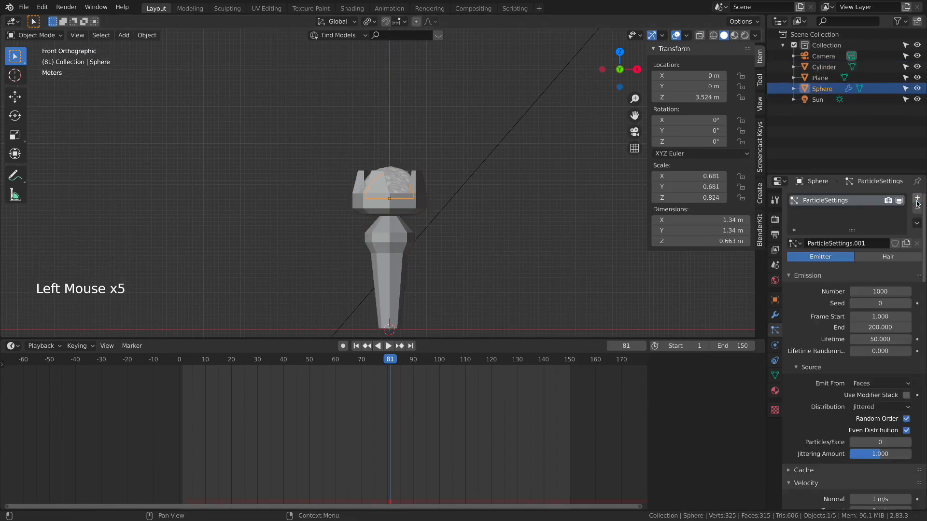
Play the animation and examine how the dome's particles behave around the tower.
key(space)
scroll(425, 230, down, 3)
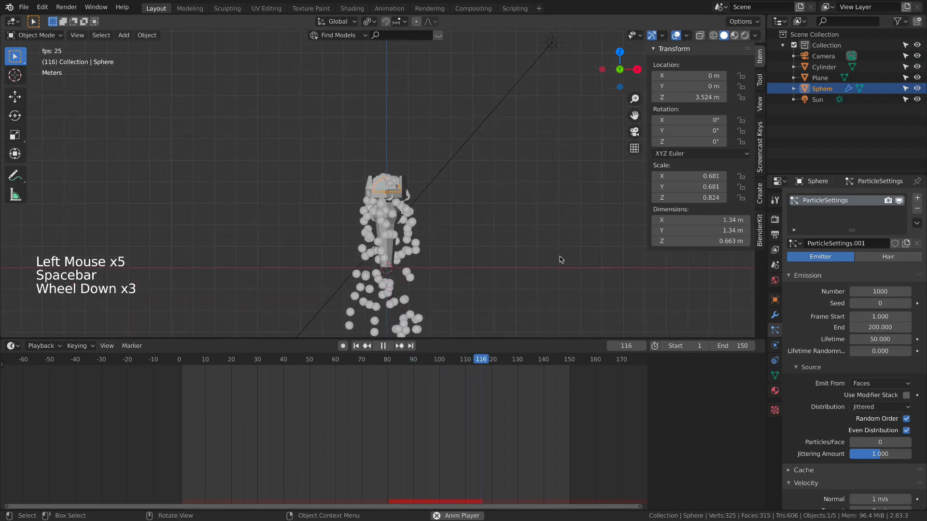
scroll(462, 219, down, 2)
middle_drag(424, 216, 507, 213)
scroll(507, 212, up, 3)
key(KP_1)
Set the Gravity field weight of the dome's particle system to 0.
scroll(800, 435, down, 17)
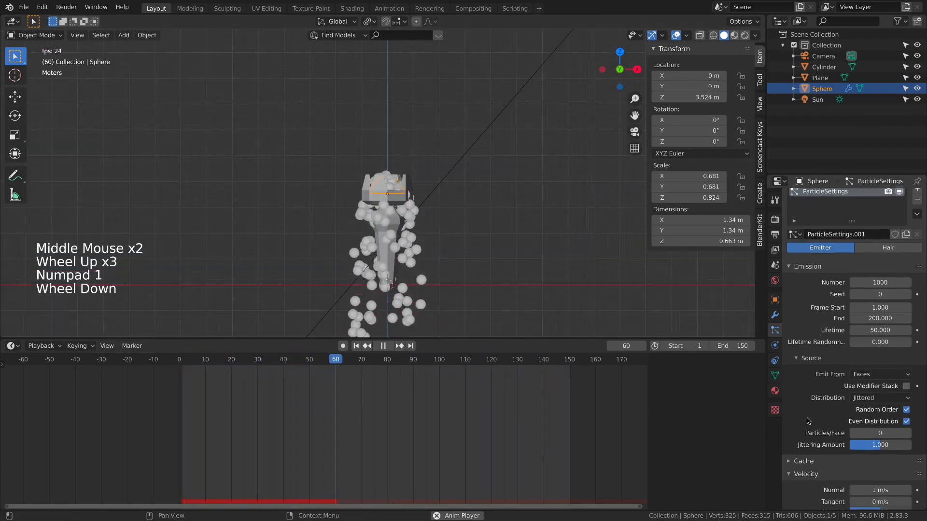
scroll(811, 444, down, 11)
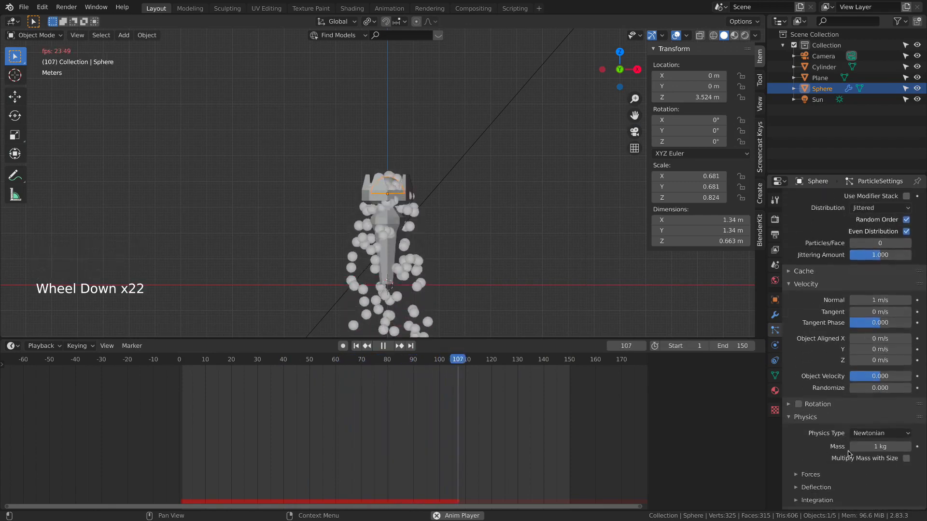
middle_drag(817, 459, 844, 251)
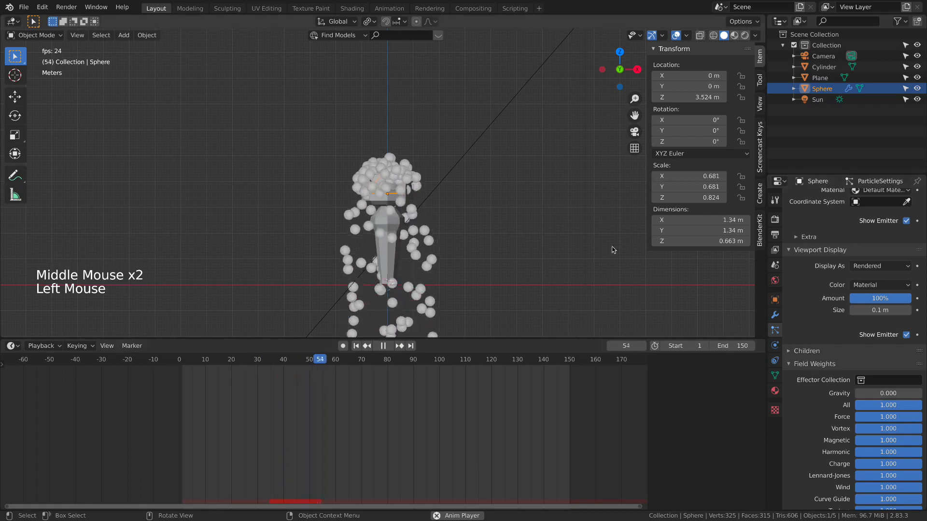
Replay the particle animation from the start to check the emission, and stop it at frame 11.
scroll(449, 249, up, 2)
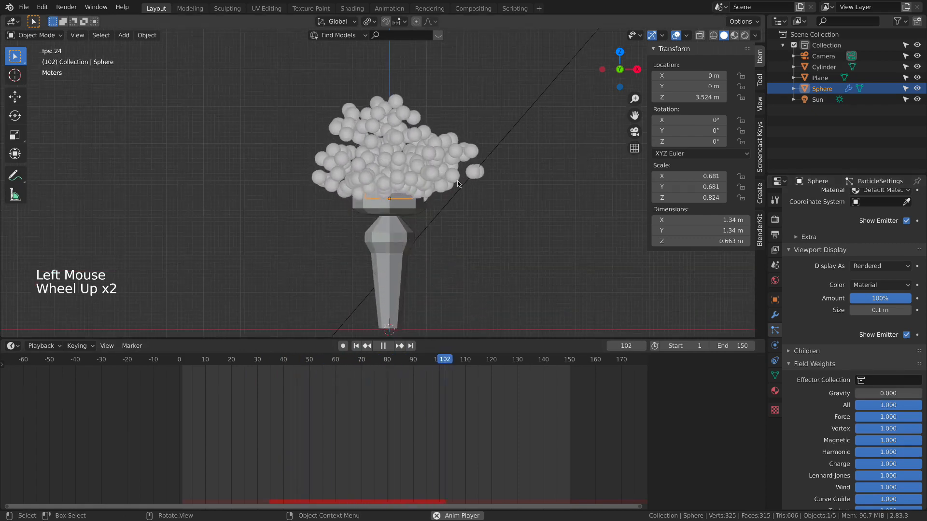
click(357, 346)
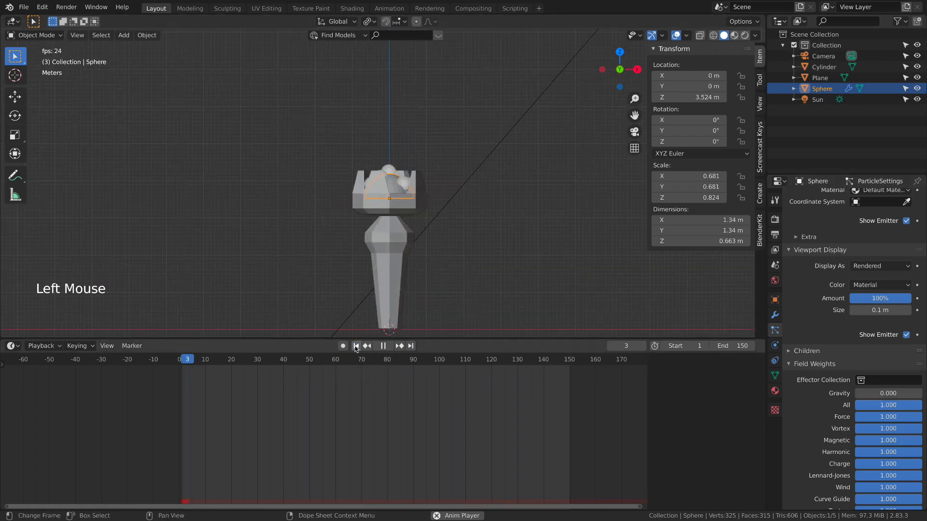
key(space)
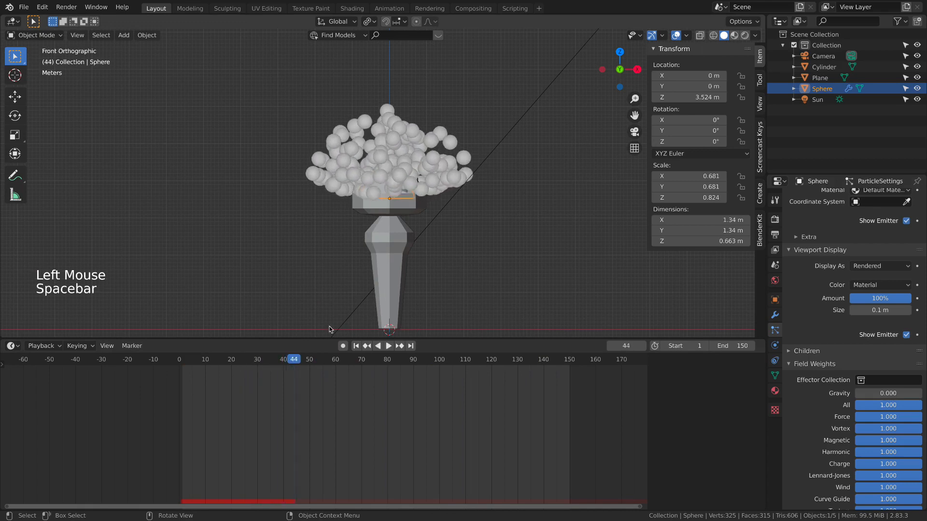
key(space)
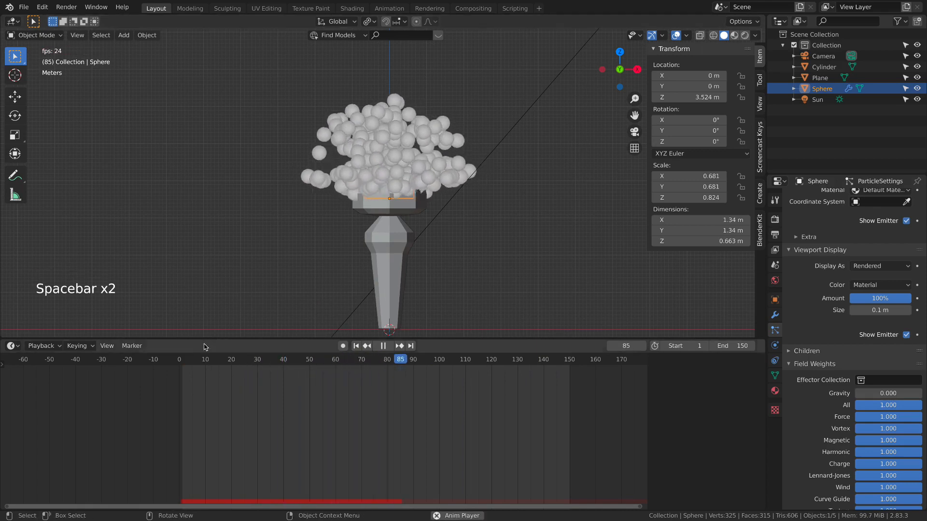
click(208, 360)
key(space)
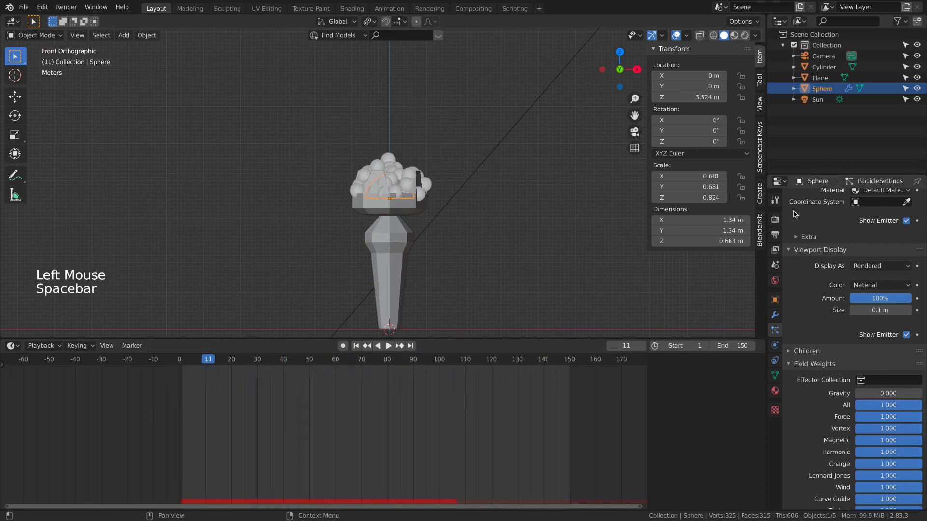
Set the sphere's particle emission to 500 particles ending at frame 150, and play the animation.
middle_drag(907, 338, 909, 190)
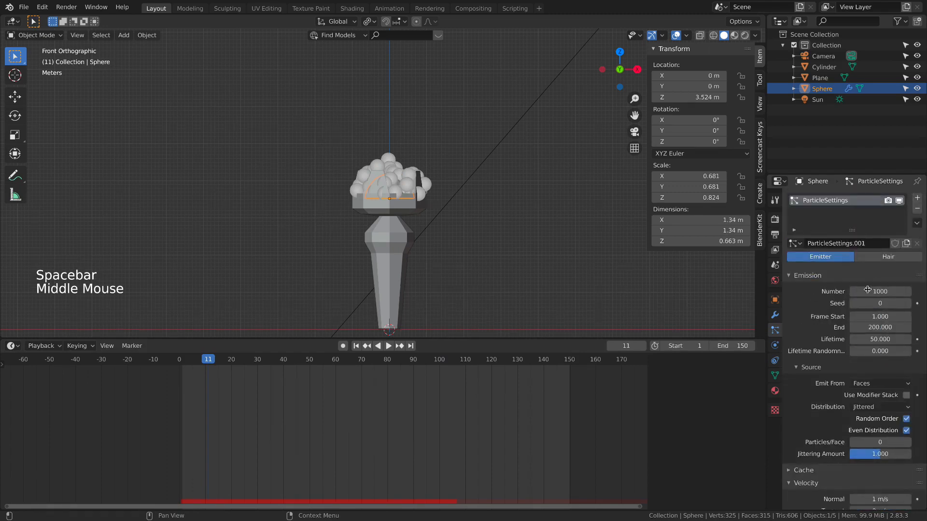
click(874, 292)
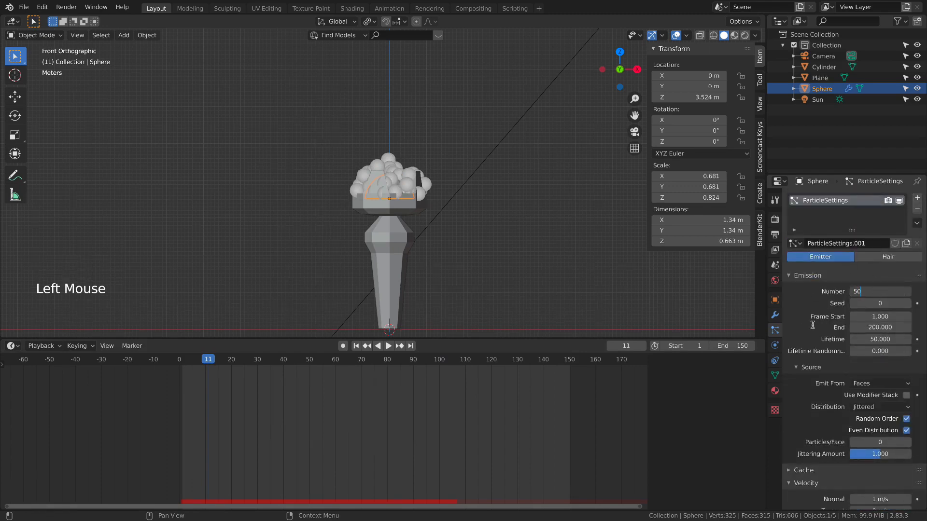
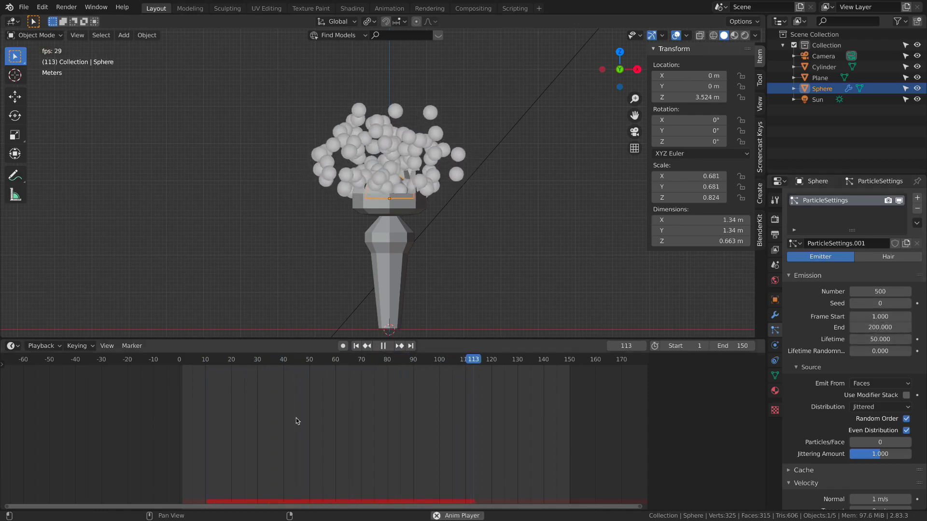
drag(183, 363, 569, 378)
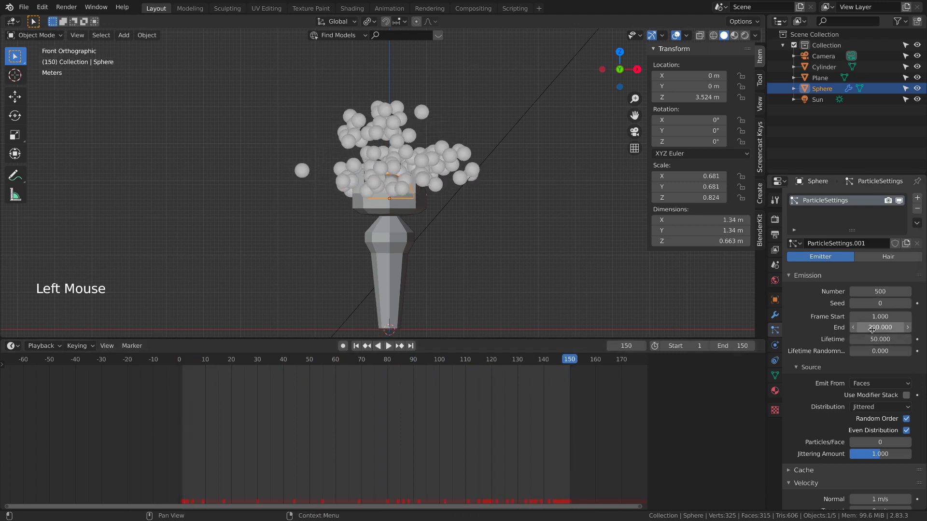
text(150)
key(Return)
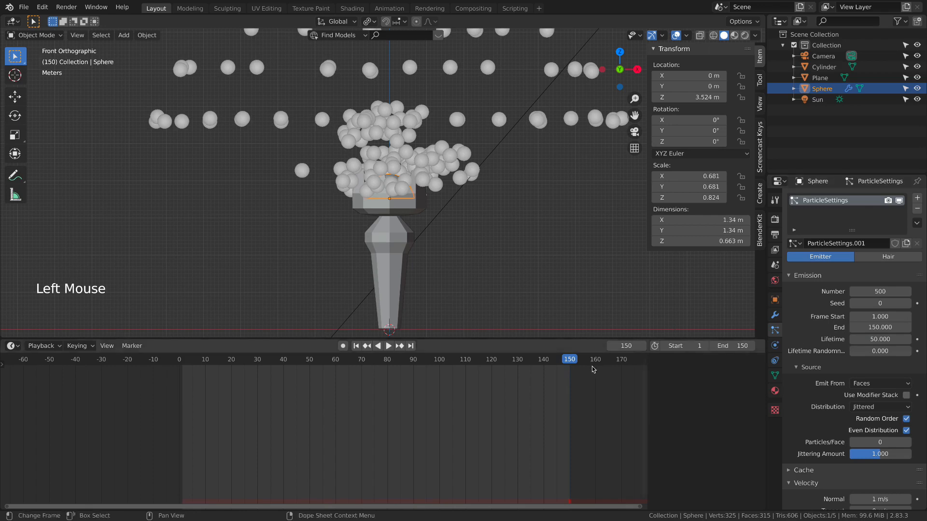
key(space)
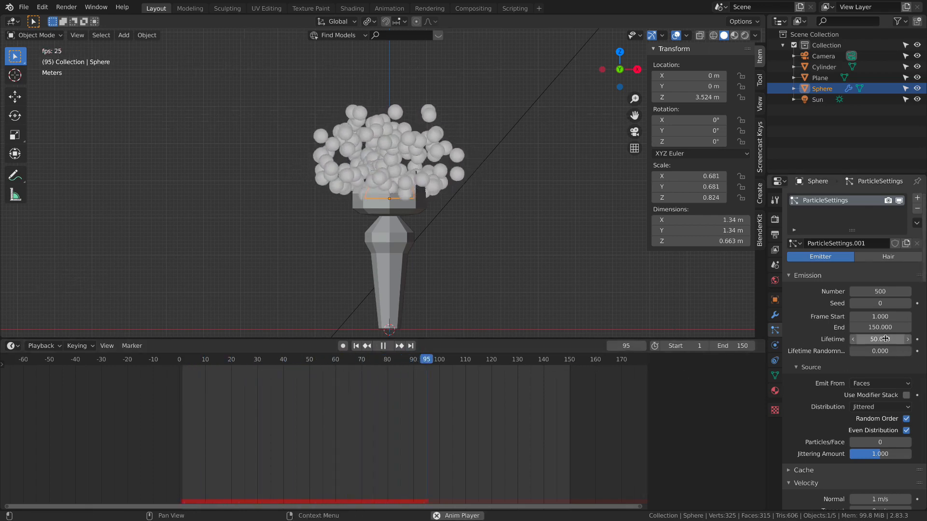
Set the particle lifetime to 30 frames.
click(864, 341)
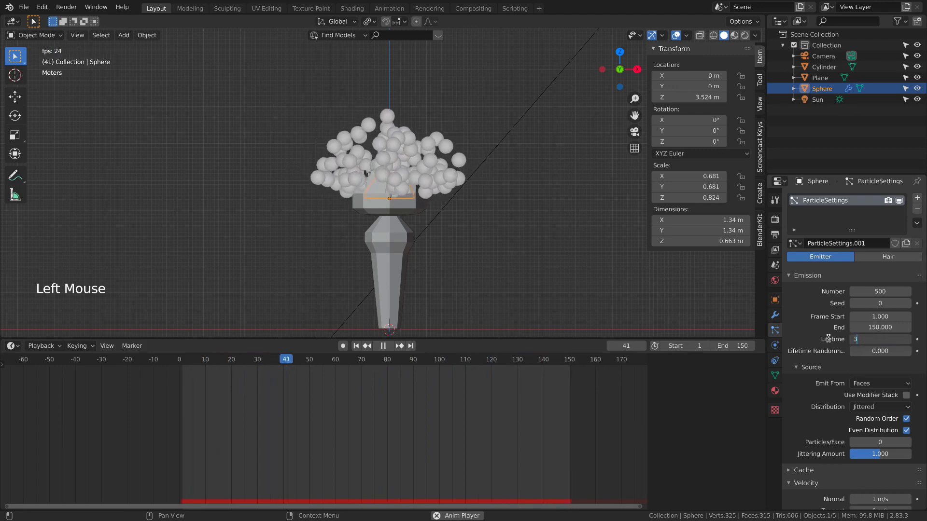
text(30)
key(Return)
Set the sphere emitter's particle lifetime to 40 frames and its lifetime randomness to 1.
click(554, 289)
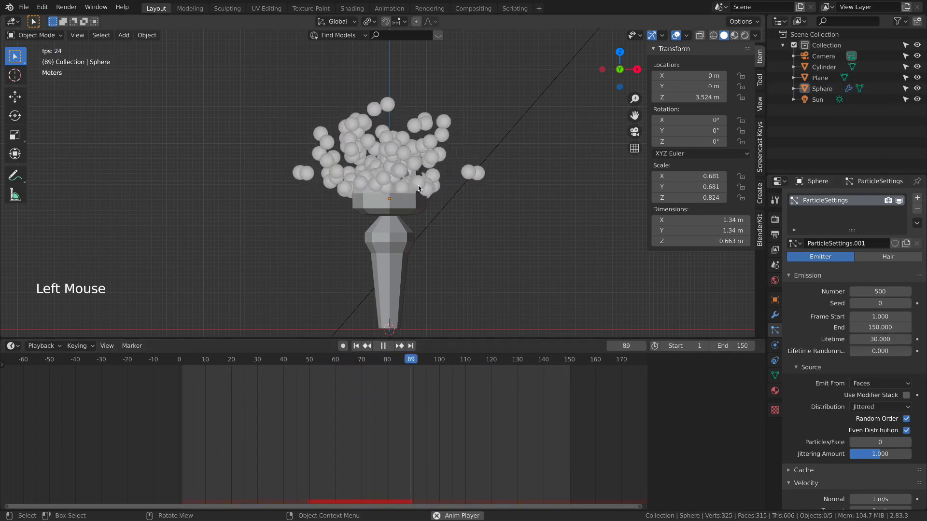
click(386, 178)
click(305, 138)
click(384, 192)
click(386, 186)
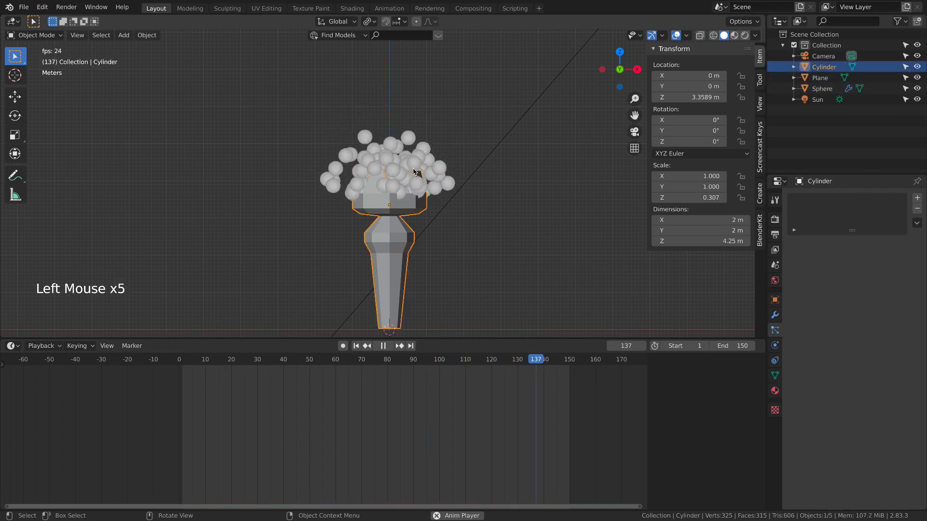
click(435, 170)
click(402, 176)
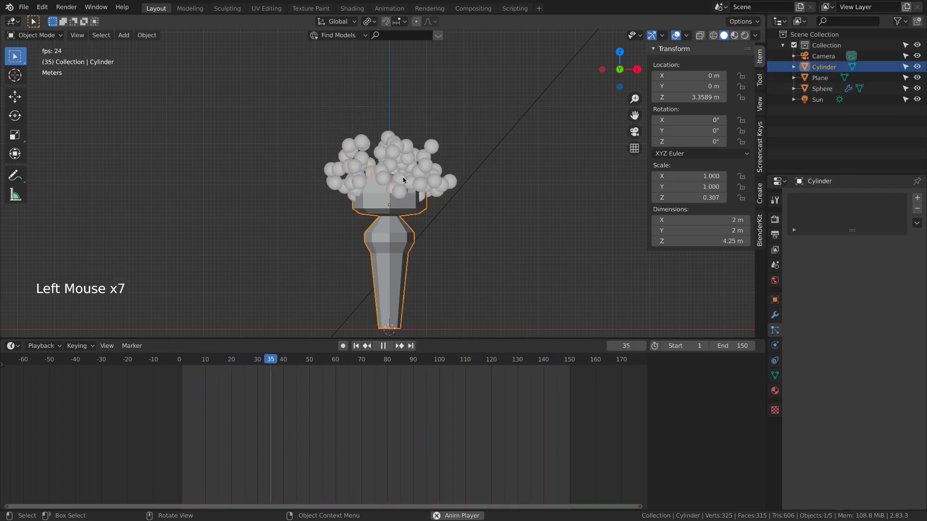
click(402, 177)
drag(866, 351, 909, 351)
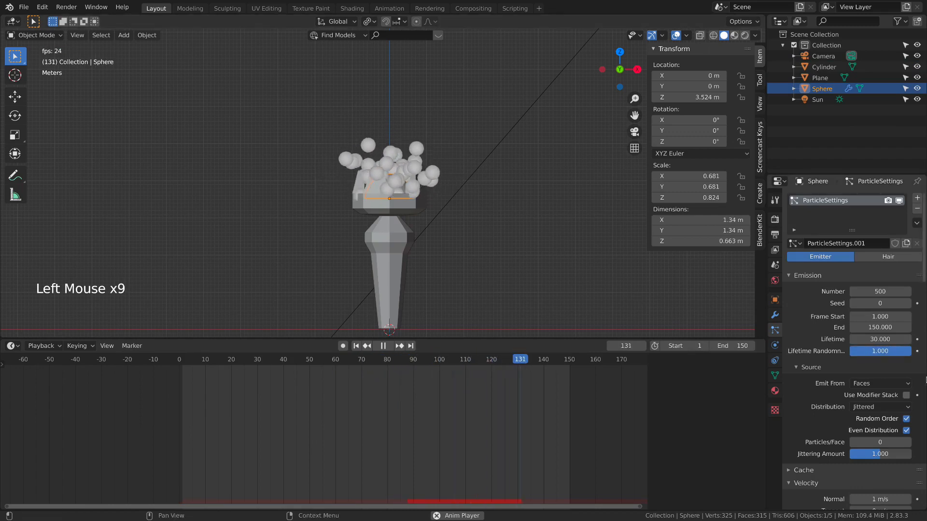
mouse_move(875, 341)
mouse_down()
mouse_move(897, 342)
mouse_move(867, 341)
mouse_up()
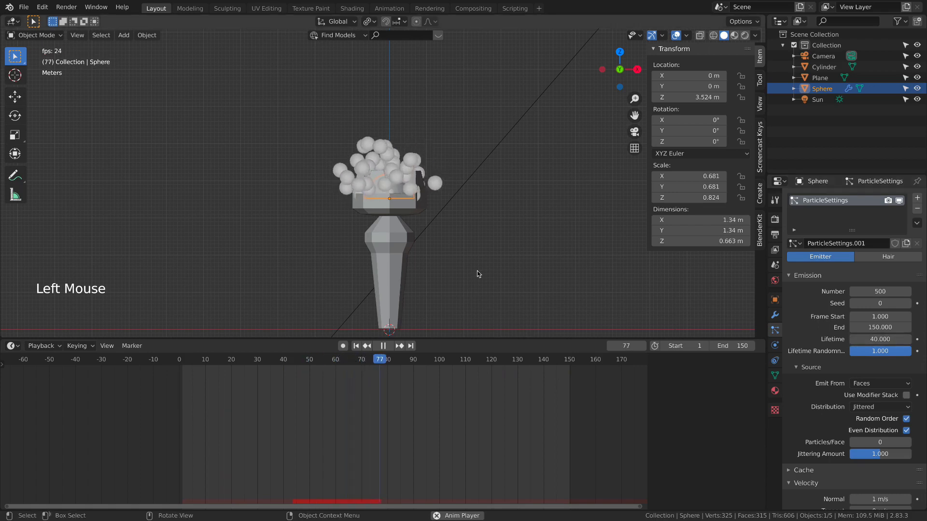
Add a force field of type Force at the scene origin.
scroll(459, 260, down, 2)
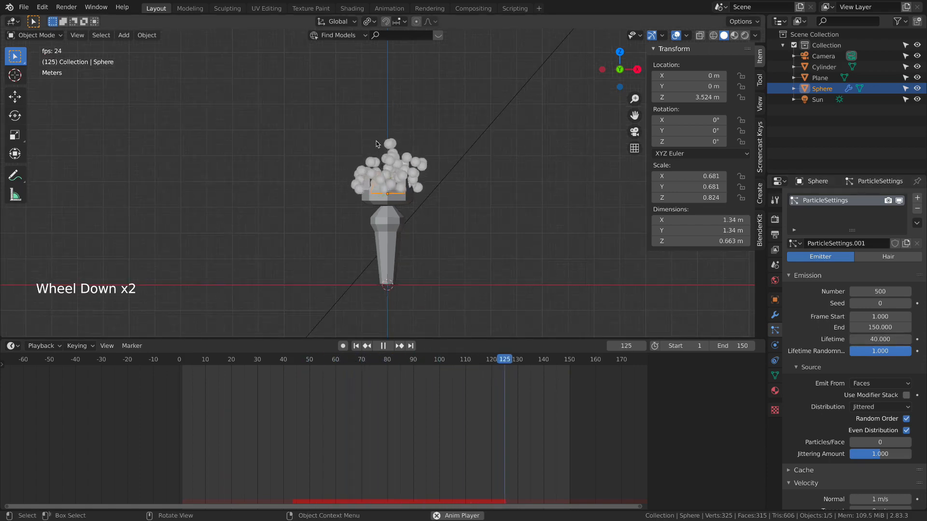
scroll(367, 141, down, 2)
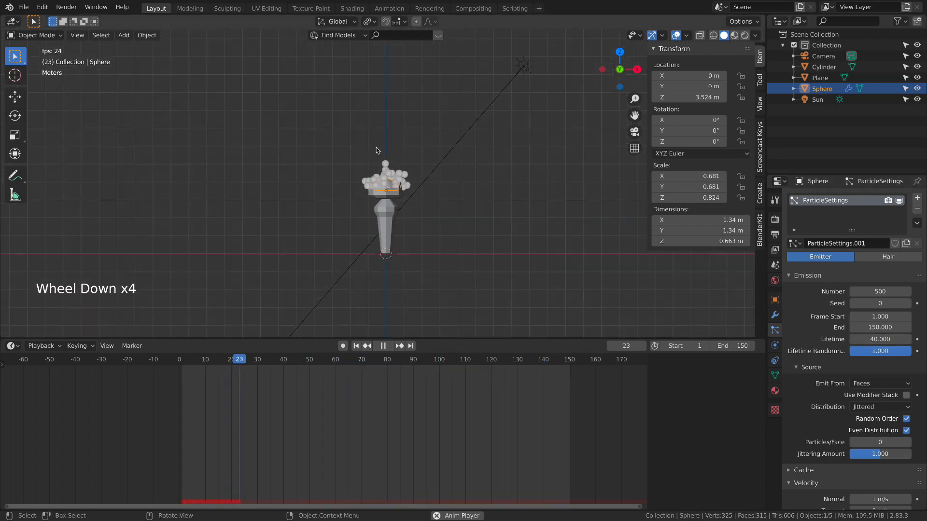
key(shift+a)
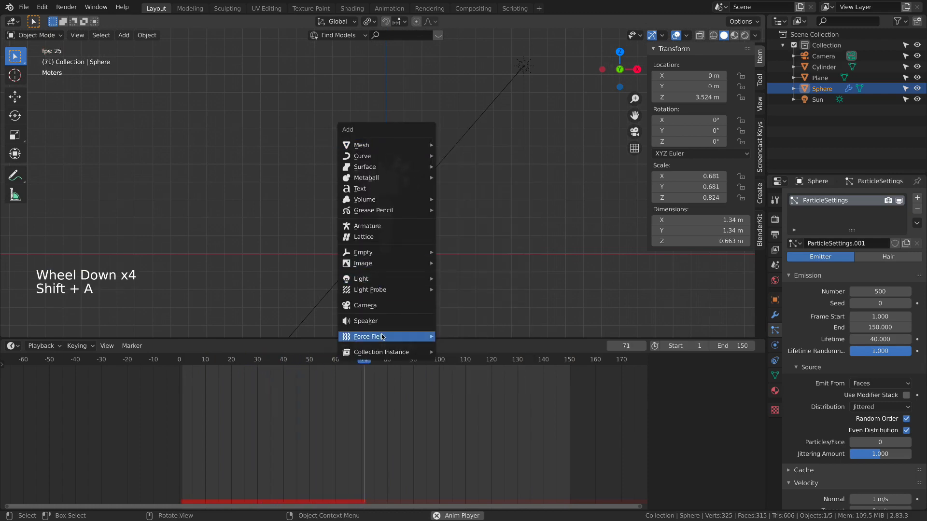
mouse_move(434, 336)
click(480, 341)
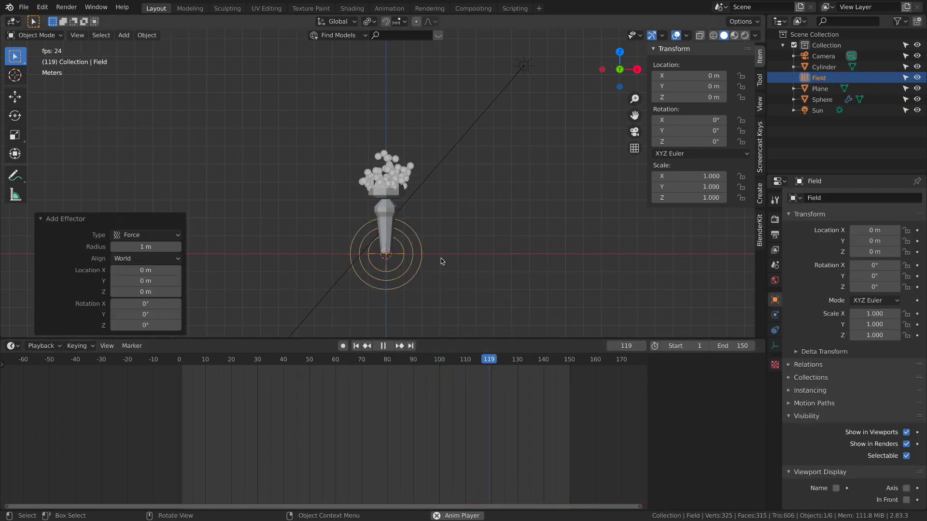
Raise the force field straight up along Z to about 7.82 m, above the torch.
key(g)
key(z)
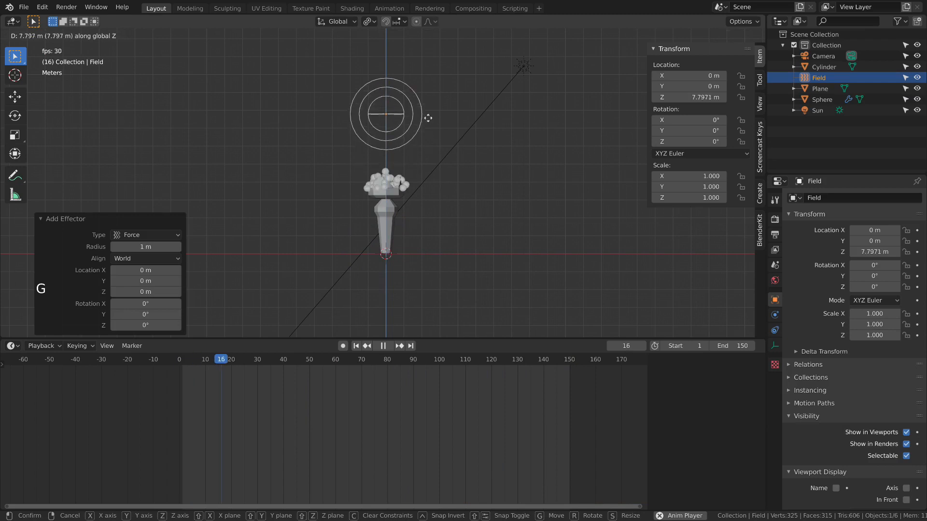
click(428, 118)
click(526, 201)
click(412, 114)
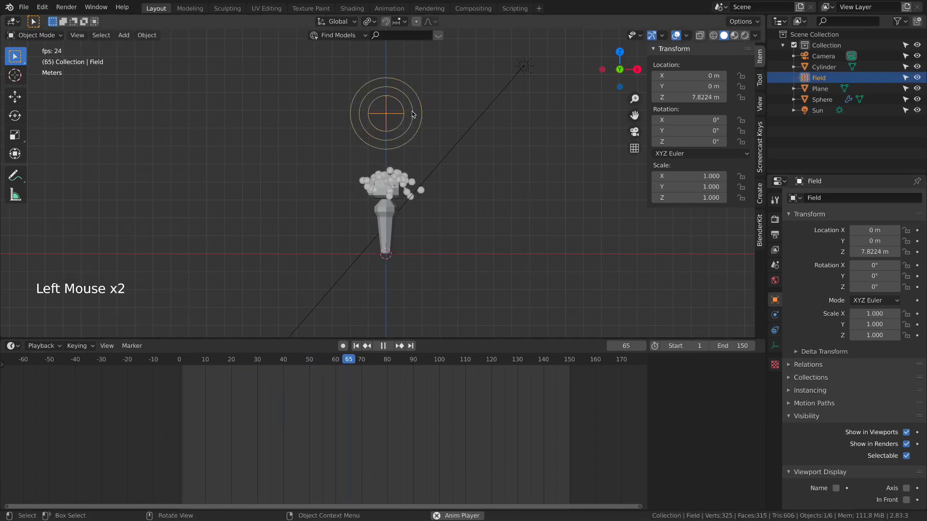
Set the force field's strength to -2.8 in its physics settings so it attracts the particles.
click(774, 331)
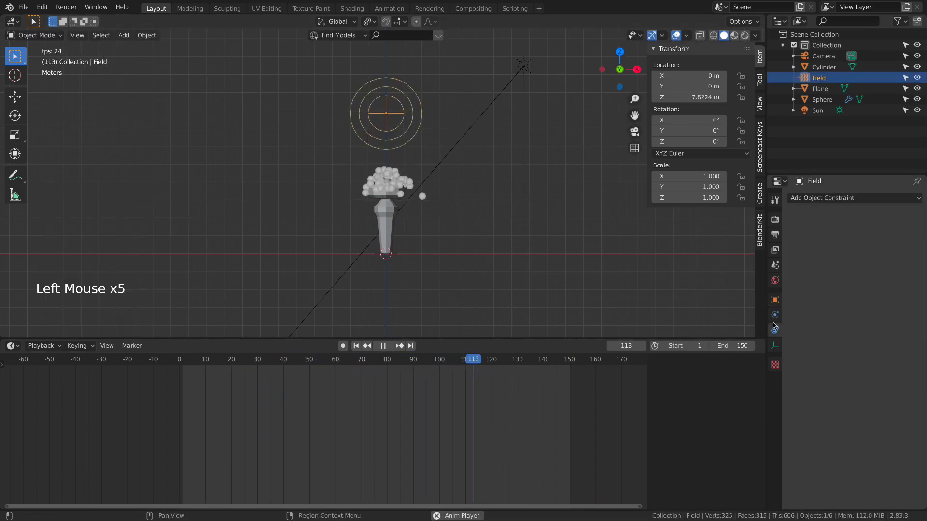
click(775, 315)
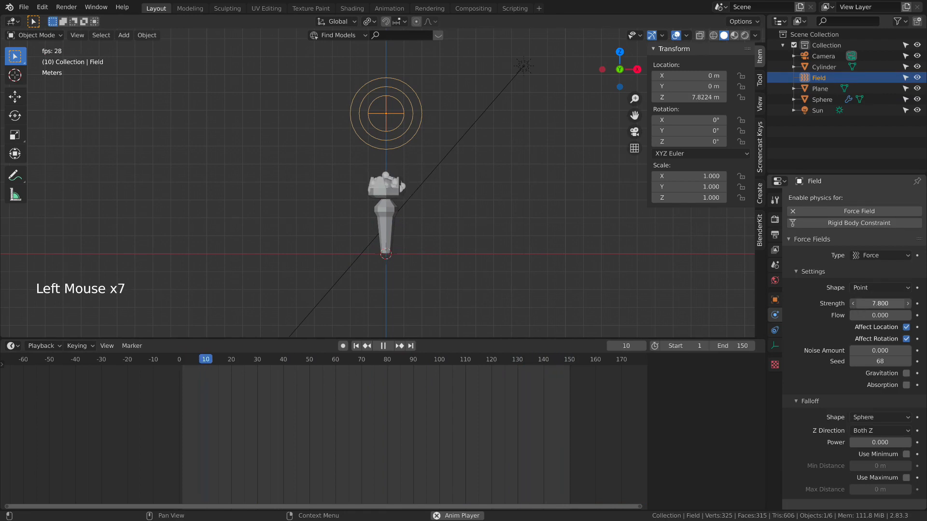
drag(886, 303, 884, 303)
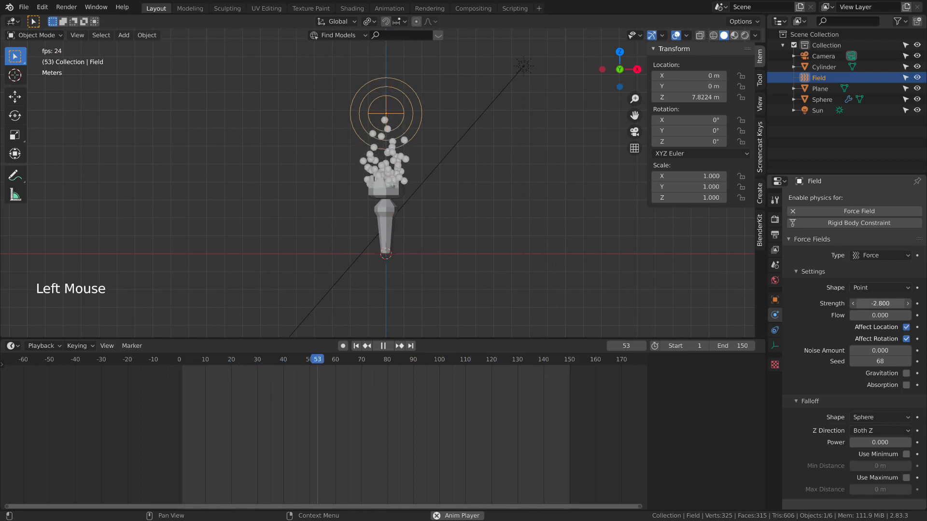
Preview the torch and particles in rendered shading and return to solid shading.
key(f)
key(z)
click(398, 106)
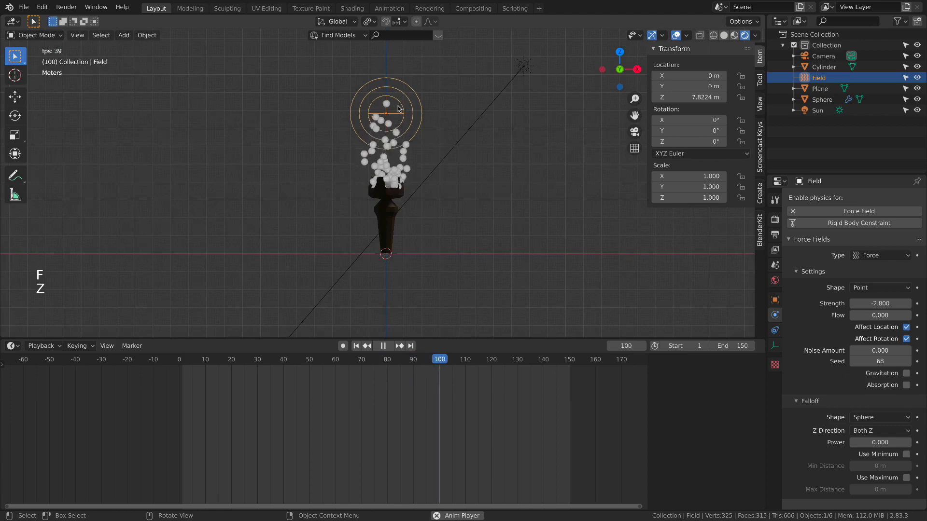
key(z)
Raise the force field farther above the torch along Z, to a height of about 10.52 m.
key(g)
key(z)
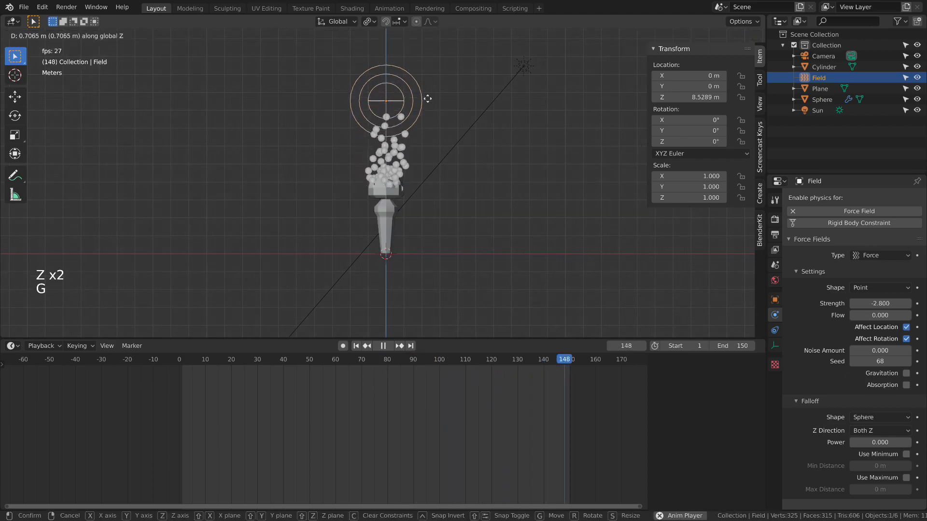
click(426, 79)
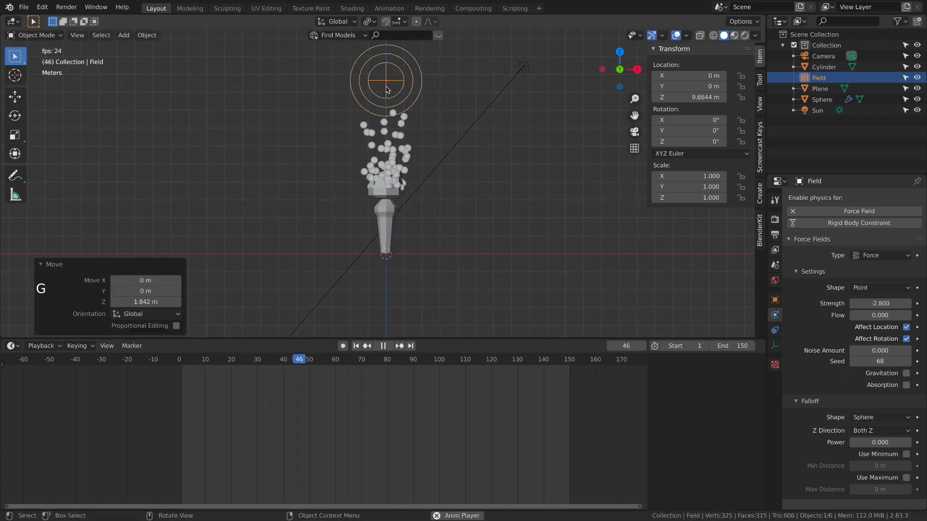
shift+middle_drag(386, 89, 408, 251)
key(g)
key(z)
click(465, 248)
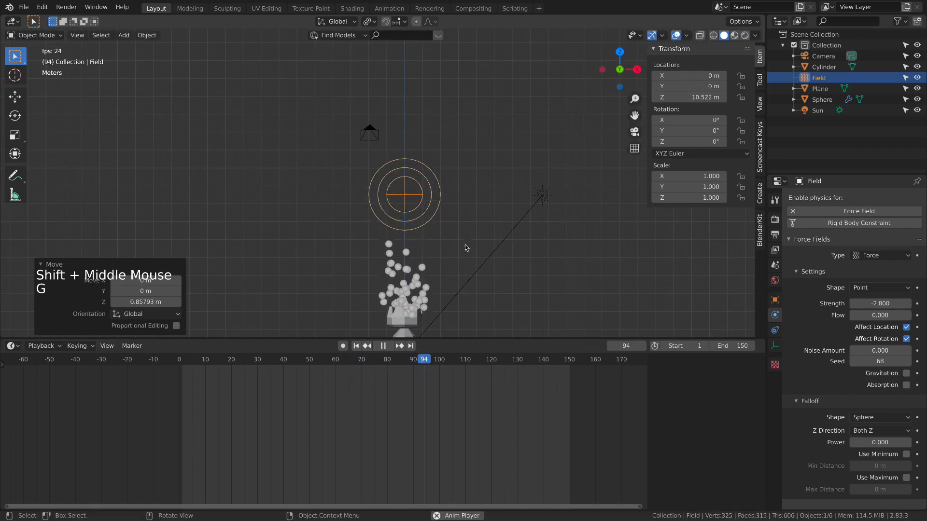
Examine the particle flow between the torch bowl and the force field up close.
scroll(501, 304, down, 2)
shift+middle_drag(462, 293, 449, 232)
scroll(434, 238, up, 6)
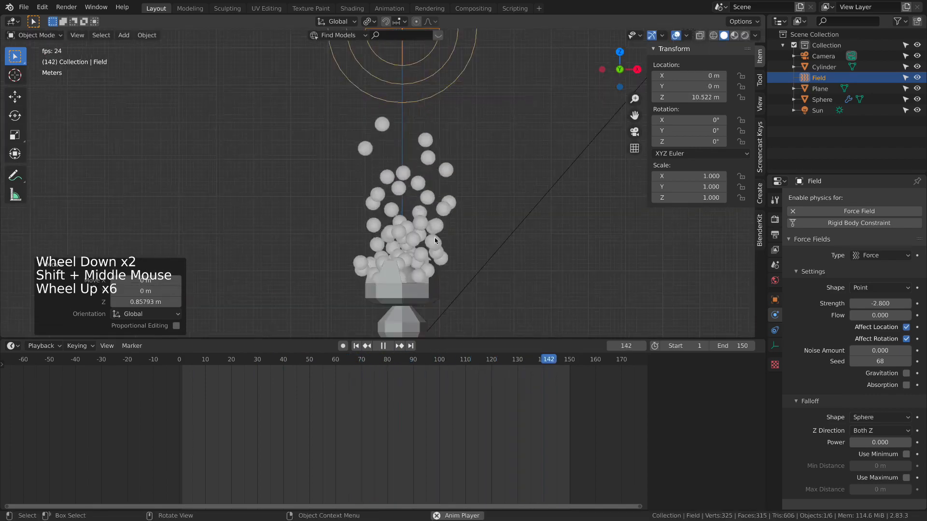
click(471, 259)
click(404, 98)
click(404, 87)
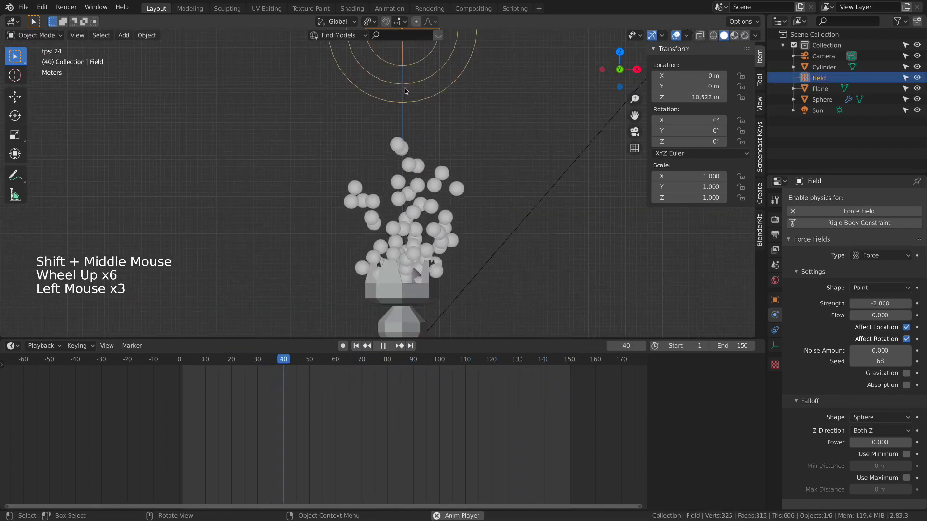
scroll(452, 163, down, 3)
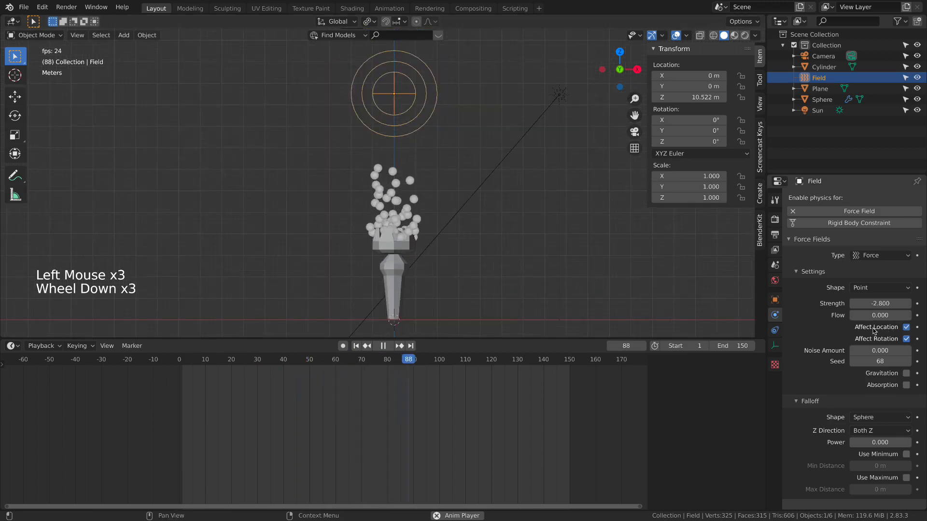
Set the force field's noise amount to 5.
drag(879, 351, 903, 350)
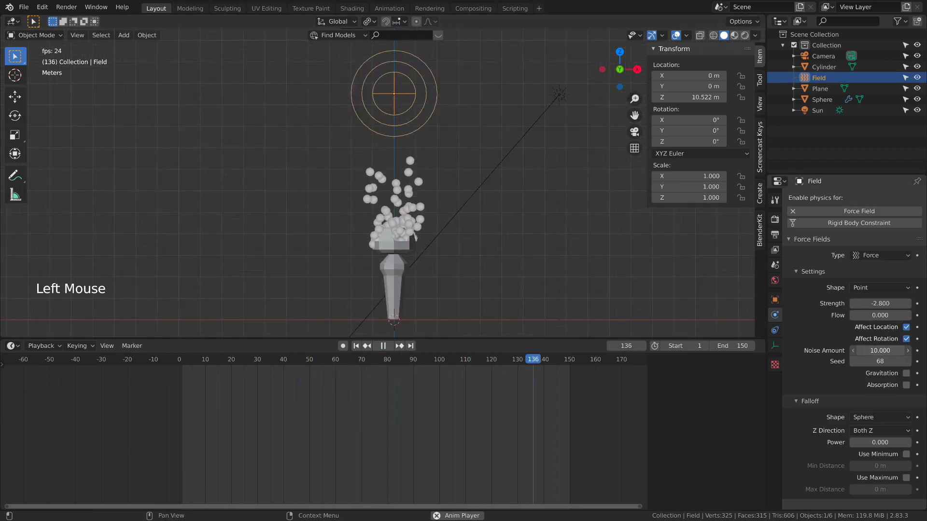
click(873, 351)
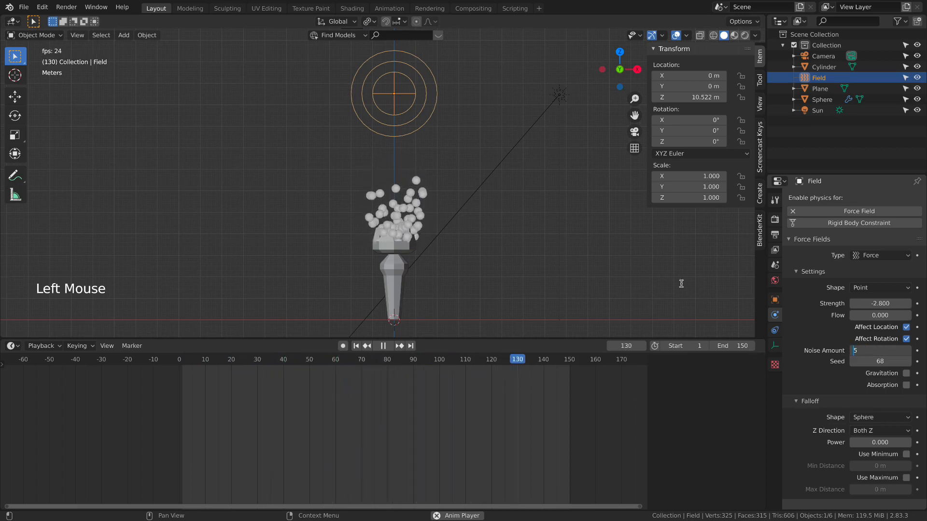
text(5)
key(Return)
Try a higher placement for the force field and settle it along Z at about 10.48 m.
click(422, 120)
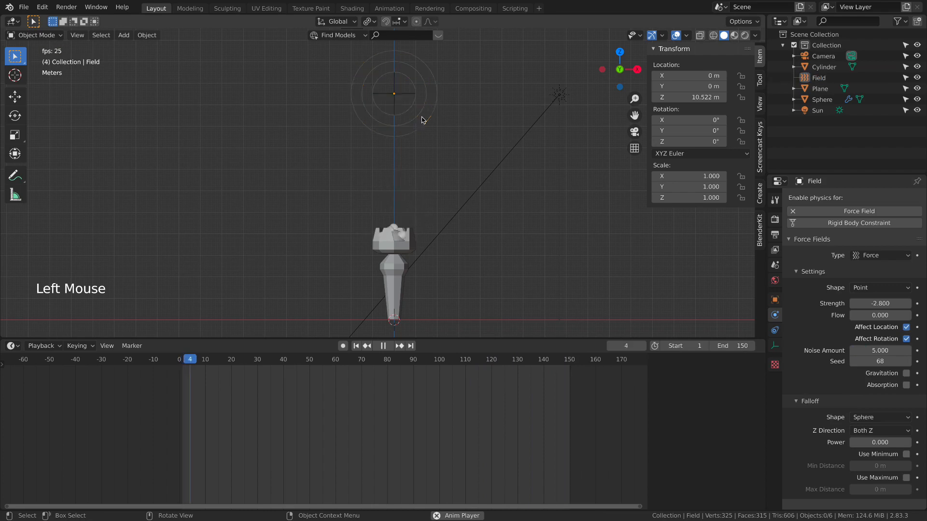
click(404, 139)
key(g)
click(394, 58)
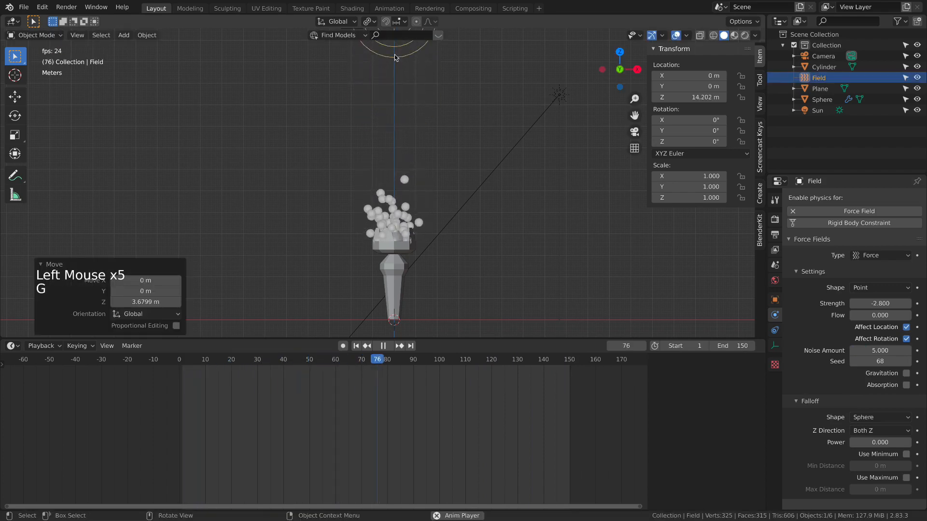
key(g)
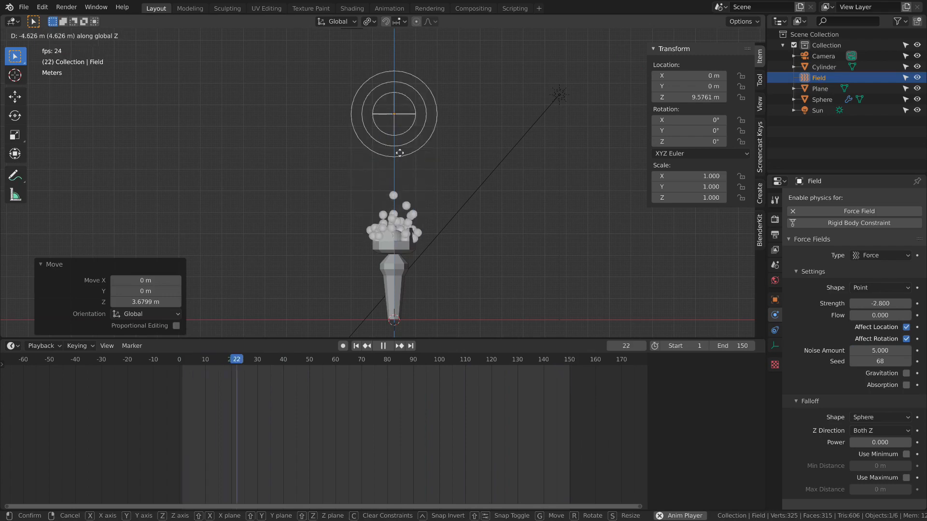
click(400, 146)
Inspect the flame particles in a perspective view and reselect the force field.
scroll(409, 235, down, 1)
mouse_move(409, 235)
middle_down()
mouse_move(350, 256)
mouse_move(411, 243)
middle_up()
scroll(410, 244, up, 3)
click(414, 244)
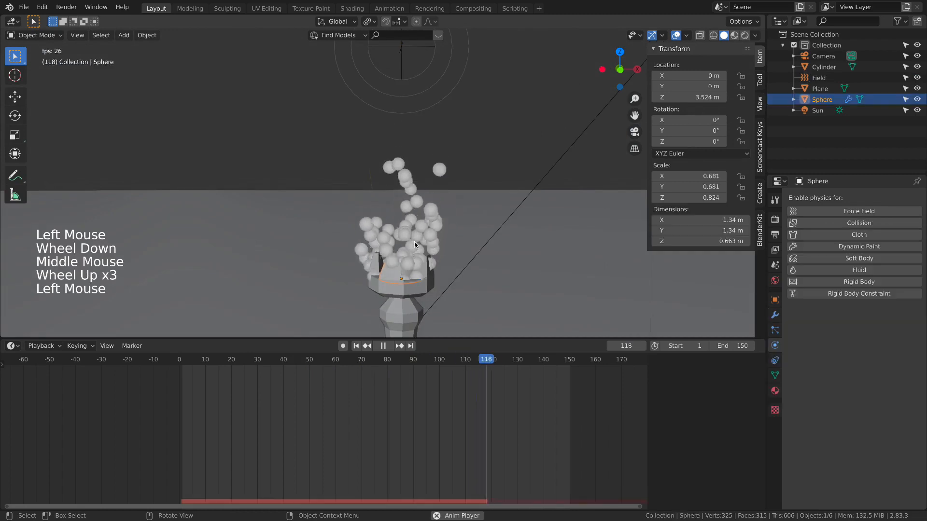
scroll(414, 244, down, 3)
click(418, 136)
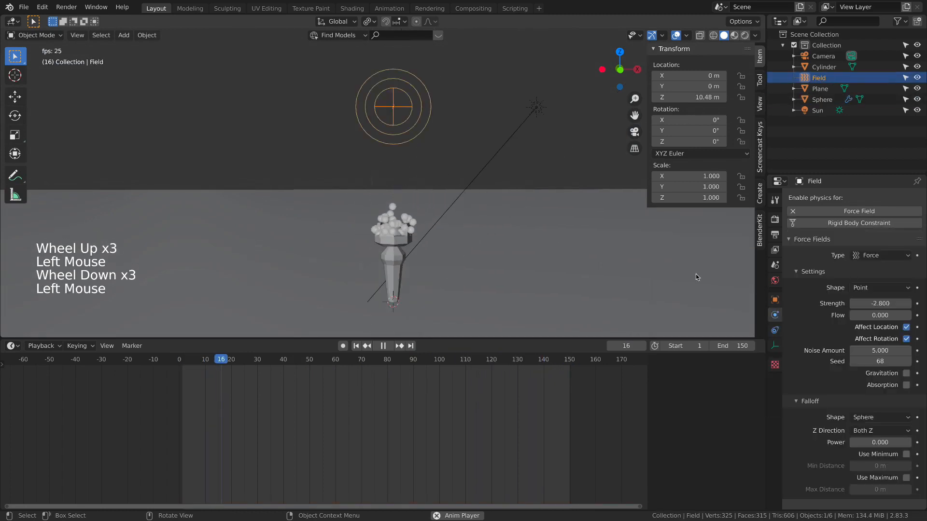
Set the force field's noise seed to 128 and enable Absorption.
scroll(861, 353, down, 9)
click(867, 362)
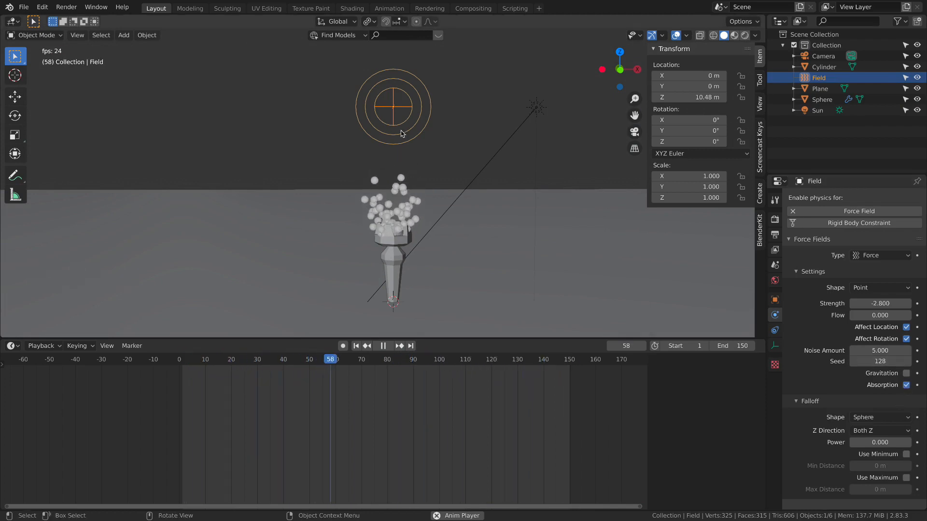
click(886, 257)
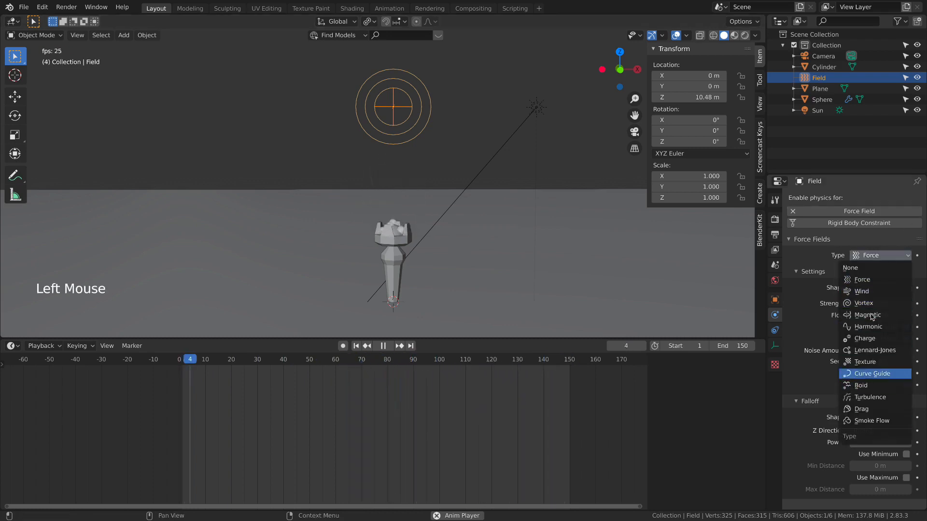
scroll(484, 270, down, 3)
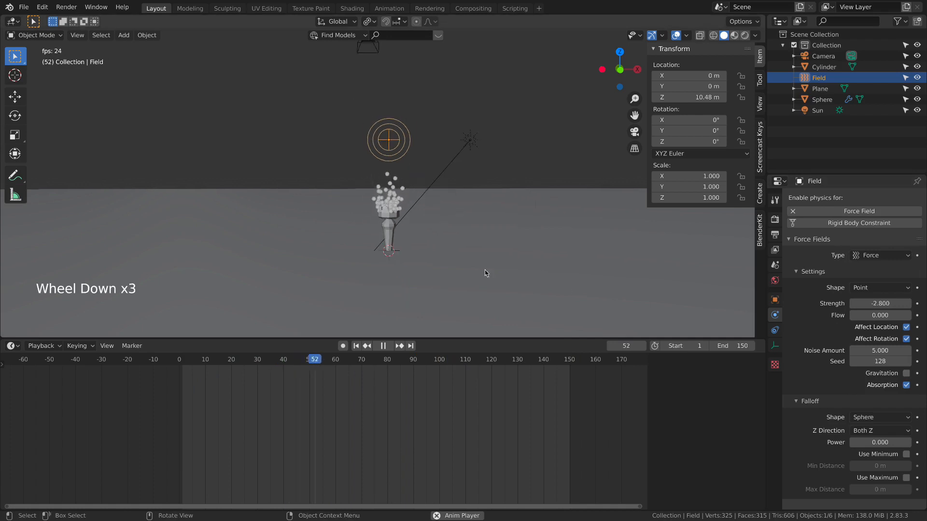
Stop the playback and place the 3D cursor far from the torch, at about X 53.5 m and Y -1.78 m.
scroll(392, 216, up, 5)
key(KP_1)
key(shift+a)
mouse_move(615, 274)
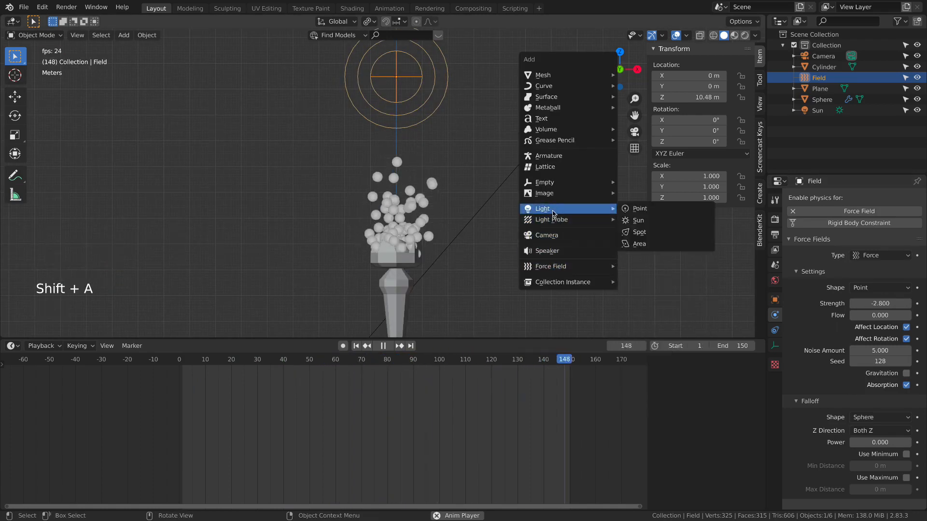
mouse_move(583, 107)
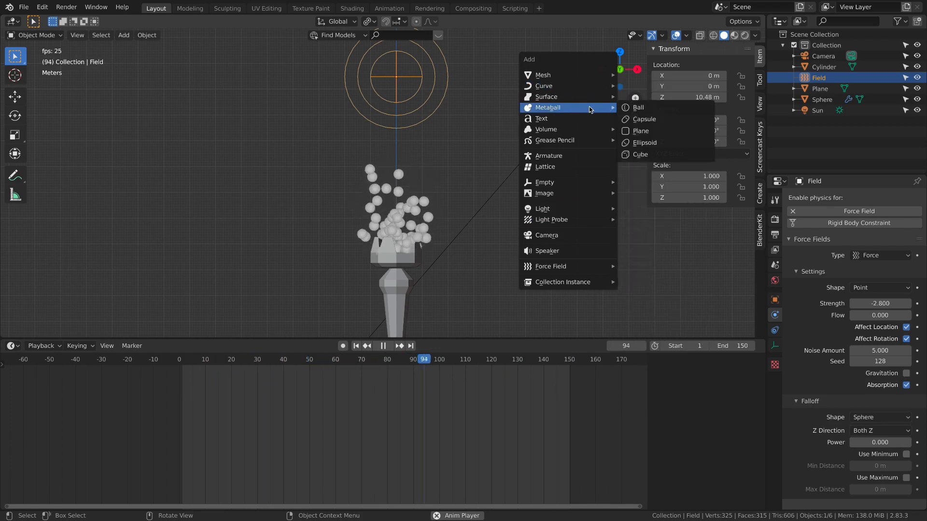
key(space)
scroll(516, 267, down, 4)
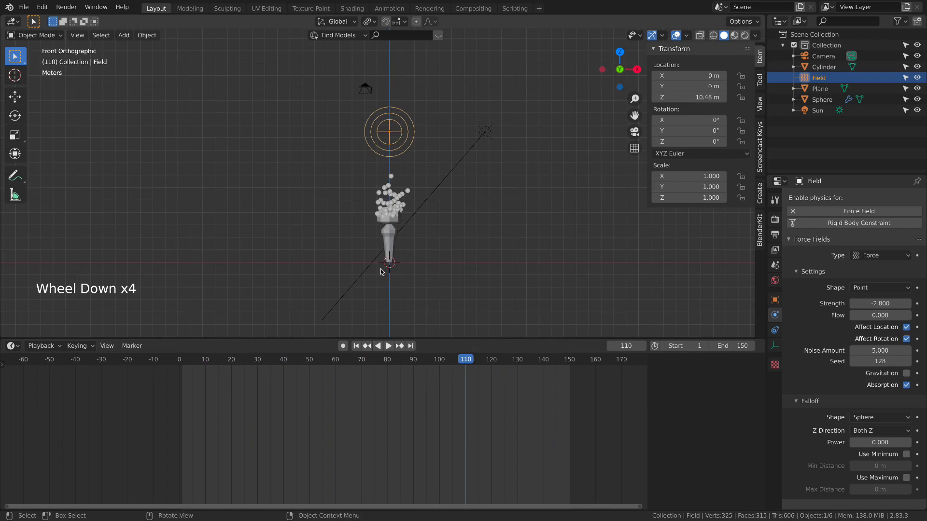
scroll(390, 267, down, 3)
key(KP_7)
scroll(513, 225, down, 6)
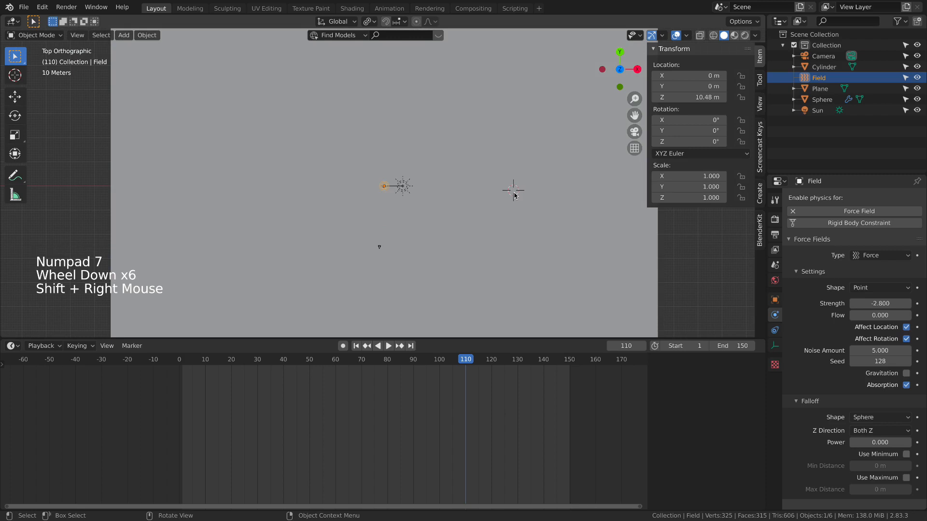
Add a ball metaball with a 2 m radius at the 3D cursor.
key(KP_1)
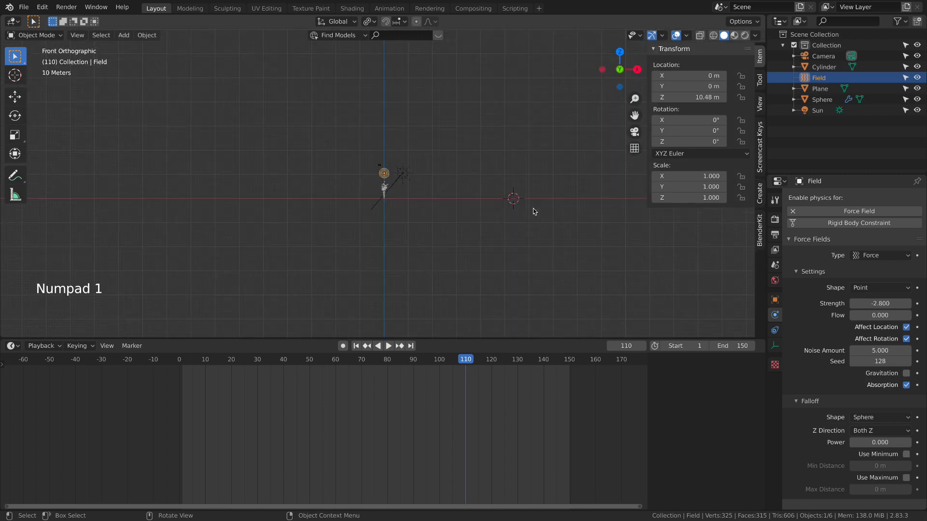
key(shift+a)
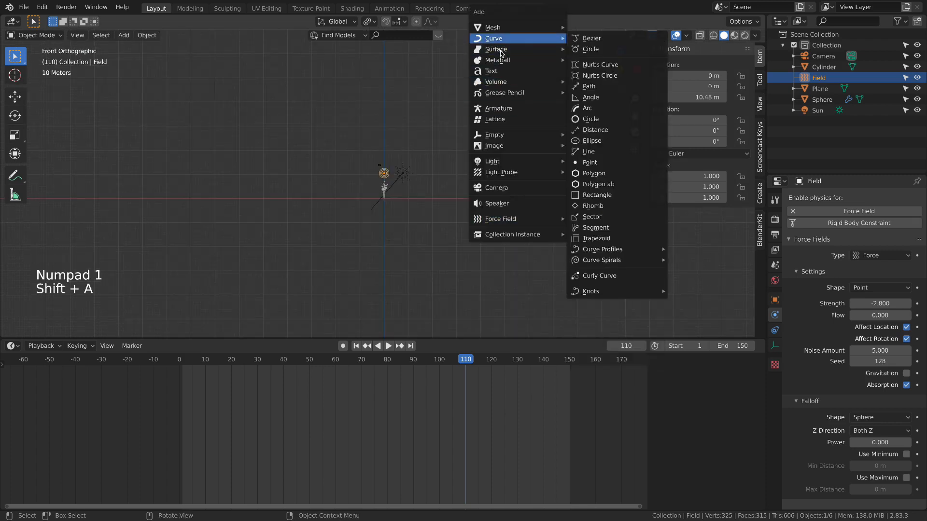
mouse_move(536, 62)
click(591, 60)
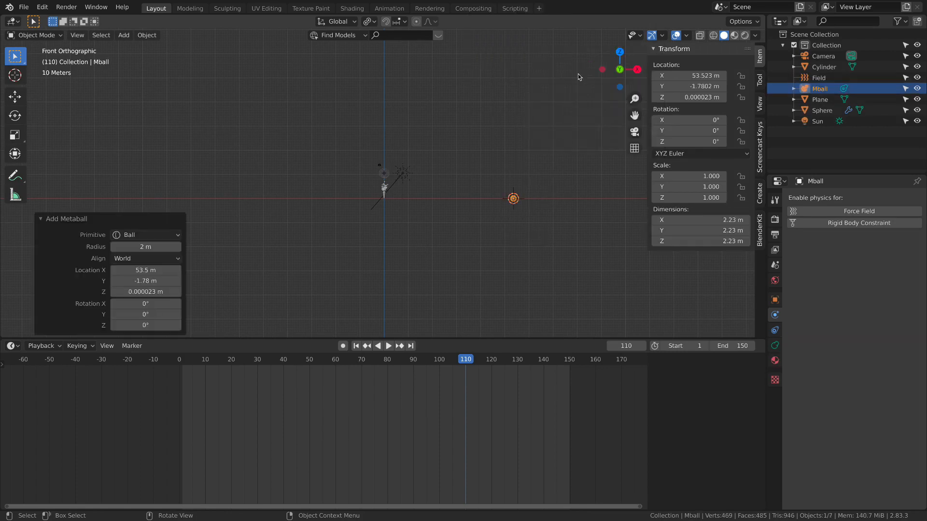
Raise the metaball about 1.64 m along Z, off the ground line.
scroll(409, 235, up, 3)
shift+middle_drag(582, 217, 252, 224)
scroll(256, 225, up, 1)
shift+middle_drag(343, 246, 401, 237)
shift+scroll(404, 237, up, 3)
scroll(406, 238, up, 1)
scroll(351, 260, up, 3)
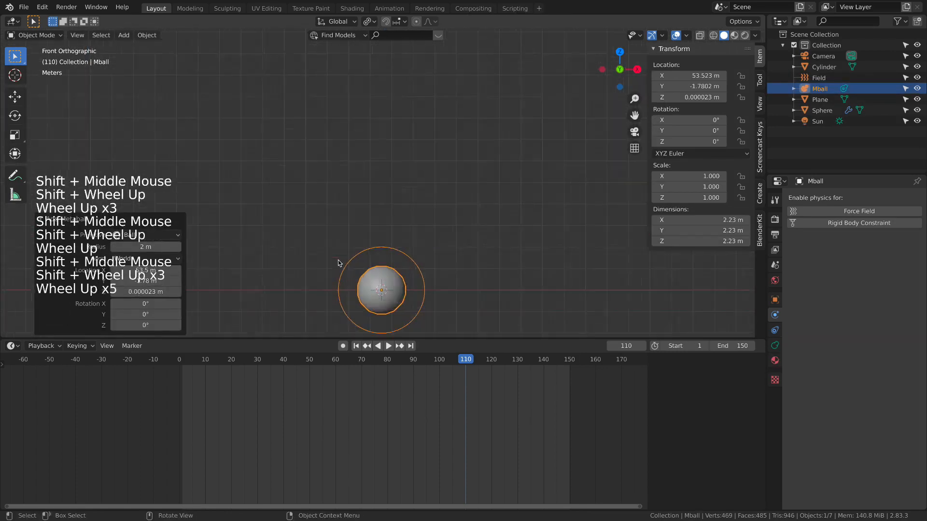
shift+middle_drag(337, 263, 370, 156)
scroll(440, 215, up, 3)
key(g)
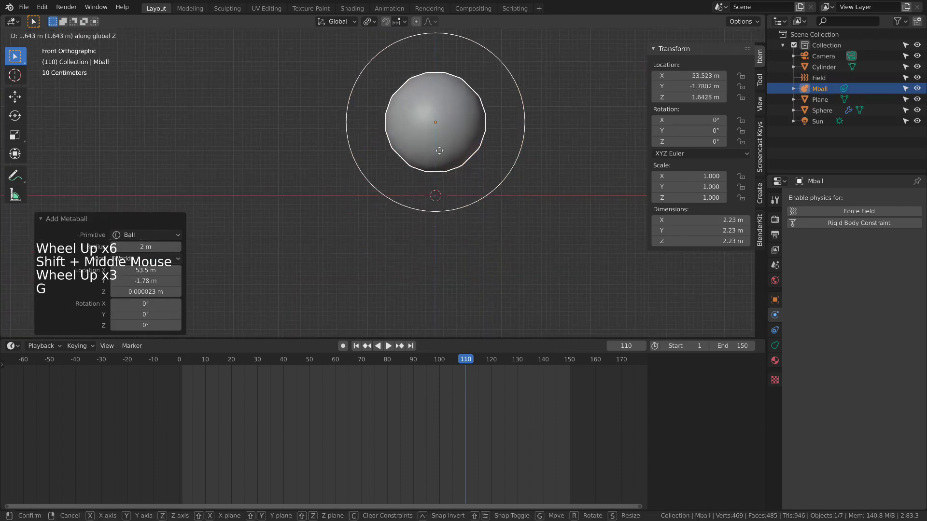
click(427, 123)
shift+middle_drag(424, 146, 375, 244)
scroll(449, 205, down, 4)
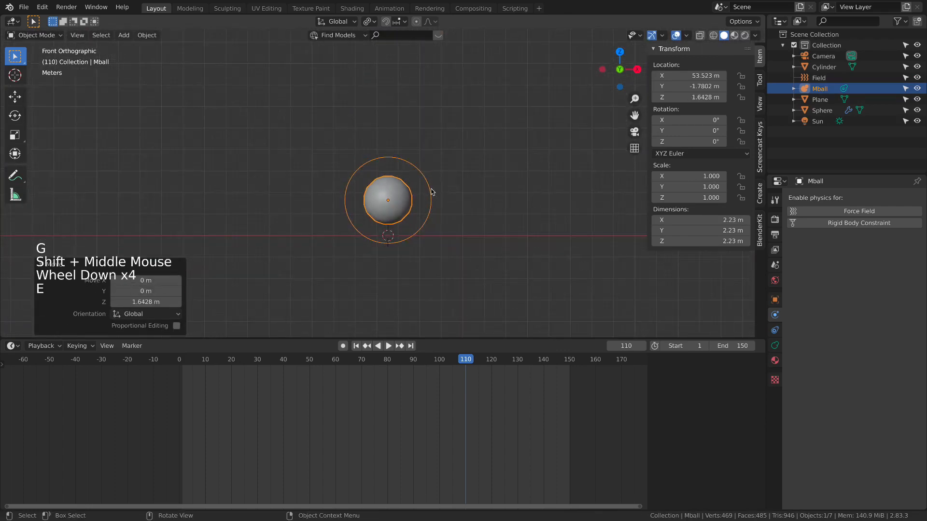
In Edit Mode, shrink the metaball element to a radius of about 1.84 m and shift it away from its origin.
key(Tab)
click(405, 193)
key(a)
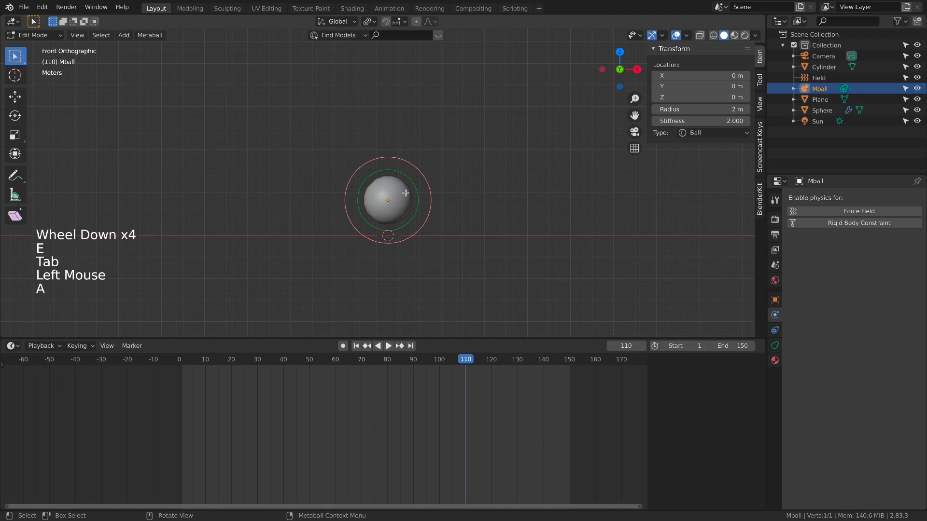
key(s)
click(415, 185)
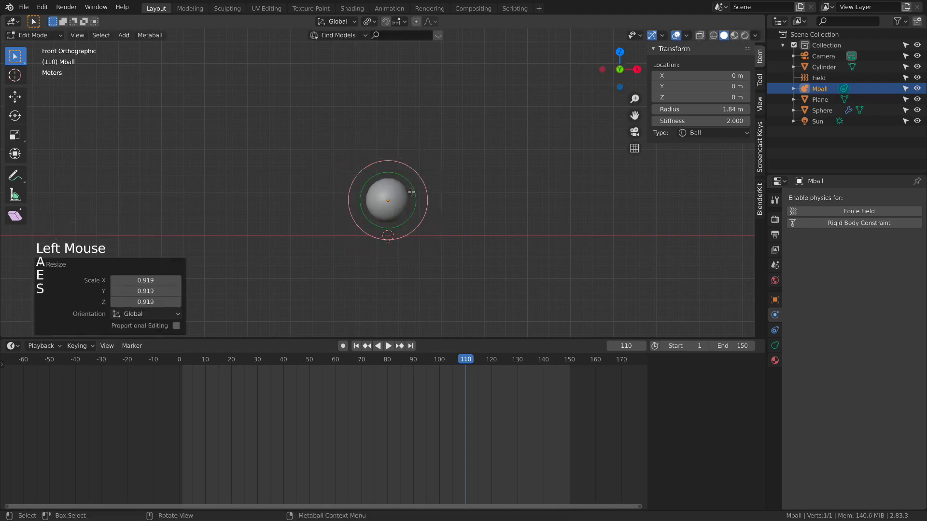
key(g)
key(e)
click(410, 184)
key(Tab)
click(410, 184)
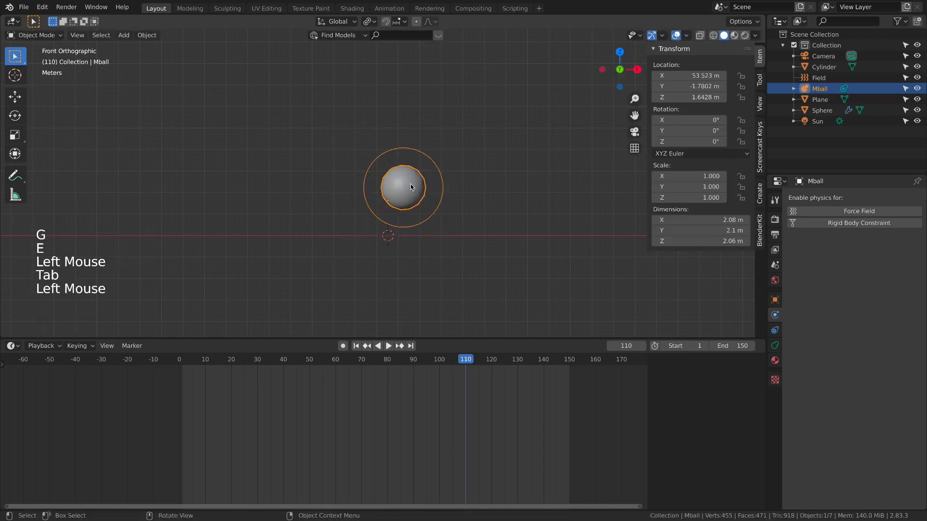
Move the metaball object to about X 52.56 m and Z 1.33 m, finishing in Object Mode.
key(g)
click(386, 202)
key(Tab)
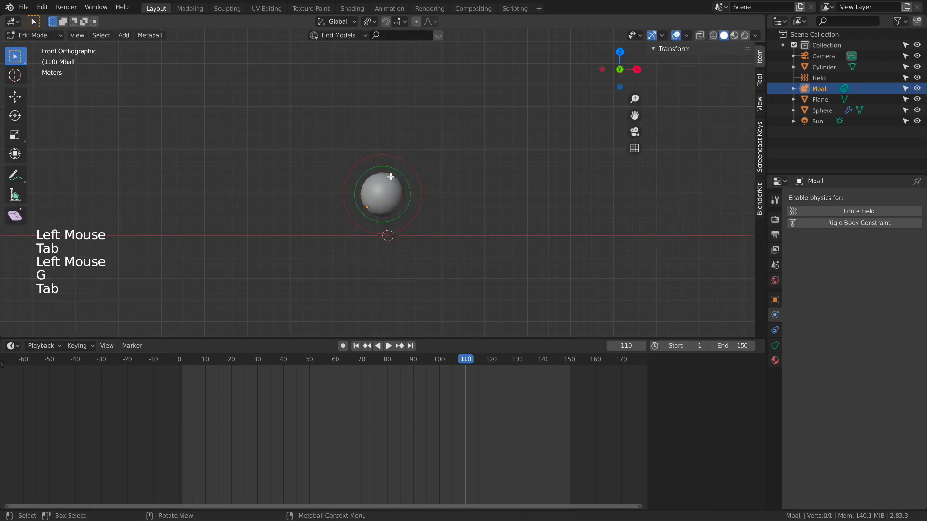
key(Tab)
key(Tab)
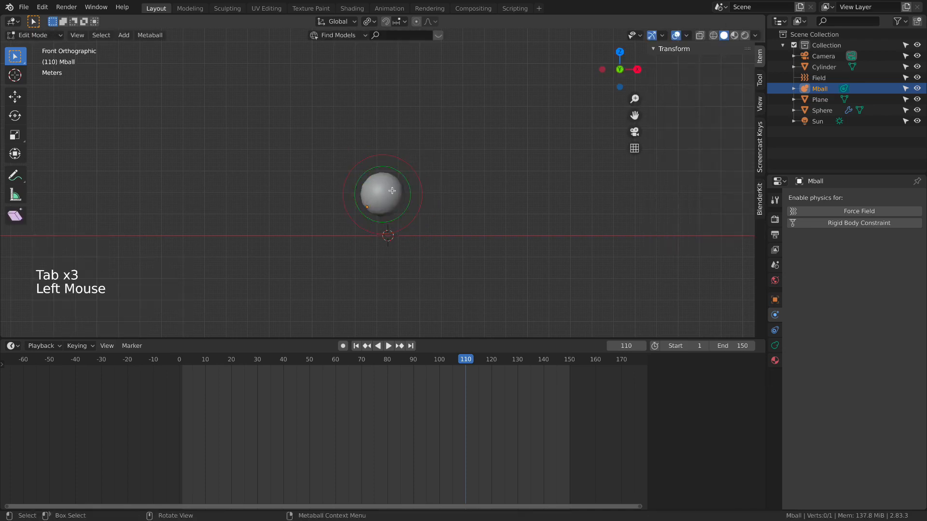
key(Tab)
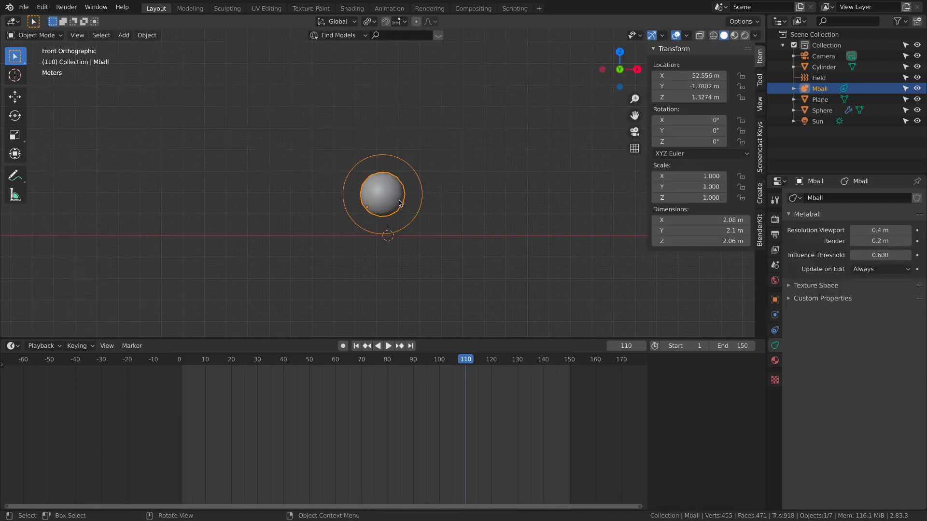
Duplicate the metaball up beside the original and scale the copy to about 0.636 so the two shapes merge.
mouse_move(400, 203)
middle_down()
mouse_move(413, 203)
mouse_move(400, 202)
middle_up()
key(KP_1)
scroll(400, 203, up, 2)
key(shift+d)
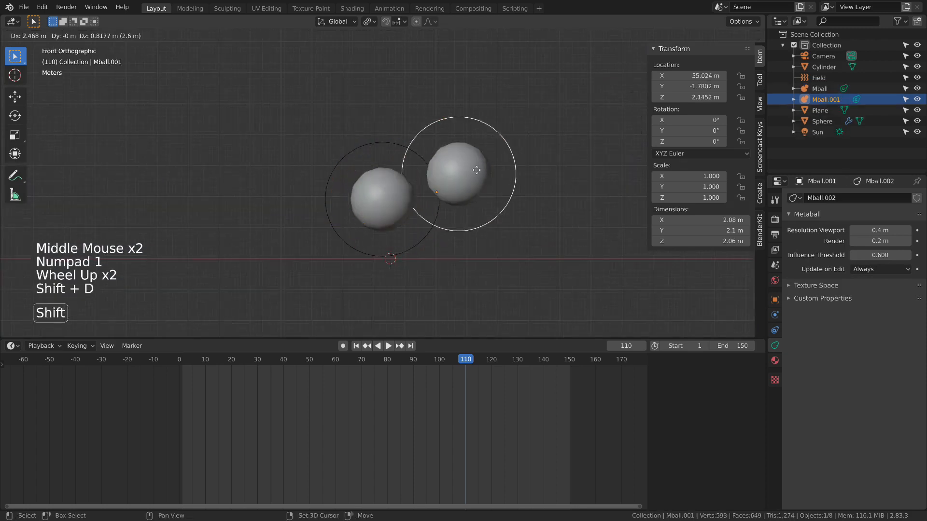
click(448, 164)
key(s)
click(505, 188)
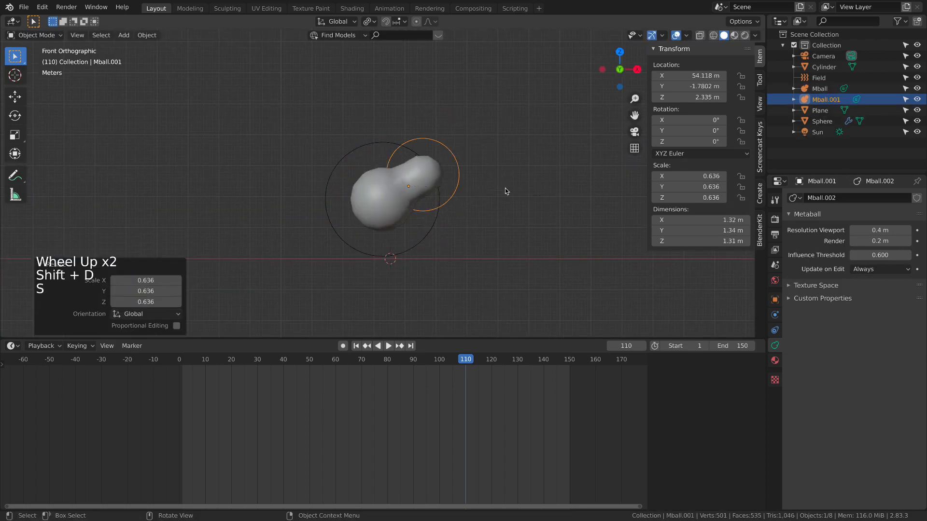
Duplicate the small metaball five more times into a branching chain and scale the last copy to about 0.326.
key(shift+d)
click(498, 145)
key(shift+d)
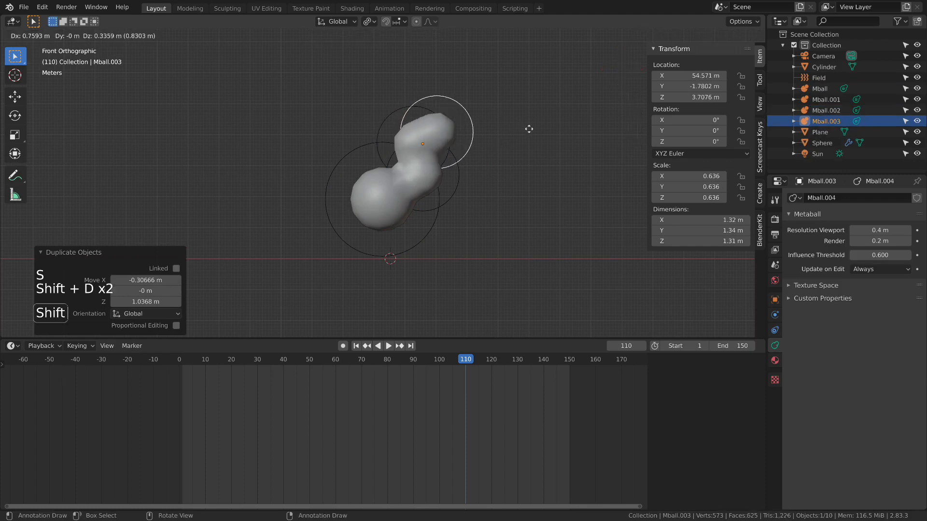
click(540, 110)
key(shift+d)
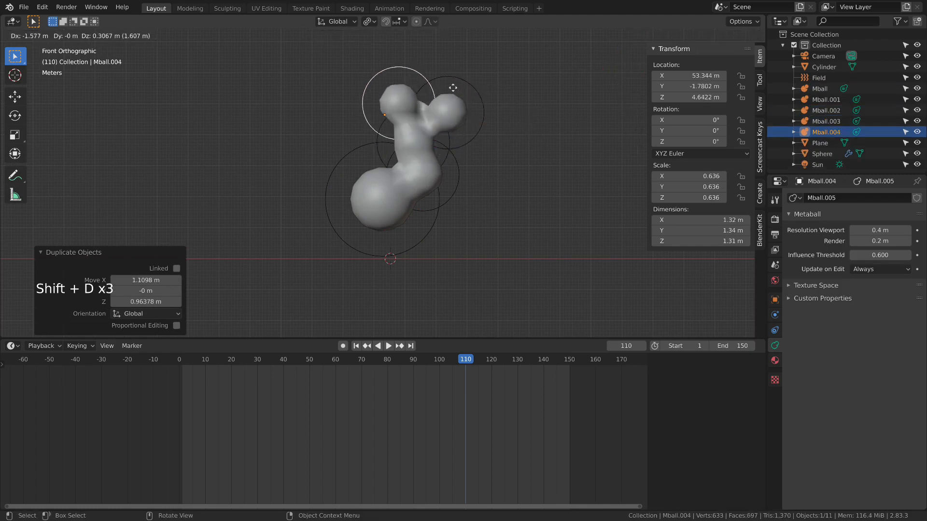
click(420, 97)
key(shift+d)
click(385, 114)
key(shift+d)
click(381, 86)
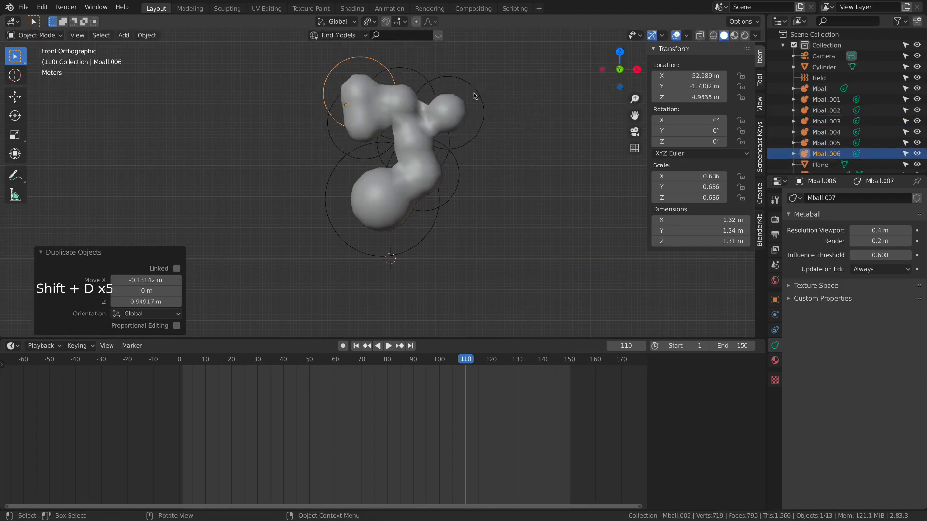
key(s)
click(408, 100)
Select all the test metaballs and delete them.
drag(507, 92, 346, 118)
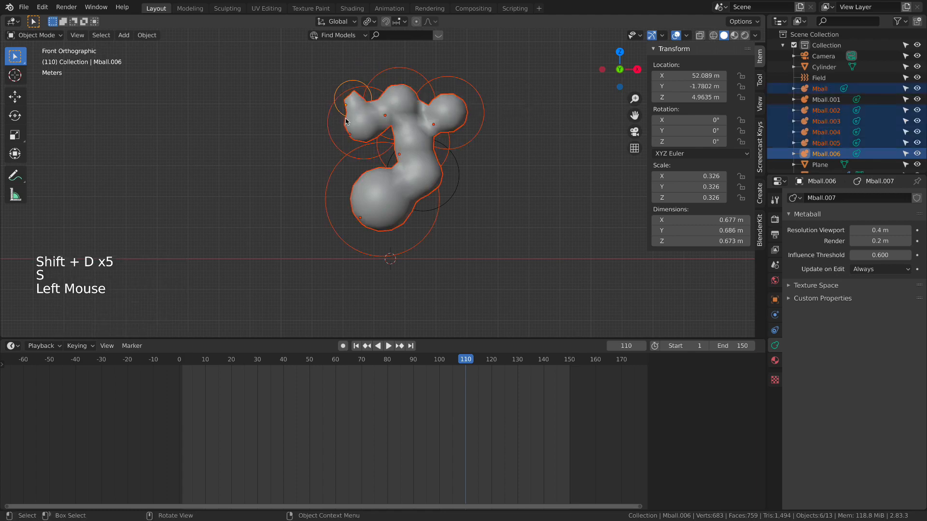
key(x)
click(331, 147)
key(x)
click(332, 144)
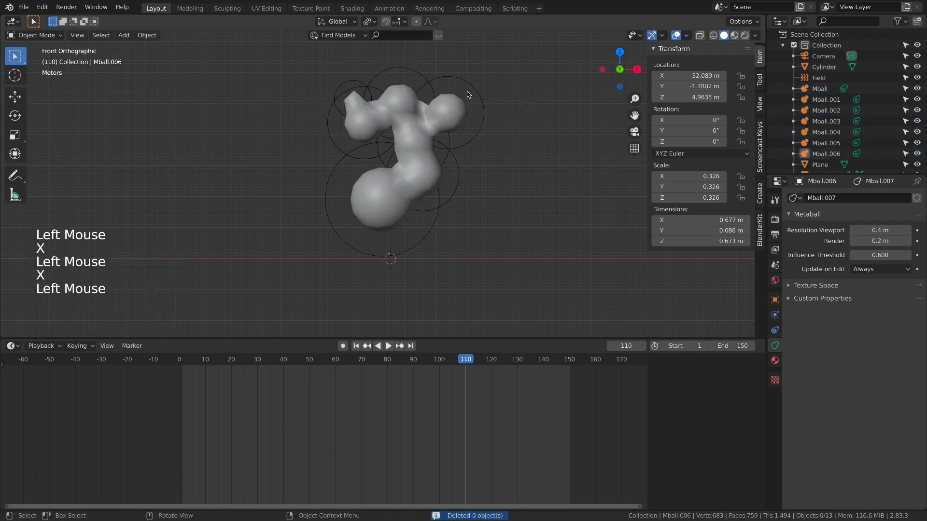
drag(467, 92, 366, 201)
key(x)
click(367, 200)
Add a fresh ball metaball at the 3D cursor and set its viewport and render resolution to 0.1 m.
key(shift+a)
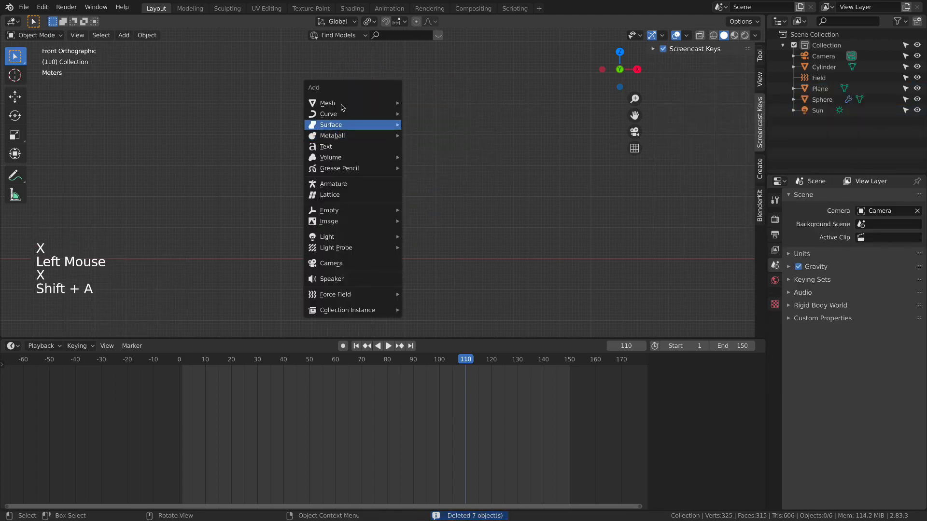
mouse_move(352, 136)
click(420, 135)
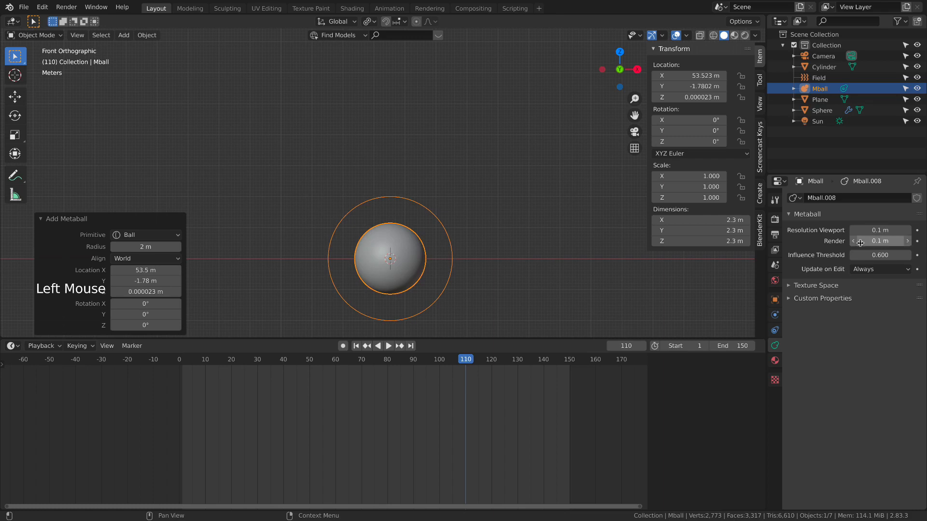
Select the sphere emitter inside the torch bowl.
scroll(610, 233, down, 10)
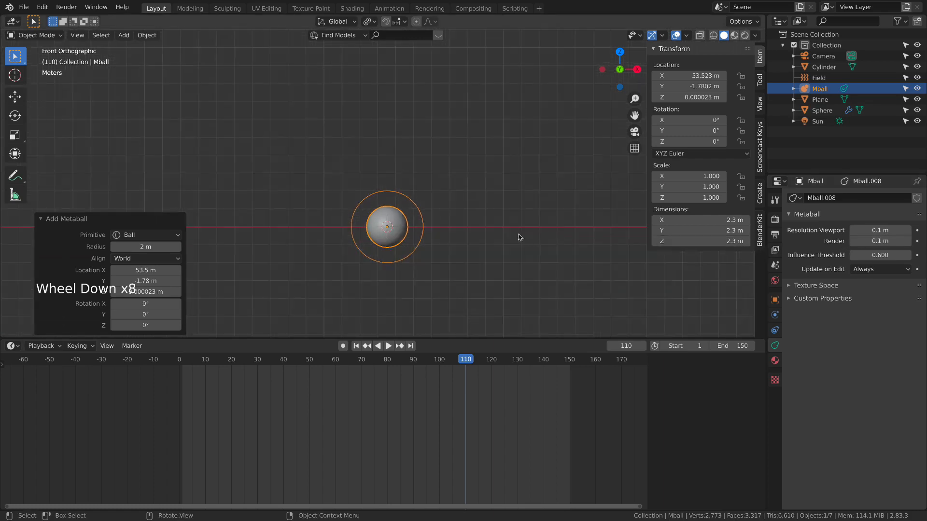
shift+middle_drag(170, 199, 399, 197)
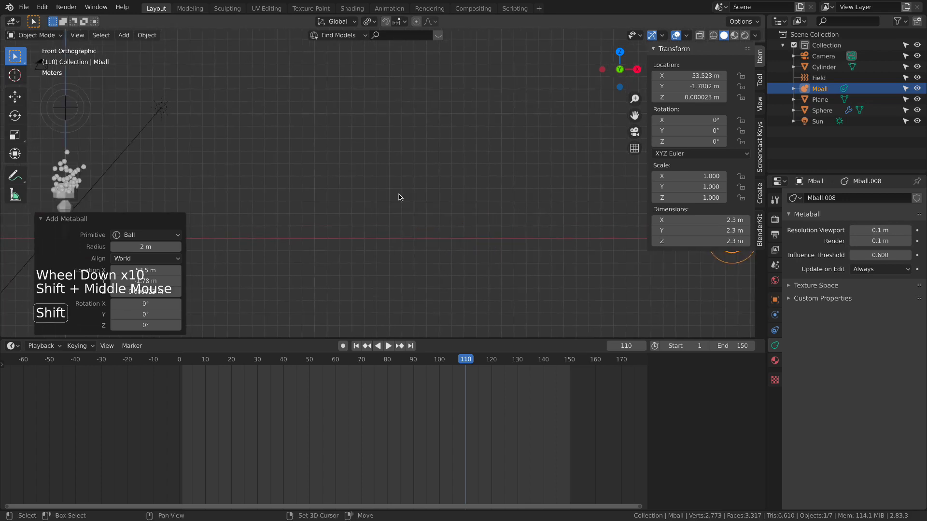
shift+scroll(313, 192, down, 4)
shift+middle_drag(312, 192, 203, 176)
click(248, 156)
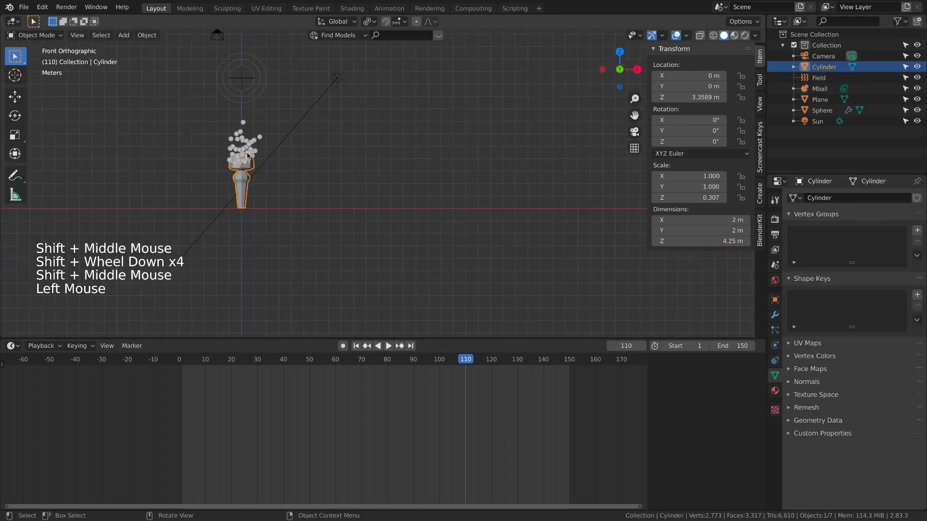
click(256, 153)
scroll(338, 193, up, 2)
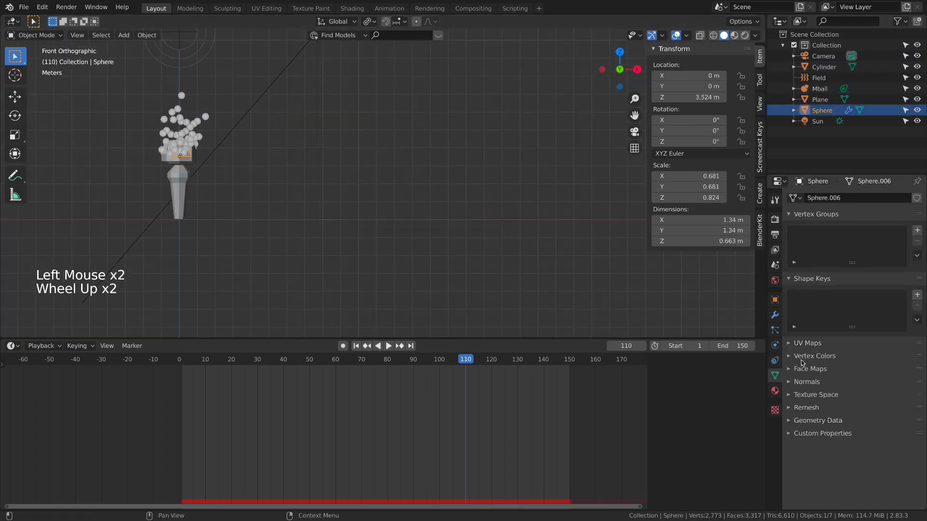
Set the sphere emitter's particles to render as Object.
click(775, 330)
scroll(859, 337, down, 13)
middle_drag(864, 338, 866, 213)
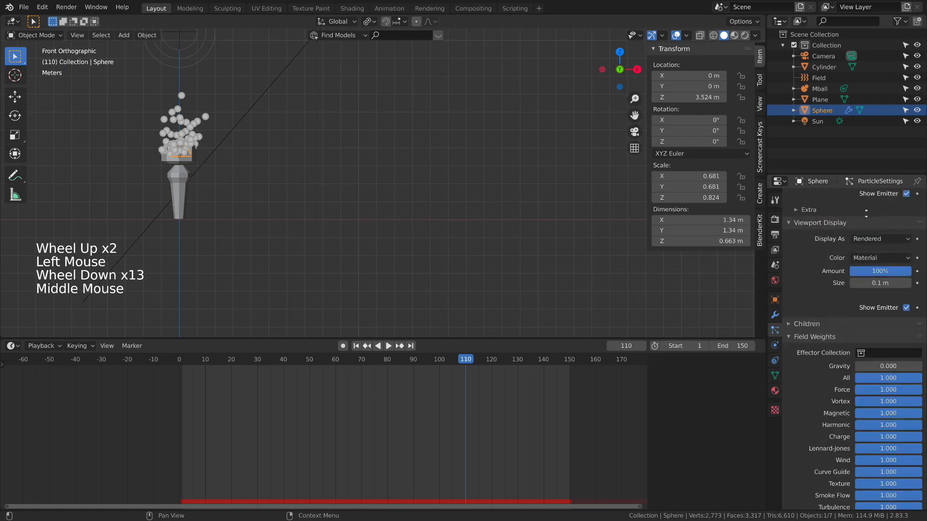
middle_drag(853, 253, 852, 399)
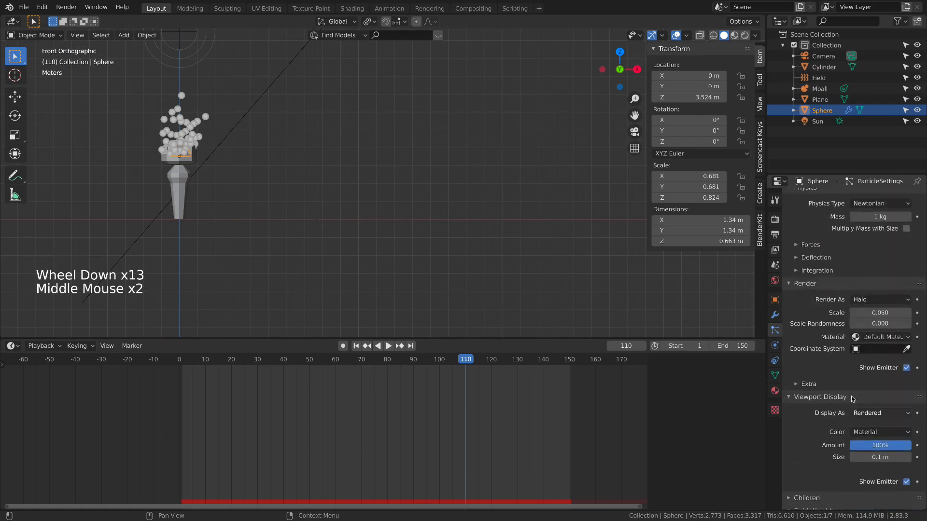
click(863, 302)
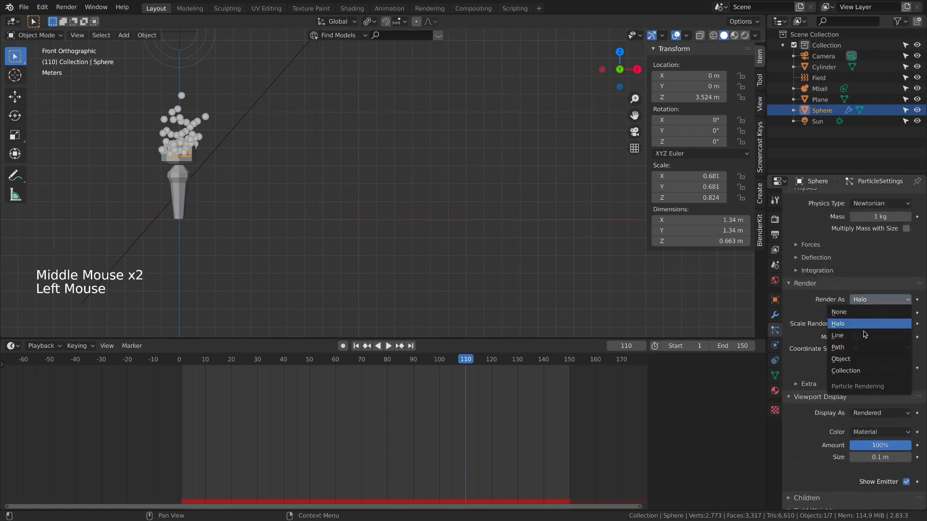
click(859, 360)
Pick the metaball standing far from the torch as the particles' instance object.
scroll(583, 271, down, 6)
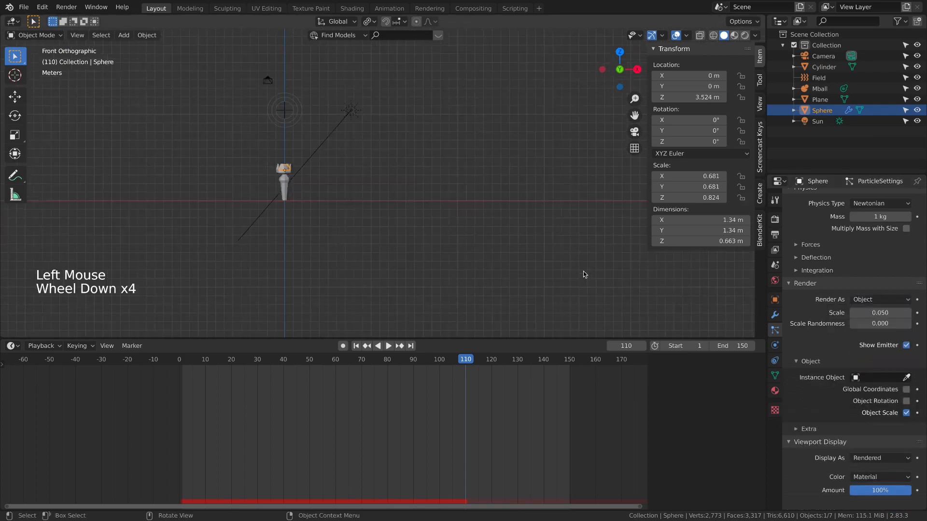
shift+middle_drag(583, 272, 925, 358)
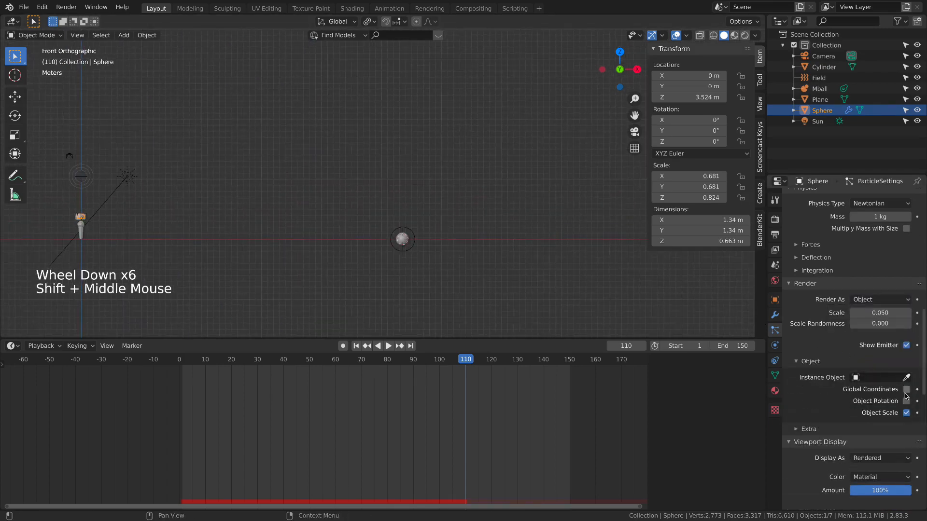
click(906, 378)
click(411, 236)
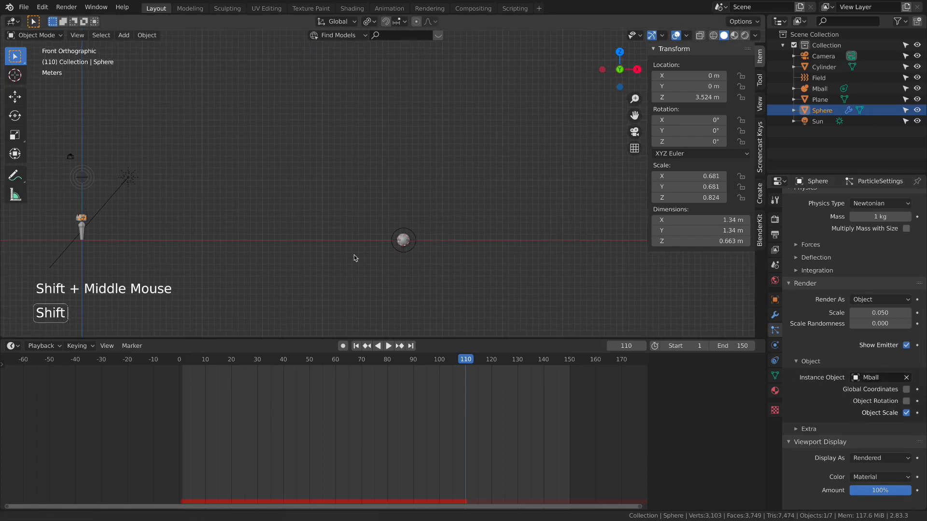
Play the simulation and examine the metaball particles up close around the torch bowl.
shift+scroll(234, 230, up, 1)
scroll(233, 230, up, 1)
shift+middle_drag(356, 256, 367, 220)
scroll(450, 256, up, 4)
scroll(406, 207, up, 4)
scroll(365, 197, up, 1)
scroll(366, 197, up, 3)
key(space)
scroll(360, 197, up, 2)
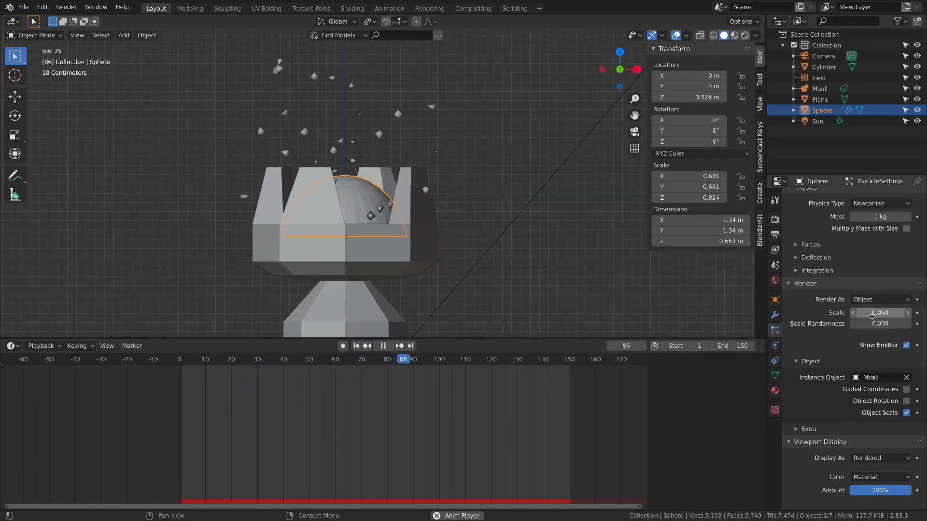
key(space)
scroll(428, 216, up, 5)
key(space)
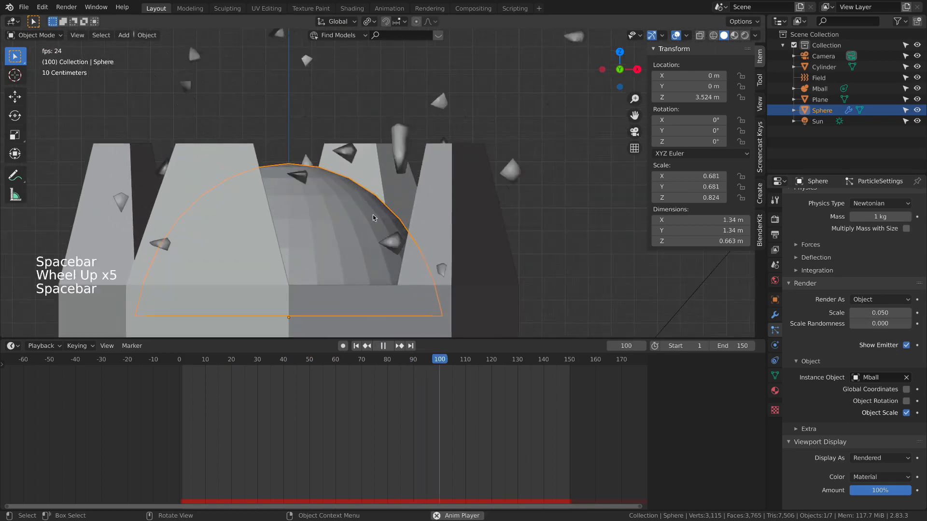
key(space)
Hide the emitter sphere in both the render and the viewport display, and play the animation to check it.
click(906, 345)
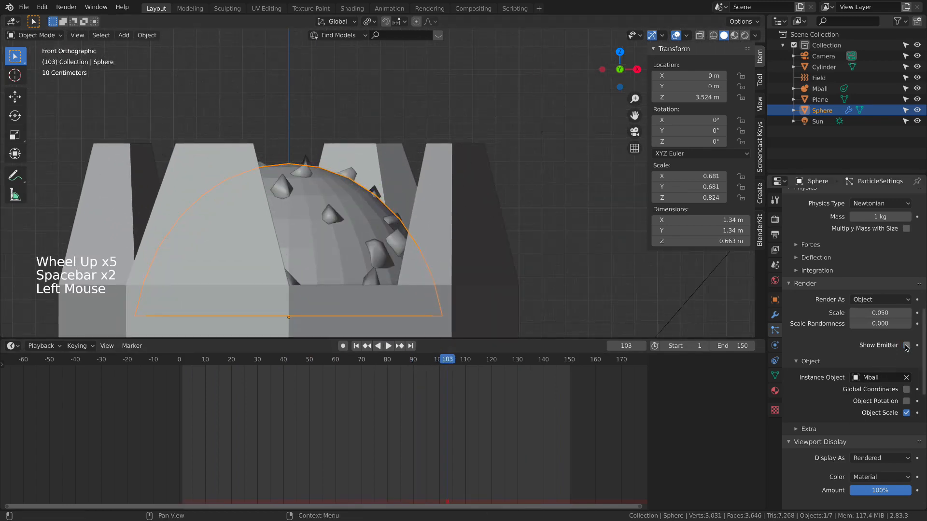
scroll(903, 376, down, 4)
scroll(892, 387, down, 4)
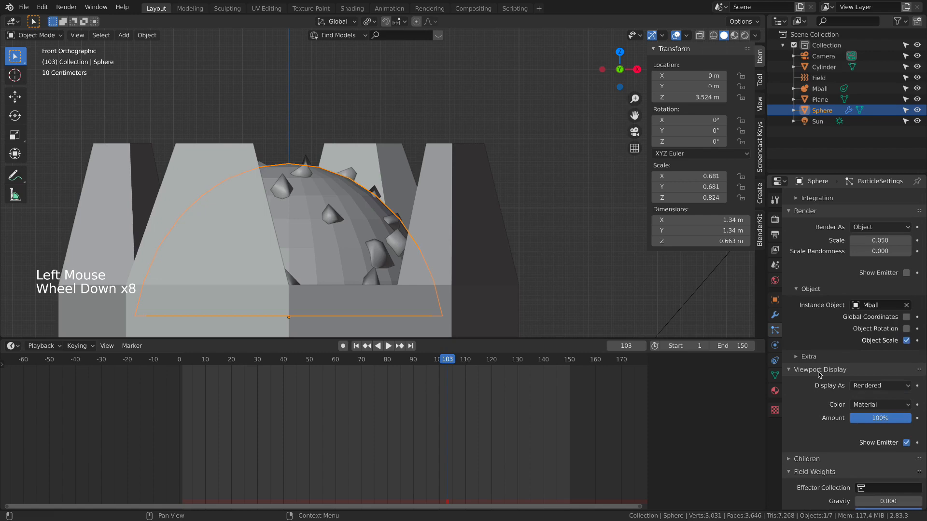
click(906, 442)
scroll(414, 242, down, 3)
key(space)
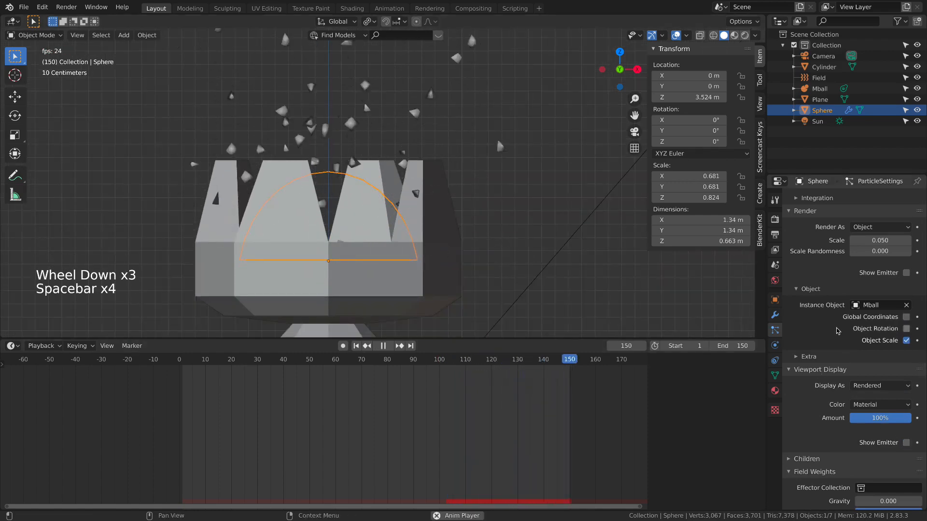
key(space)
Set the particle render scale to 0.250 and play the animation to check the flame's size.
drag(864, 240, 868, 242)
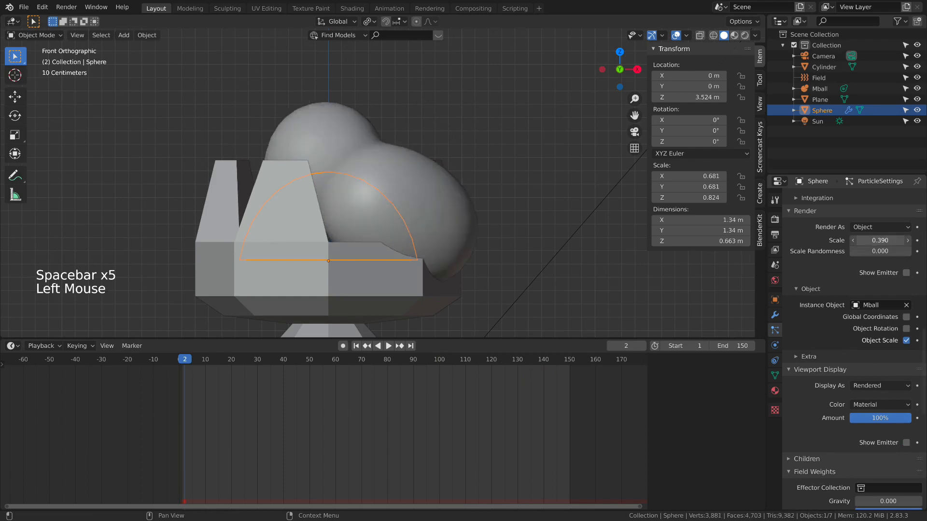
key(space)
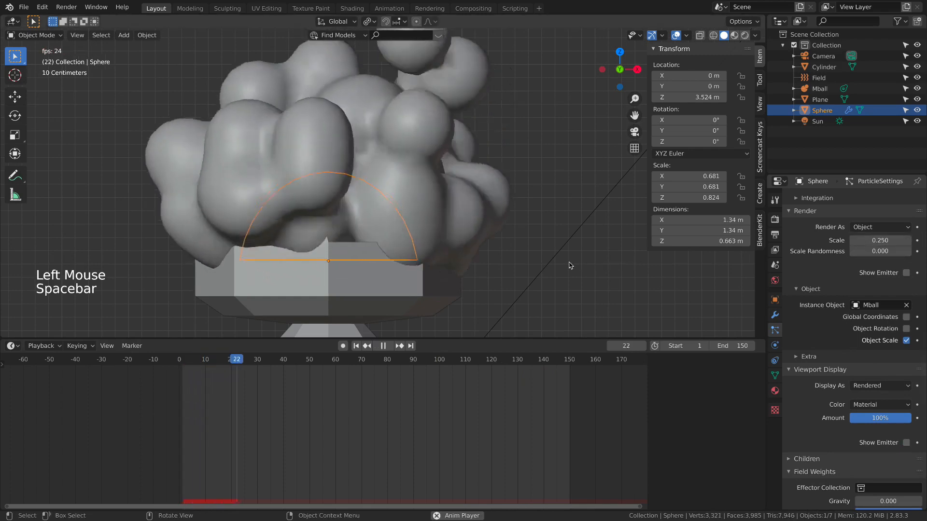
scroll(583, 256, down, 1)
scroll(528, 232, down, 14)
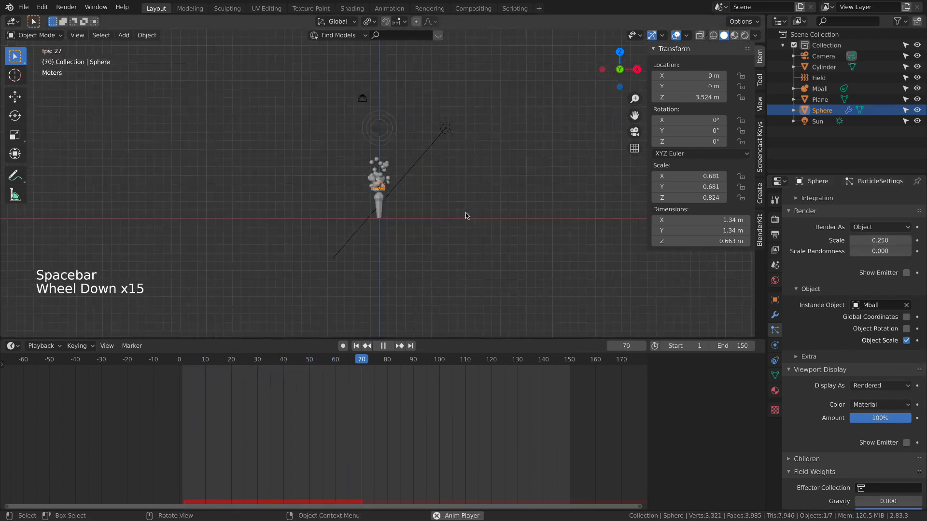
scroll(447, 219, up, 10)
key(space)
Set the particle scale randomness to 1.000 and play the animation to check the varied sizes.
key(s)
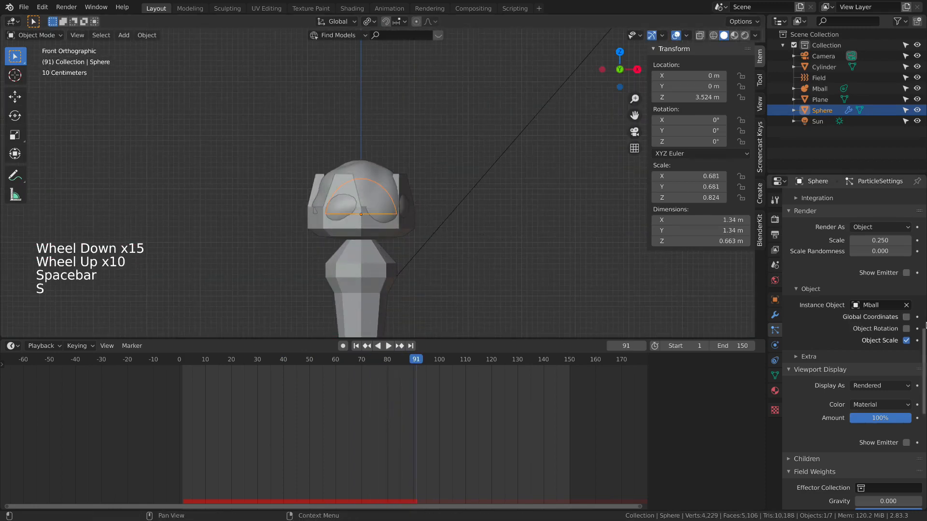
drag(879, 251, 910, 251)
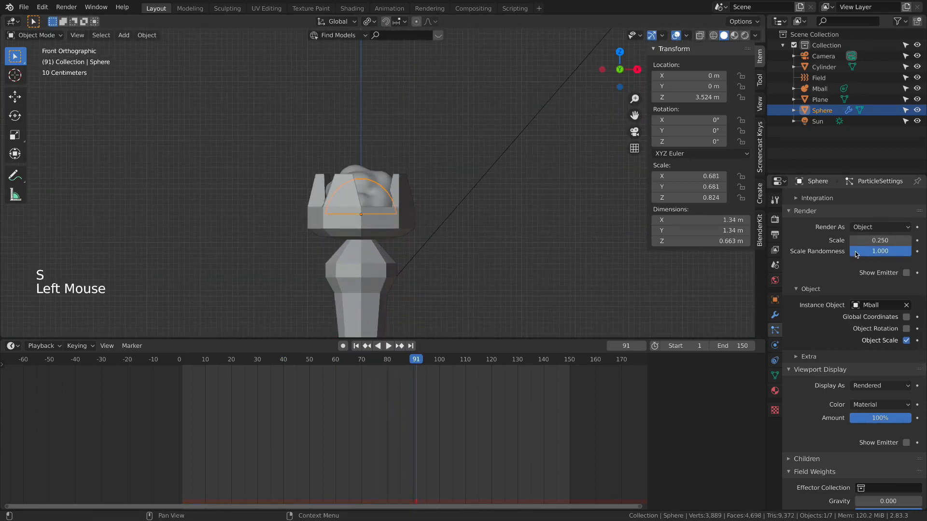
key(space)
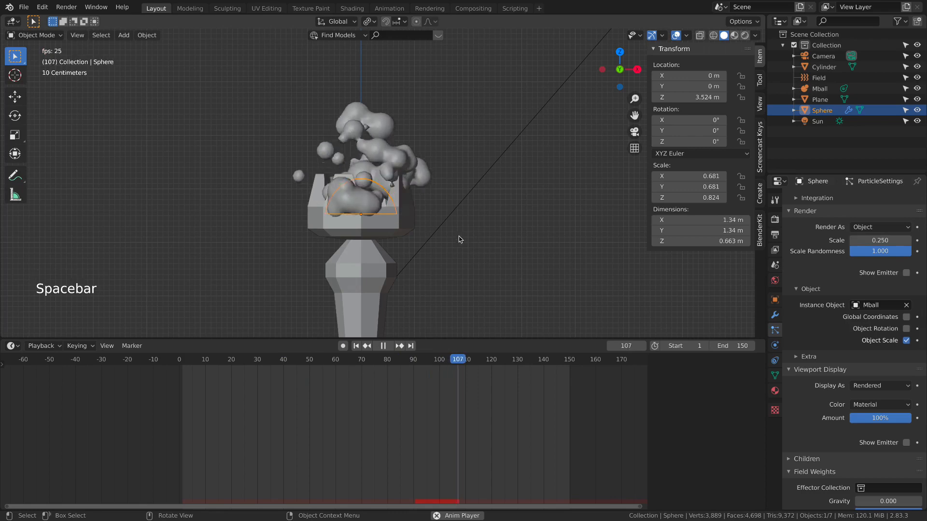
key(space)
Shrink the emitter sphere by a factor of about 0.288 in top view and replay the flame from the front.
key(KP_7)
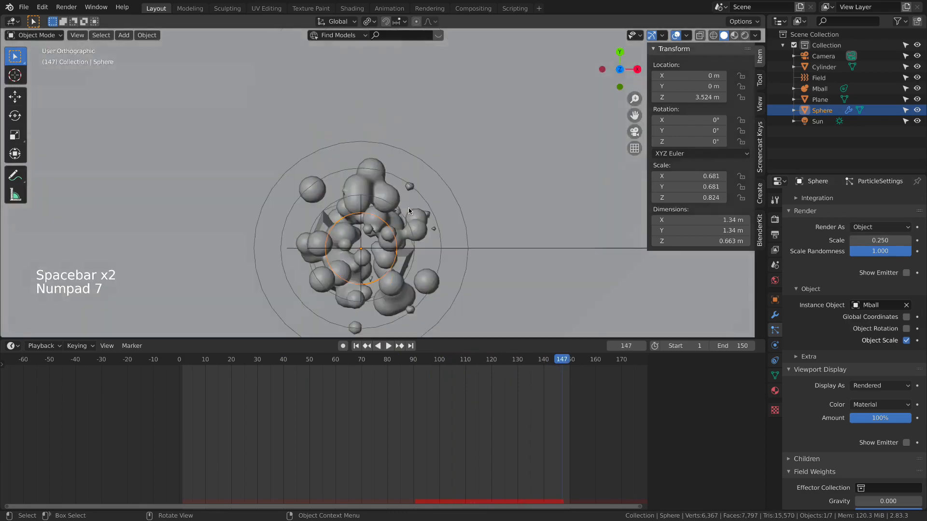
key(s)
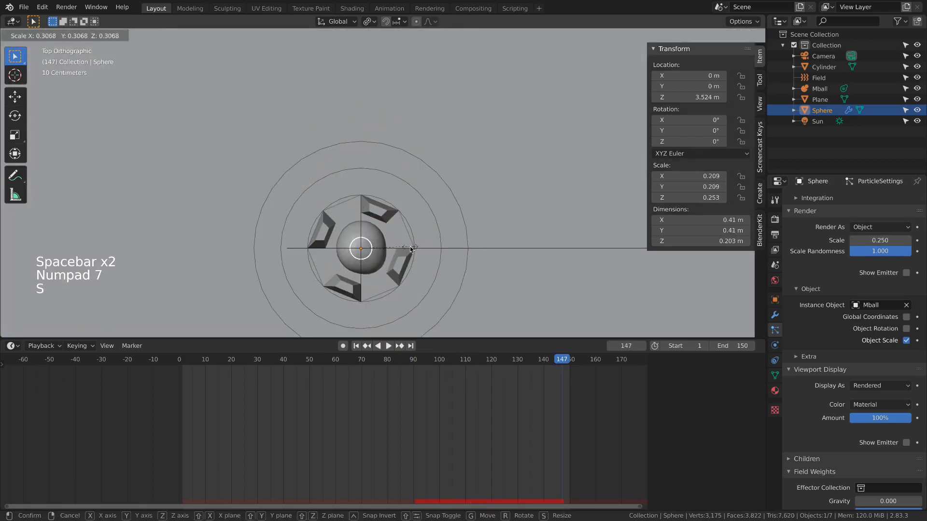
click(423, 253)
key(KP_1)
key(space)
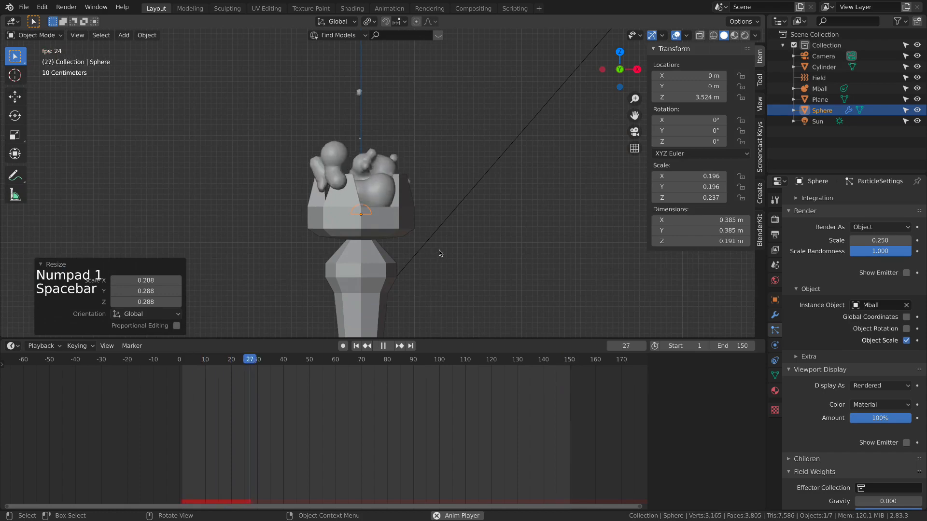
scroll(439, 250, down, 3)
scroll(439, 250, down, 3)
Examine the playing flame from several angles, including the camera and front views.
click(422, 232)
scroll(421, 233, up, 6)
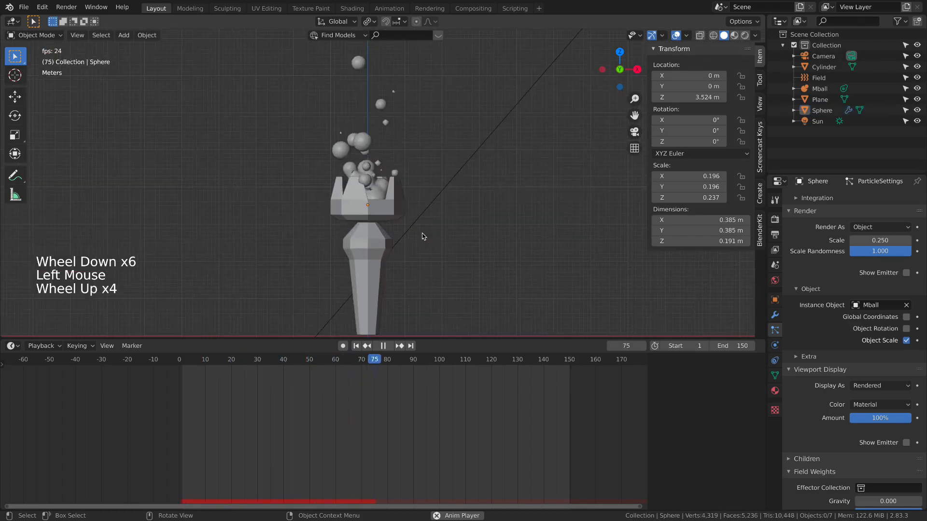
click(382, 195)
middle_drag(476, 220, 421, 250)
click(427, 247)
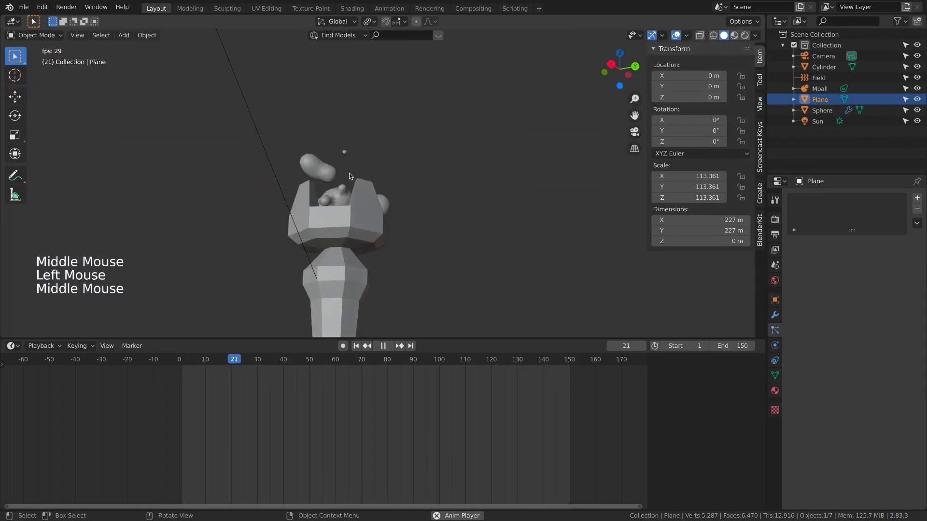
key(KP_0)
key(KP_1)
scroll(363, 173, down, 4)
Select the flame's metaball and look through its object, physics, constraint and metaball settings, then stop playback.
click(367, 171)
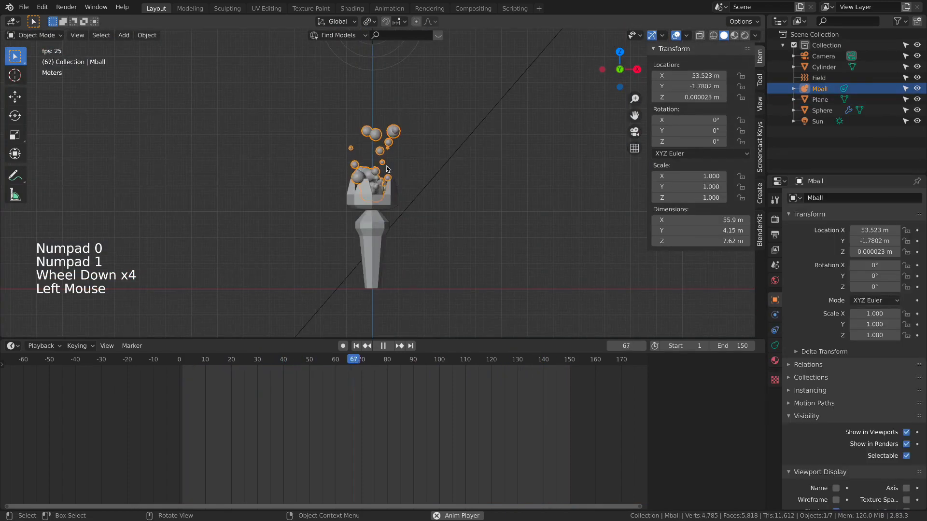
scroll(883, 323, down, 11)
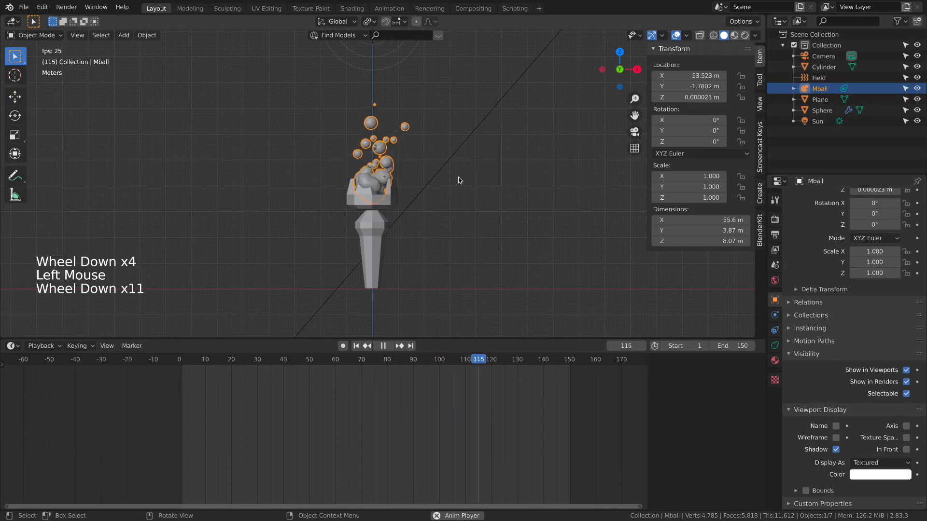
click(596, 130)
scroll(816, 366, down, 10)
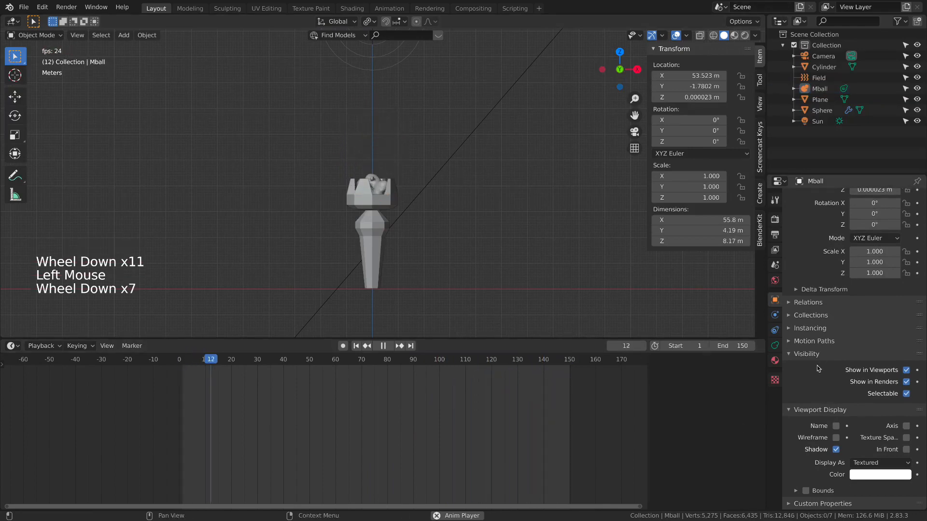
click(358, 170)
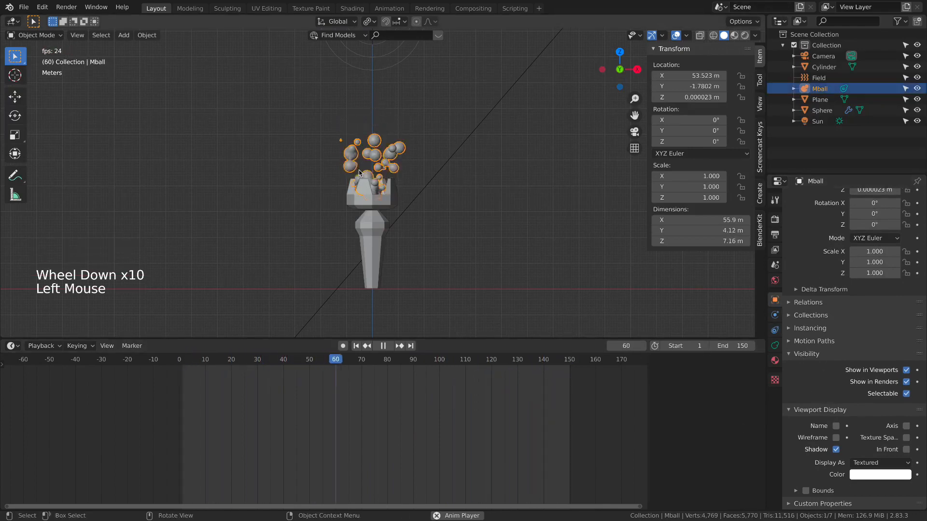
click(775, 315)
click(774, 300)
click(774, 330)
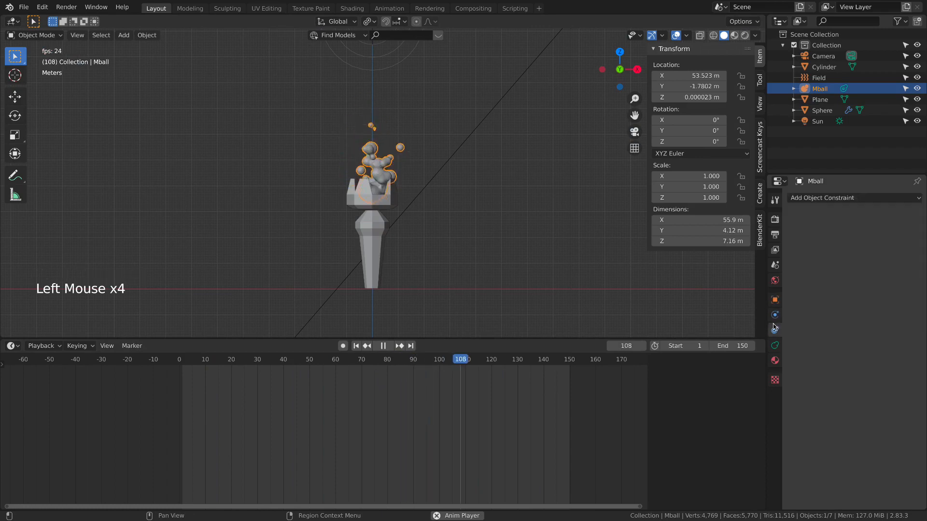
click(775, 345)
key(space)
Reselect the sphere emitter, reduce its particle render scale to 0.230, and play the animation to check the flame.
click(823, 110)
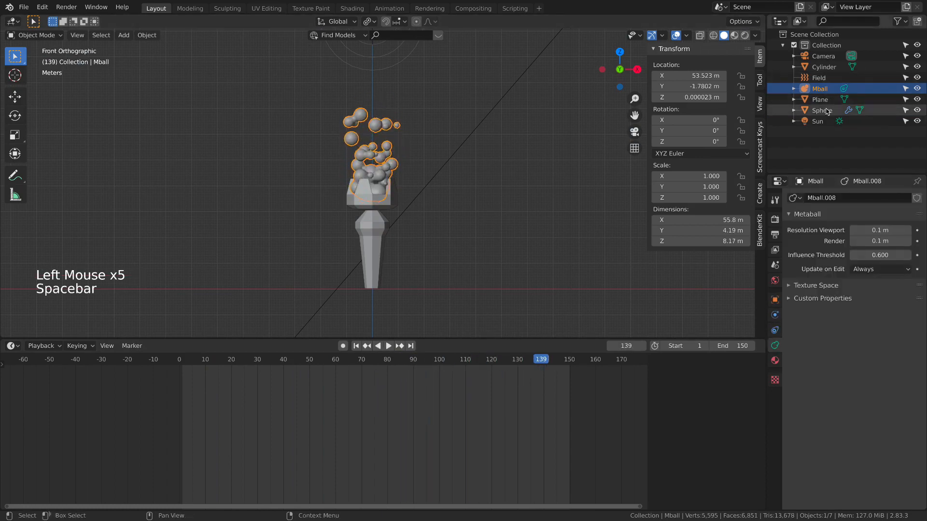
click(775, 330)
scroll(839, 365, down, 9)
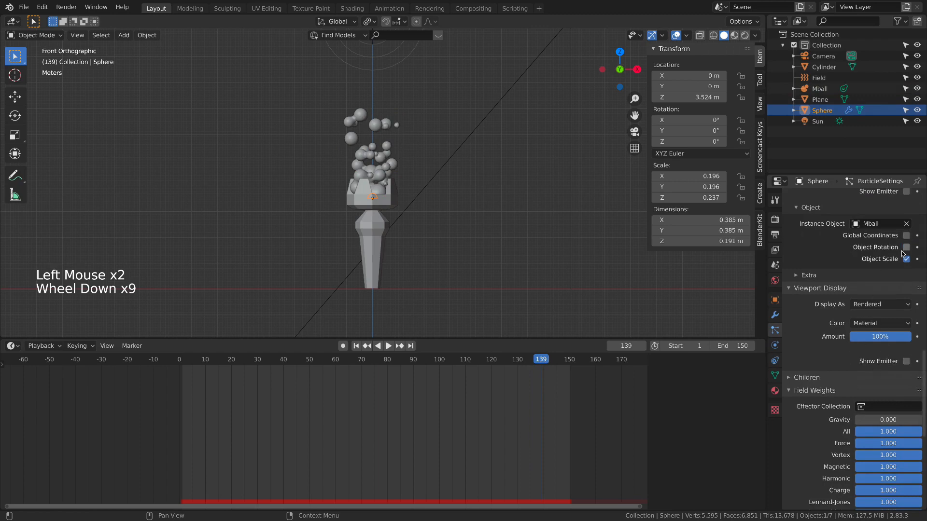
scroll(877, 242, up, 8)
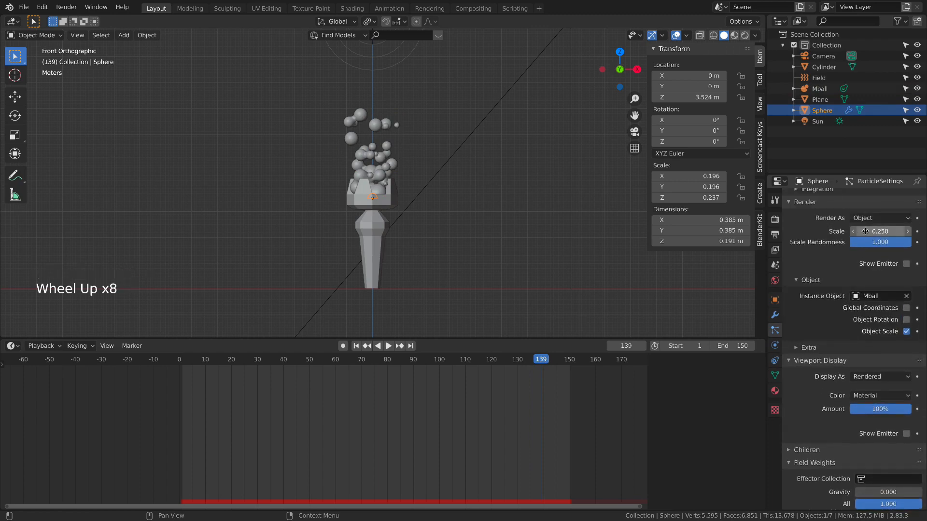
mouse_move(865, 231)
mouse_down()
mouse_move(842, 231)
mouse_move(865, 231)
mouse_up()
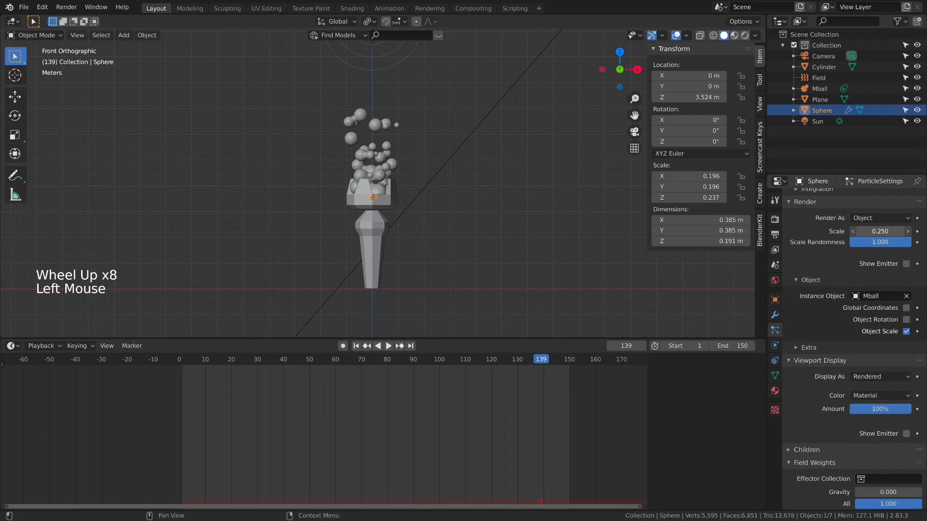
key(space)
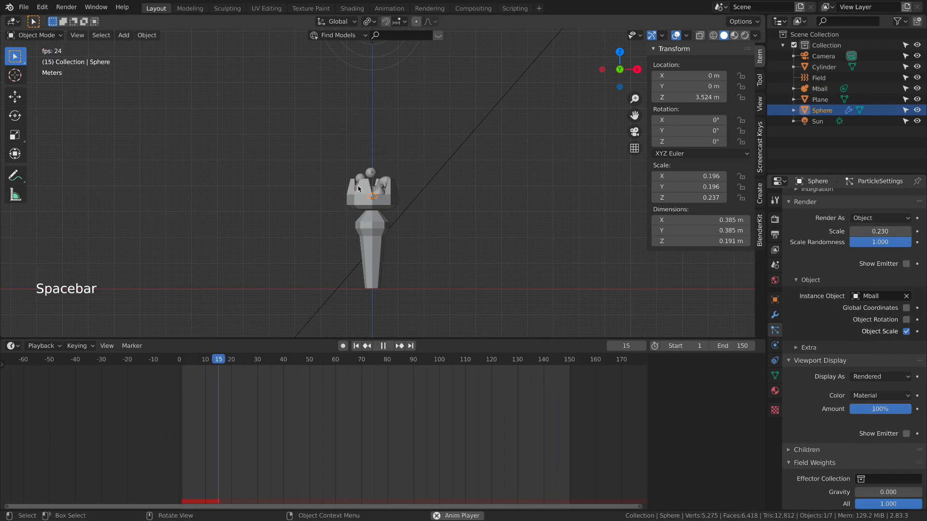
scroll(375, 192, up, 2)
scroll(375, 193, down, 3)
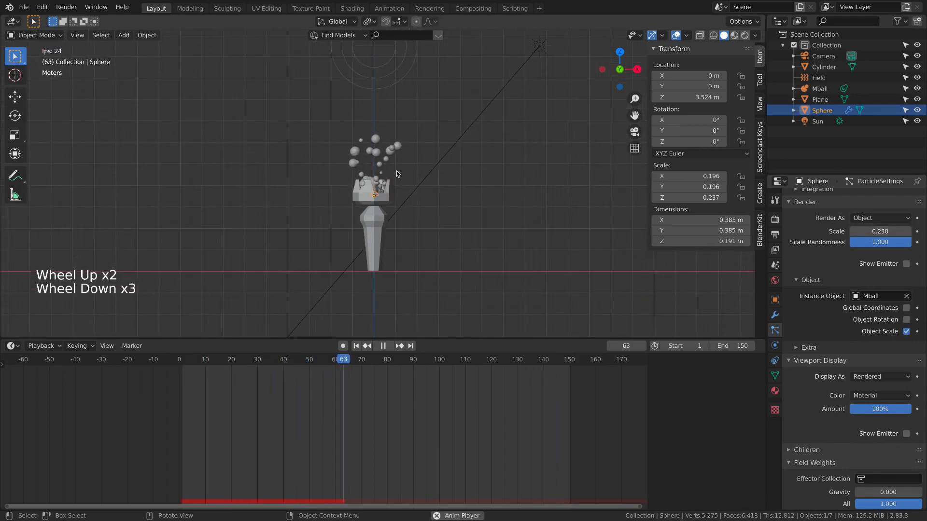
scroll(483, 210, up, 3)
scroll(367, 122, down, 6)
key(space)
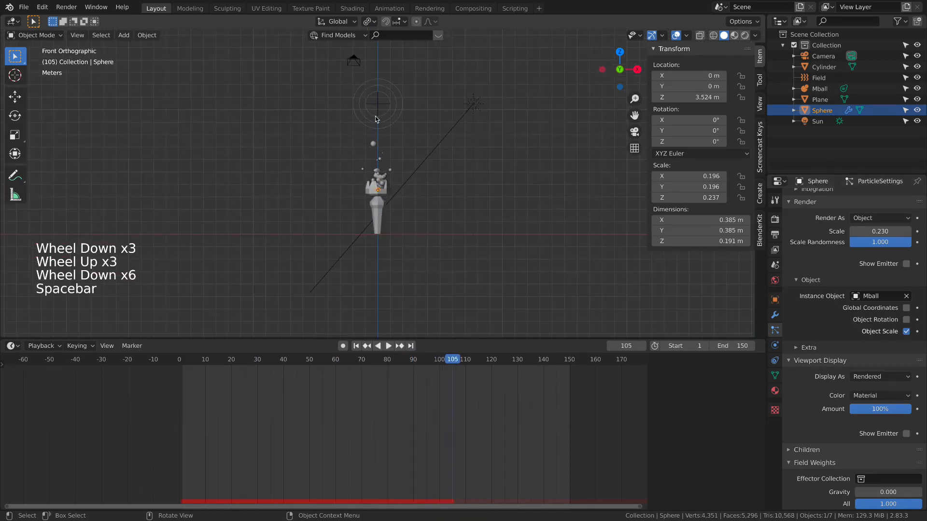
Inspect the force field's physics settings, then play the animation and examine the metaball flame up close in front view.
click(376, 114)
click(774, 330)
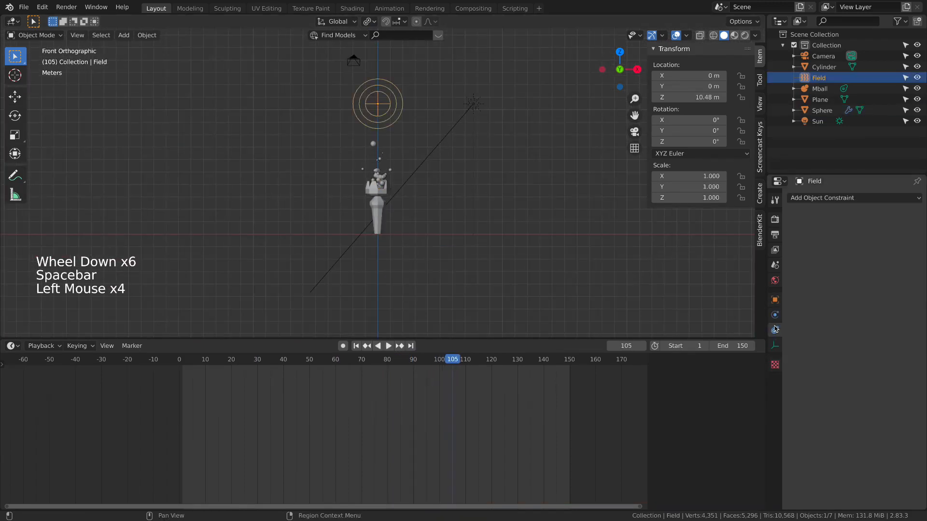
click(774, 317)
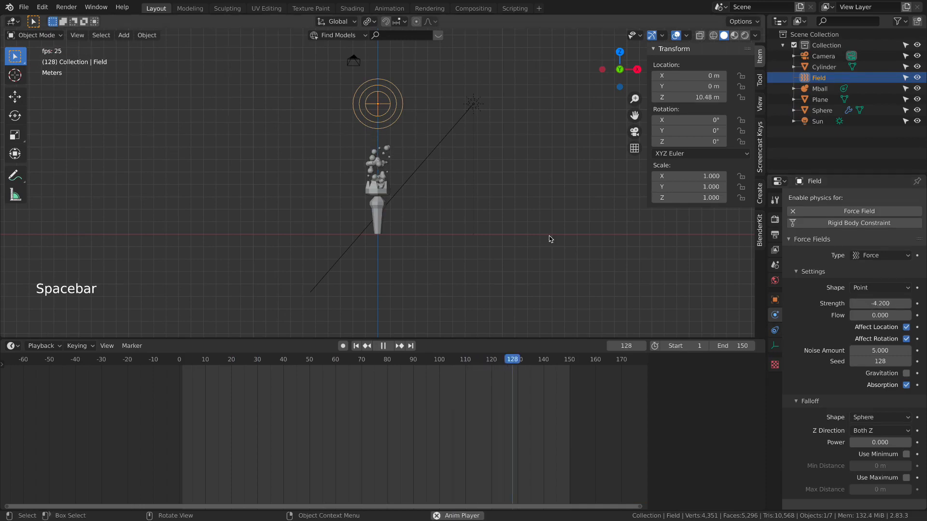
click(321, 209)
scroll(320, 209, up, 4)
double_click(379, 185)
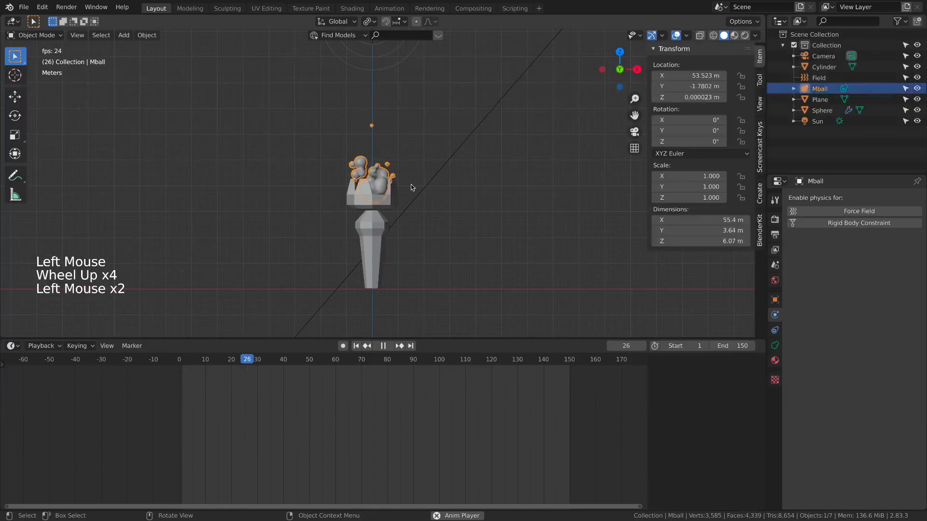
scroll(496, 190, down, 3)
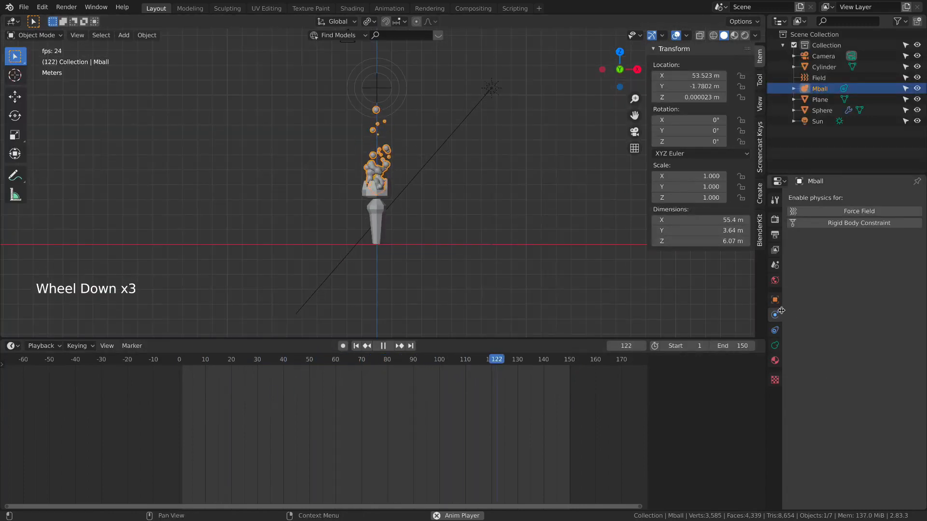
Set the sphere emitter's particle lifetime to 30 and check the playing flame.
click(822, 111)
click(777, 329)
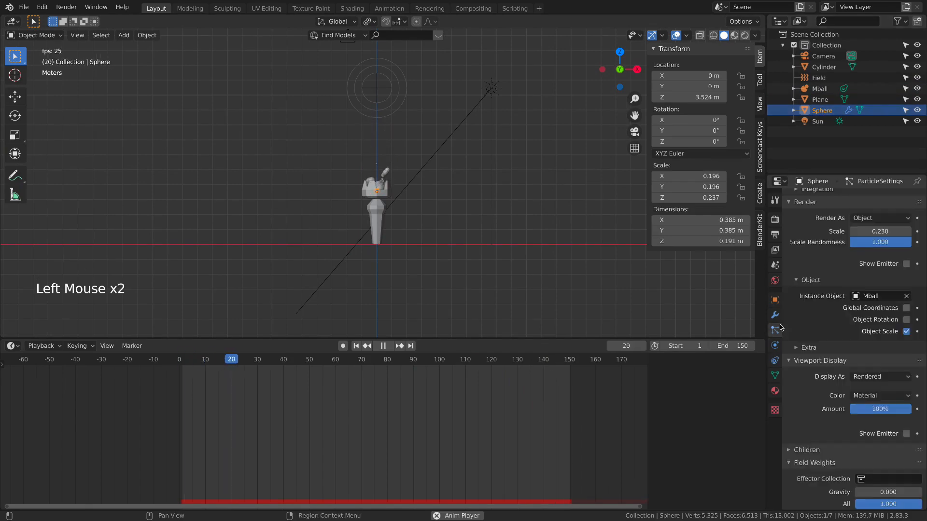
middle_drag(869, 247, 785, 368)
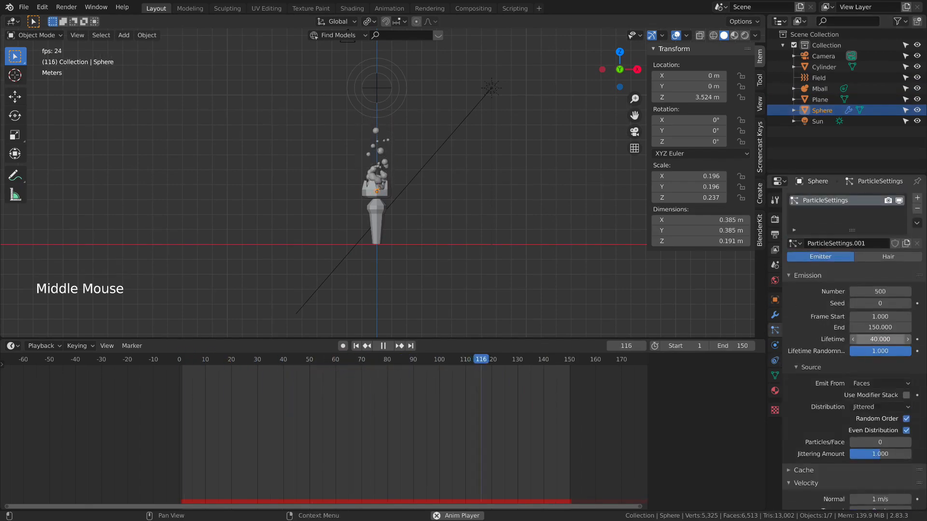
click(853, 340)
scroll(355, 184, up, 5)
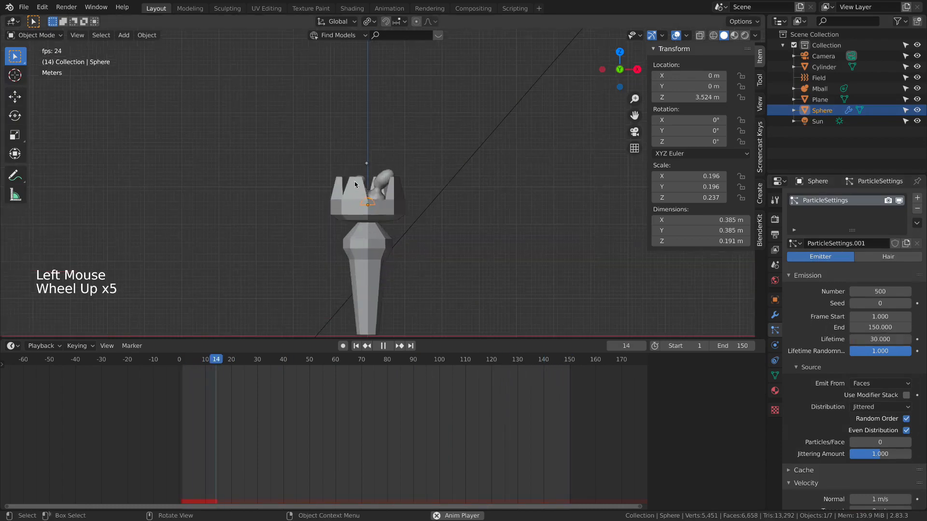
click(357, 181)
scroll(416, 201, down, 5)
click(499, 248)
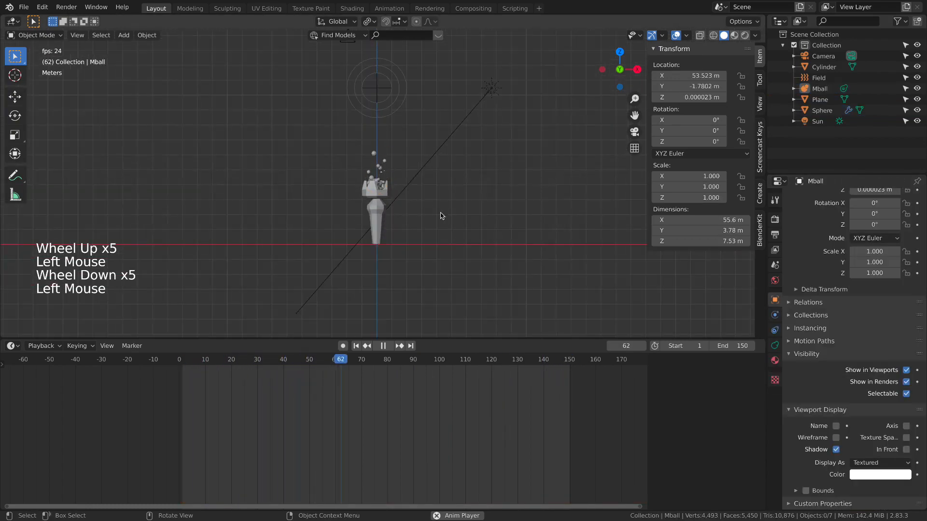
Look through the camera, stop the playback and display the scene with rendered shading.
key(KP_0)
scroll(460, 183, down, 9)
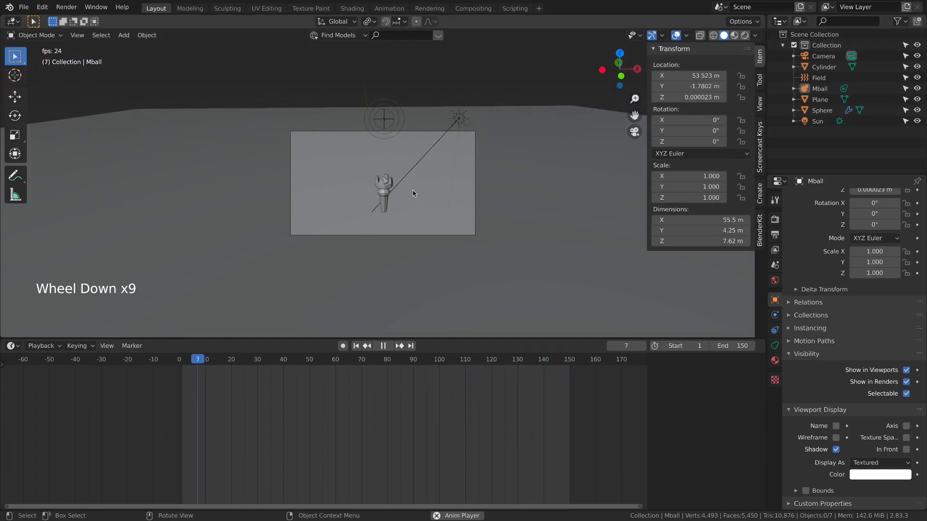
scroll(412, 194, up, 3)
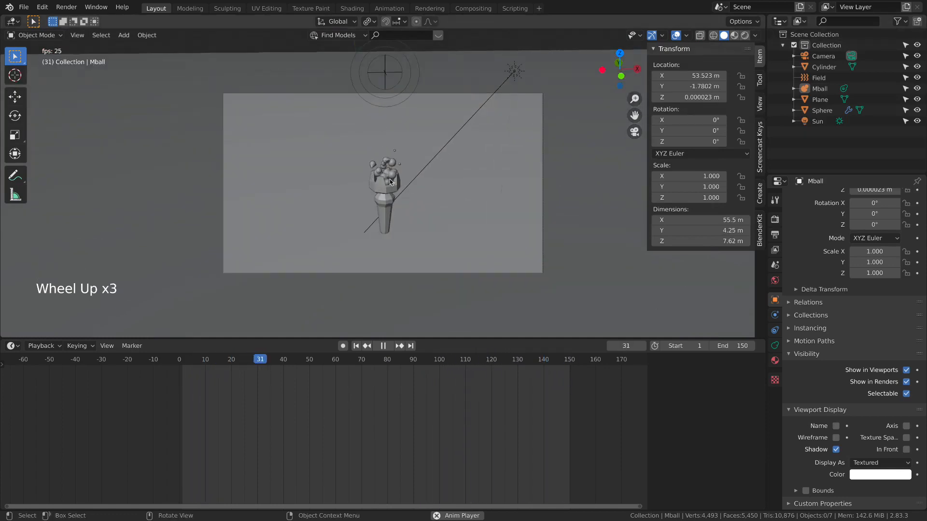
key(space)
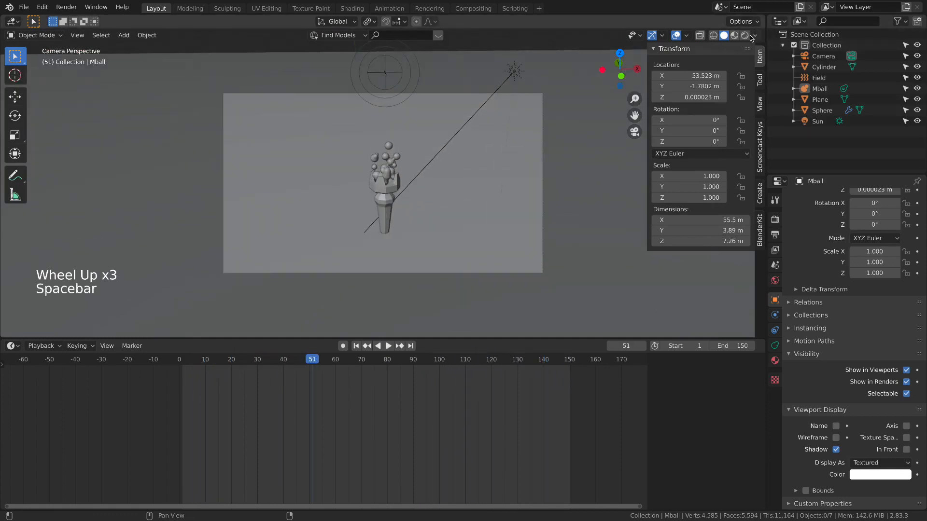
click(746, 36)
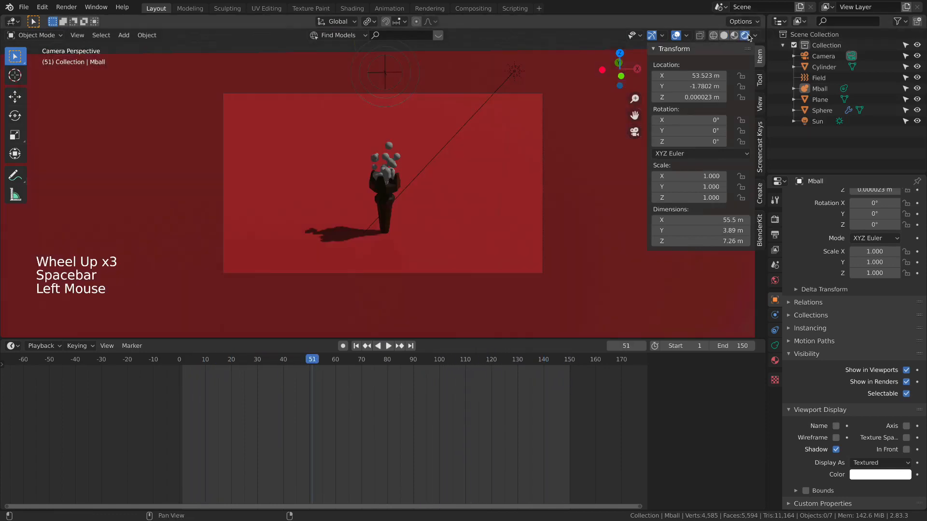
Change the camera's lens type to Orthographic and set its orthographic scale to 18.
click(822, 56)
click(774, 346)
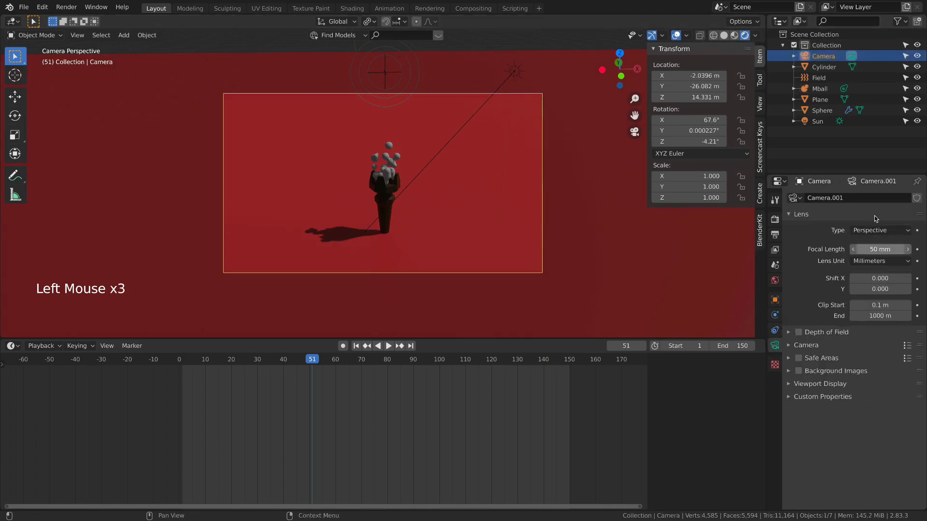
click(867, 231)
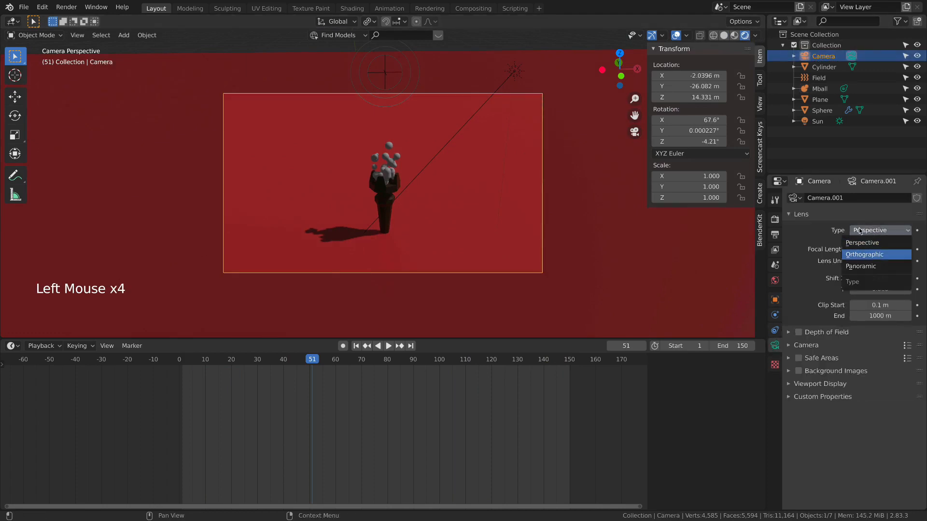
click(875, 232)
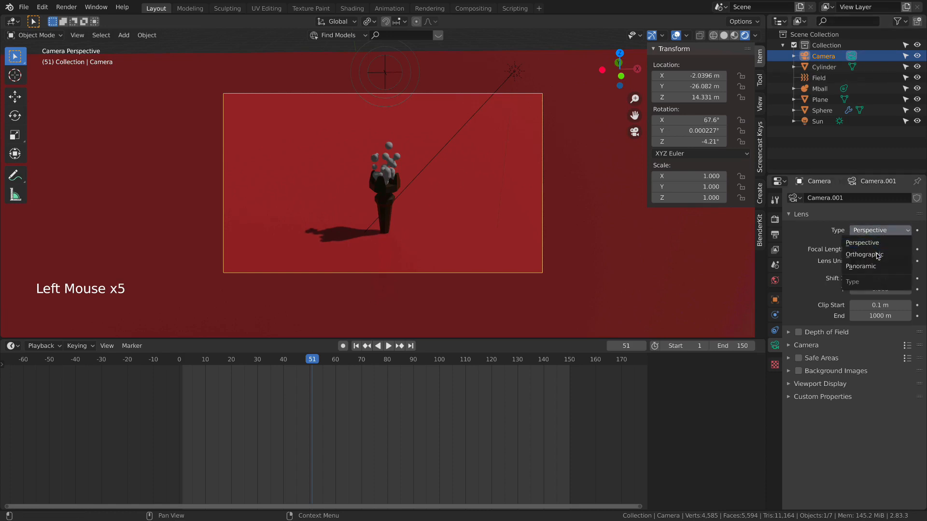
click(877, 257)
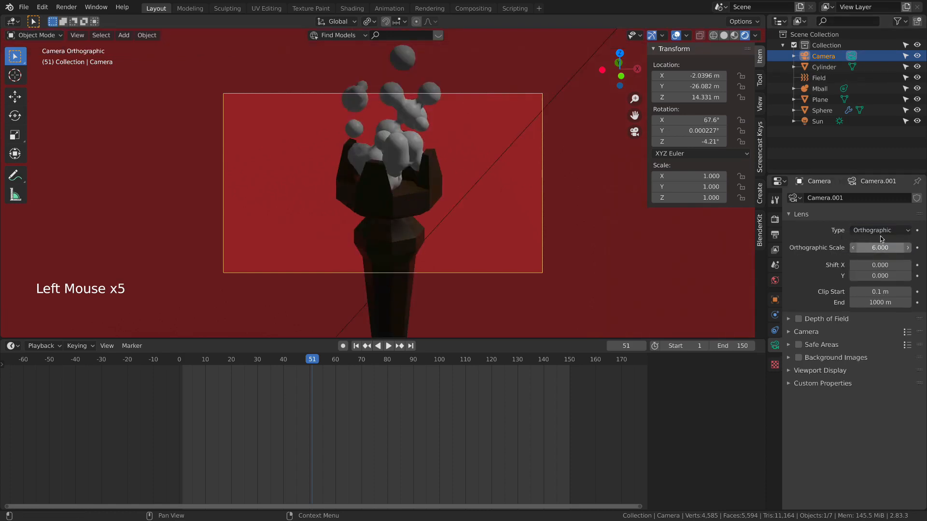
drag(877, 248, 925, 247)
Check the framing outside and through the camera, and set the camera's orthographic scale to 23.2.
key(KP_1)
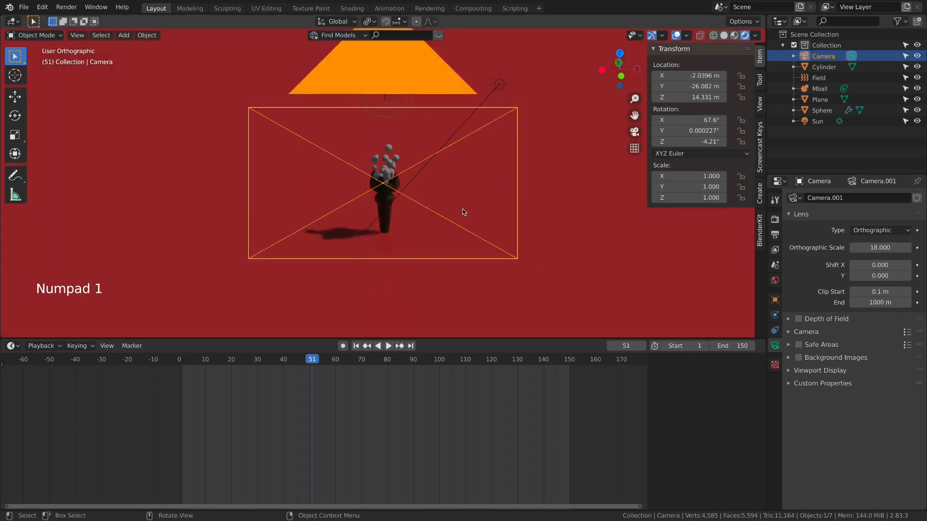
scroll(453, 209, up, 1)
mouse_move(452, 210)
middle_down()
mouse_move(451, 221)
mouse_move(445, 201)
middle_up()
key(KP_0)
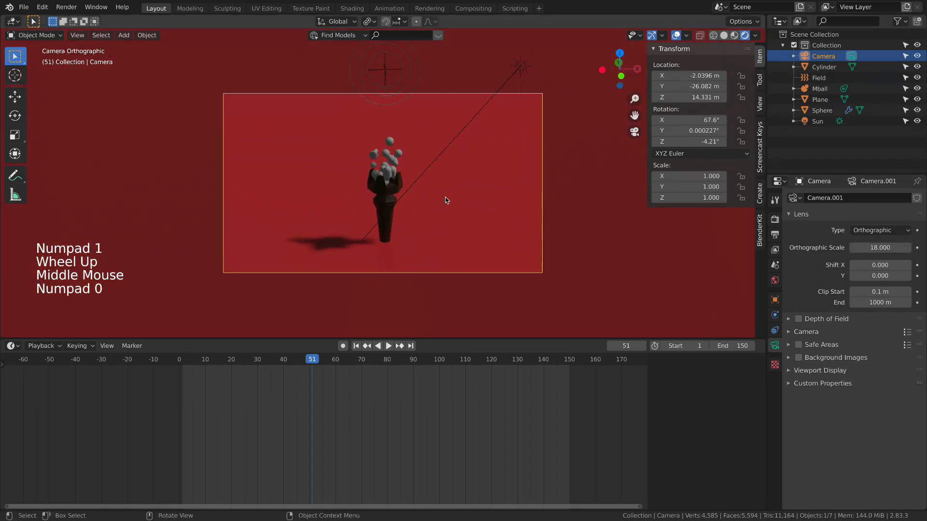
drag(880, 248, 904, 247)
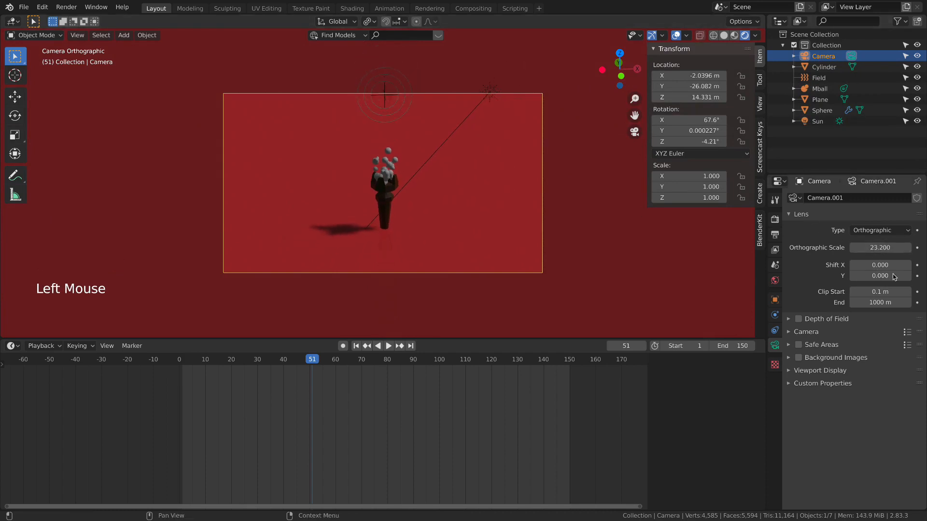
Select the flame's metaball and locate its original ball away from the torch in front view.
scroll(488, 226, up, 3)
click(411, 170)
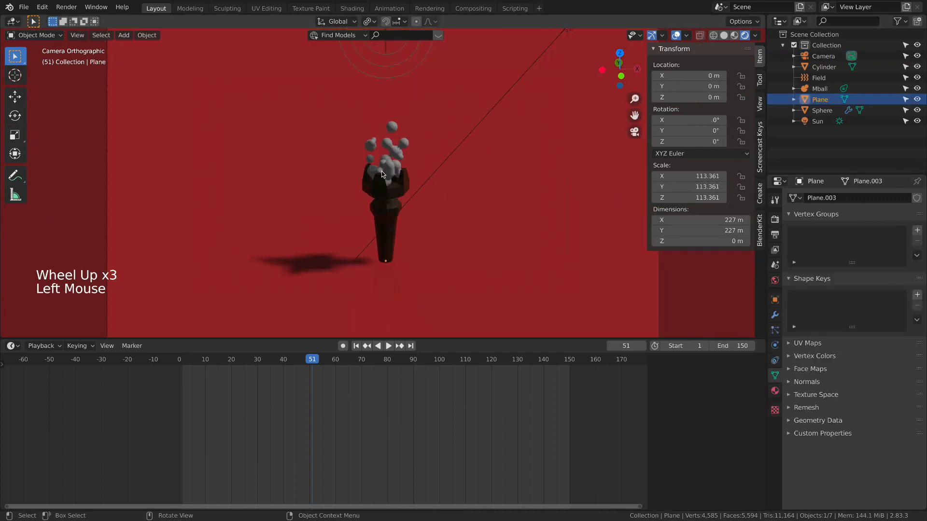
click(392, 176)
scroll(550, 186, down, 7)
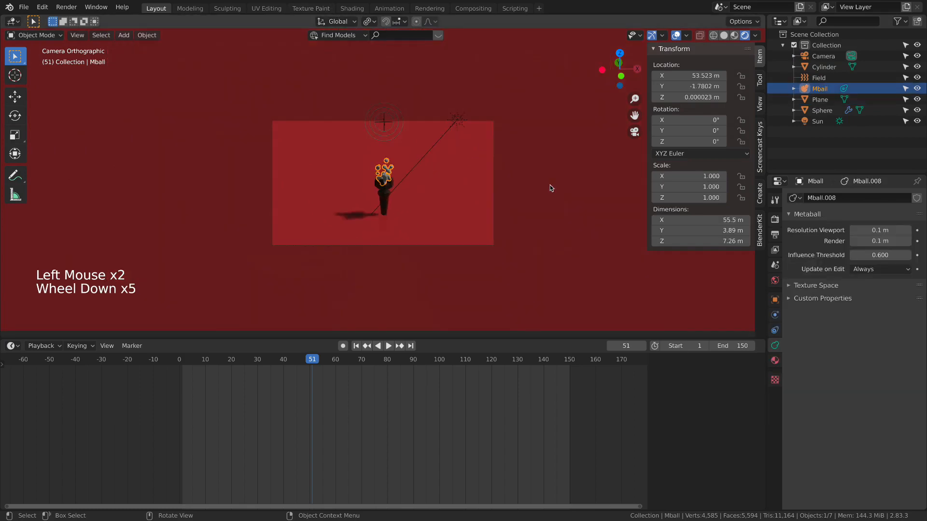
key(KP_1)
scroll(565, 203, down, 4)
shift+middle_drag(564, 203, 153, 195)
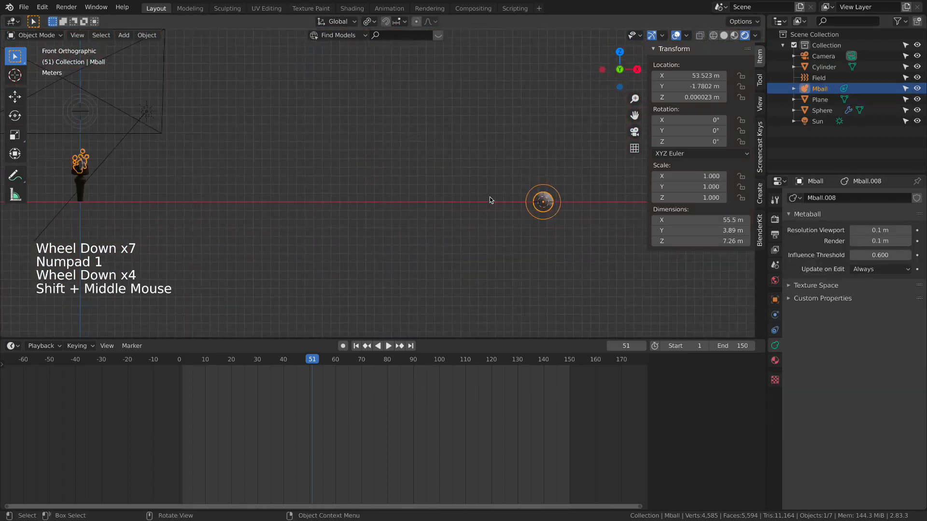
click(549, 200)
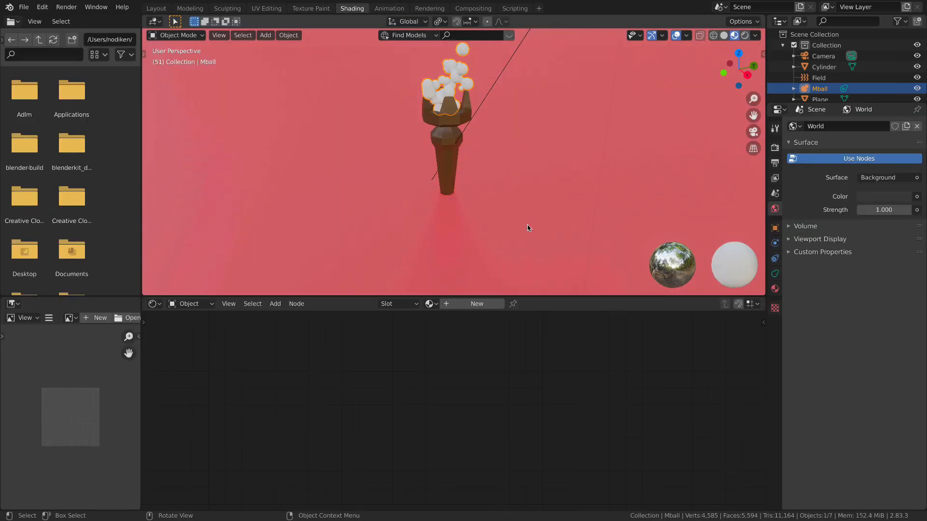
Create a new material for the metaball in the Shading workspace and connect a Gradient Texture's colour to its Base Color.
click(470, 304)
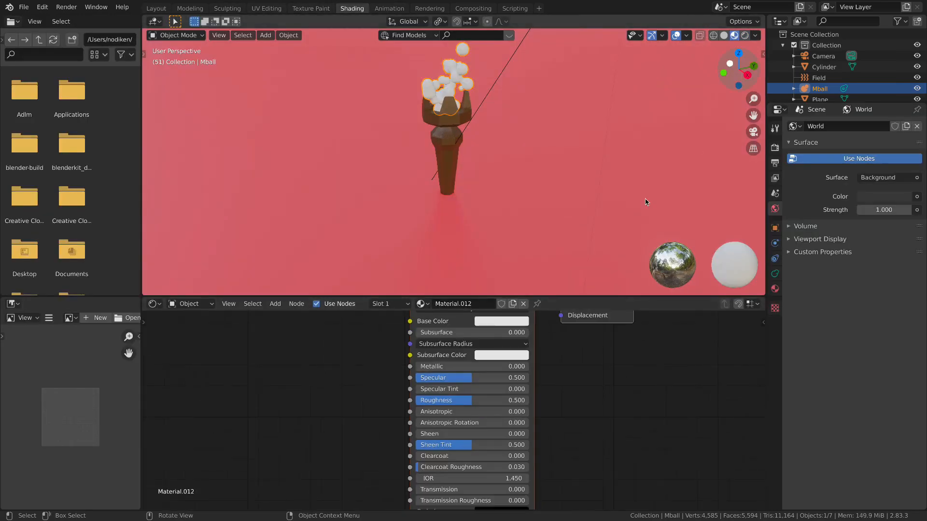
scroll(370, 366, down, 4)
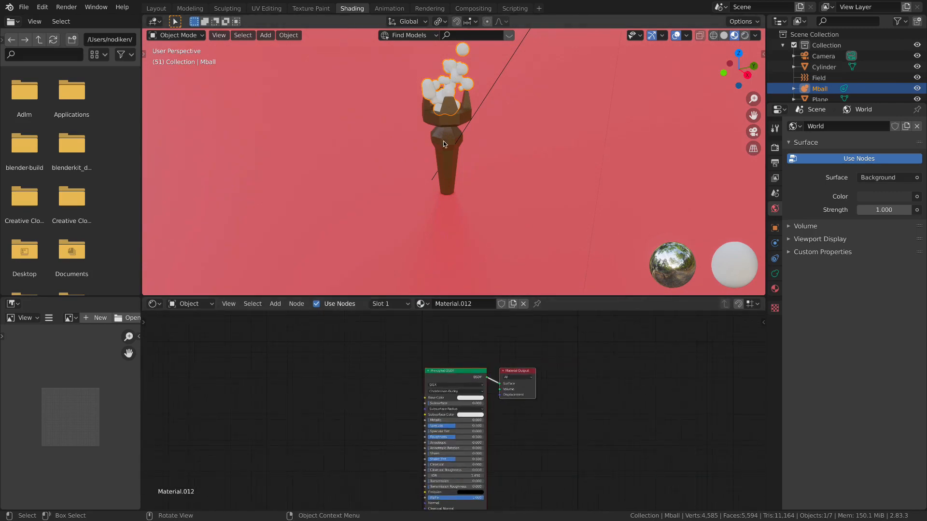
click(349, 381)
text(gr)
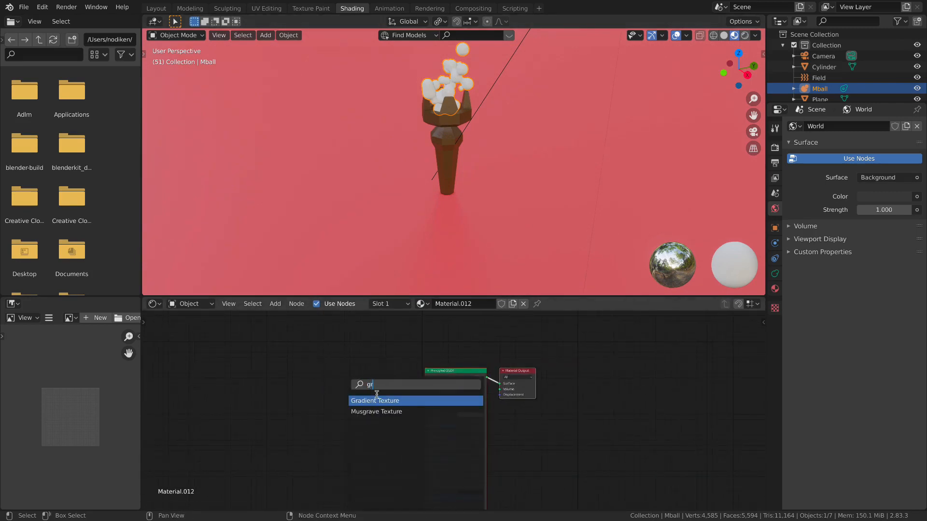
key(Return)
click(271, 388)
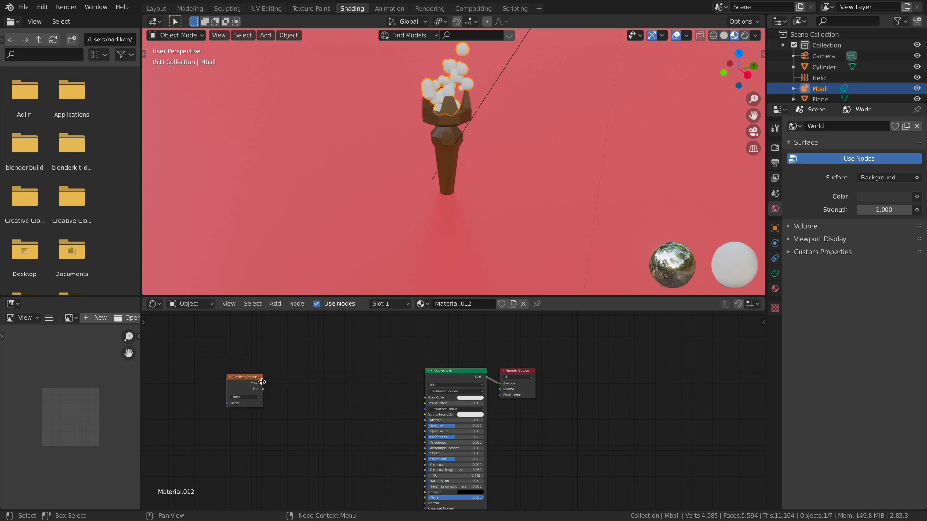
drag(427, 400, 416, 375)
Insert a ColorRamp node between the Gradient Texture and the Principled BSDF's Base Color.
scroll(389, 157, up, 4)
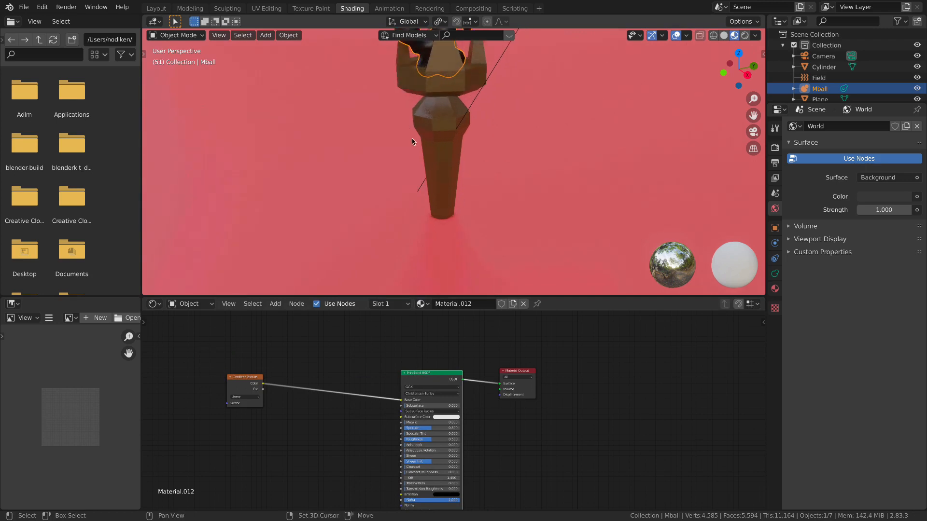
shift+middle_drag(390, 111, 489, 251)
key(shift+a)
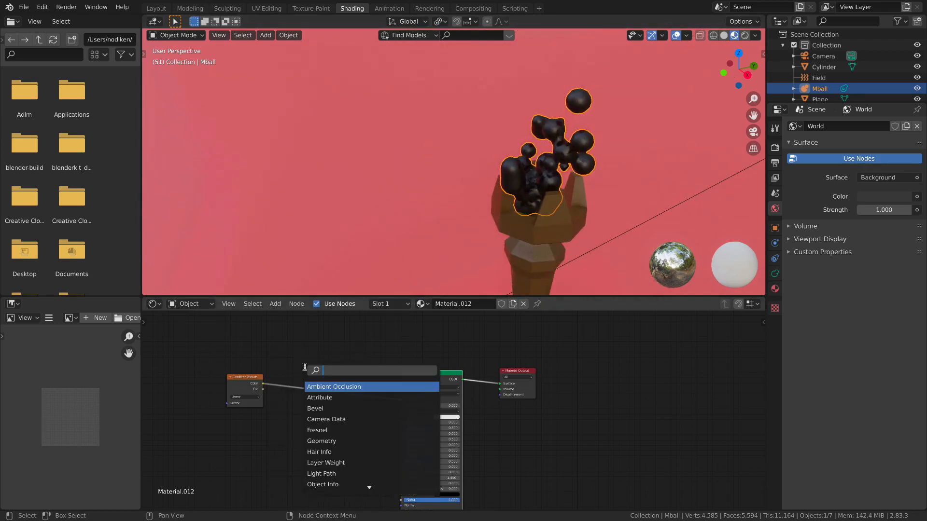
text(colo)
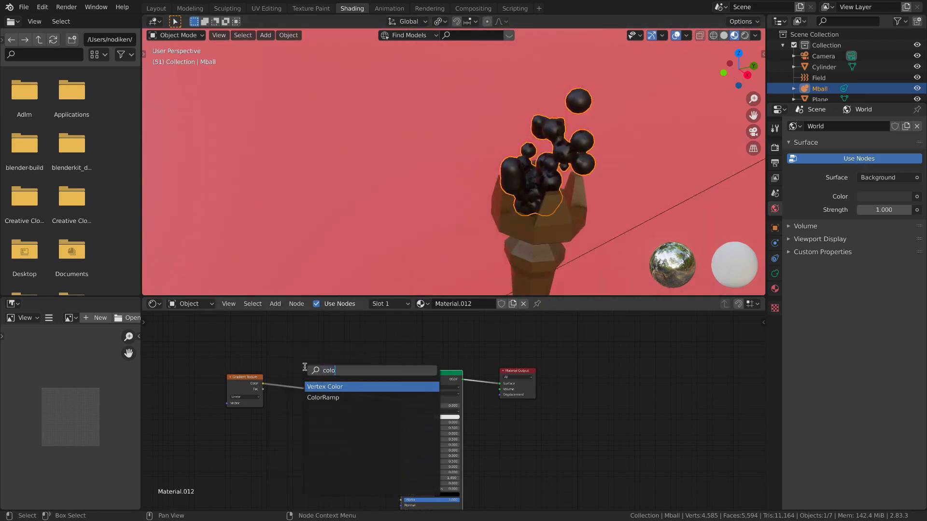
key(Down)
key(Return)
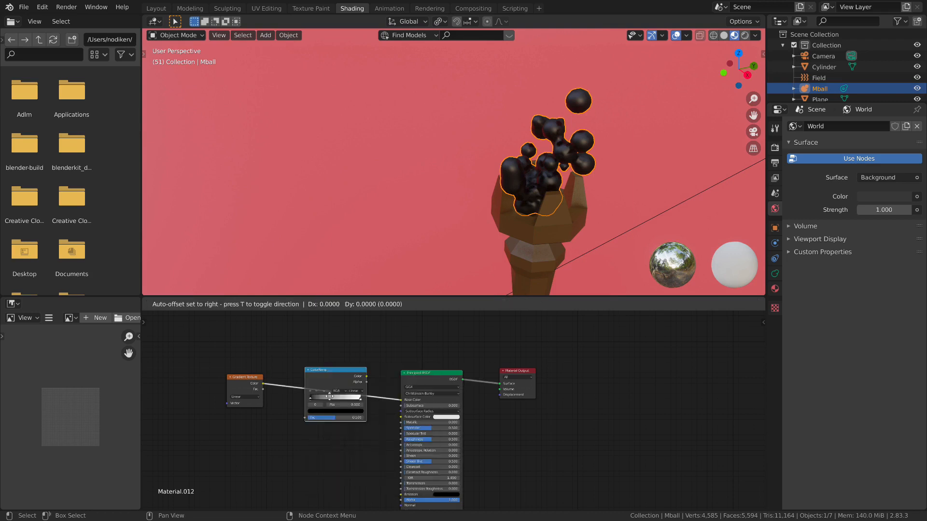
click(319, 389)
Recolour the ColorRamp's end stop at position 1.000 to a dusky pink.
scroll(471, 261, up, 4)
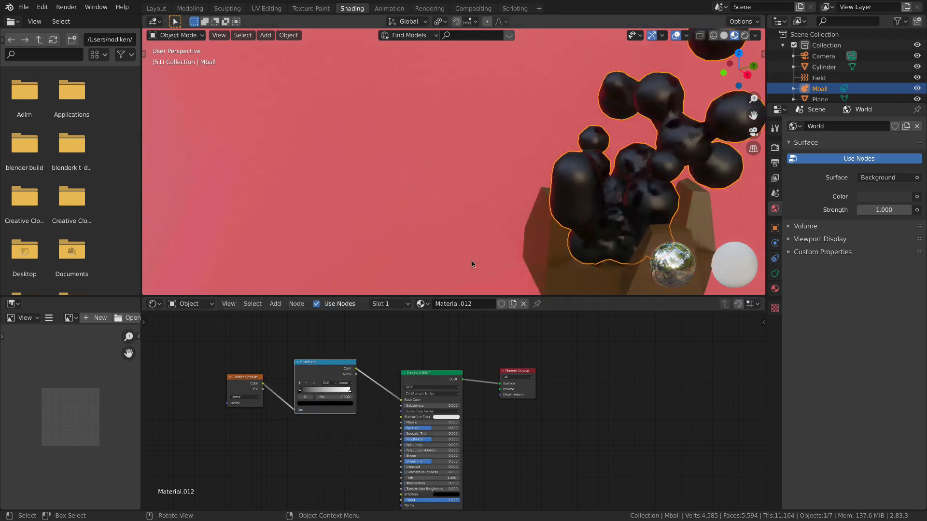
shift+middle_drag(380, 336, 409, 356)
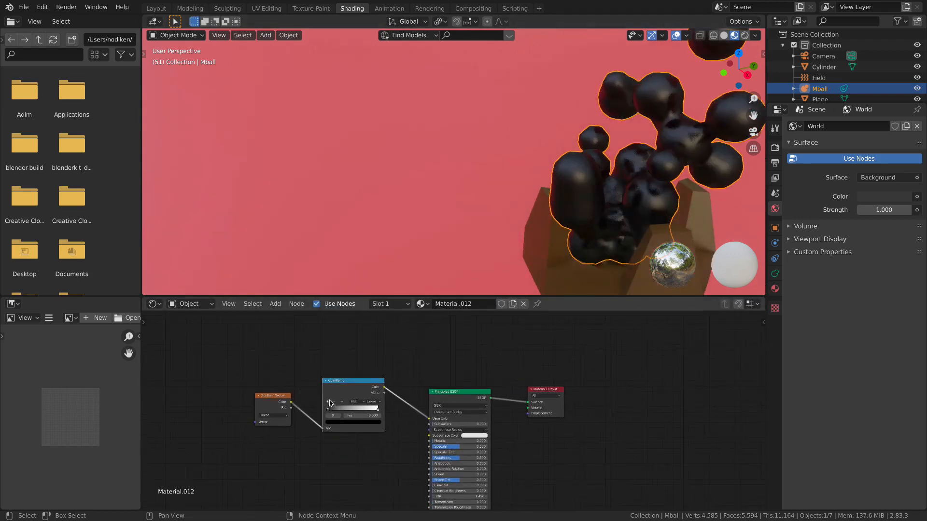
click(375, 423)
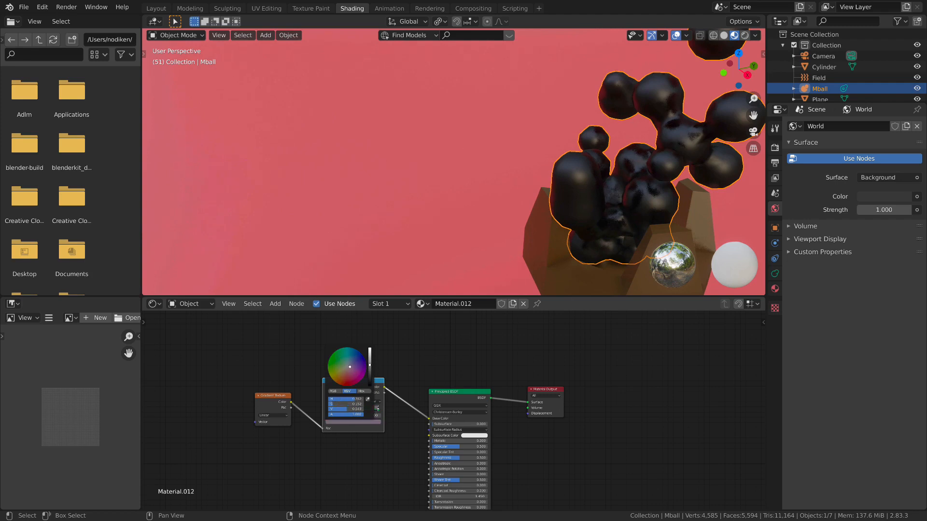
drag(350, 366, 352, 374)
scroll(346, 435, down, 2)
scroll(326, 424, up, 3)
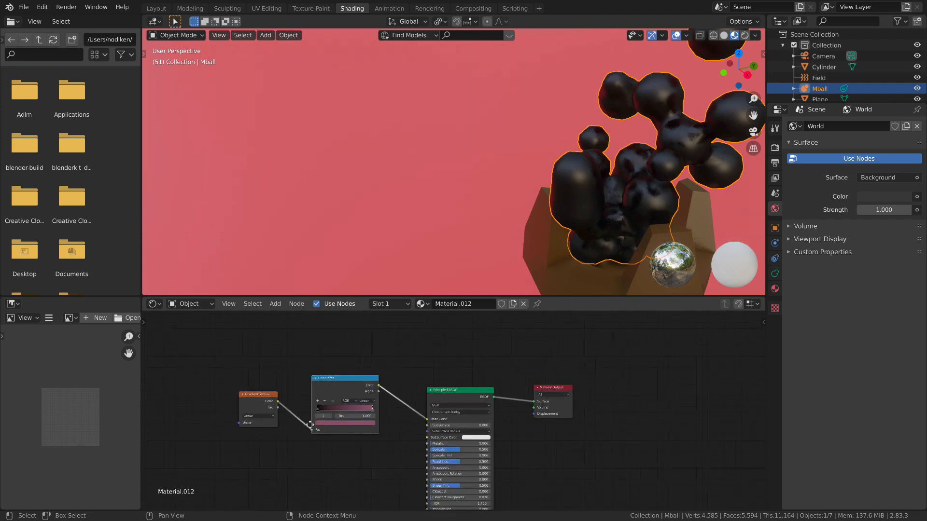
Add Texture Coordinate and Mapping nodes in front of the Gradient Texture.
middle_drag(310, 425, 449, 409)
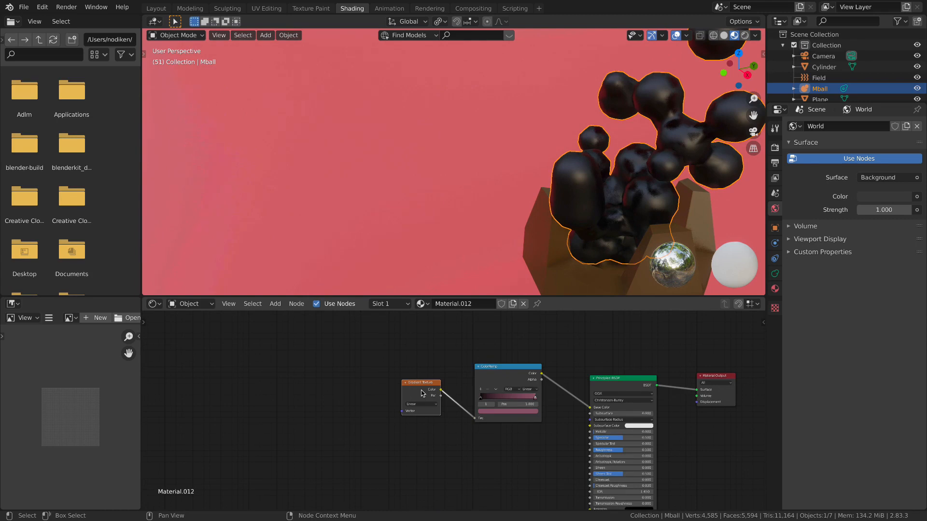
key(ctrl+t)
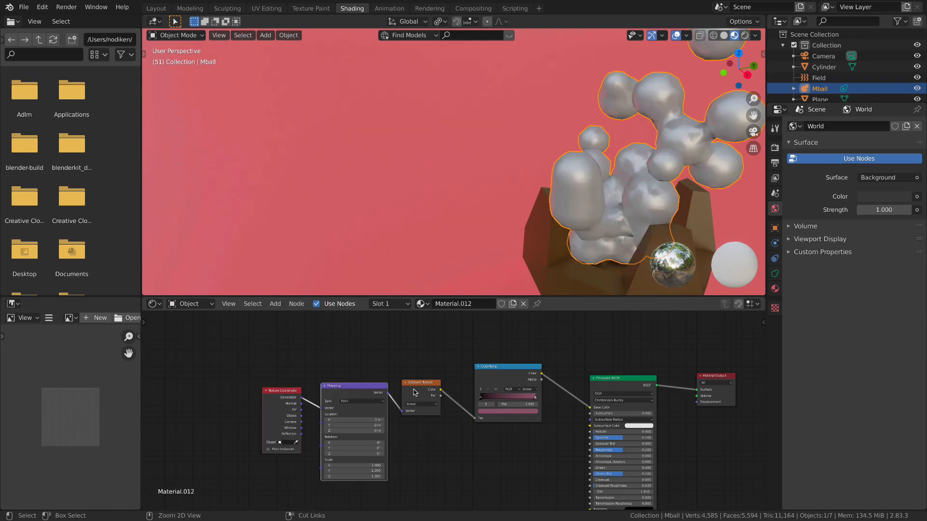
scroll(300, 395, up, 1)
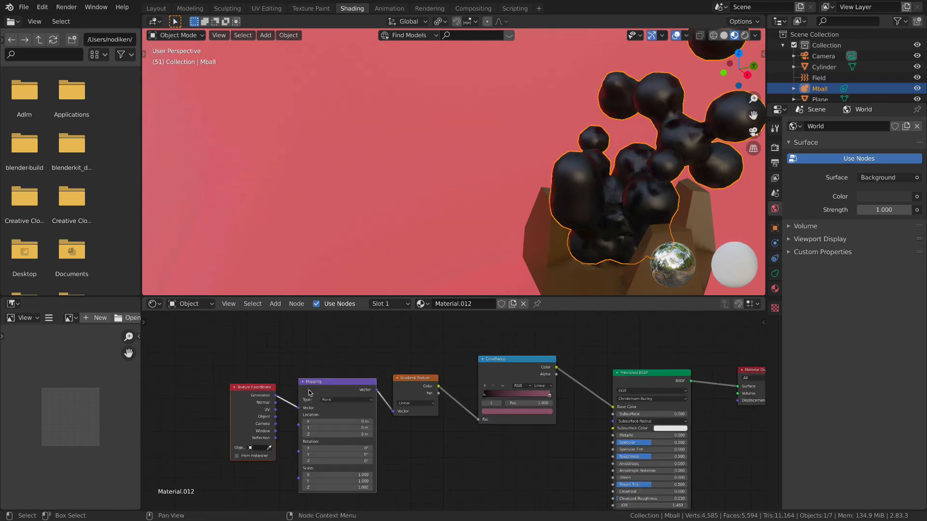
Advance the flame animation to frame 62 in front view and switch the viewport to Rendered shading.
scroll(471, 370, down, 4)
shift+middle_drag(544, 369, 441, 333)
scroll(640, 176, down, 5)
key(KP_1)
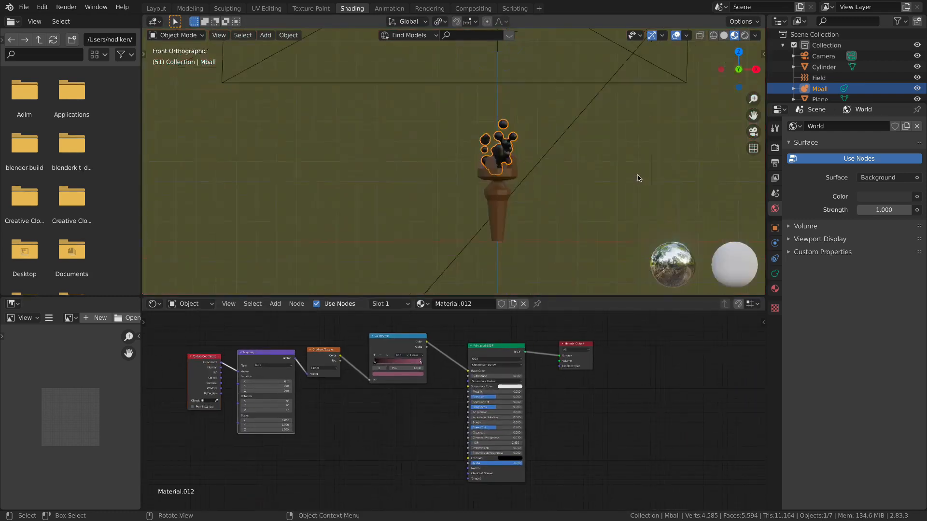
scroll(637, 178, down, 3)
scroll(472, 173, up, 10)
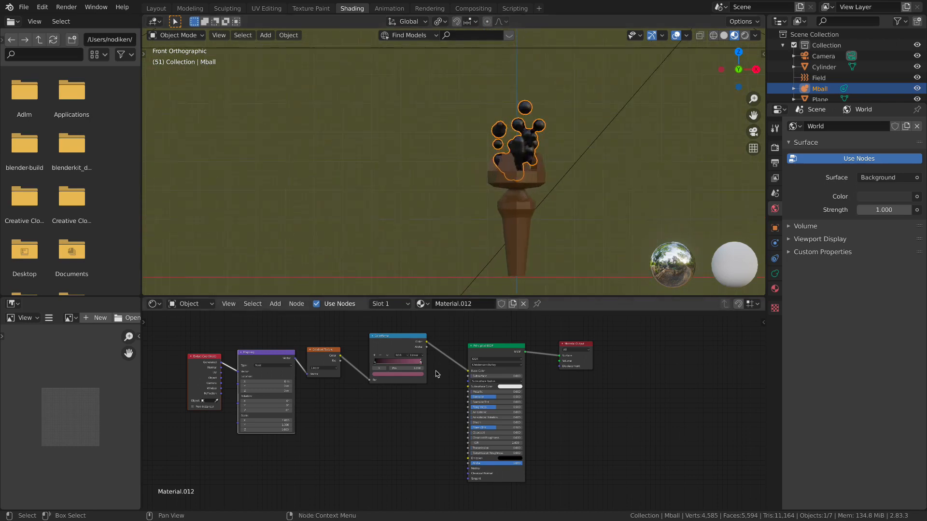
key(space)
key(space)
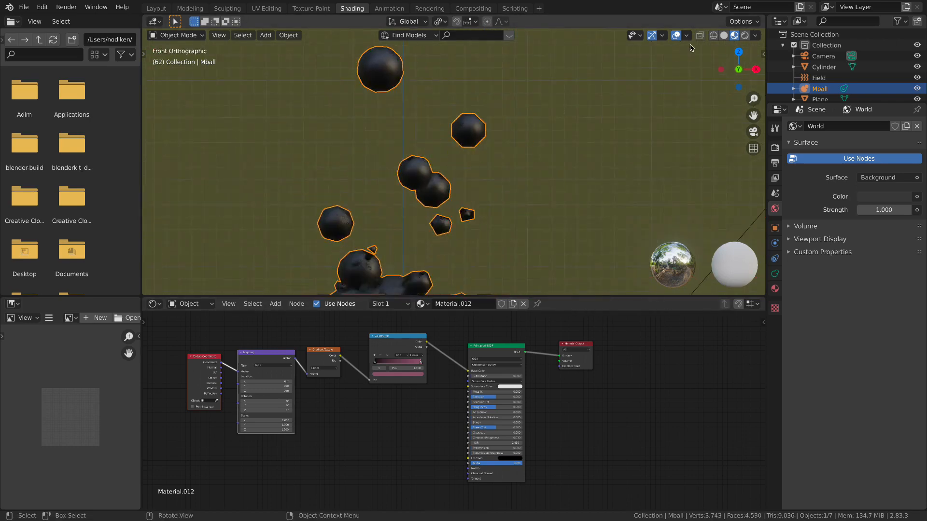
click(744, 36)
scroll(356, 362, up, 2)
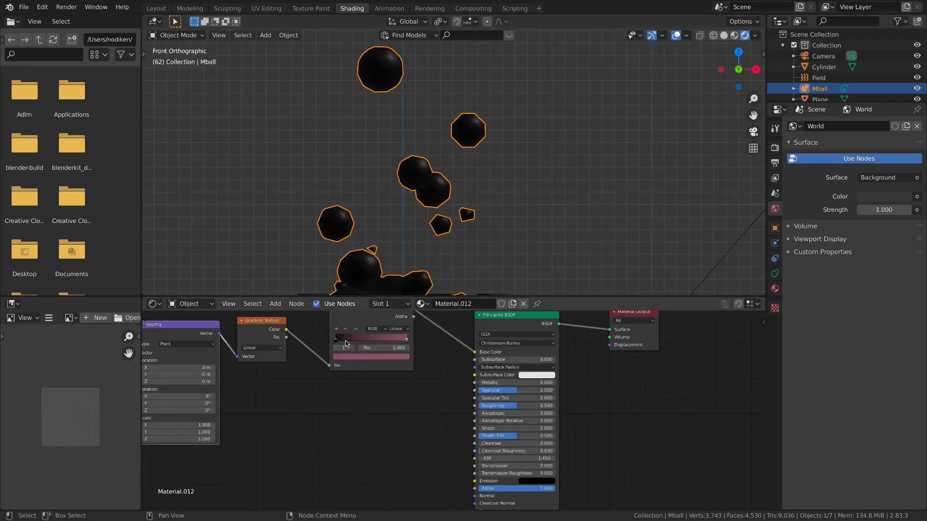
Preview the Gradient Texture on the metaball through a Viewer node, try the Quadratic type, and set the type to Spherical.
middle_drag(323, 351, 373, 404)
click(304, 380)
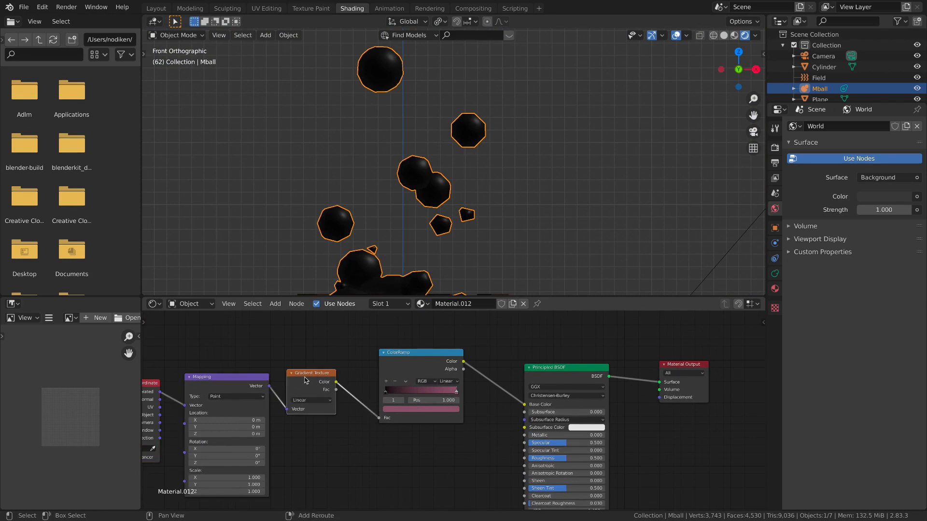
ctrl+shift+click(305, 380)
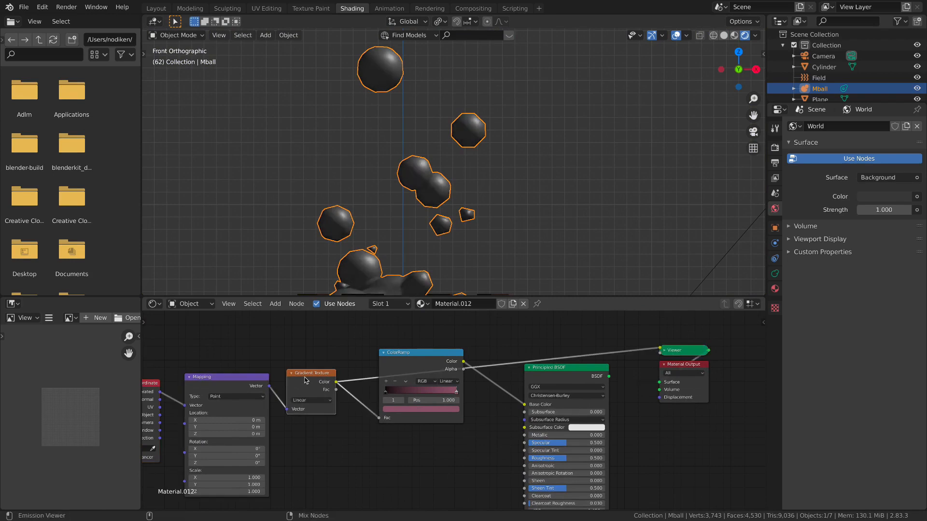
click(314, 402)
click(317, 418)
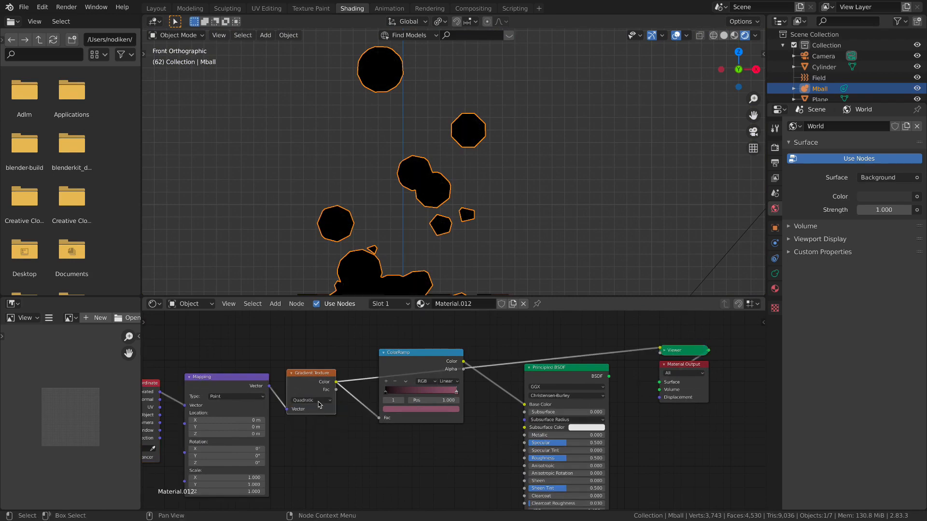
click(319, 404)
click(324, 433)
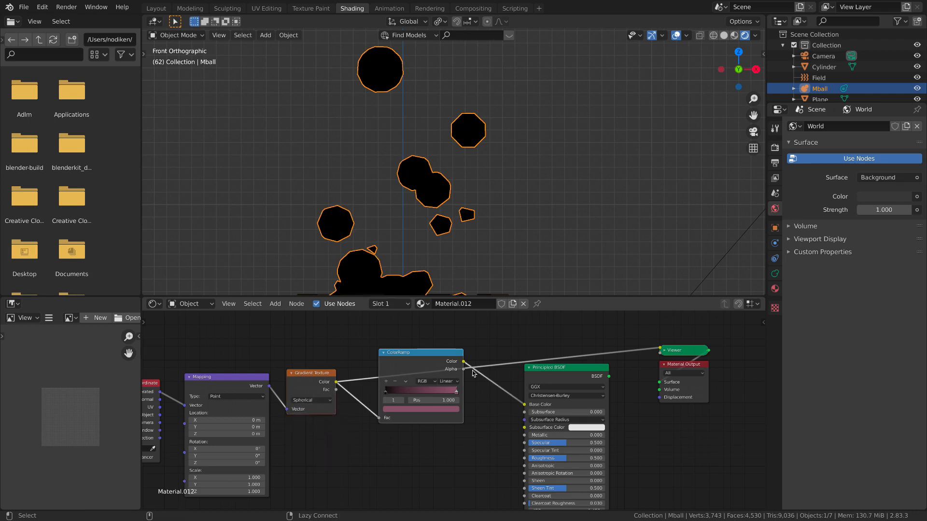
Reconnect the Principled BSDF to the Material Output's Surface and delete the Viewer node.
drag(610, 379, 660, 382)
click(668, 352)
key(Delete)
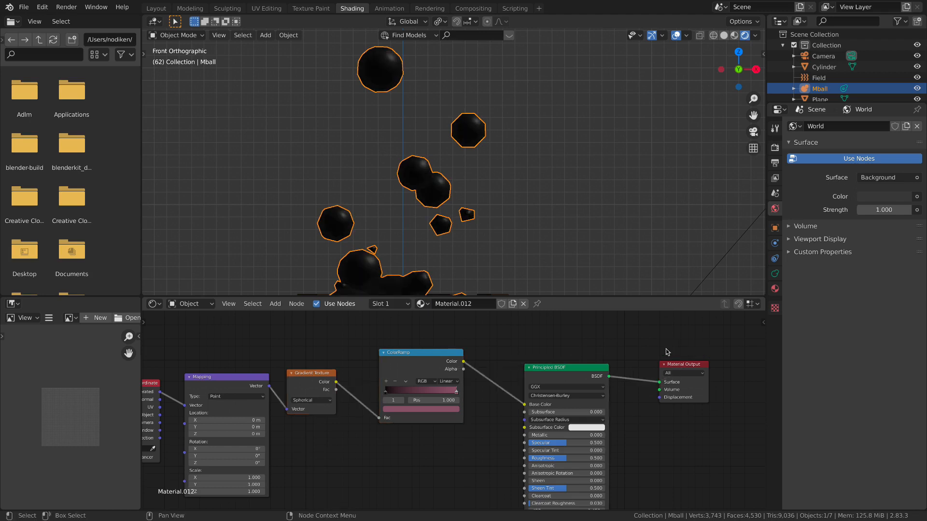
scroll(358, 400, down, 2)
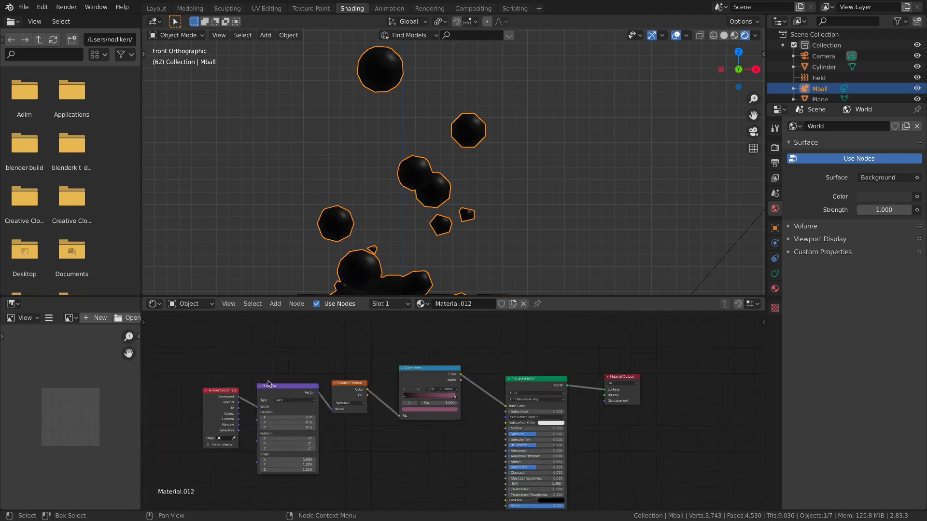
middle_drag(268, 384, 393, 366)
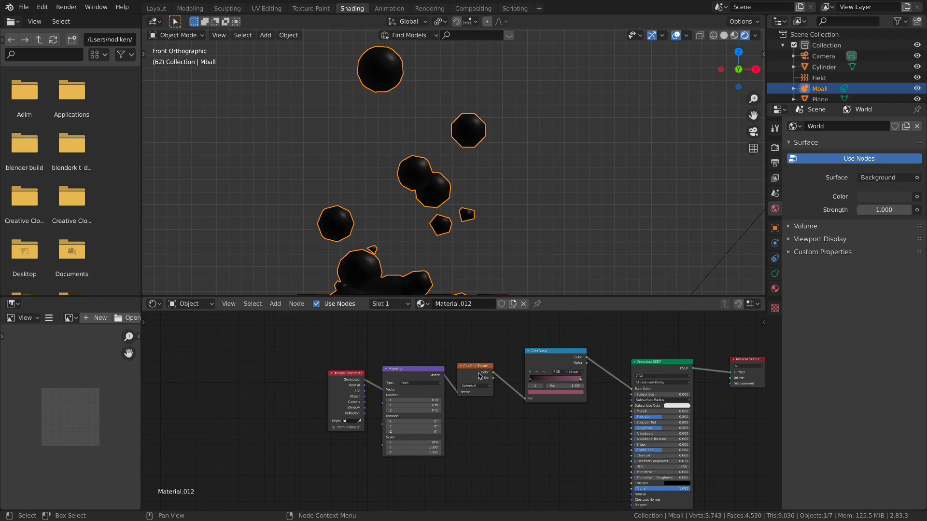
Check in the add-on preferences whether Node Wrangler is enabled.
click(42, 7)
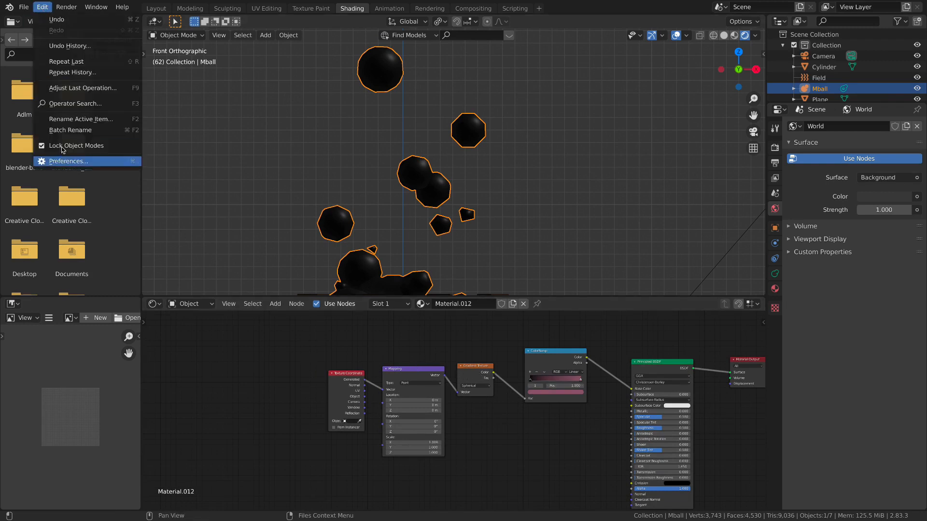
click(64, 160)
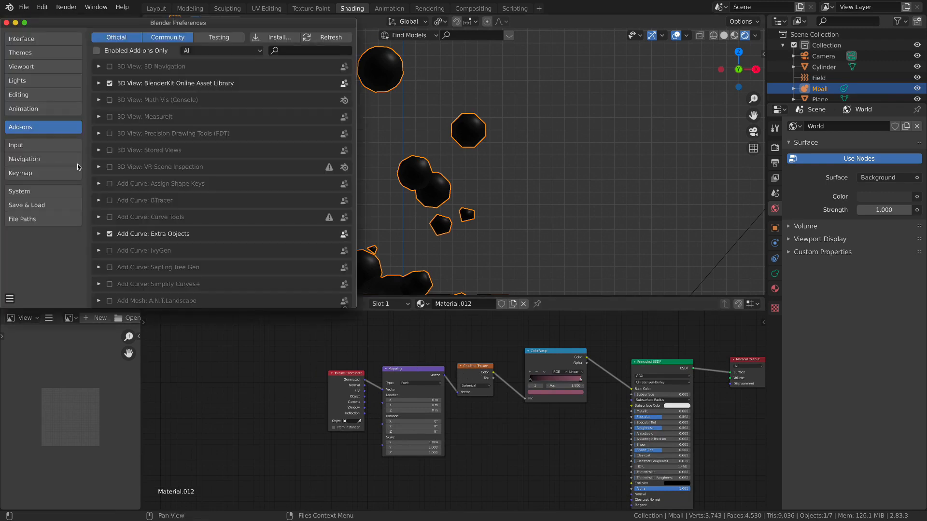
click(278, 51)
text(Nod)
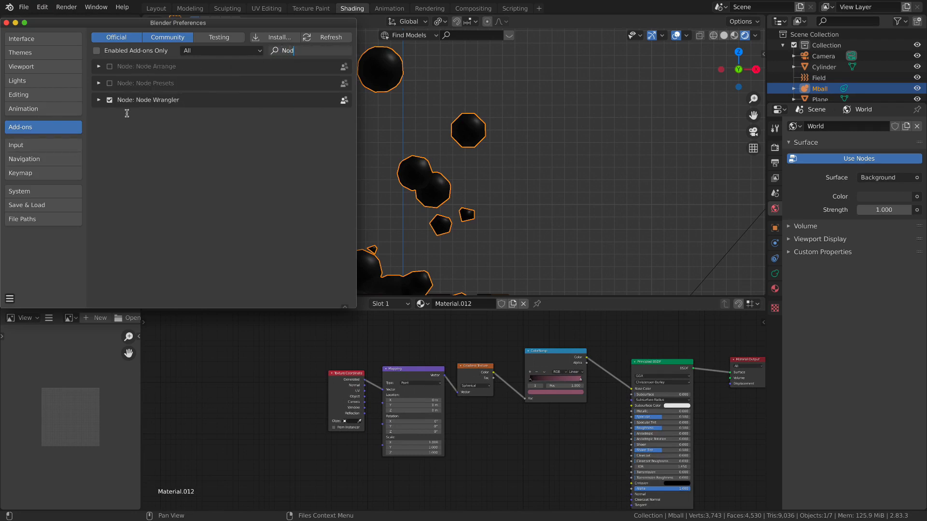
key(Escape)
click(6, 23)
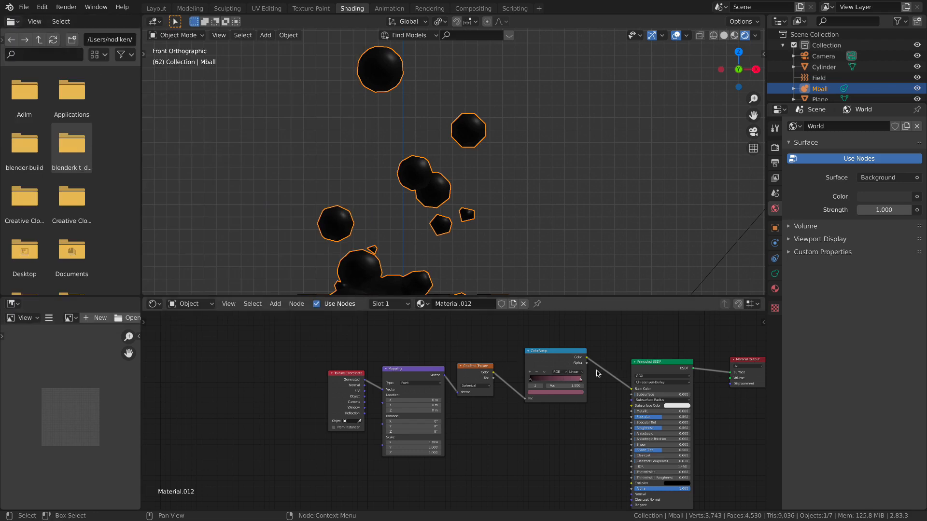
Preview the output of the Mapping node and of the ColorRamp on the metaball.
ctrl+click(468, 375)
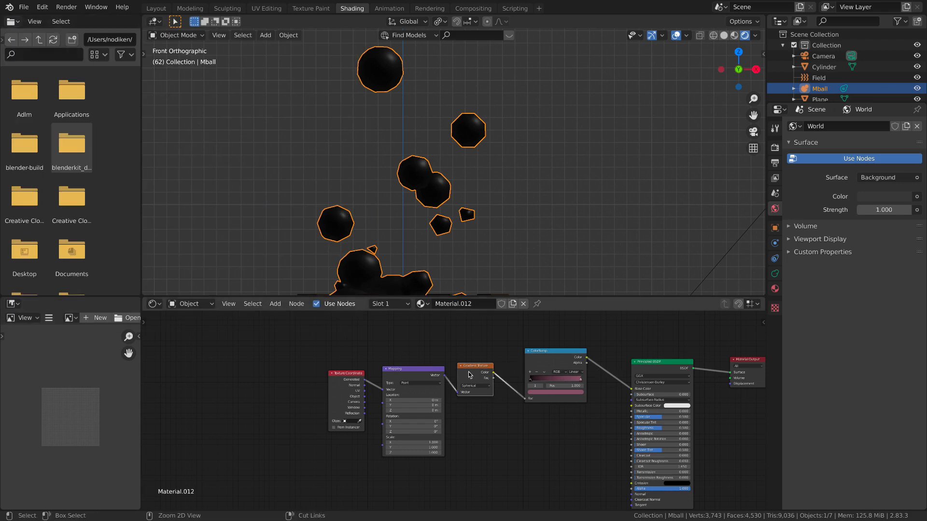
ctrl+shift+click(408, 385)
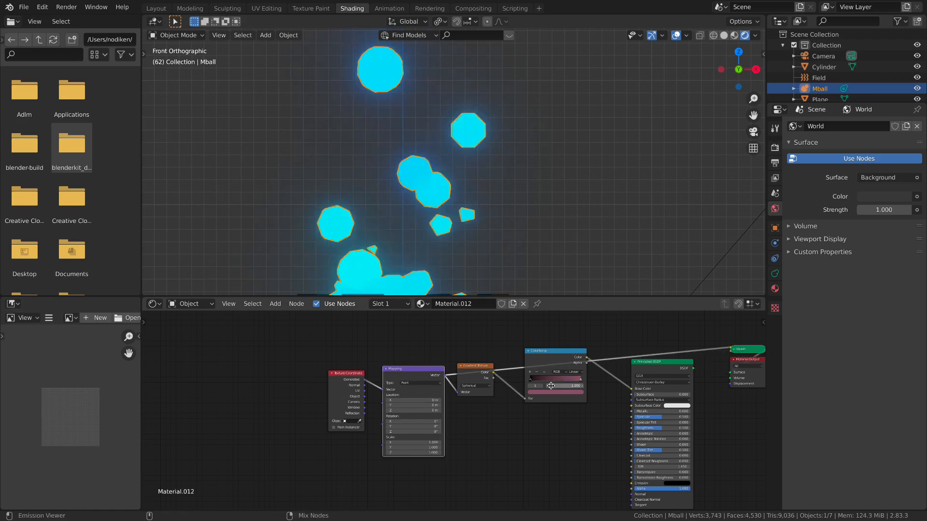
middle_drag(652, 344, 479, 331)
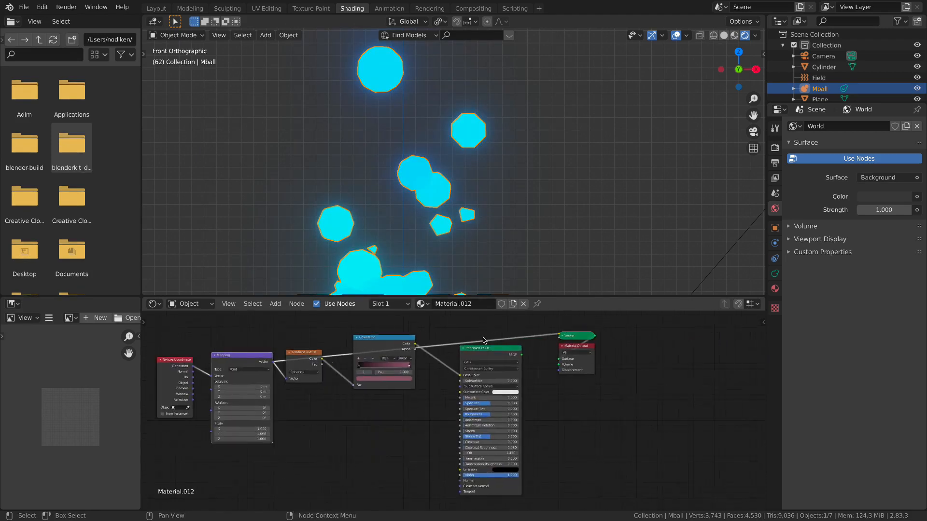
ctrl+shift+click(374, 348)
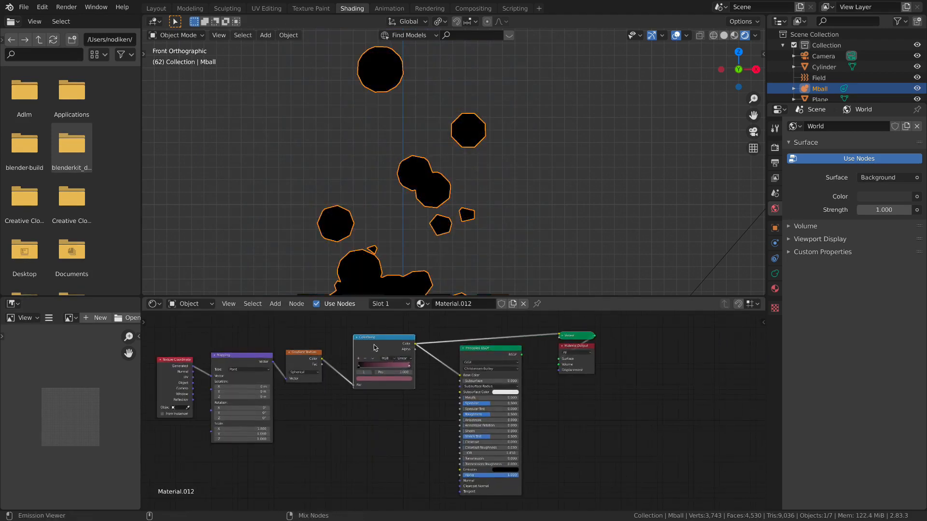
Move the ColorRamp node closer to the Principled BSDF and delete the Viewer node.
key(g)
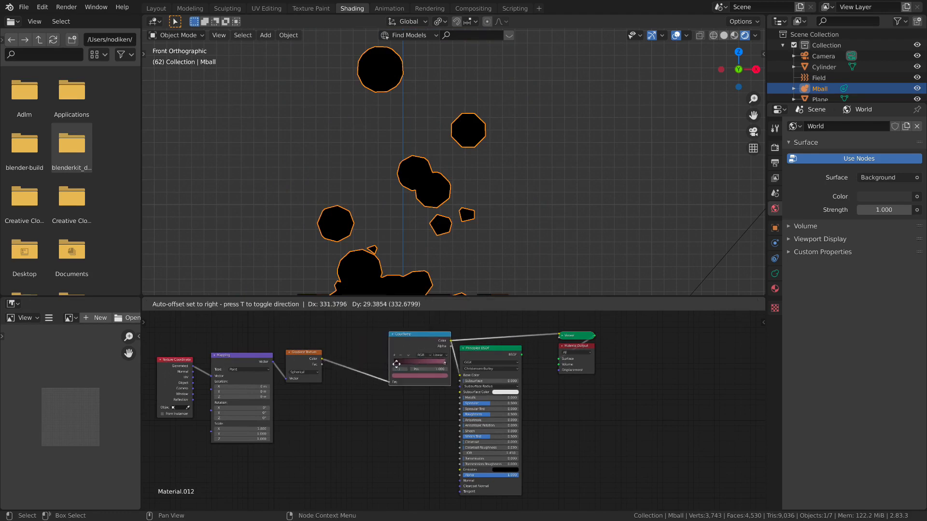
click(385, 376)
mouse_move(576, 334)
mouse_down()
mouse_move(562, 344)
mouse_move(594, 320)
mouse_move(578, 327)
mouse_up()
key(Delete)
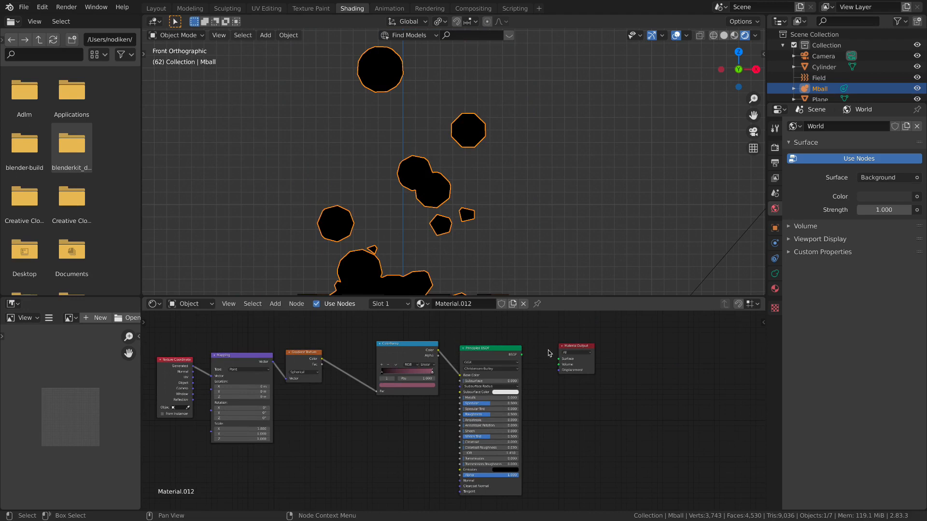
Delete the Mapping and Texture Coordinate nodes feeding the Gradient Texture.
click(256, 365)
key(Delete)
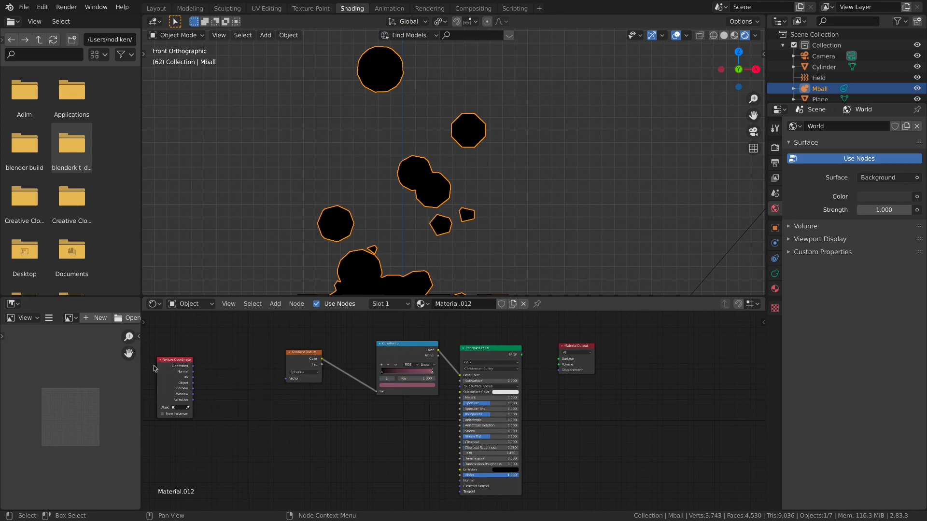
click(182, 365)
key(Delete)
drag(307, 359, 309, 360)
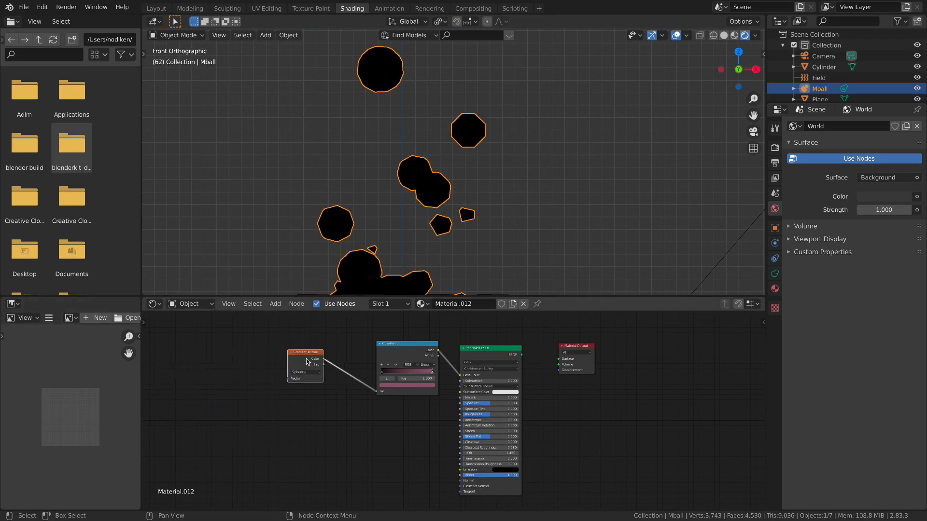
Preview the Gradient Texture on the metaball and restore its Mapping and Texture Coordinate nodes.
ctrl+shift+click(305, 361)
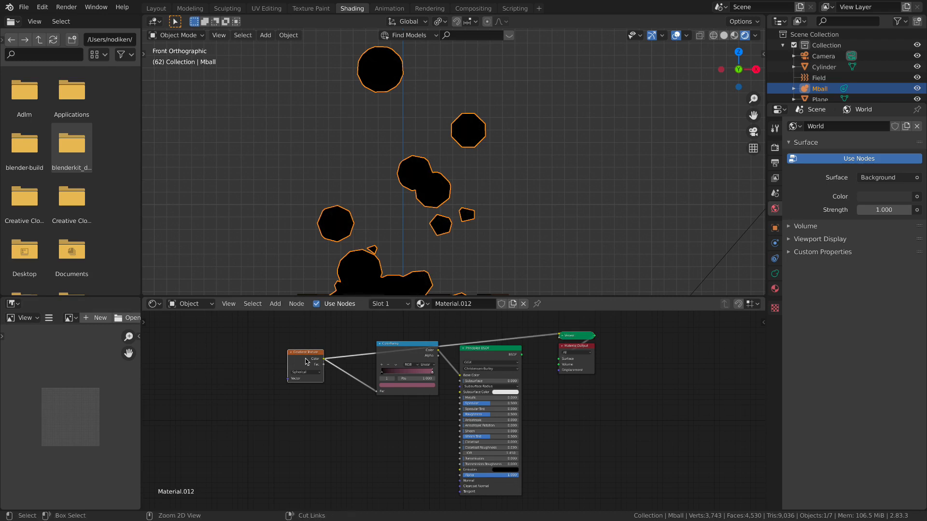
key(ctrl+z)
key(Home)
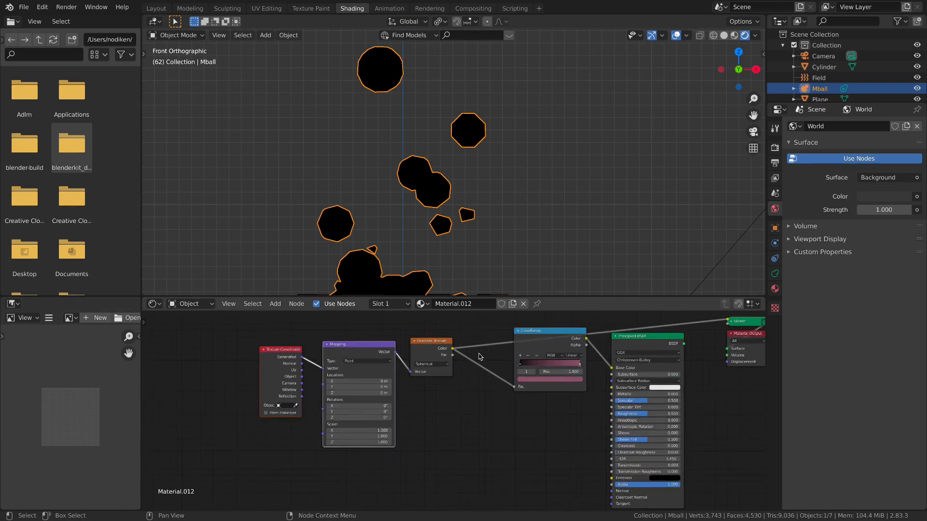
Link the Principled BSDF's BSDF output back to the Material Output's Surface and remove the Viewer node.
middle_drag(481, 350, 386, 402)
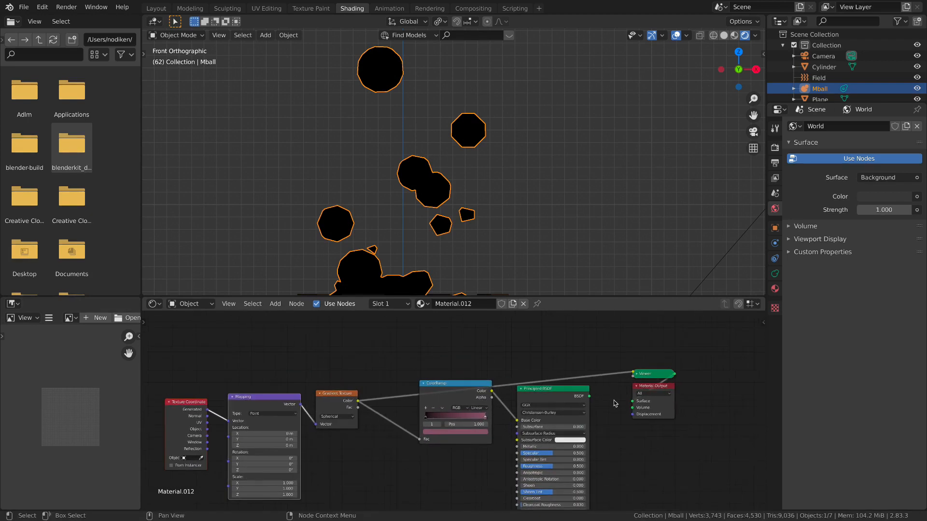
drag(589, 396, 632, 388)
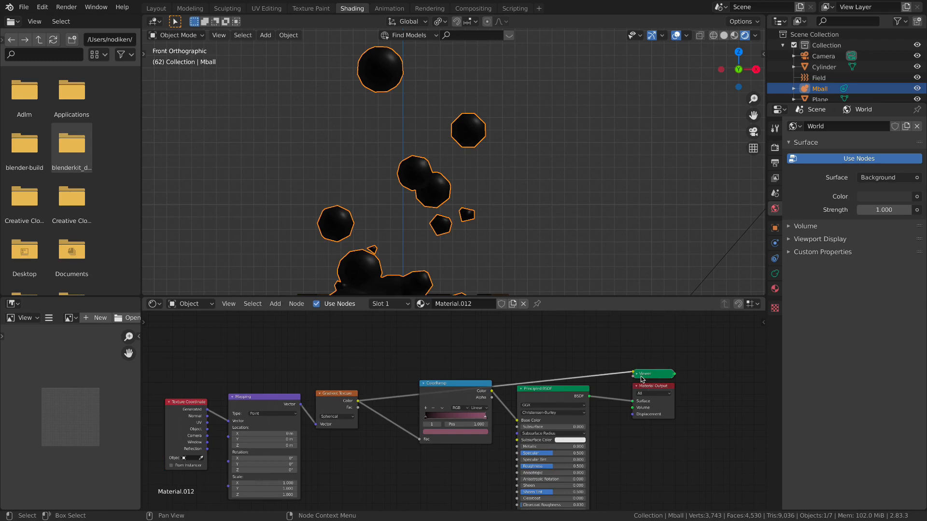
key(x)
scroll(424, 330, down, 2)
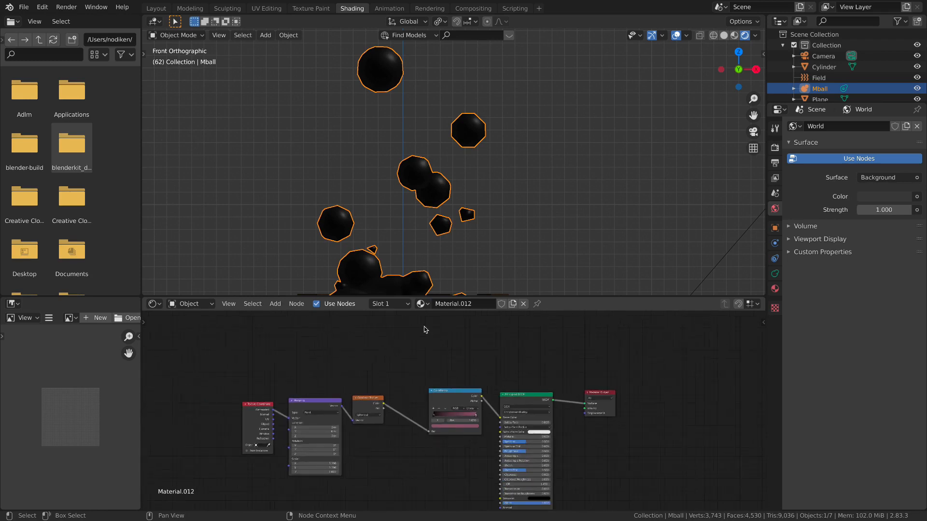
Recolour the ColorRamp's start stop to a golden orange and set the ramp's interpolation to B-Spline.
click(444, 425)
drag(469, 392, 441, 387)
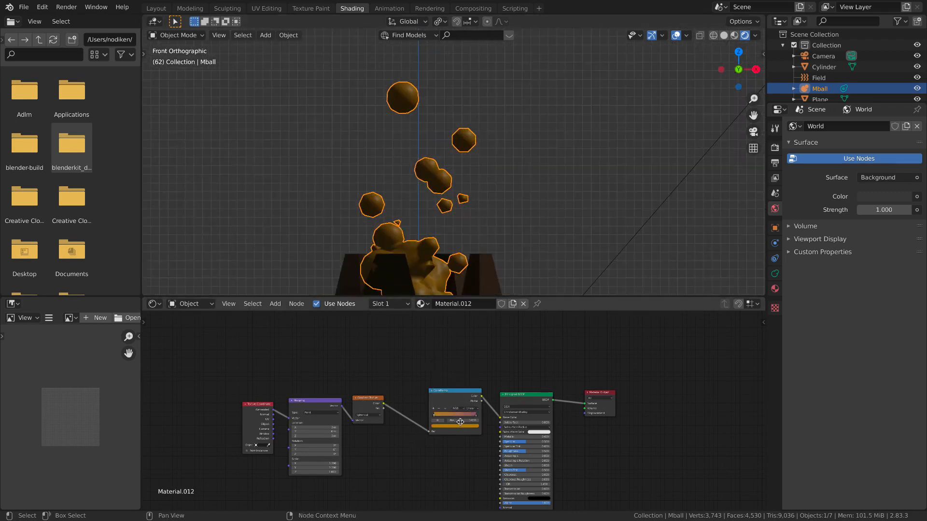
scroll(476, 419, up, 2)
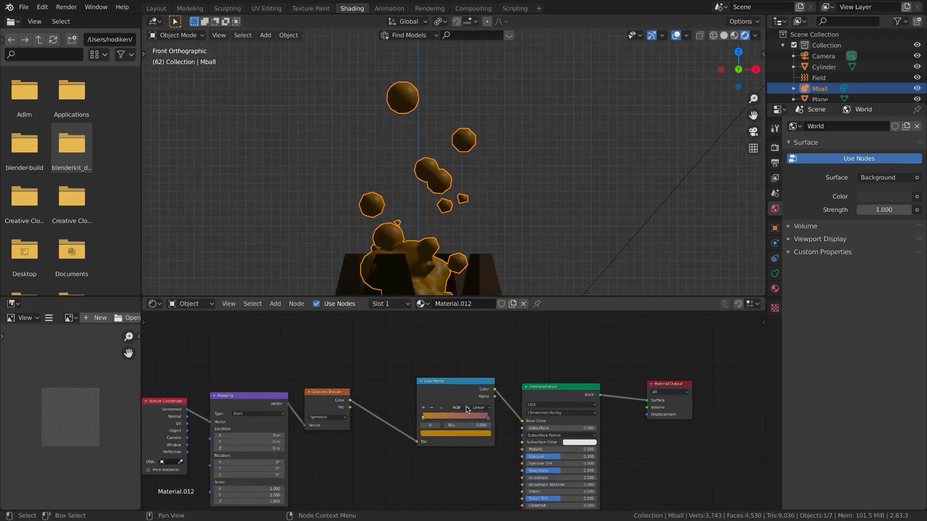
click(480, 408)
click(482, 428)
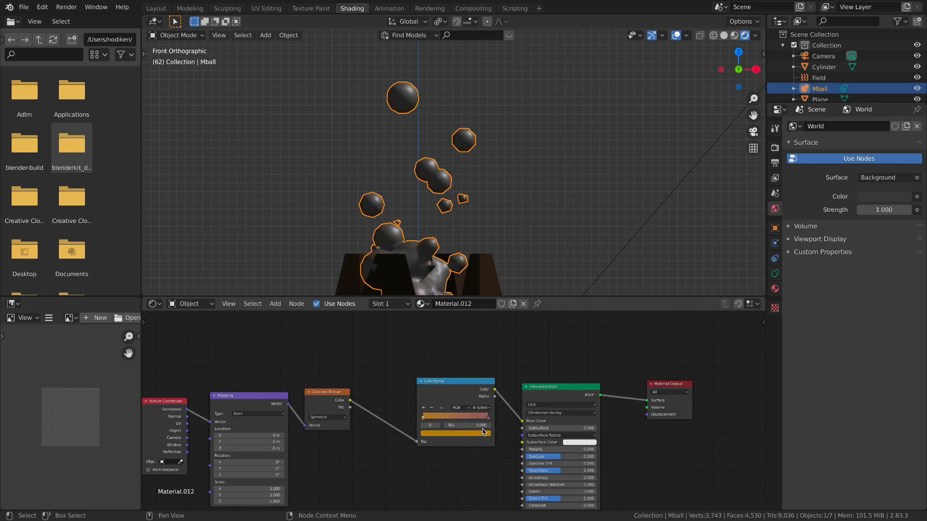
Move the ColorRamp's golden orange stop to position 0.444 and frame the original metaball in front view.
scroll(472, 416, up, 2)
mouse_move(500, 424)
mouse_down()
mouse_move(459, 424)
mouse_move(496, 418)
mouse_up()
scroll(641, 233, down, 9)
shift+middle_drag(642, 232, 326, 226)
middle_drag(490, 221, 508, 222)
key(KP_1)
scroll(523, 213, down, 6)
shift+middle_drag(618, 201, 467, 208)
scroll(468, 208, up, 10)
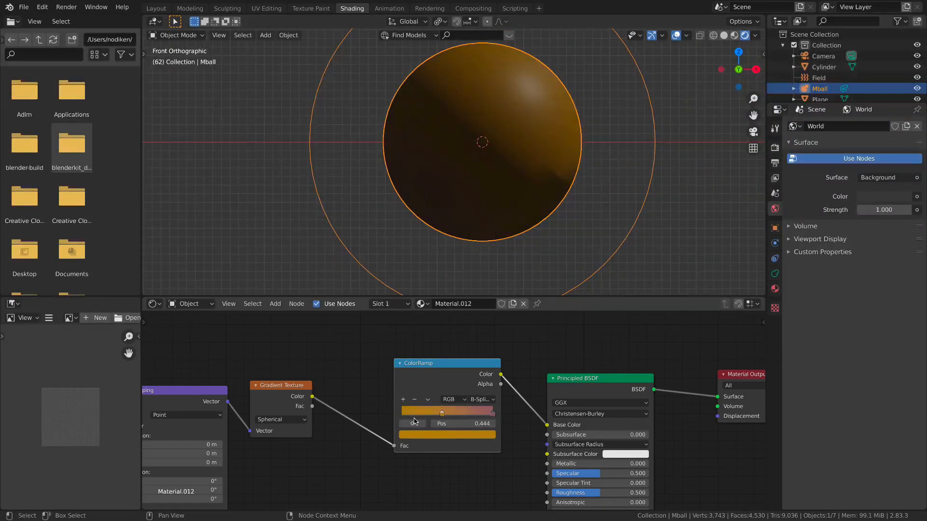
Move the ColorRamp's pink end stop to position 0.741 and set the Gradient Texture type to Linear.
drag(490, 414, 469, 414)
middle_drag(264, 440, 427, 399)
click(431, 380)
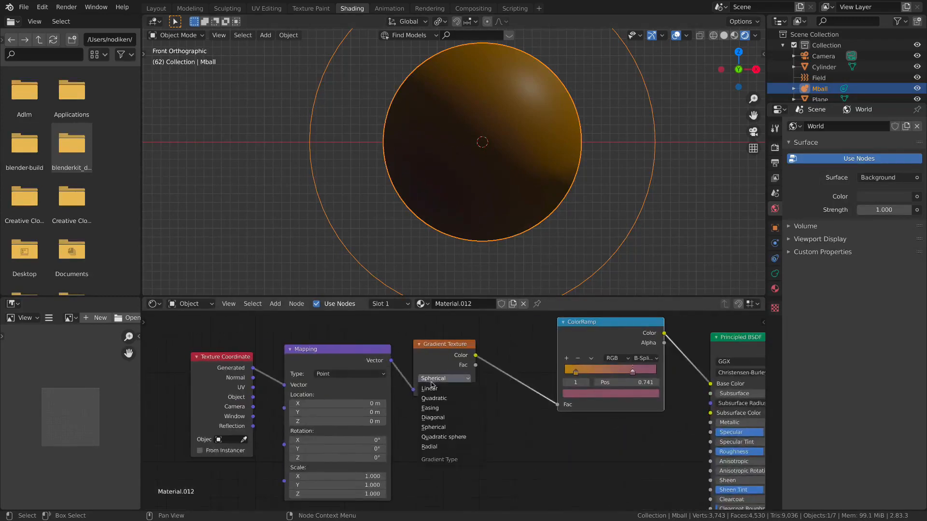
click(444, 389)
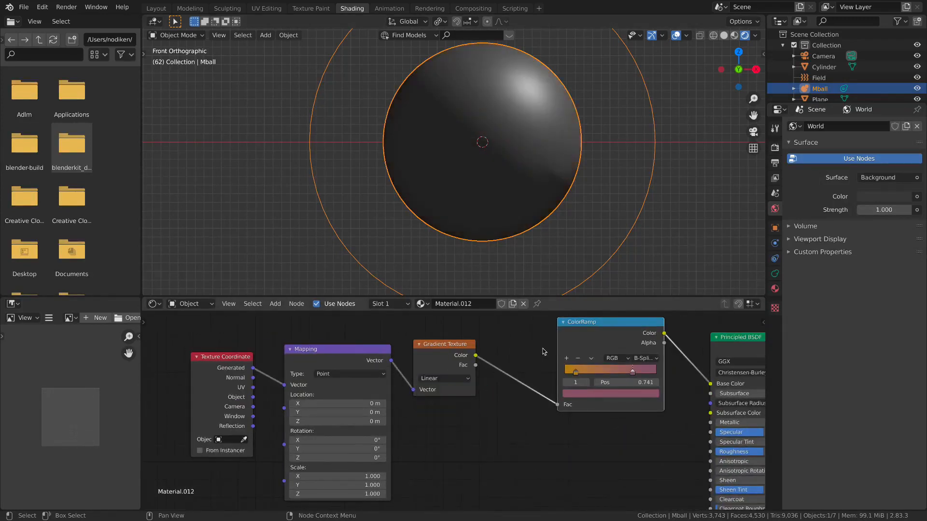
scroll(565, 286, down, 4)
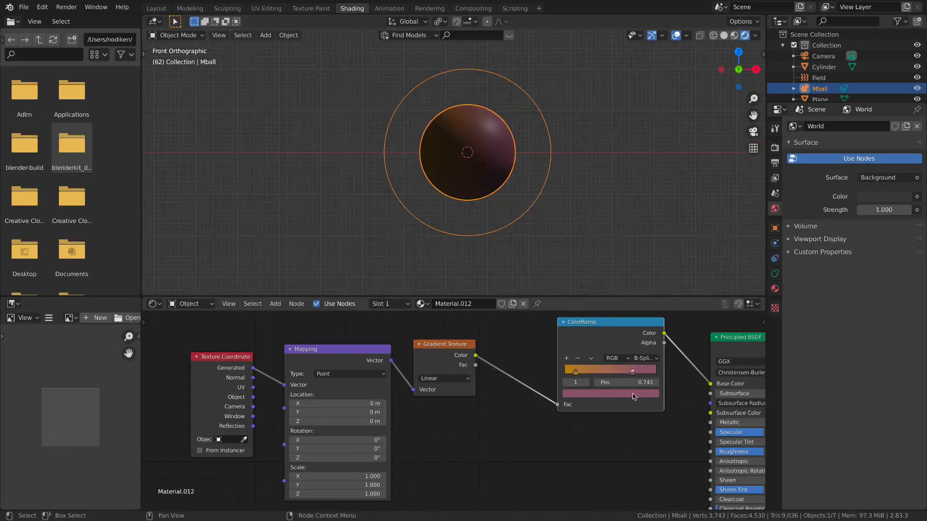
mouse_move(317, 449)
mouse_down()
mouse_move(362, 449)
mouse_move(298, 449)
mouse_move(355, 458)
mouse_move(330, 458)
mouse_up()
key(Escape)
key(Escape)
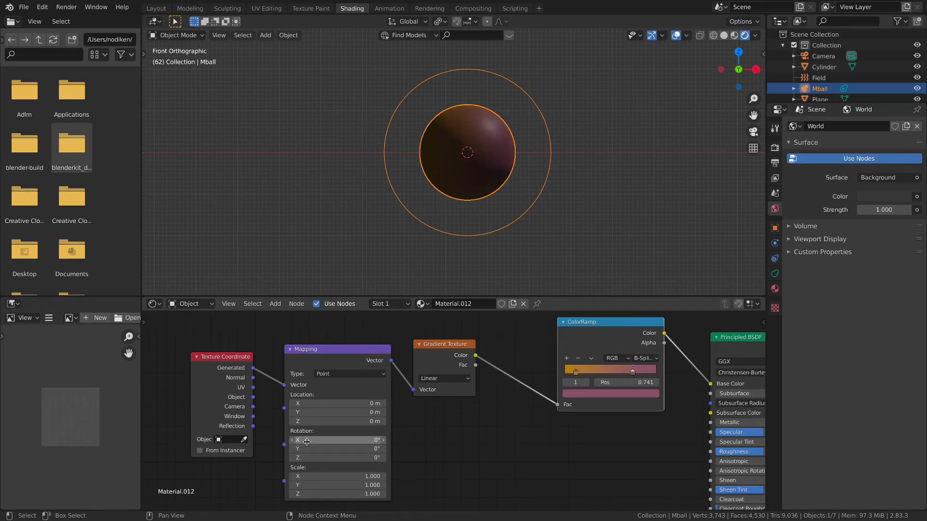
Set the ColorRamp interpolation to Constant and the Mapping node's Y rotation to 90°.
click(645, 358)
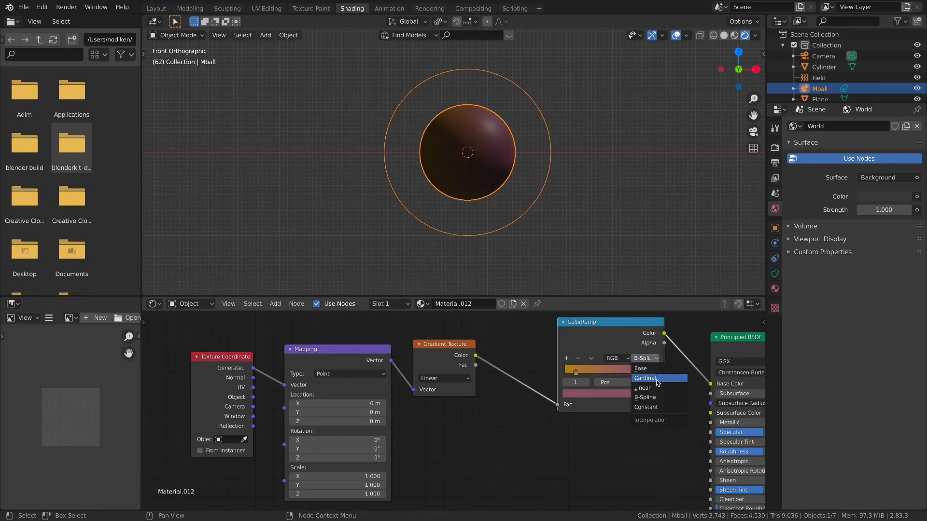
click(654, 407)
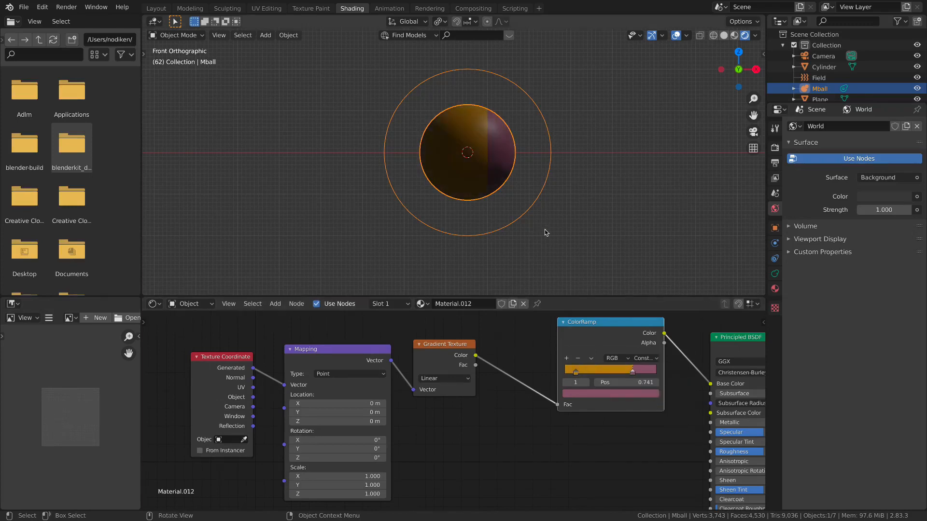
scroll(515, 214, up, 1)
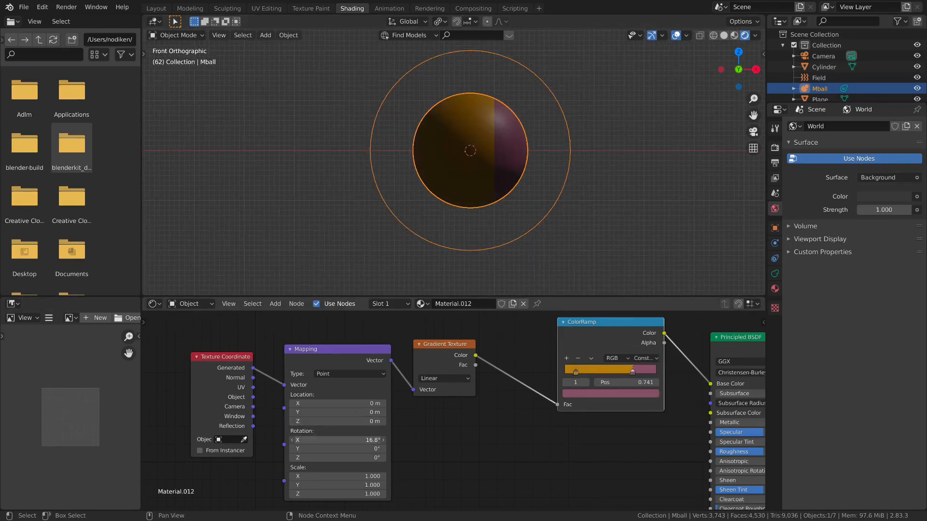
drag(311, 450, 447, 430)
key(Escape)
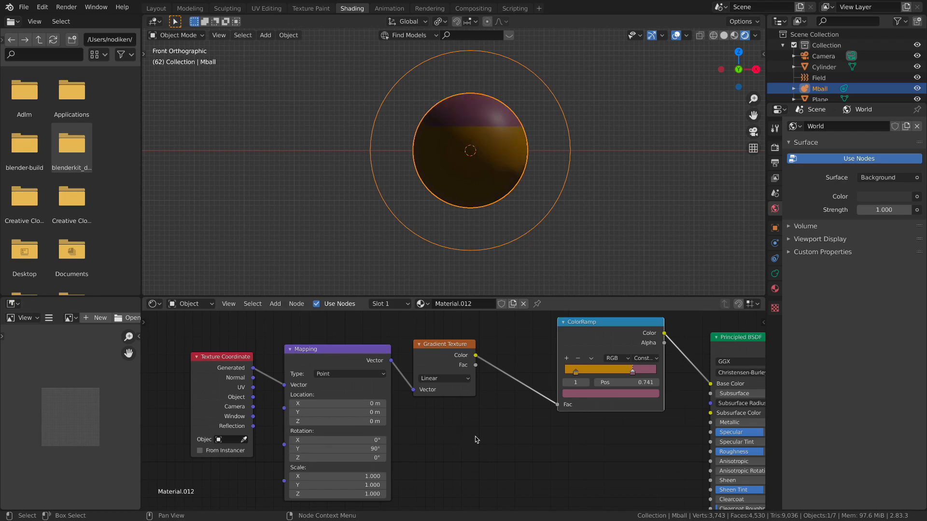
Move the ColorRamp's pink stop to position 0.467 and add a red stop at 0.293.
drag(634, 375, 622, 376)
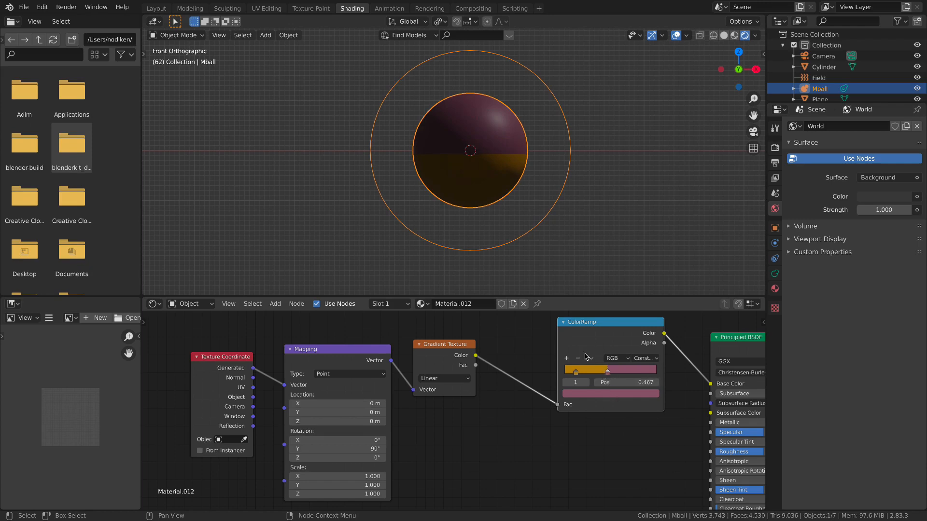
click(567, 358)
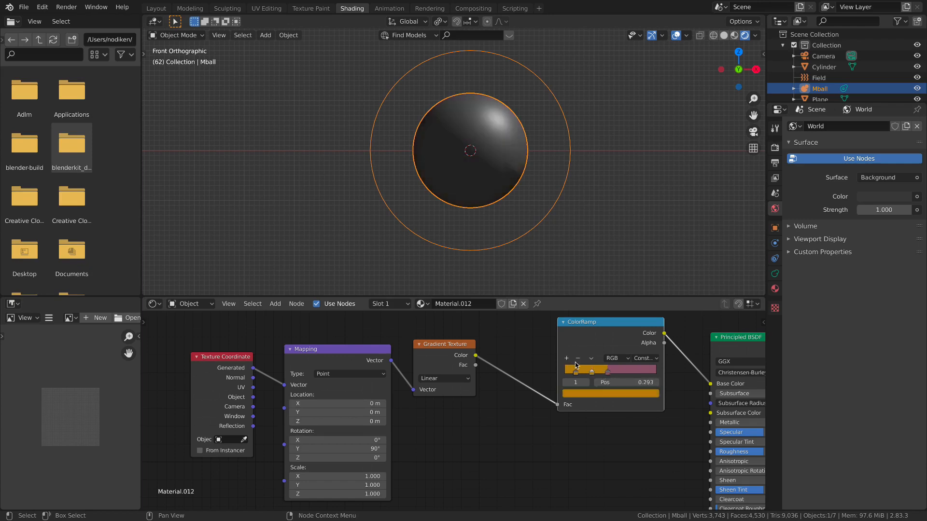
click(591, 395)
drag(587, 318, 600, 328)
Play the animation through the camera view to examine the flame's colours on the torch.
scroll(338, 214, down, 4)
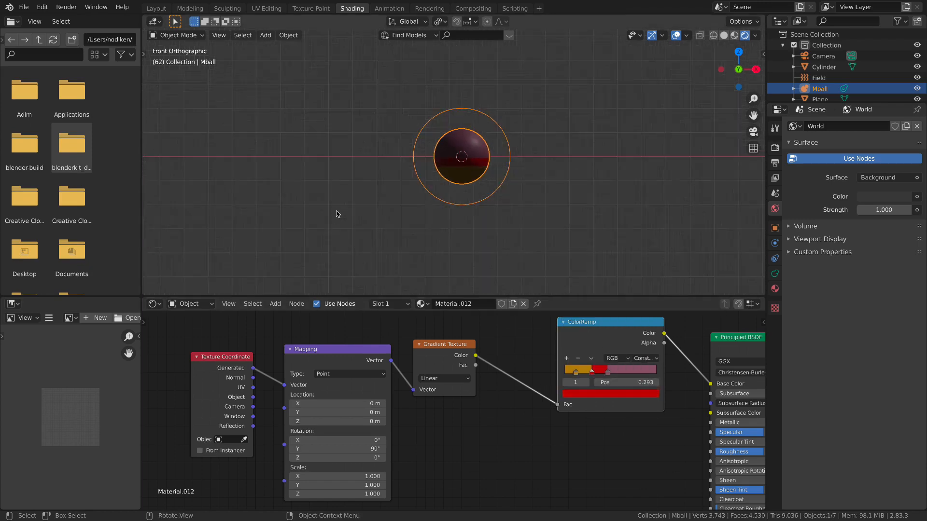
key(KP_0)
scroll(532, 202, up, 4)
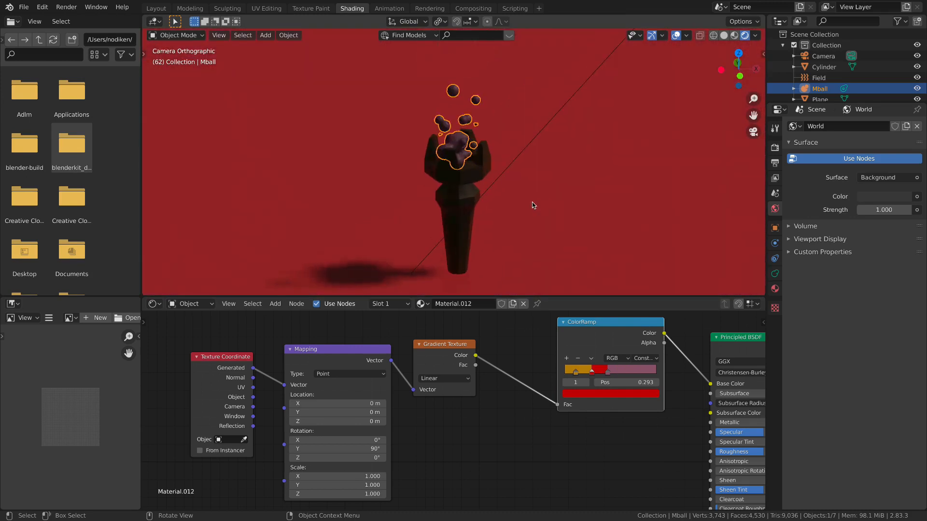
scroll(526, 204, up, 4)
key(space)
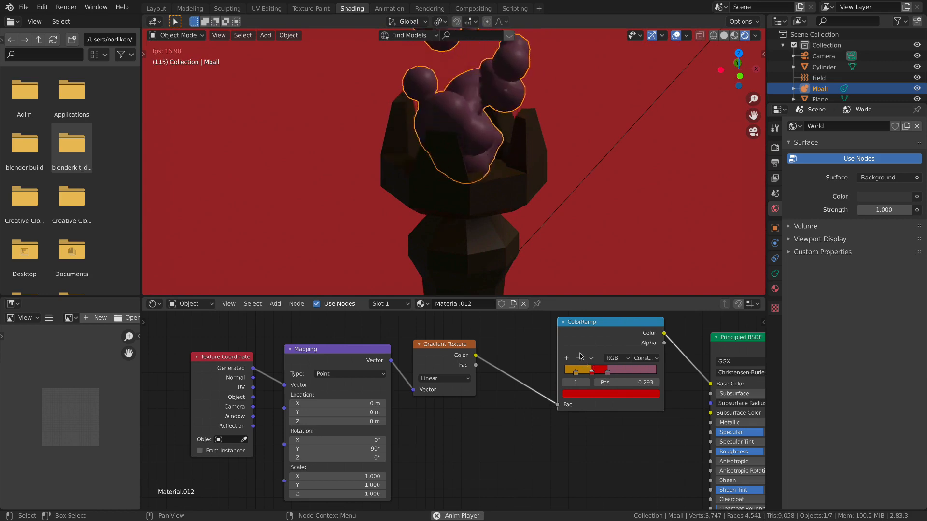
scroll(570, 165, down, 4)
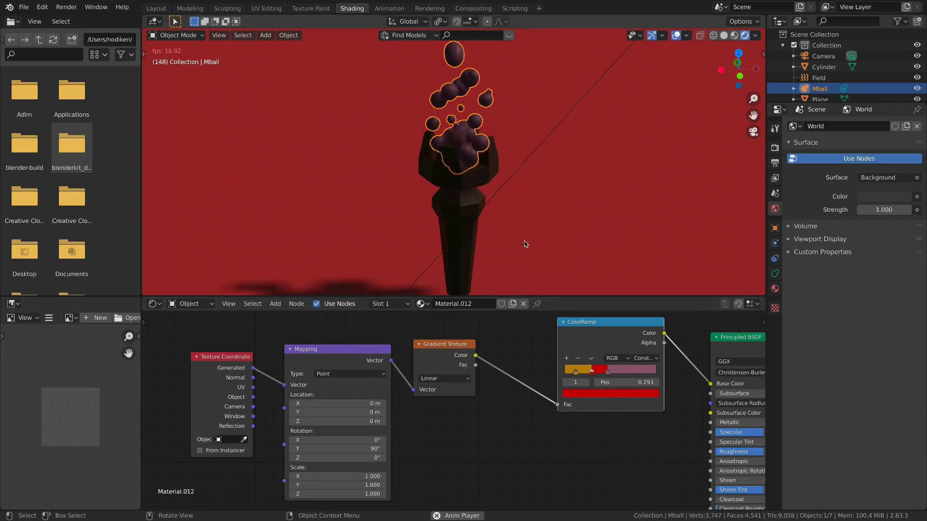
Select the ColorRamp's pink stop at 0.467 and set the ramp's interpolation to B-Spline.
click(607, 372)
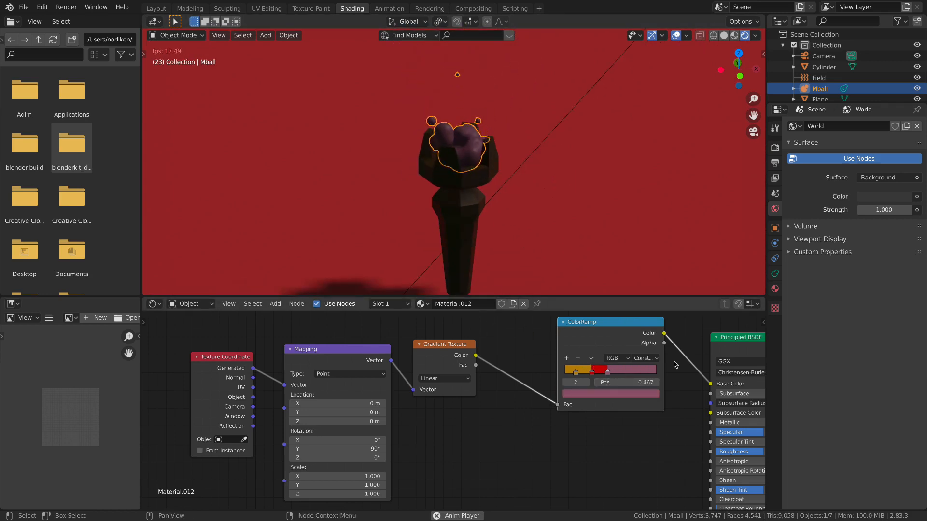
click(637, 358)
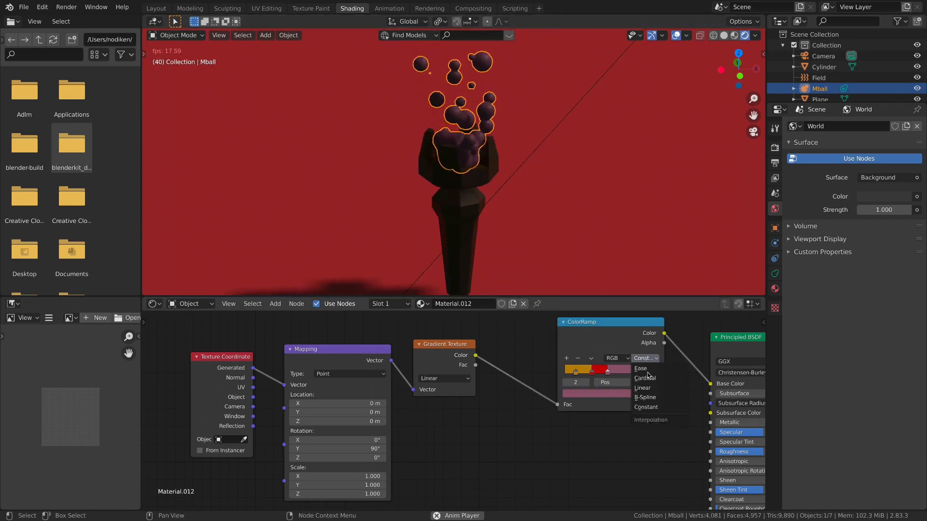
click(653, 408)
click(652, 393)
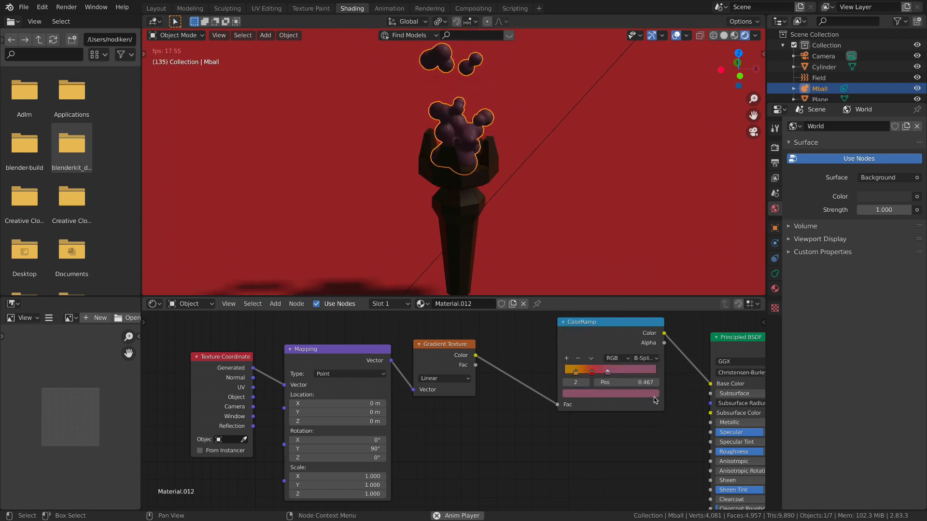
Recolour the ColorRamp's pink stop to bright yellow with hue 0.136, saturation 0.948 and value 1.000, and check the flame.
click(613, 393)
drag(604, 307, 588, 319)
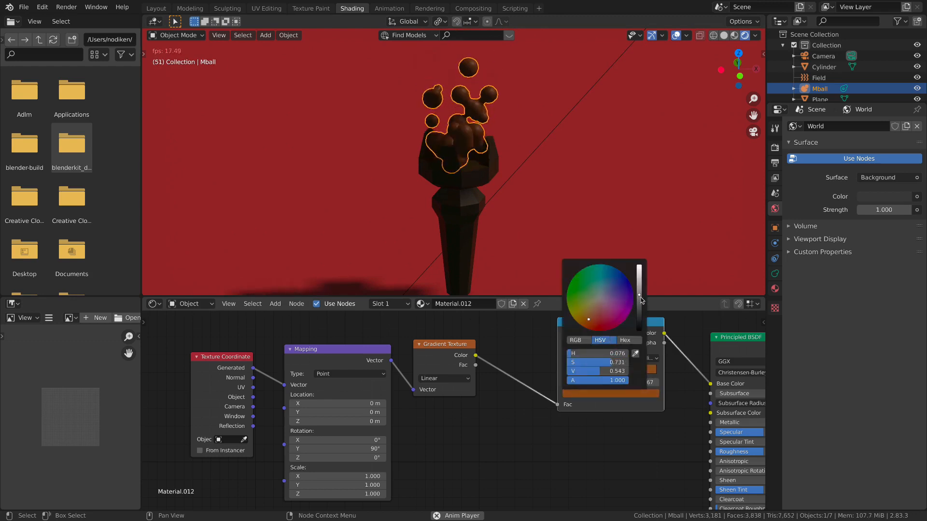
drag(642, 300, 639, 266)
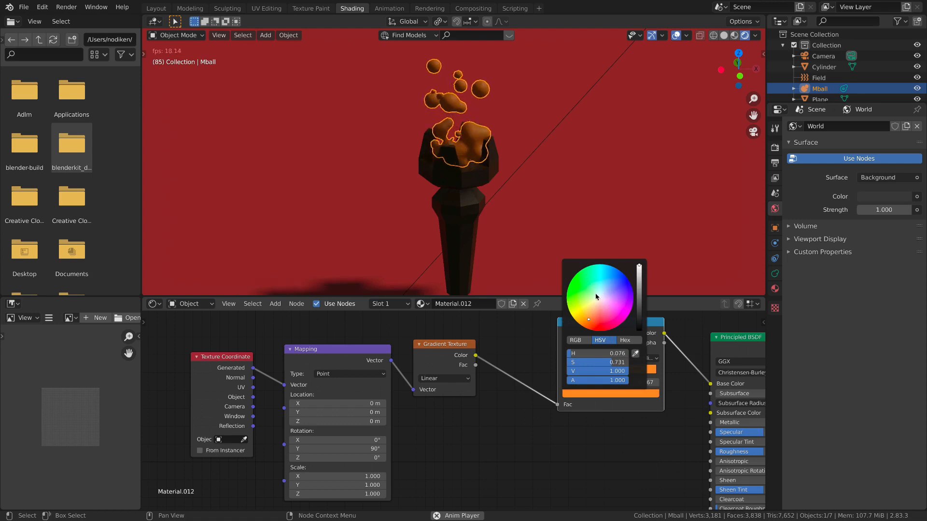
drag(594, 303, 607, 310)
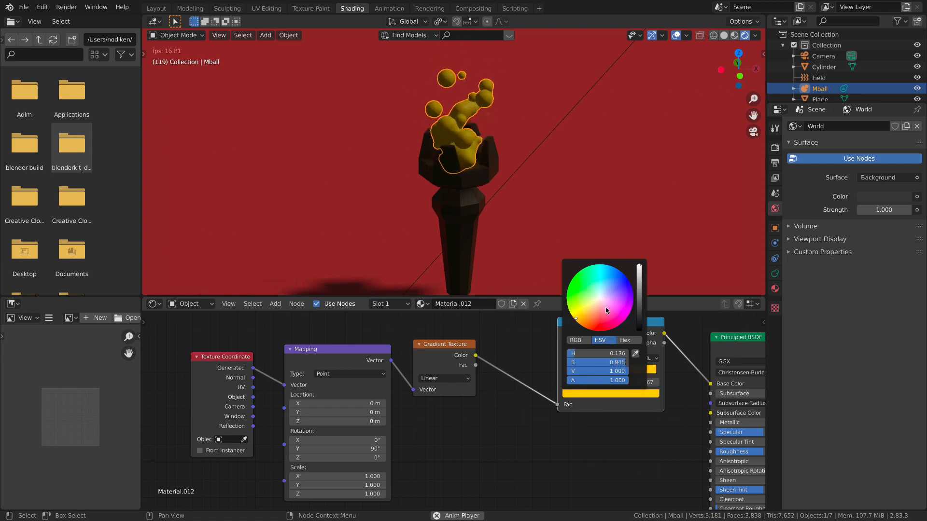
scroll(526, 164, down, 8)
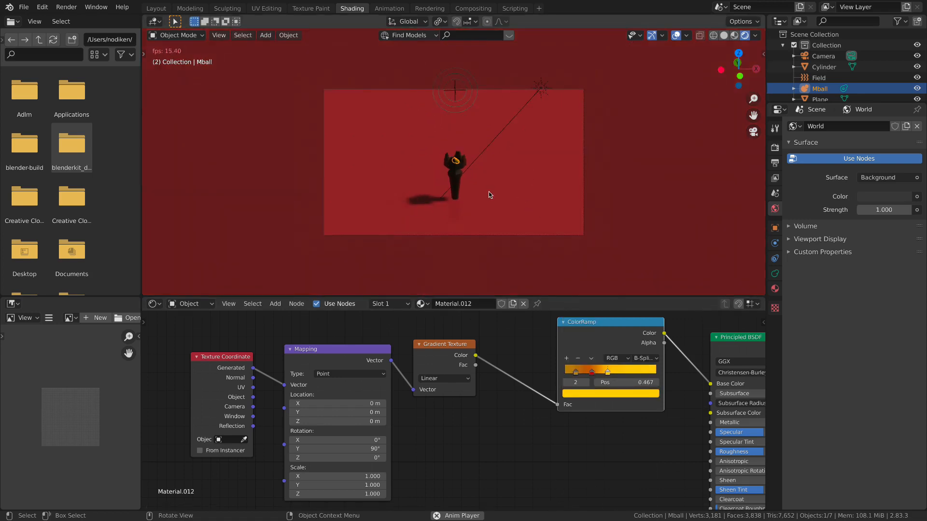
scroll(482, 195, up, 8)
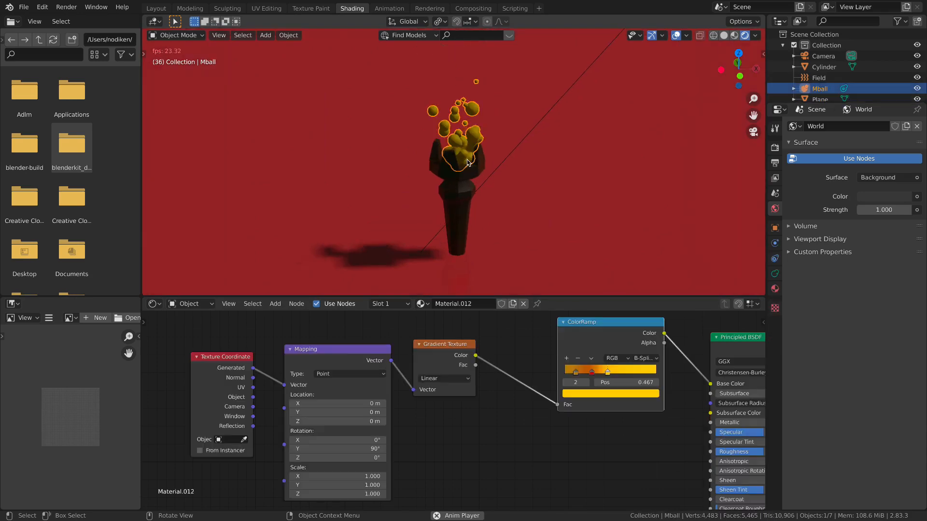
Stop the animation and set the Principled BSDF's Emission to dark grey with value 0.259.
middle_drag(648, 466, 347, 392)
key(space)
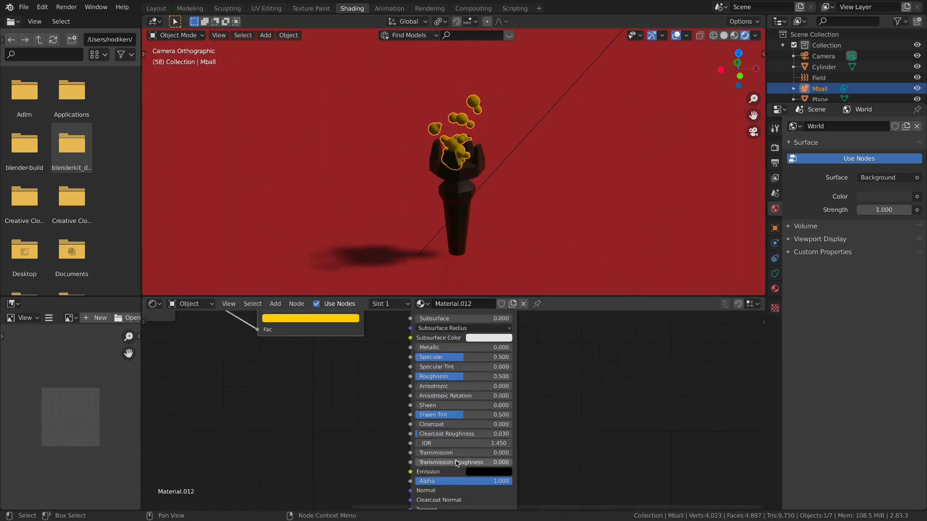
click(483, 476)
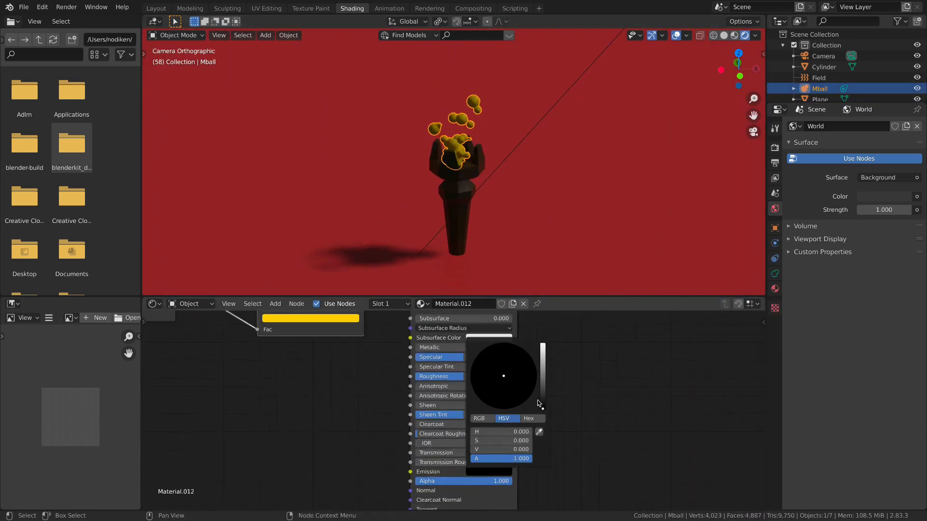
mouse_move(543, 408)
mouse_down()
mouse_move(543, 379)
mouse_move(543, 392)
mouse_up()
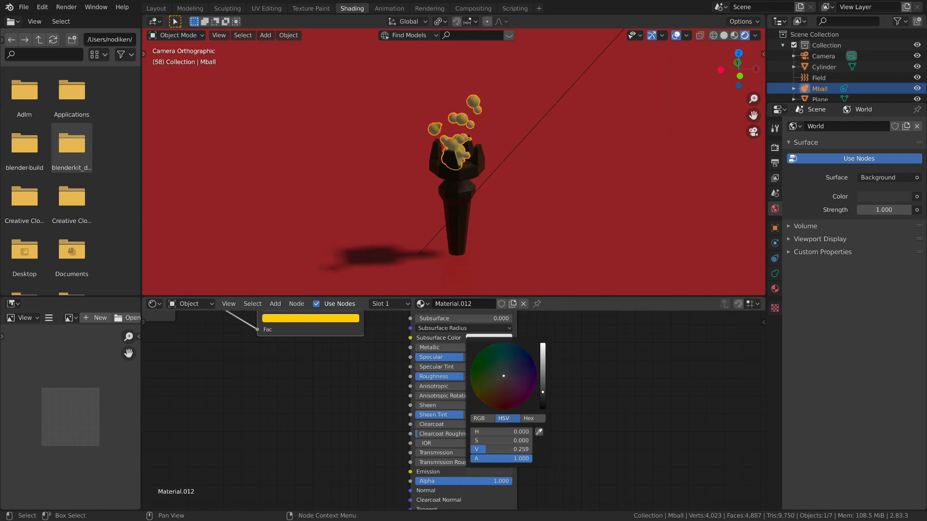
Set the Principled BSDF's Roughness to 1.000 and make sure Bloom is enabled in the Eevee render settings.
scroll(588, 416, down, 1)
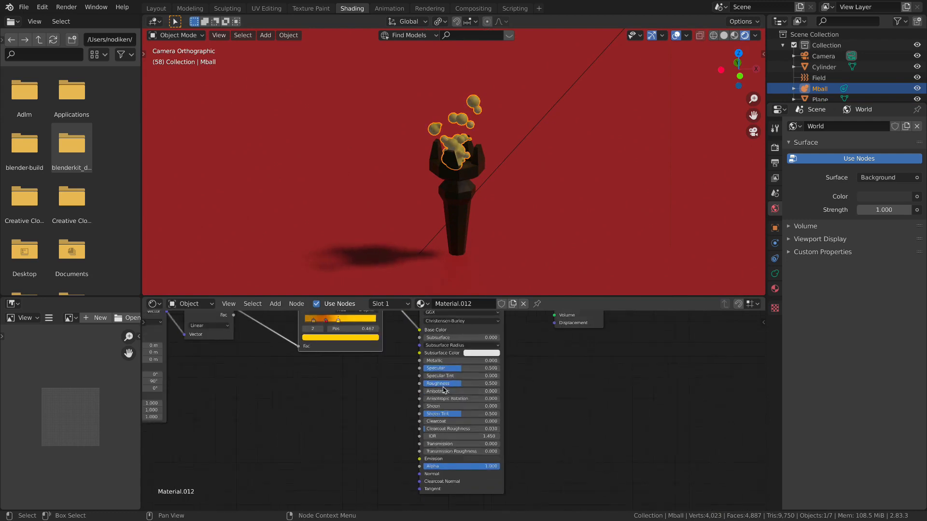
drag(442, 386, 534, 396)
click(779, 152)
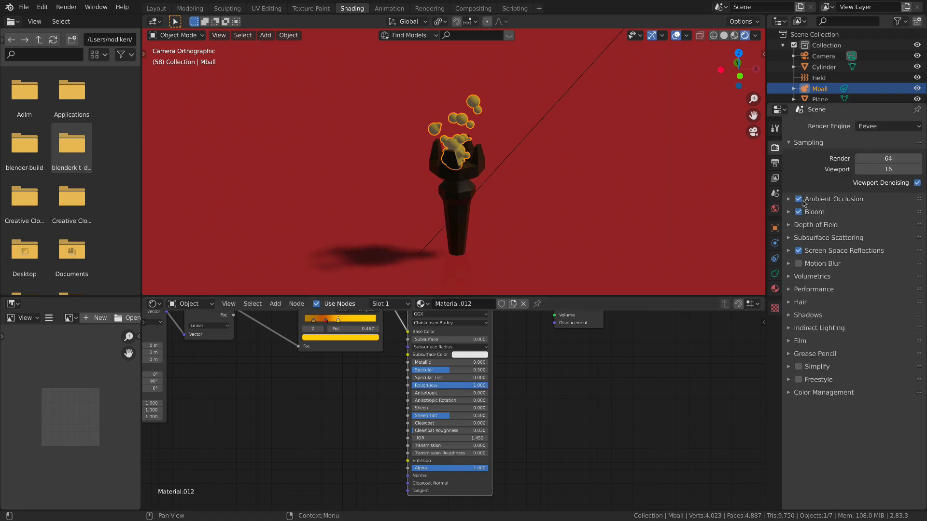
click(799, 212)
Darken the ColorRamp's golden orange start stop to black.
scroll(569, 222, down, 3)
middle_drag(332, 385, 355, 407)
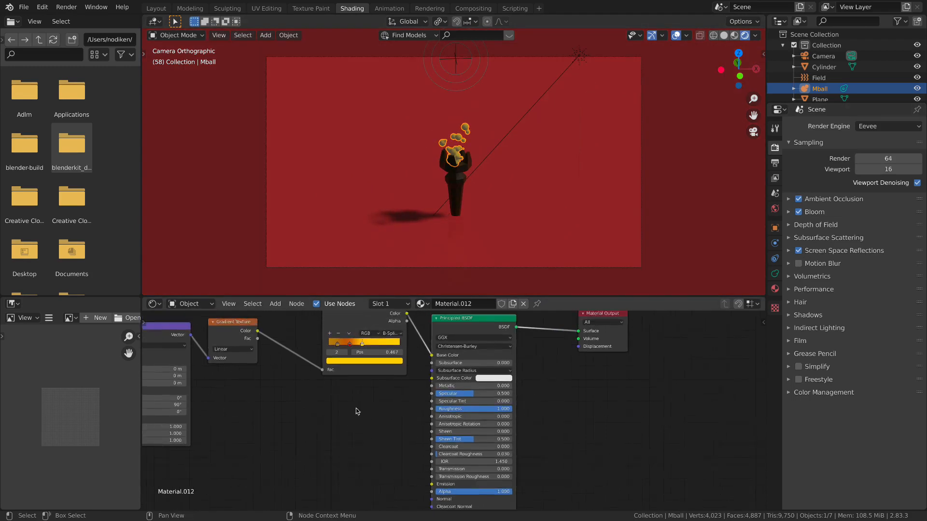
scroll(357, 403, up, 4)
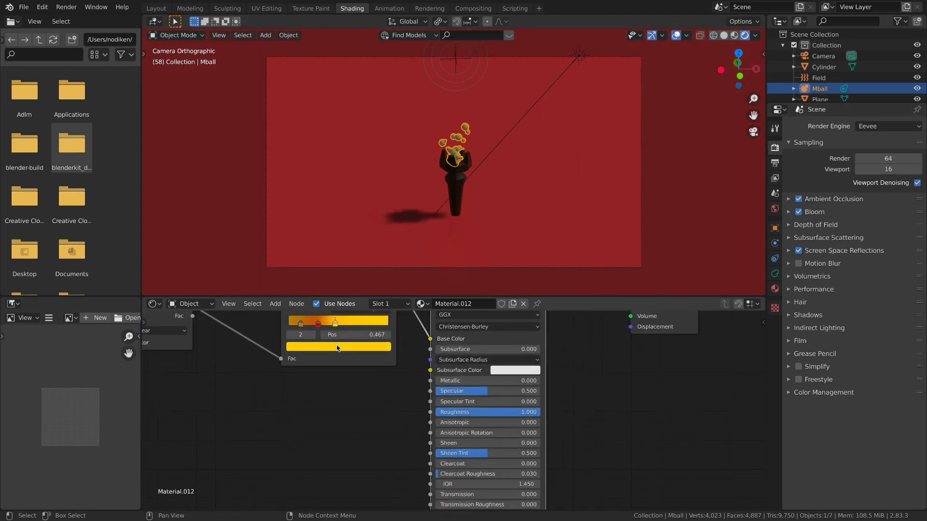
click(300, 324)
click(303, 347)
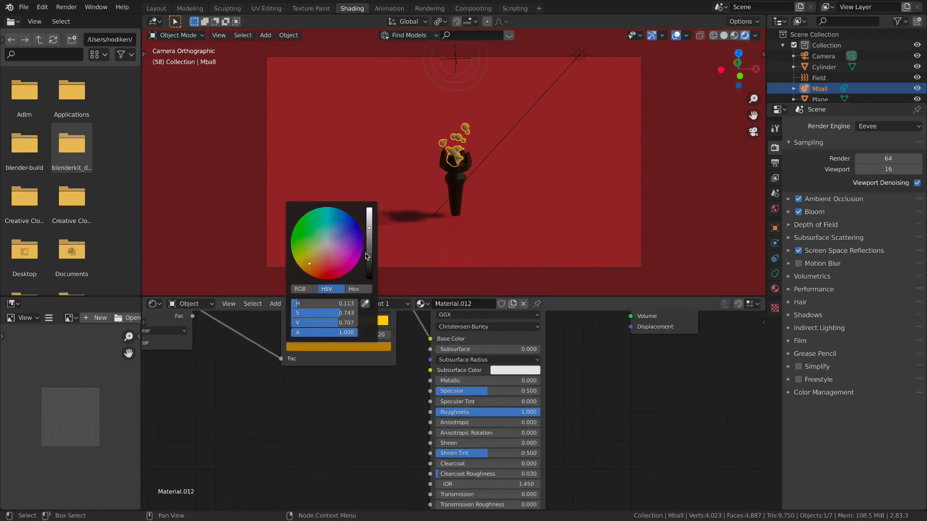
drag(369, 229, 369, 279)
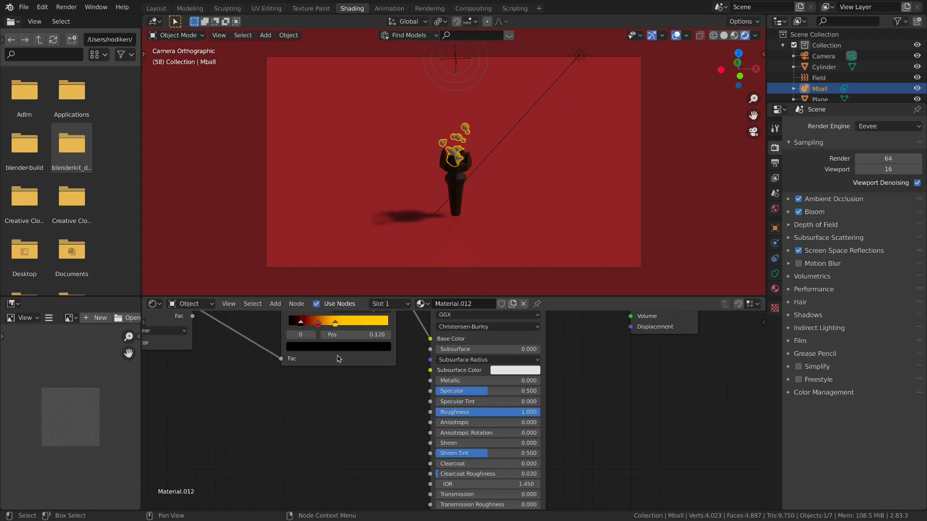
Select the ColorRamp's red stop, show the metaball in front view and lower the Principled BSDF's Roughness to about 0.33.
click(318, 324)
middle_drag(347, 395, 349, 401)
scroll(580, 177, down, 2)
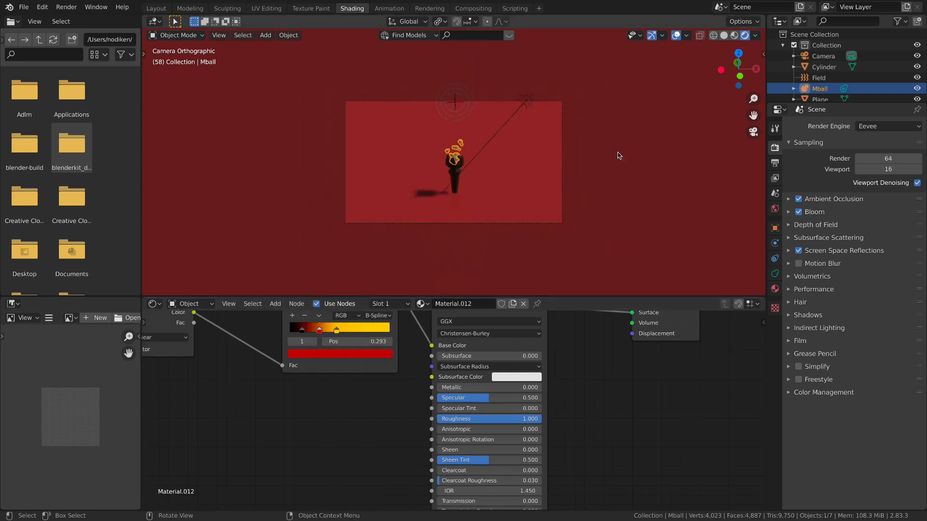
key(KP_1)
shift+middle_drag(595, 172, 543, 204)
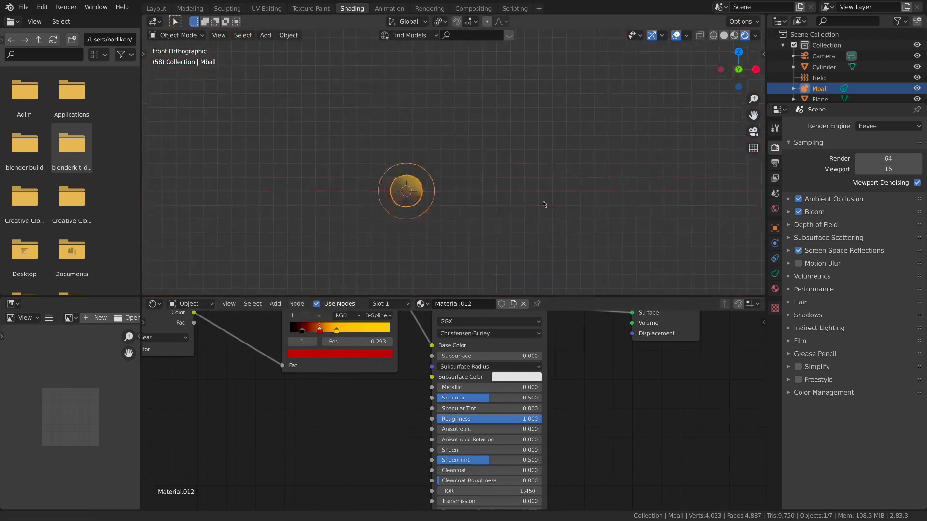
scroll(544, 204, up, 5)
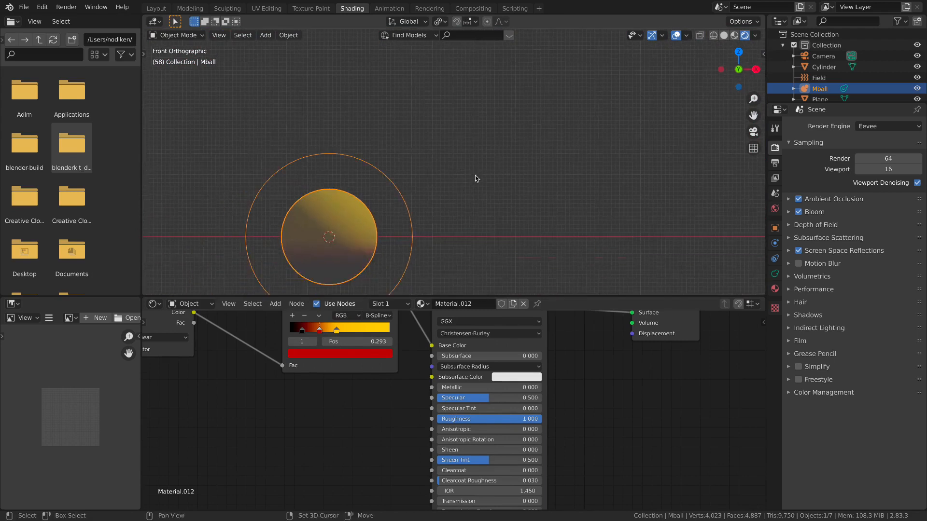
drag(521, 419, 471, 419)
scroll(439, 457, down, 3)
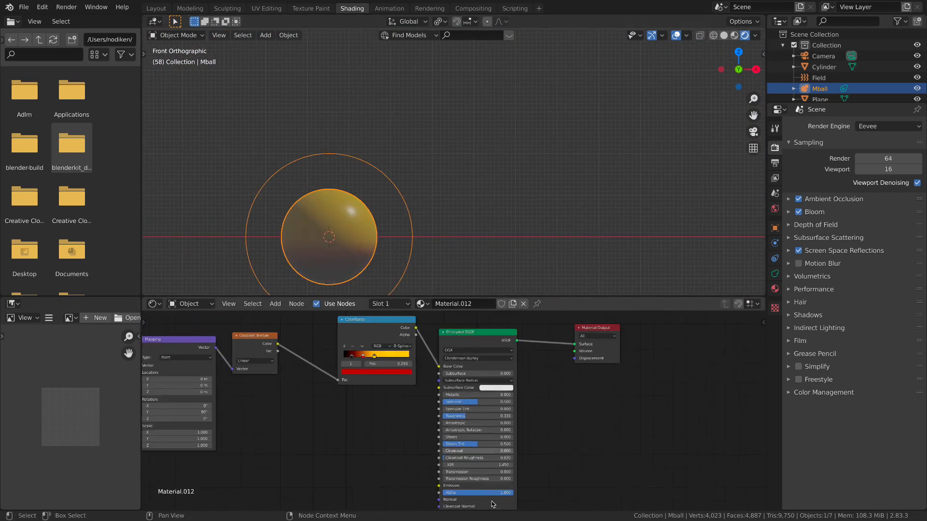
Connect the Texture Coordinate's Normal output to the Mapping node's Vector input and move the ColorRamp node closer to the Gradient Texture.
click(465, 464)
click(492, 465)
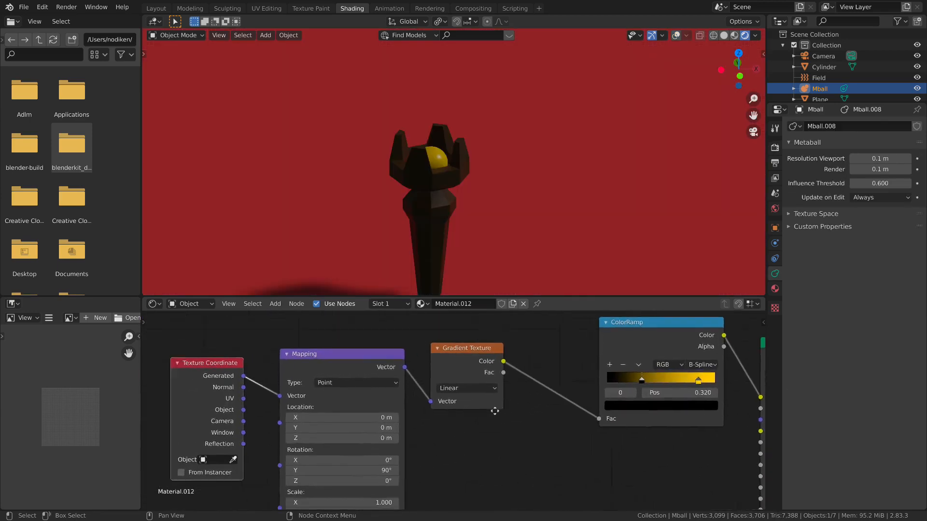
drag(251, 386, 286, 395)
middle_drag(544, 376, 396, 409)
drag(543, 366, 479, 380)
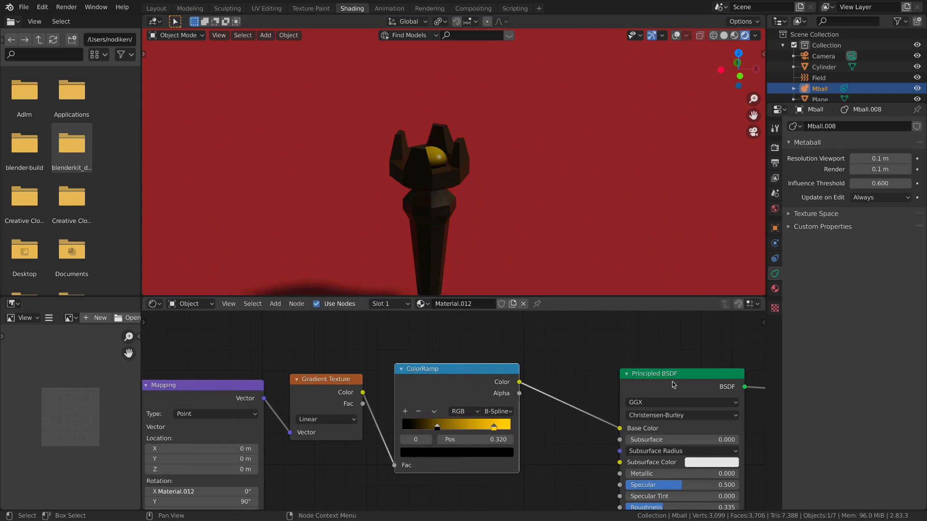
Replace the Principled BSDF with an Emission node of strength 12.2, fed by the ColorRamp's Color and wired to the Material Output's Surface.
middle_drag(672, 382, 556, 349)
click(579, 349)
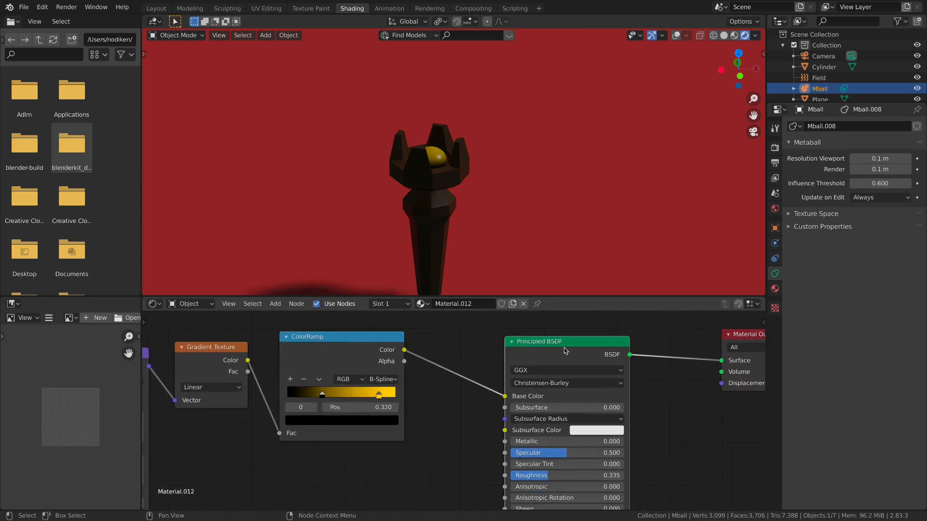
key(x)
key(shift+a)
click(545, 347)
text(emi)
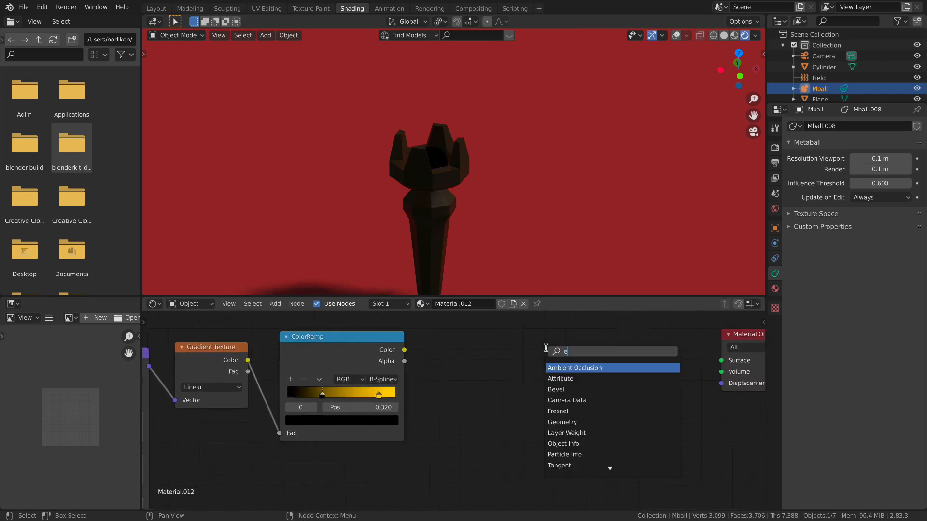
key(Return)
click(545, 348)
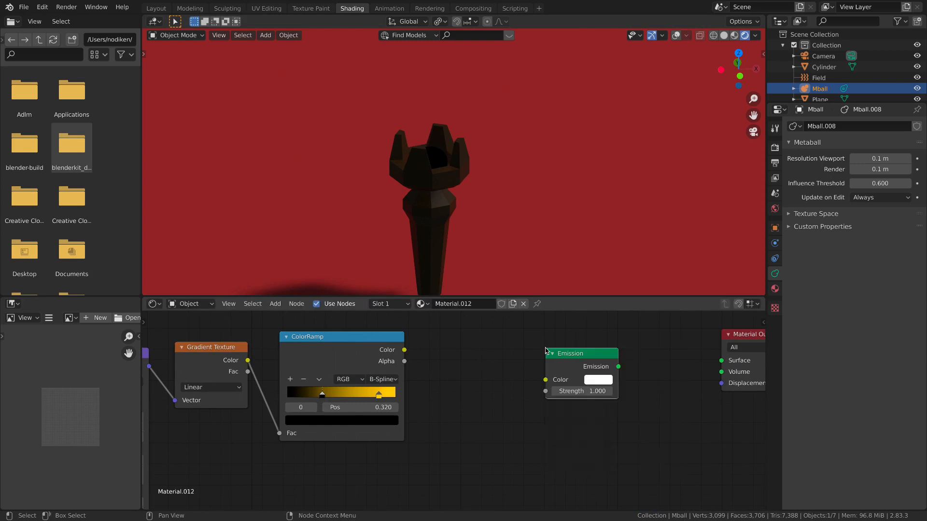
click(405, 353)
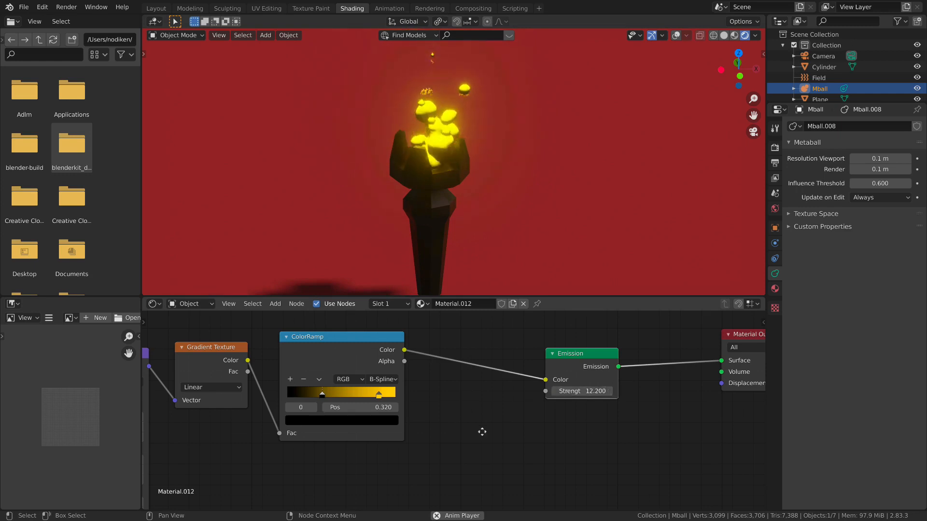
Add a muted orange-red ColorRamp stop at position 0.583 and move the black stop to position 0.000.
middle_drag(482, 431, 654, 438)
click(462, 386)
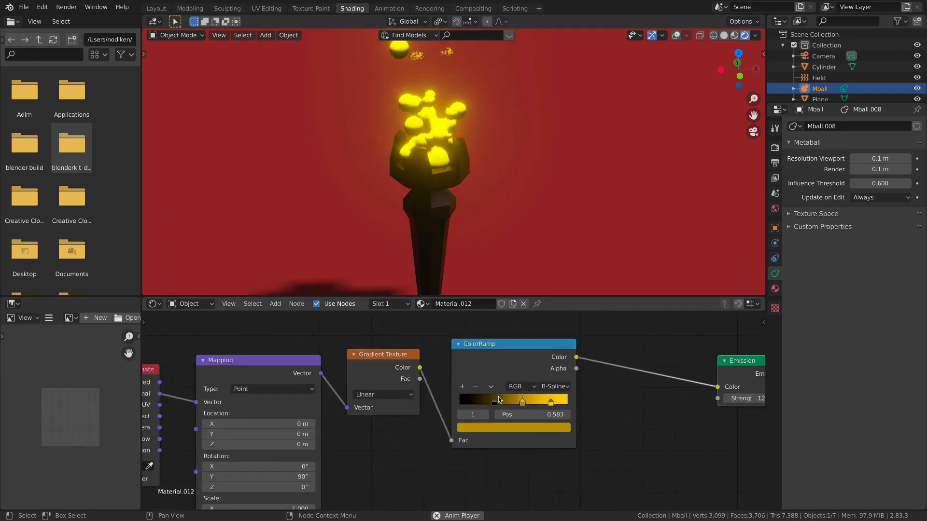
click(513, 427)
click(495, 339)
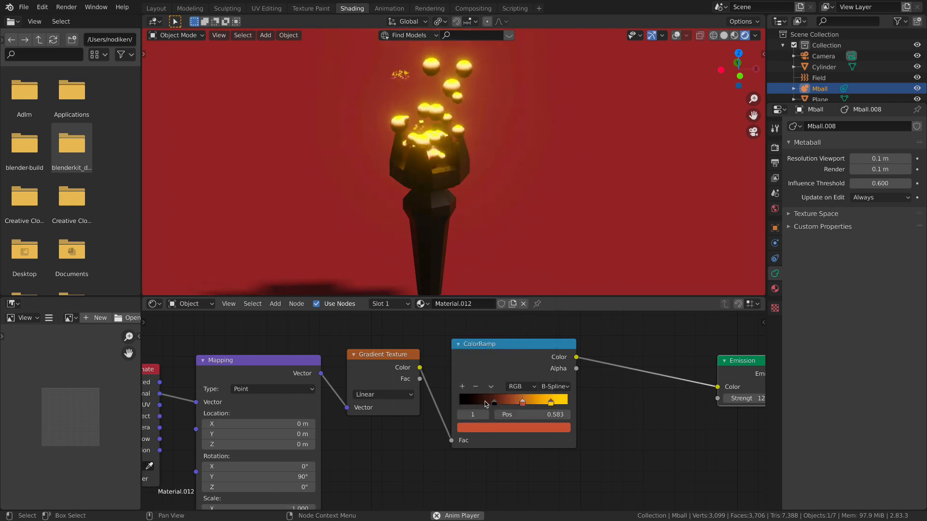
drag(486, 404, 460, 403)
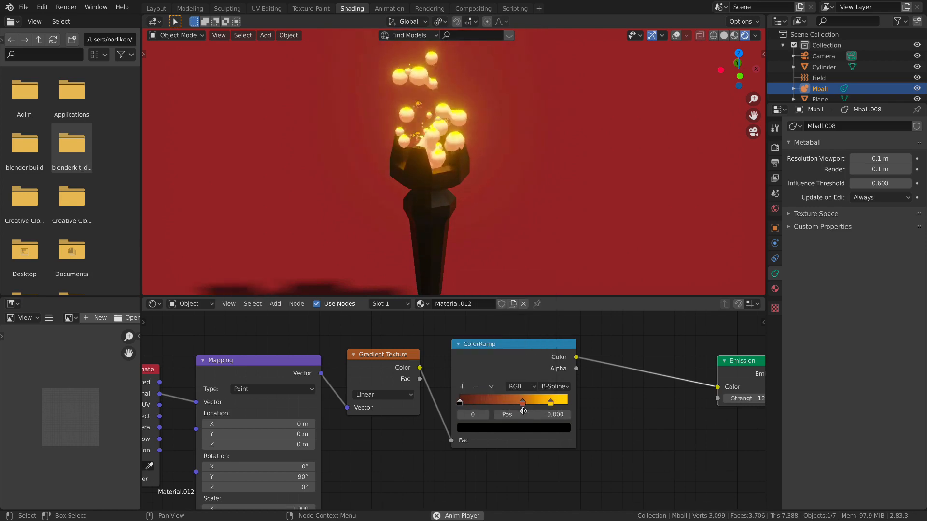
Recolour the ColorRamp stop at 0.583 to a saturated red and view the torch through the camera.
click(522, 403)
click(511, 429)
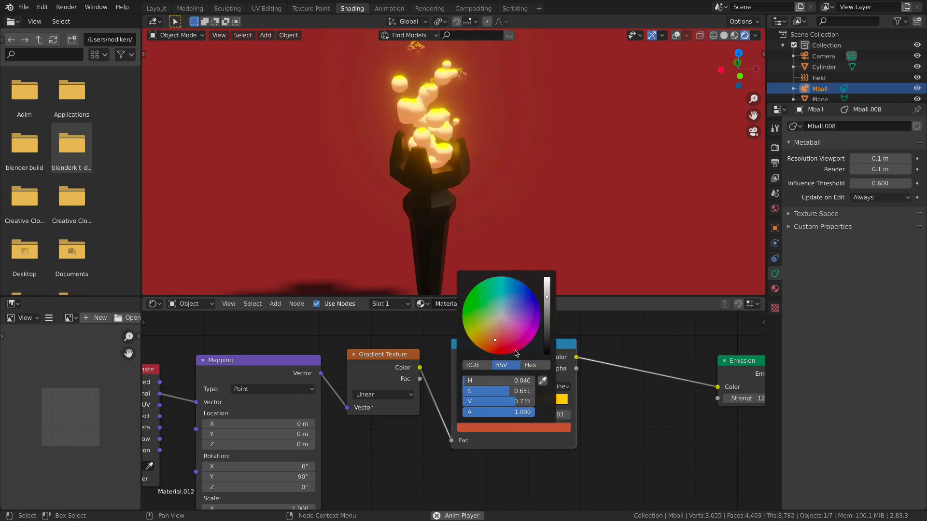
click(515, 352)
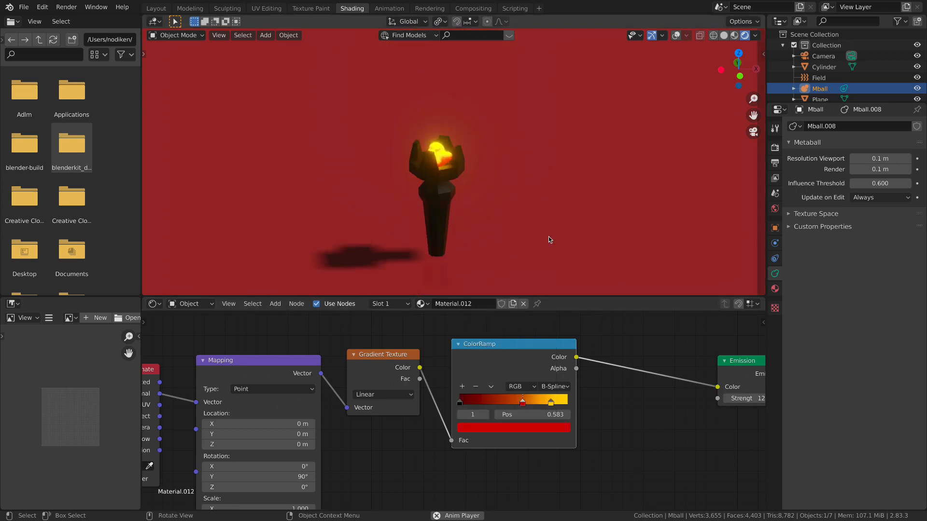
key(KP_0)
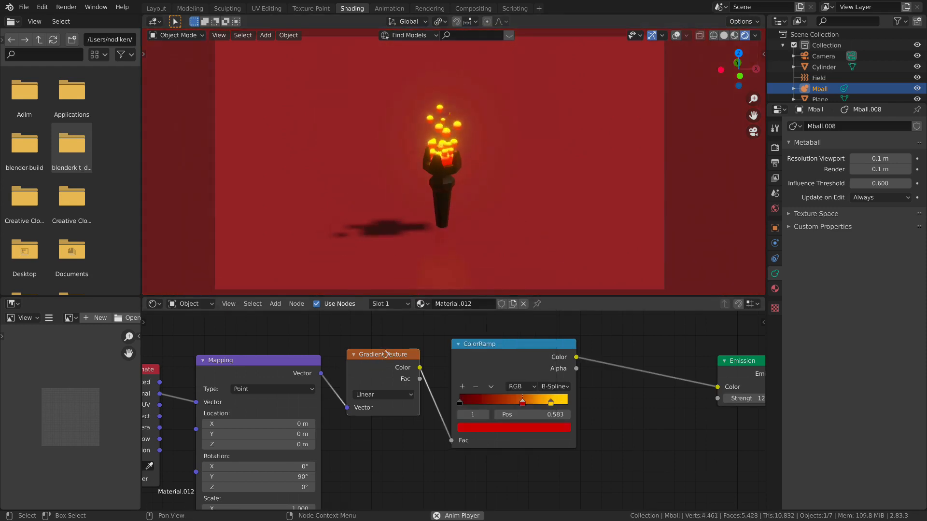
Change the Gradient Texture's type to Easing and reposition the node between the Mapping and ColorRamp nodes.
drag(361, 368, 371, 363)
click(386, 389)
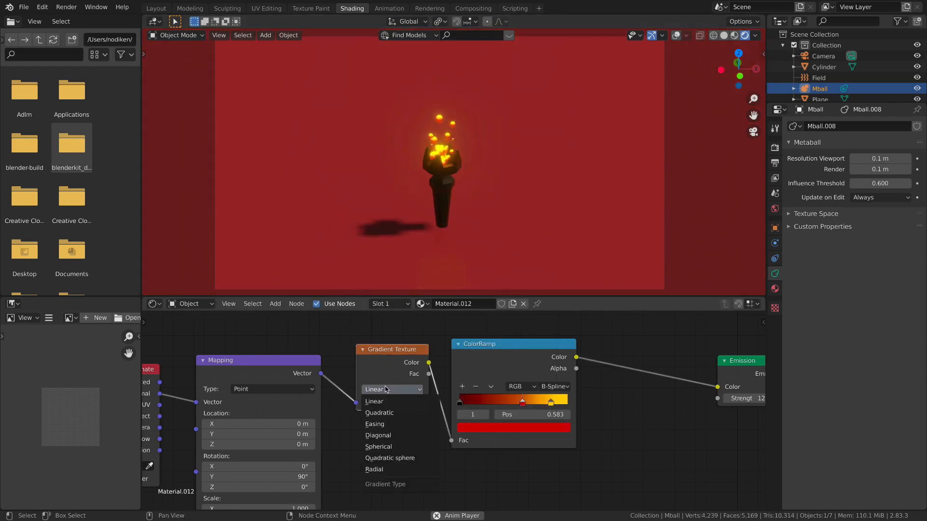
click(387, 422)
scroll(438, 131, up, 6)
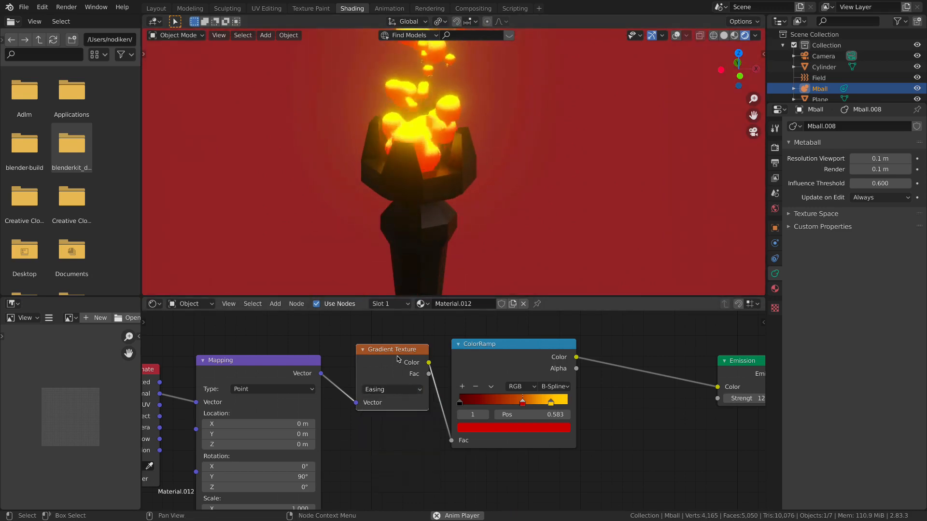
drag(396, 386, 383, 394)
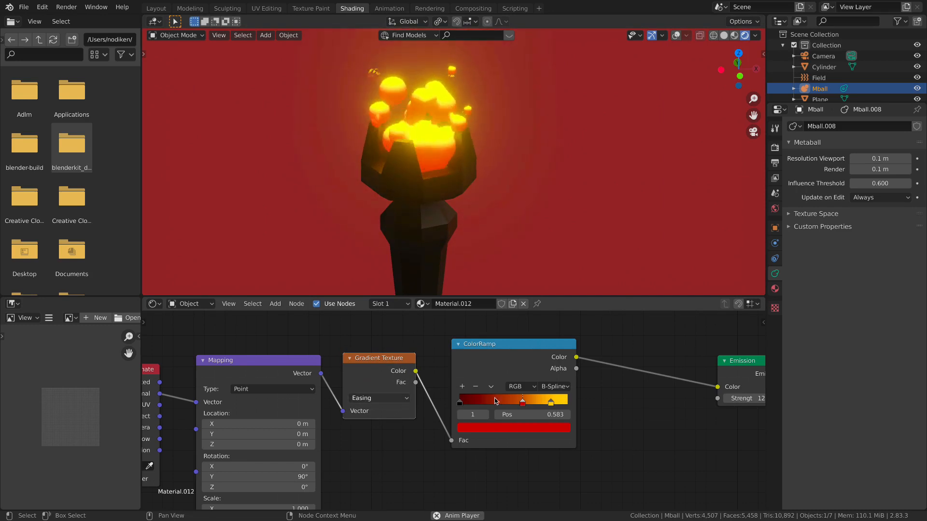
Add a ColorRamp stop at position 1.000 and give it a pale pink colour at full brightness.
click(462, 386)
drag(497, 405, 567, 404)
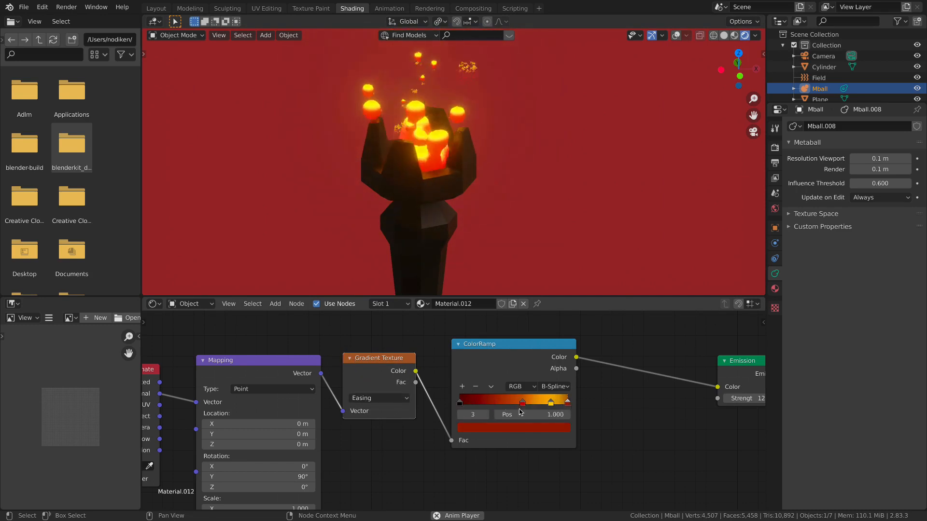
click(519, 428)
drag(547, 324, 547, 278)
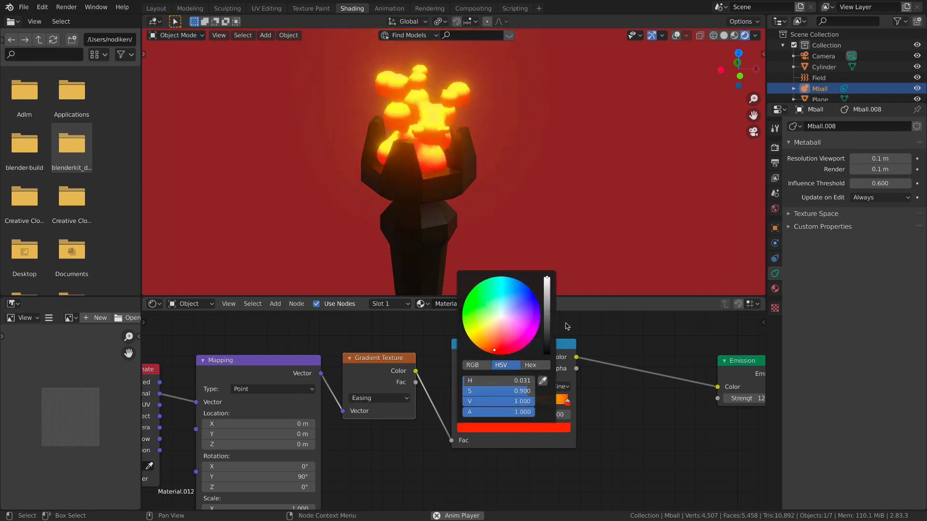
click(546, 428)
drag(519, 323, 501, 319)
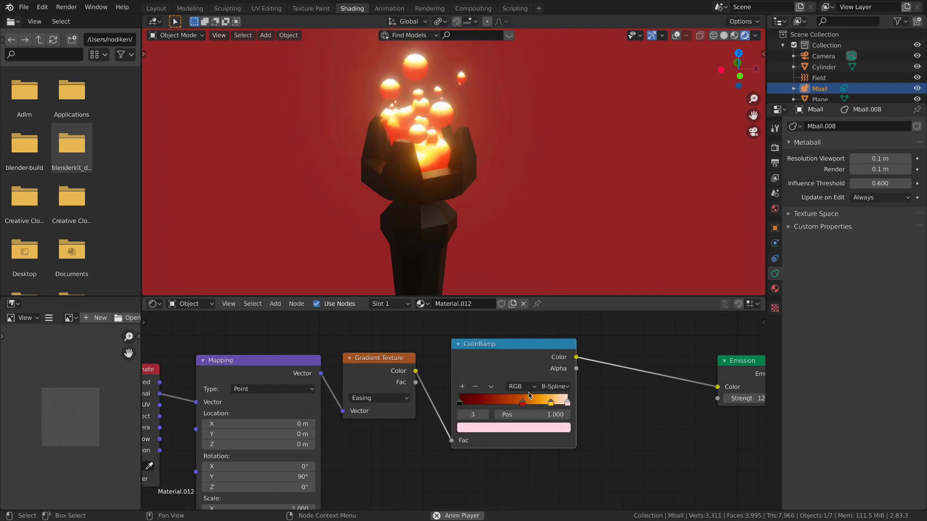
Move the ColorRamp's red stop to 0.234 and the yellow stop to 0.695, and shift the red stop's colour to orange-red.
drag(523, 406, 501, 404)
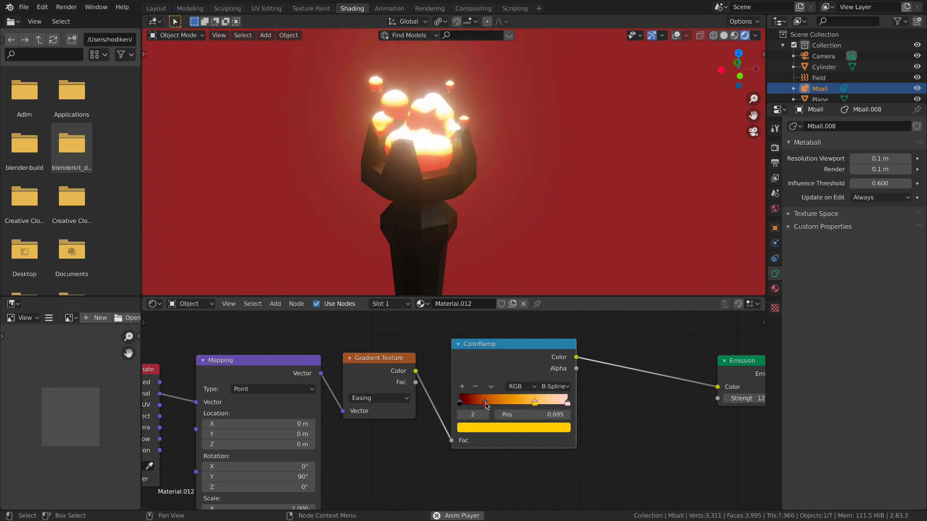
click(485, 403)
click(499, 428)
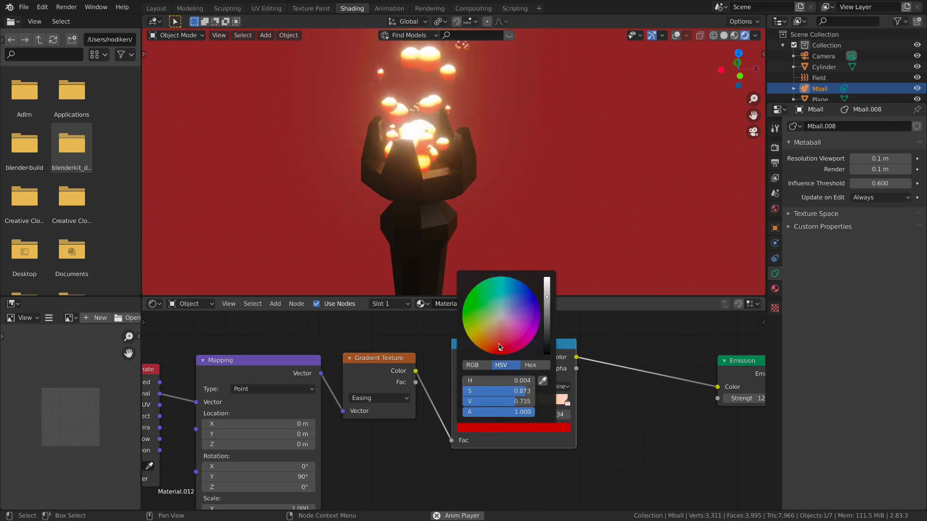
drag(500, 346, 491, 347)
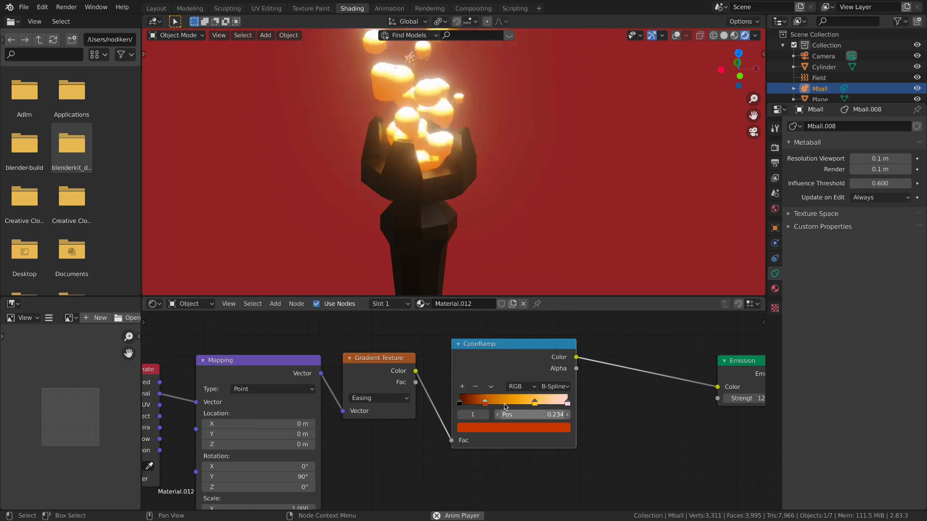
Recolour the ColorRamp's pale pink end stop to orange and check the flame in the camera framing.
click(568, 402)
click(531, 427)
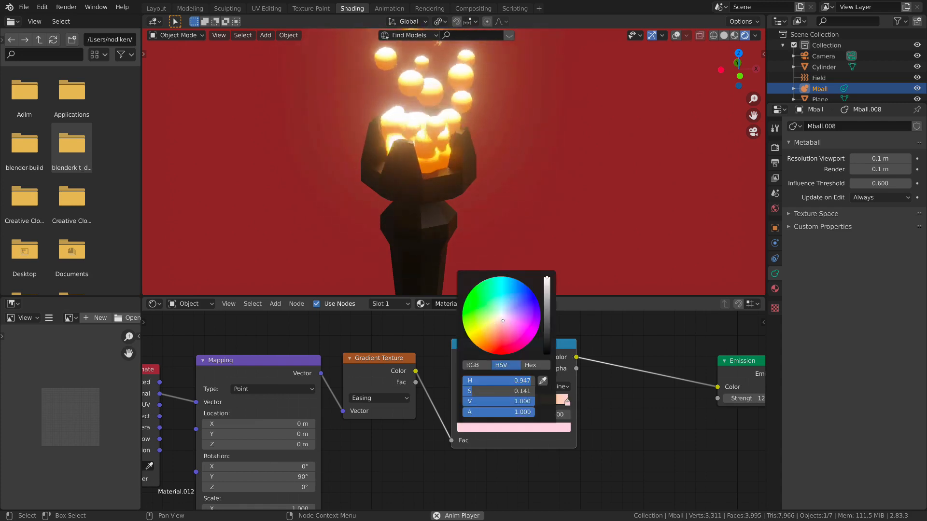
drag(503, 320, 487, 341)
scroll(565, 139, down, 2)
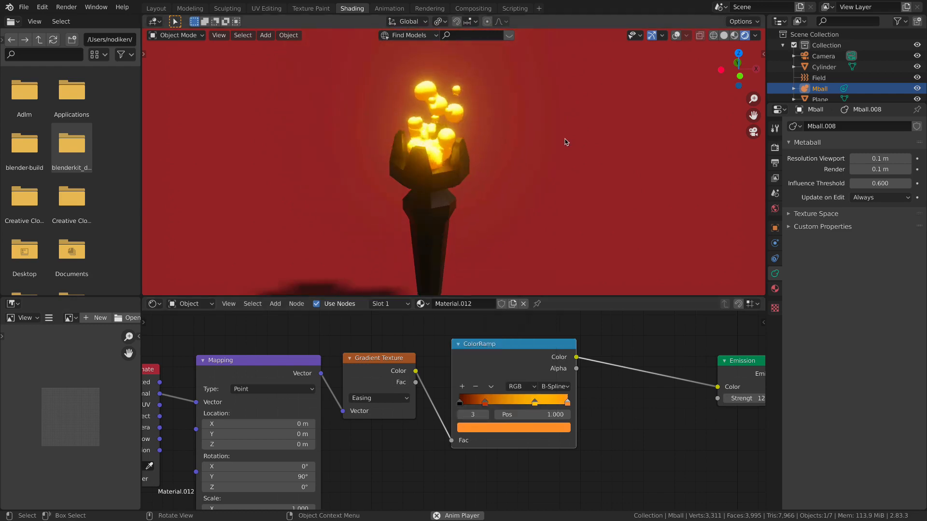
scroll(566, 141, down, 1)
click(566, 142)
scroll(566, 141, down, 2)
scroll(565, 141, up, 6)
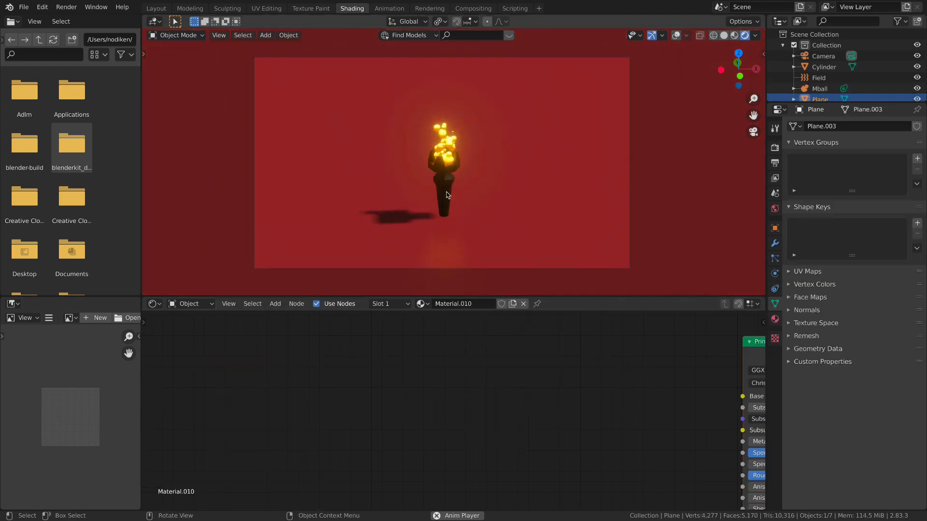
Select the sun light, convert it to a Point light with a power of 1000 W and return to the camera view.
key(KP_7)
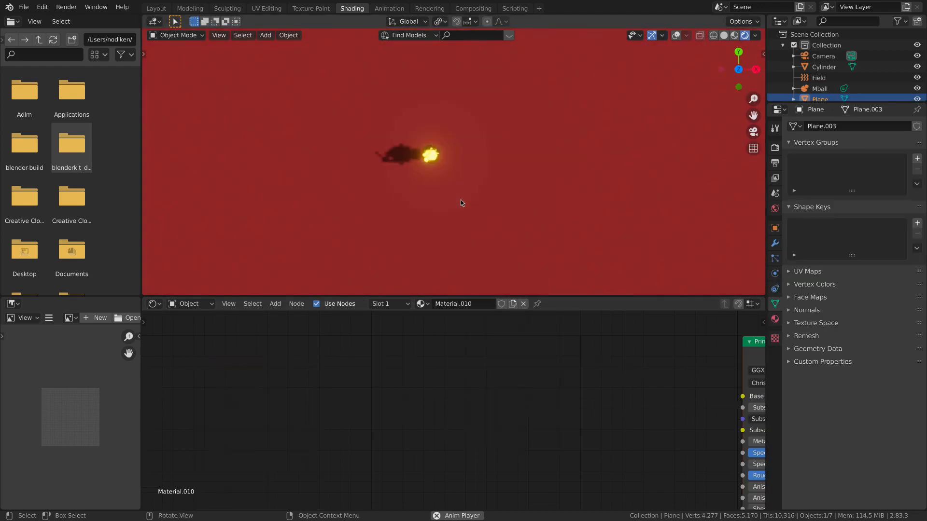
scroll(471, 187, down, 4)
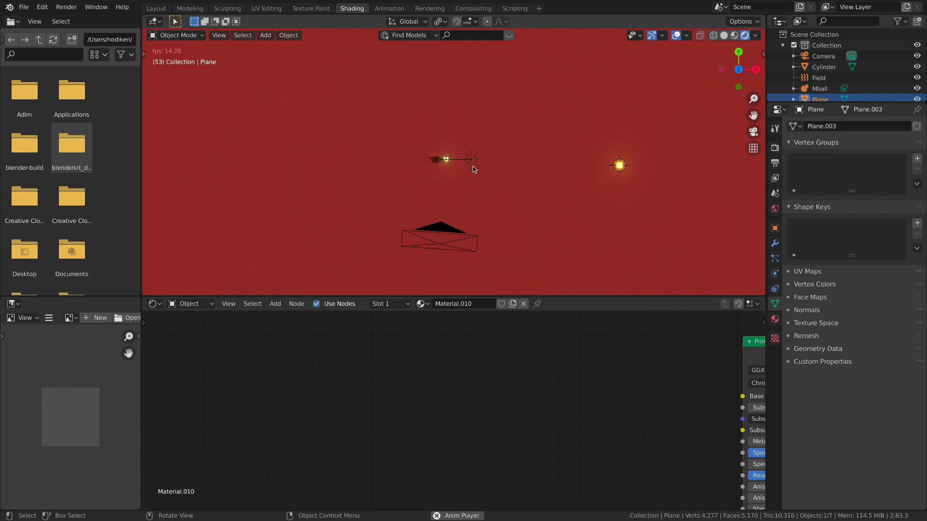
click(472, 163)
key(KP_1)
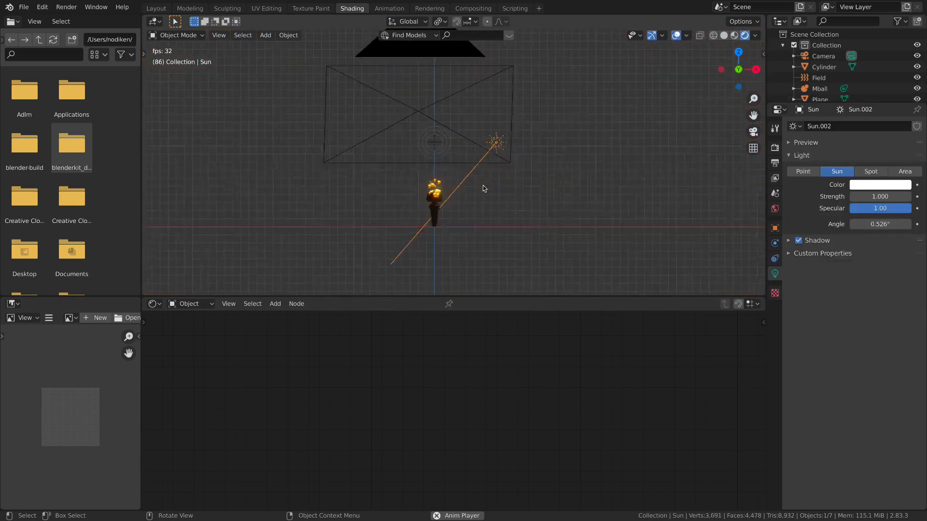
key(KP_7)
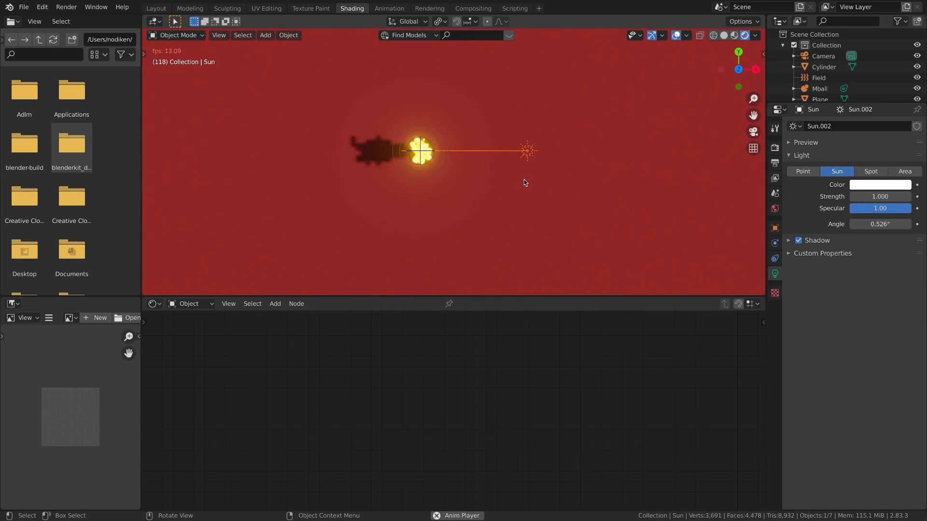
key(KP_1)
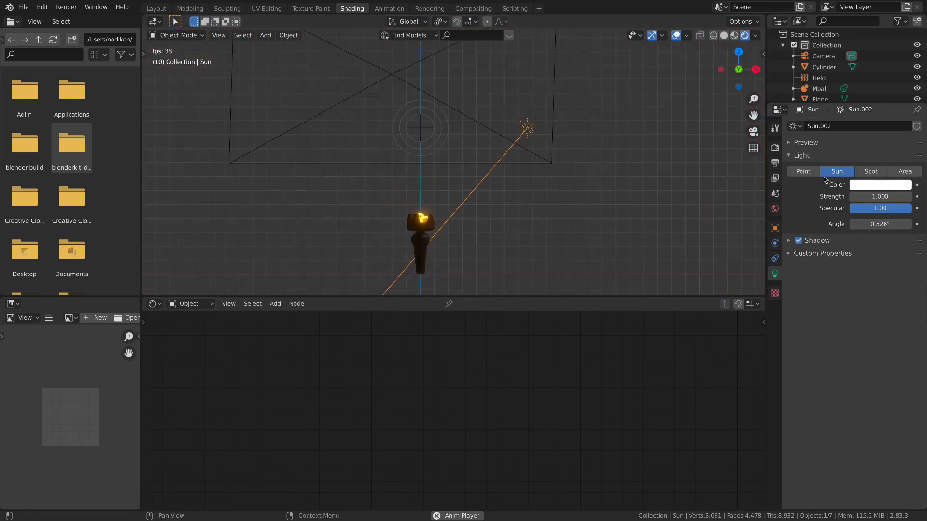
click(804, 172)
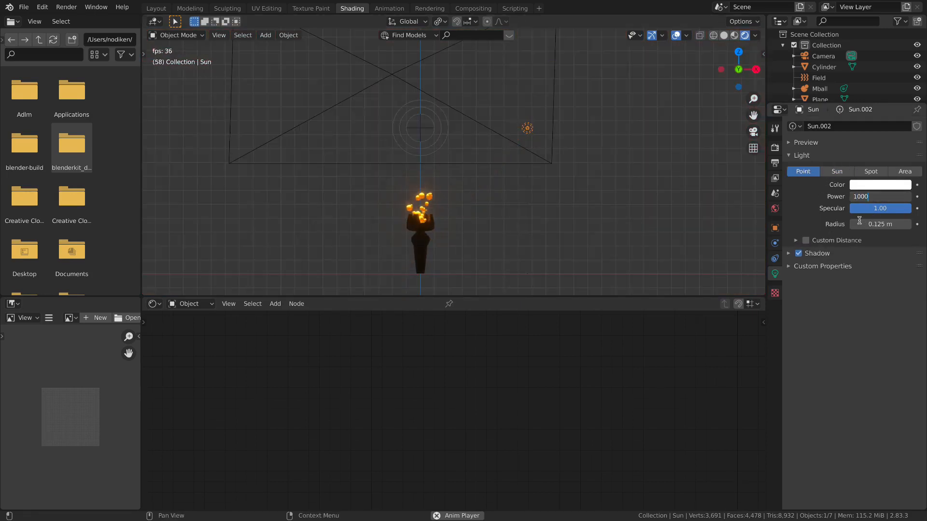
key(KP_0)
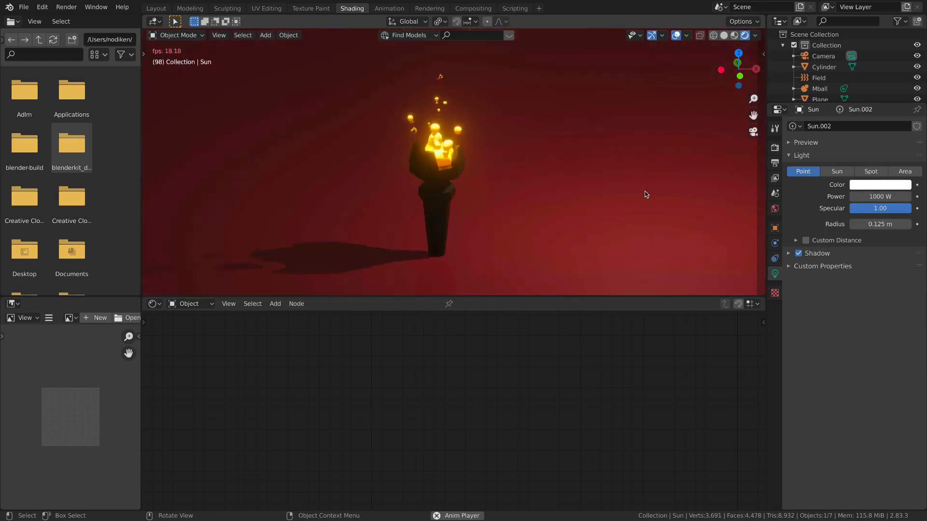
Move the point light to just right of the torch so that the shadow falls to the torch's left.
scroll(524, 176, down, 2)
key(g)
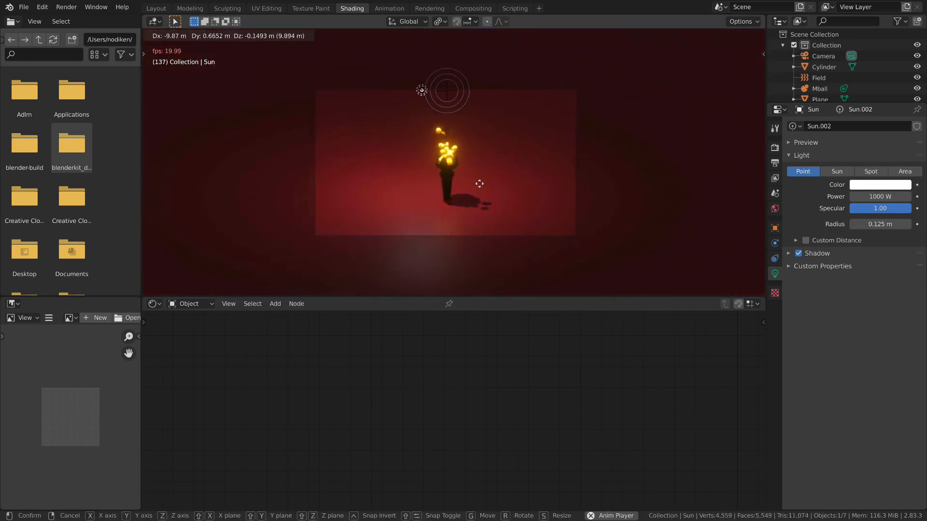
click(533, 193)
scroll(526, 192, up, 3)
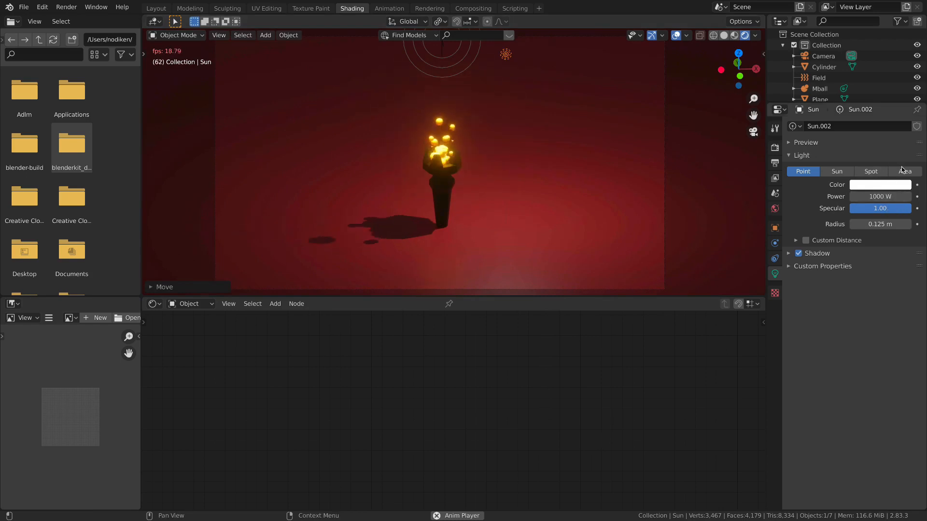
Convert the point light to an Area light, move it up and right of the torch, and scale it up.
click(897, 172)
key(g)
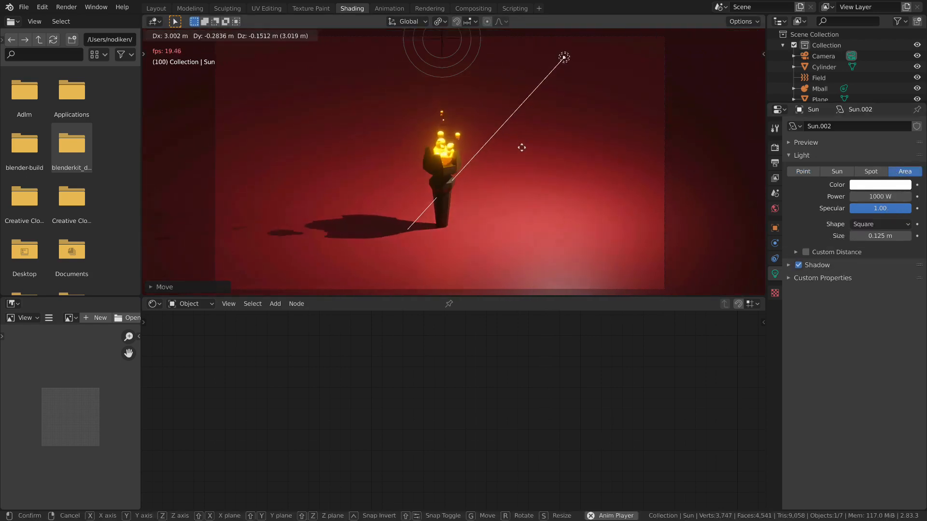
click(529, 141)
key(s)
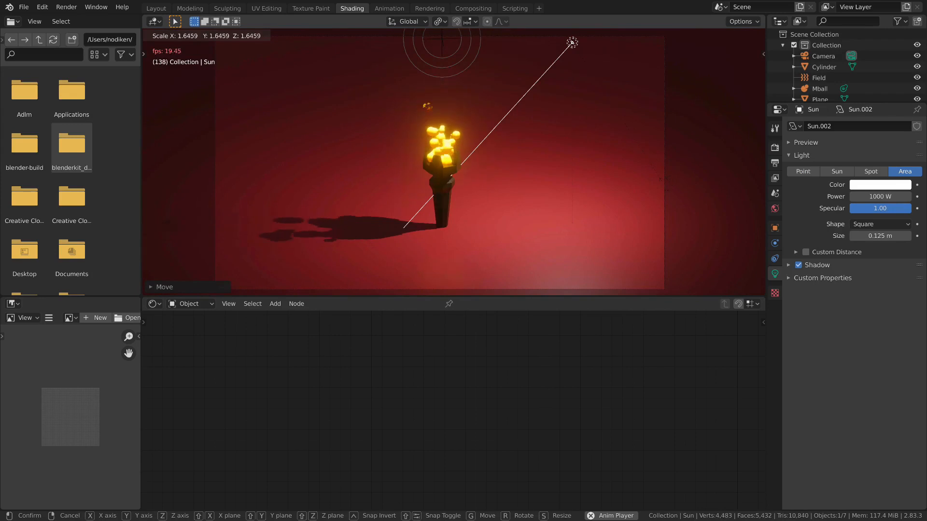
click(570, 181)
Shift the area light closer to the torch in top view, rotate it toward the torch's base in front view, and return to the camera view.
key(KP_7)
key(g)
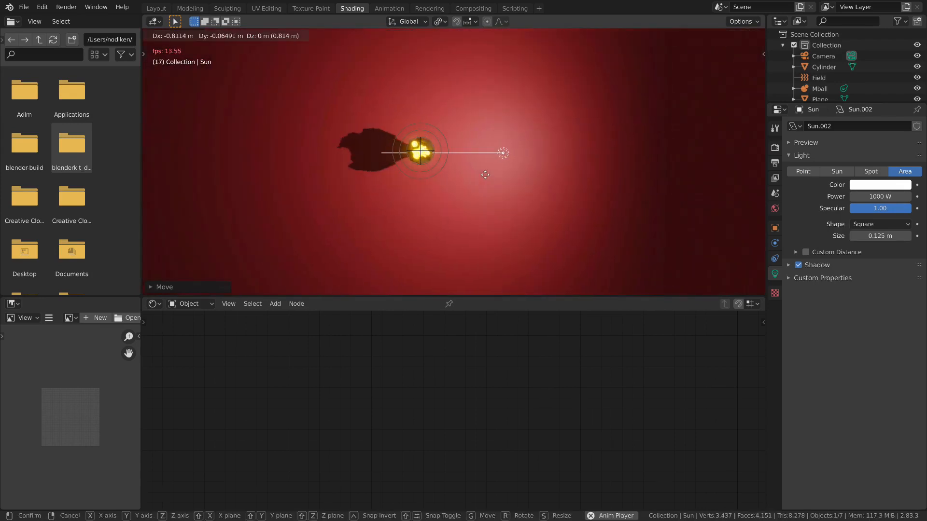
click(485, 174)
key(KP_1)
key(r)
click(523, 199)
key(KP_0)
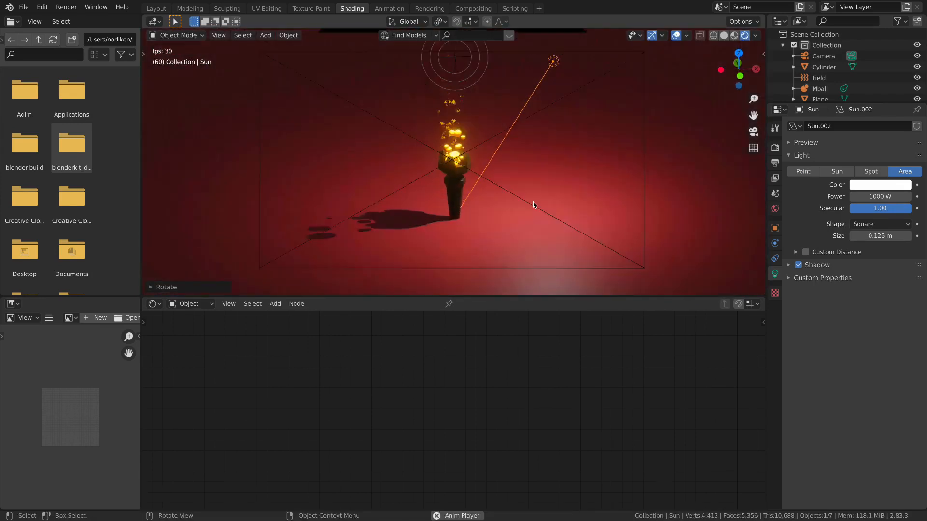
scroll(532, 198, down, 2)
scroll(532, 198, up, 2)
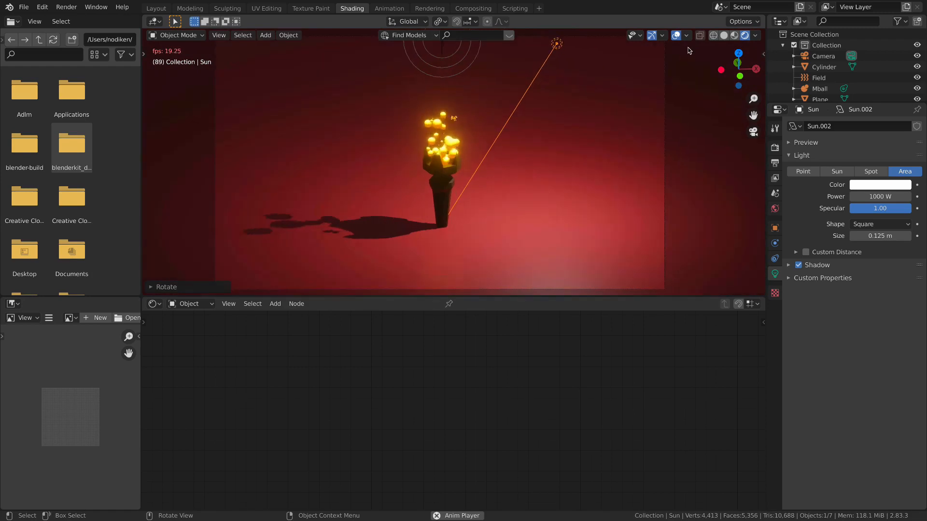
Hide the viewport overlays and examine the torch, flame and shadow from the camera, front and top views.
click(676, 35)
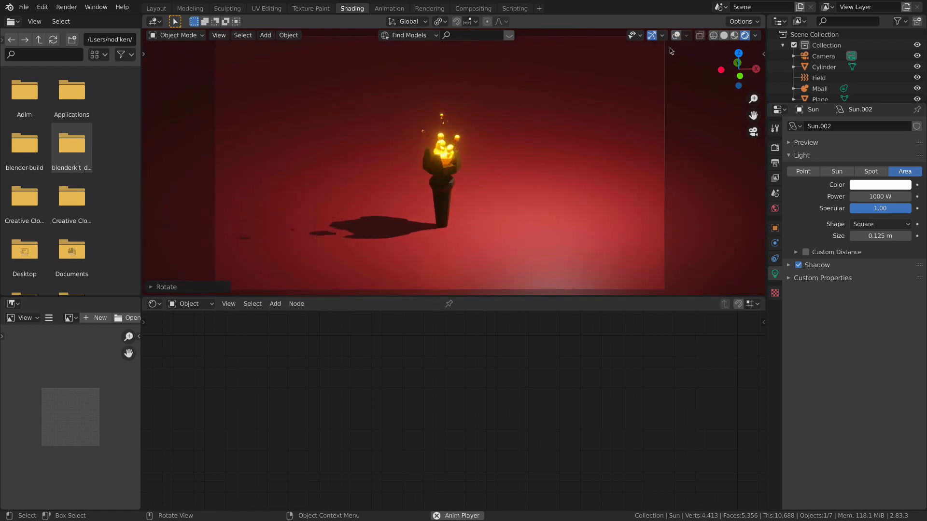
scroll(493, 203, down, 1)
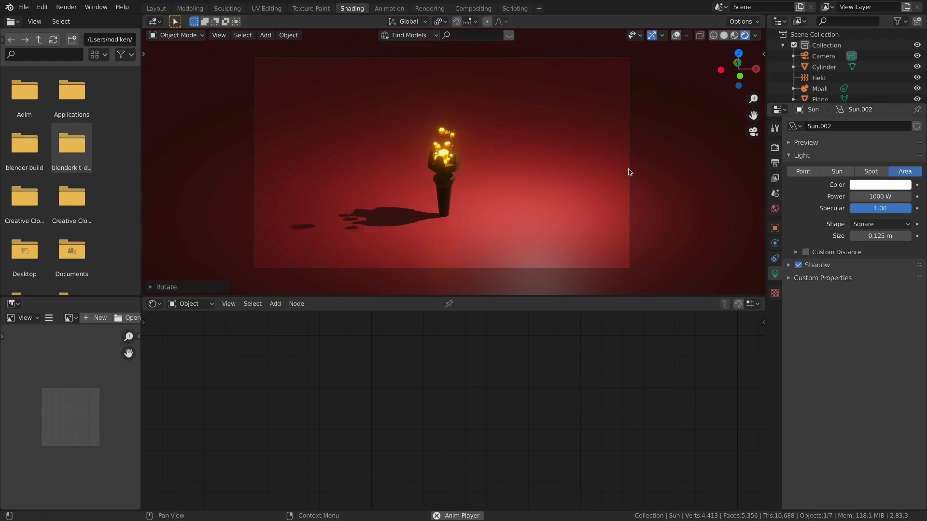
middle_drag(627, 172, 426, 170)
click(425, 199)
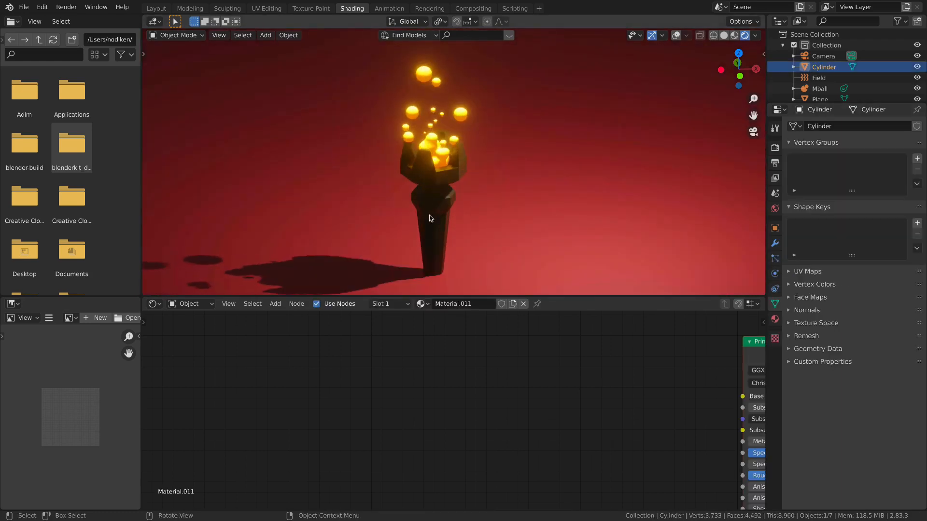
key(KP_1)
scroll(427, 221, up, 5)
shift+middle_drag(414, 248, 567, 77)
scroll(539, 135, down, 5)
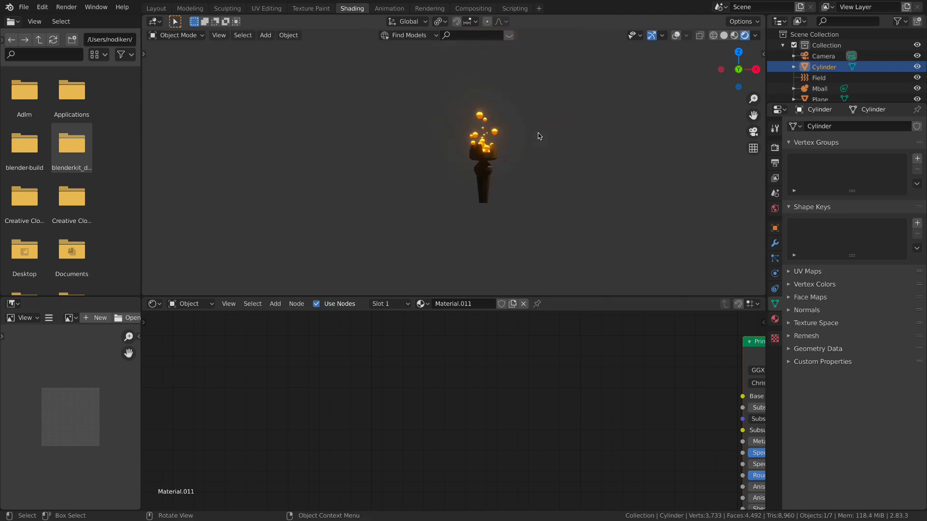
middle_drag(516, 128, 515, 139)
key(KP_7)
scroll(456, 161, down, 6)
scroll(454, 160, up, 6)
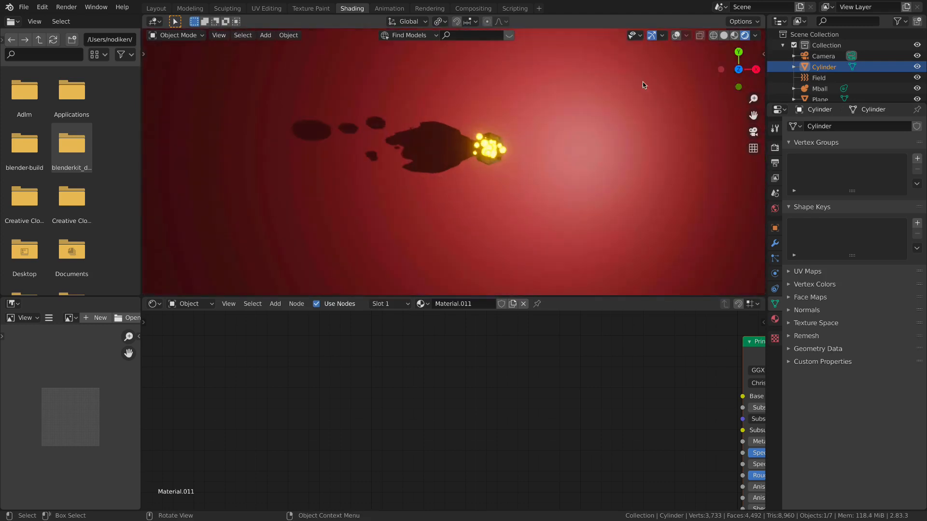
Select the flame metaball in the camera view and try recolouring the ColorRamp's yellow stop to blue-violet.
click(500, 155)
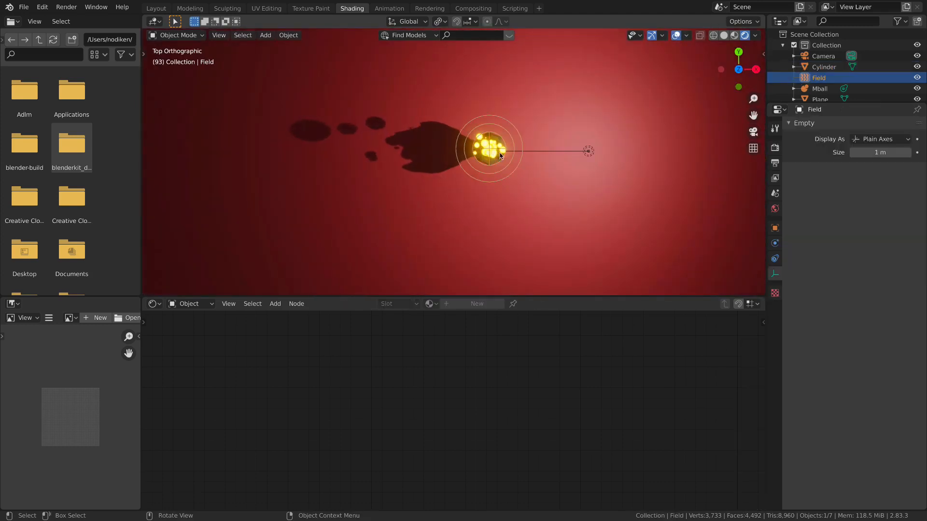
key(KP_0)
click(446, 146)
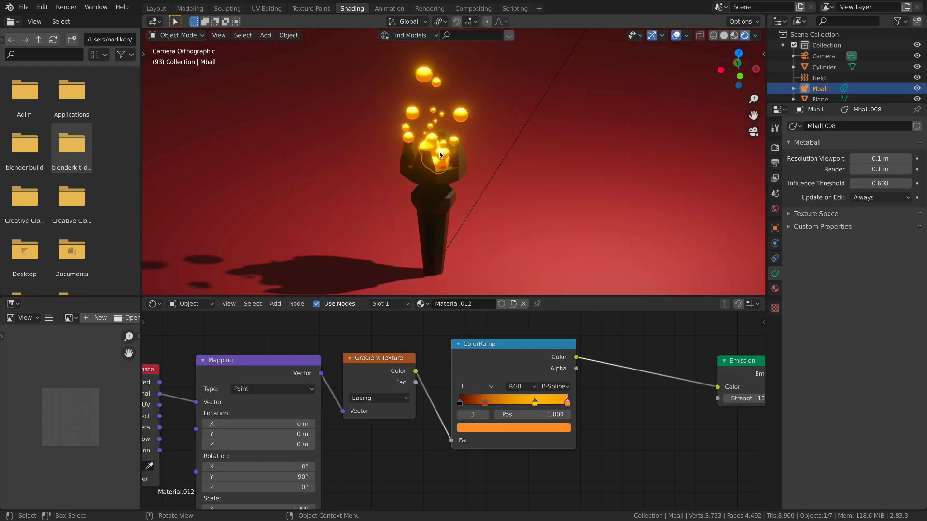
click(533, 427)
drag(500, 326, 539, 304)
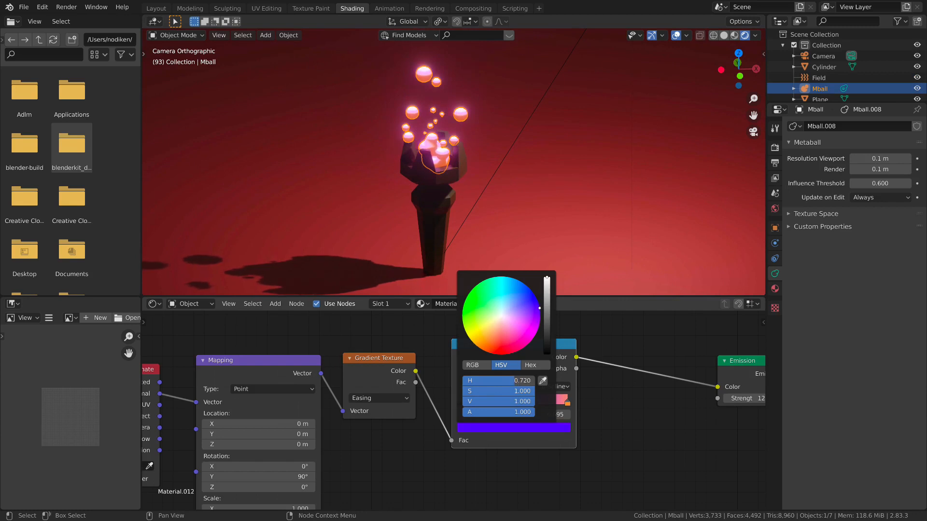
Try recolouring the ColorRamp's orange end stop to bright blue and its red stop to muted green.
click(558, 425)
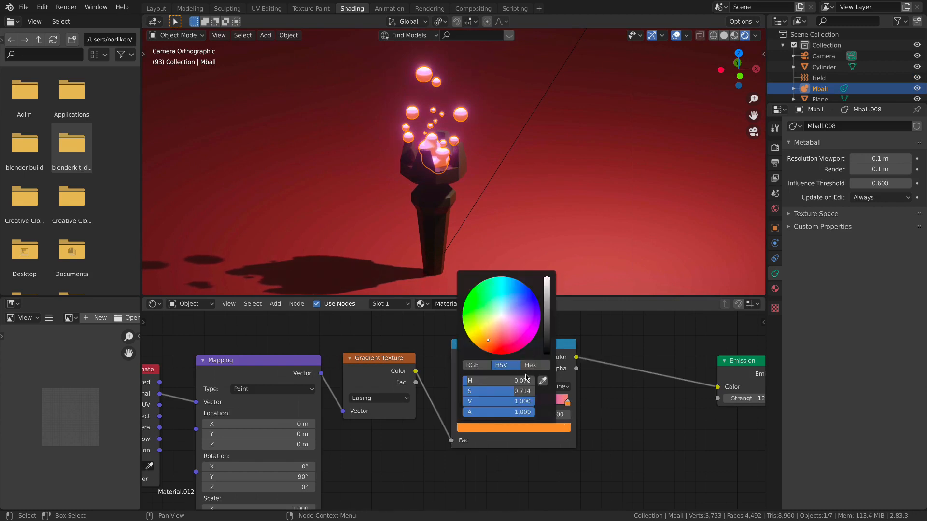
drag(525, 339, 515, 290)
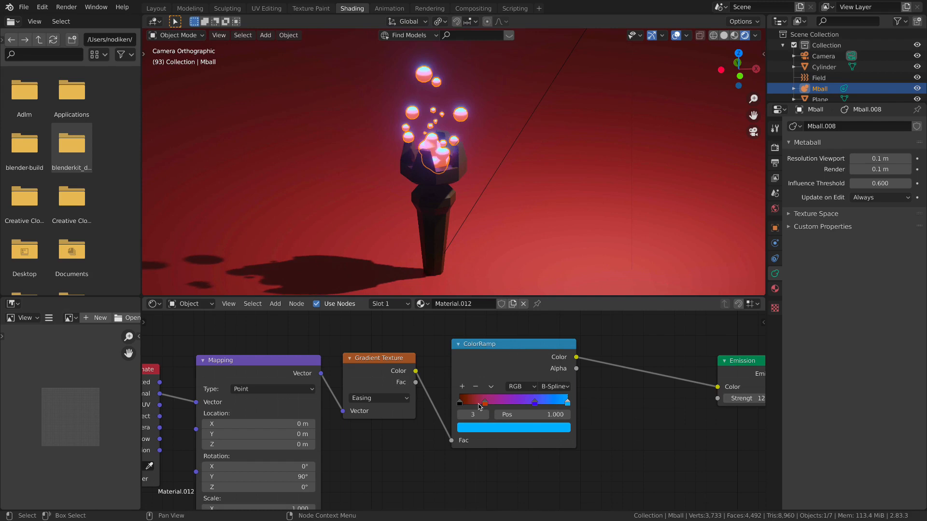
click(490, 427)
drag(480, 338, 491, 313)
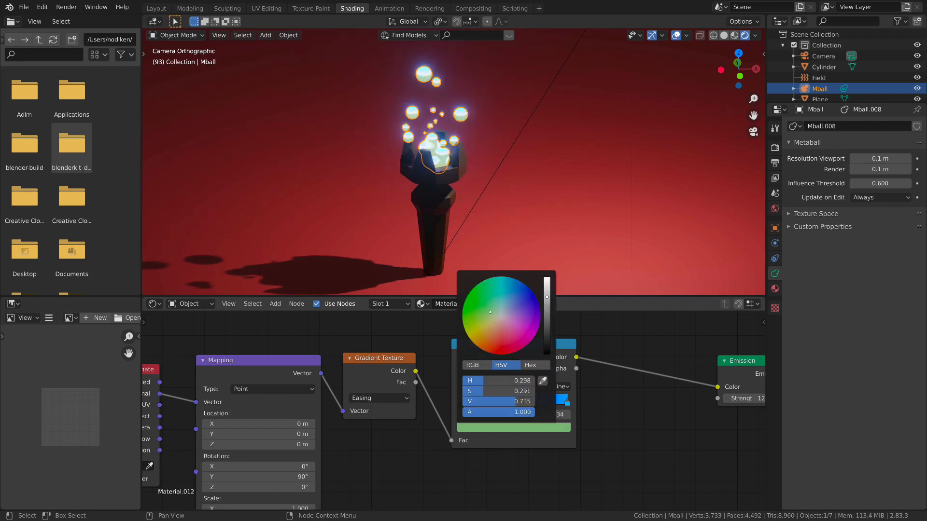
Play the animation to preview the blue flame, reselect the metaball and undo the ColorRamp colour changes.
key(space)
scroll(578, 198, down, 2)
click(554, 197)
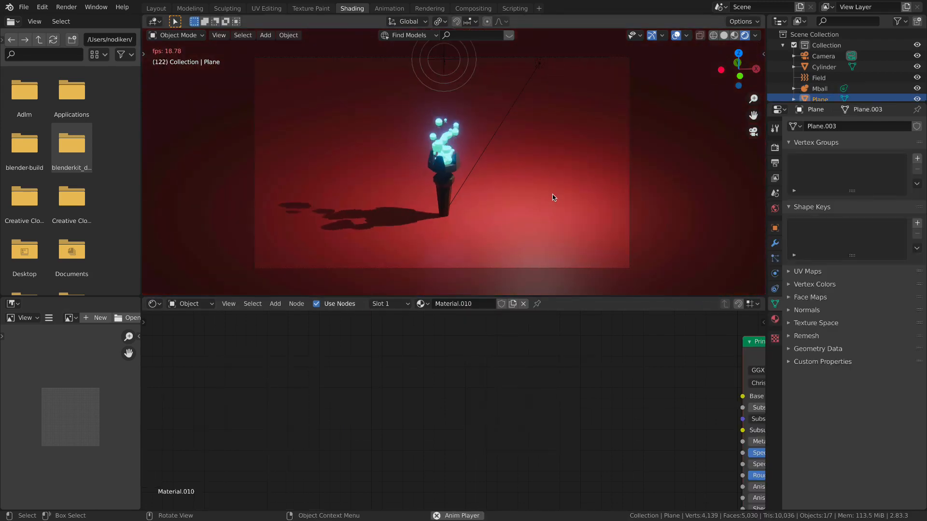
scroll(551, 159, up, 2)
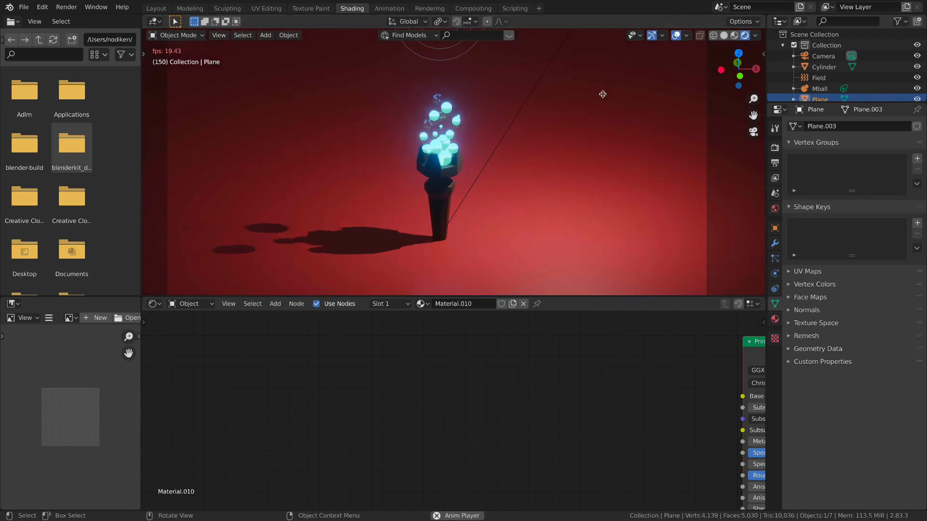
key(Escape)
click(449, 173)
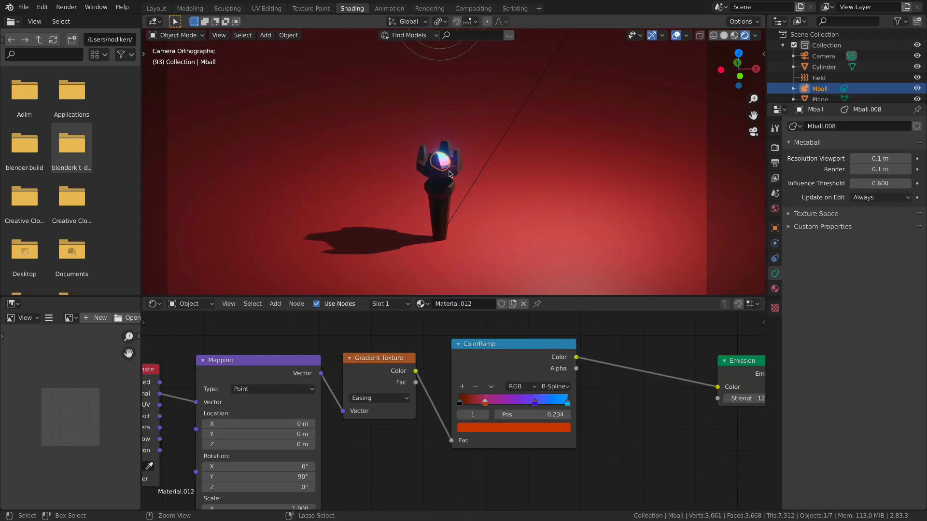
key(ctrl+z)
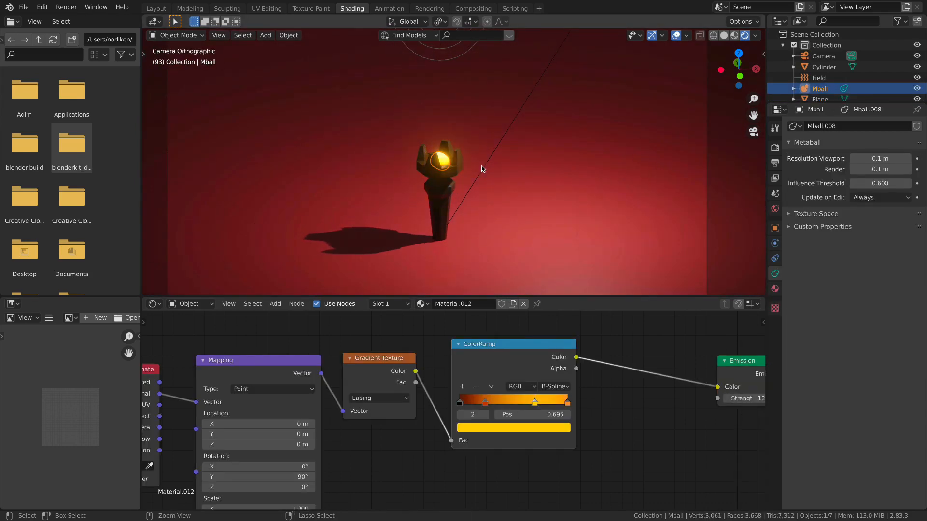
Play back the orange flame animation again and change the render output file name to Fifth Animation.
click(576, 170)
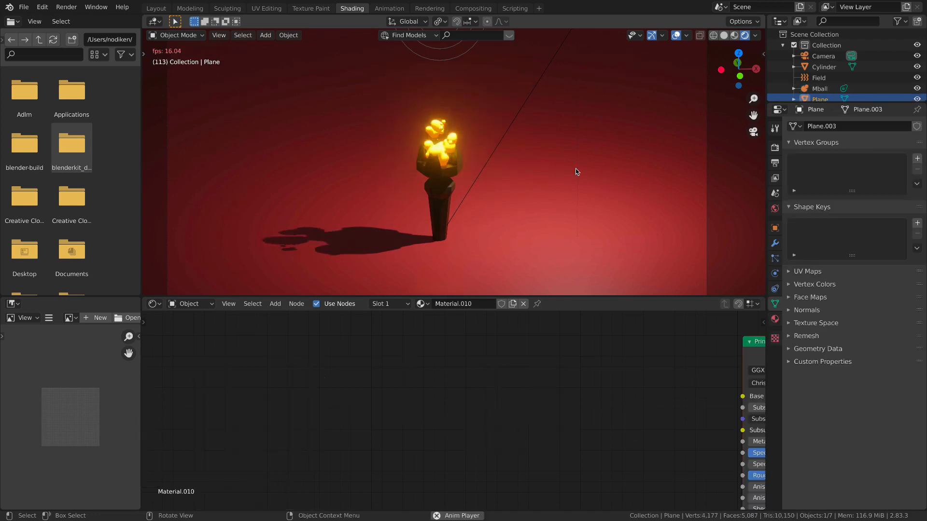
scroll(577, 171, down, 2)
click(774, 163)
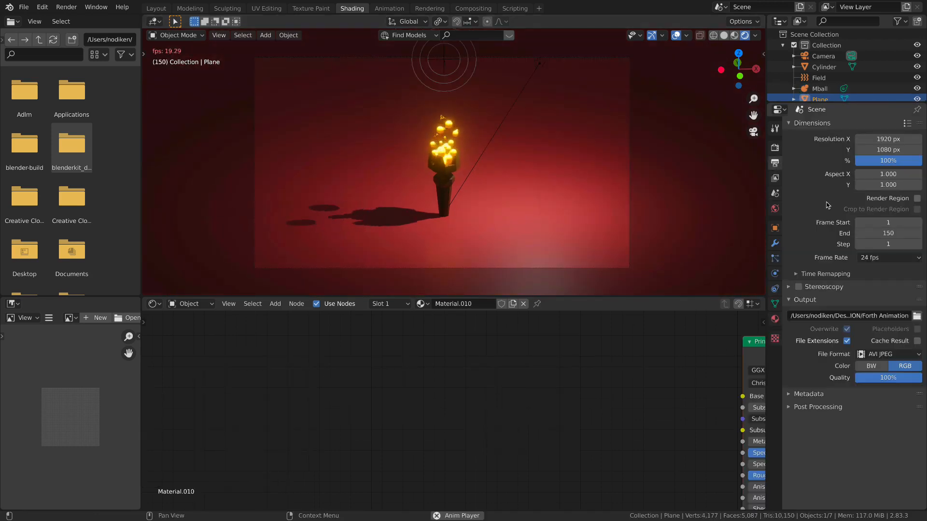
key(space)
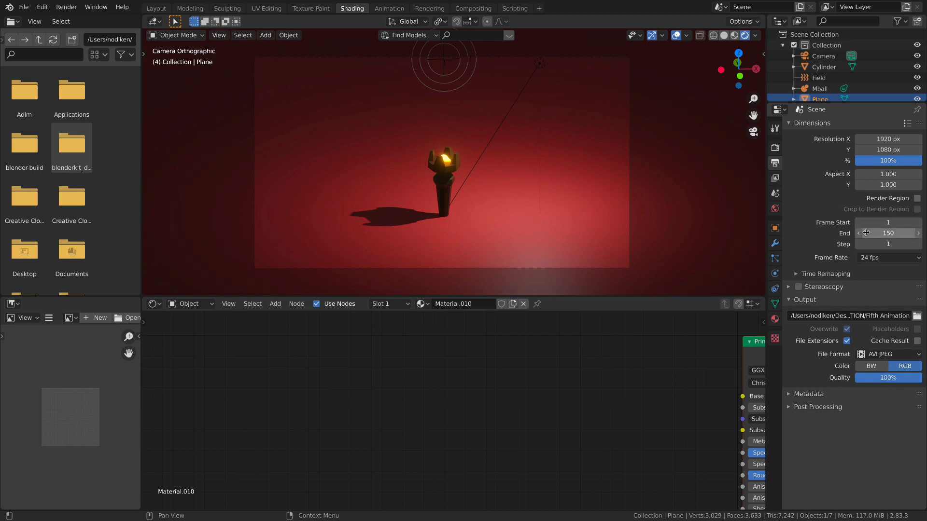
Check the Eevee render settings and start rendering the animation.
click(775, 148)
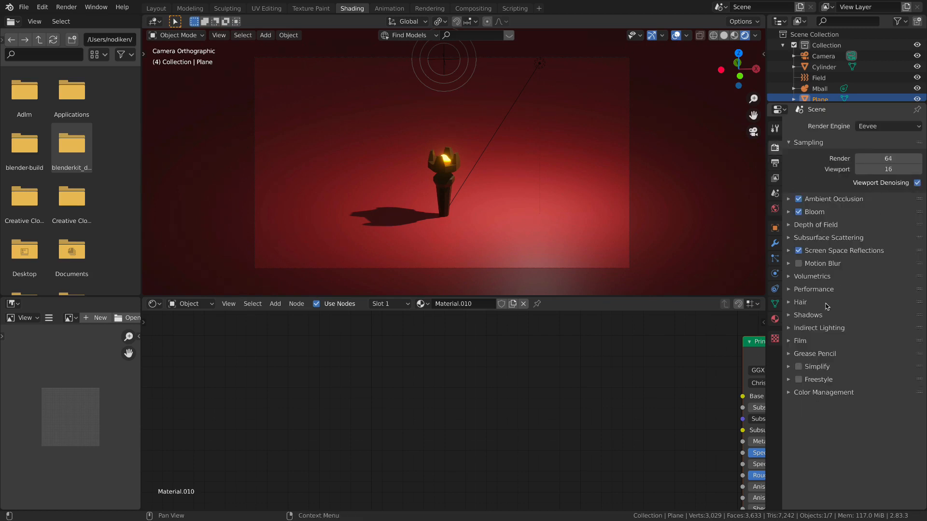
click(66, 6)
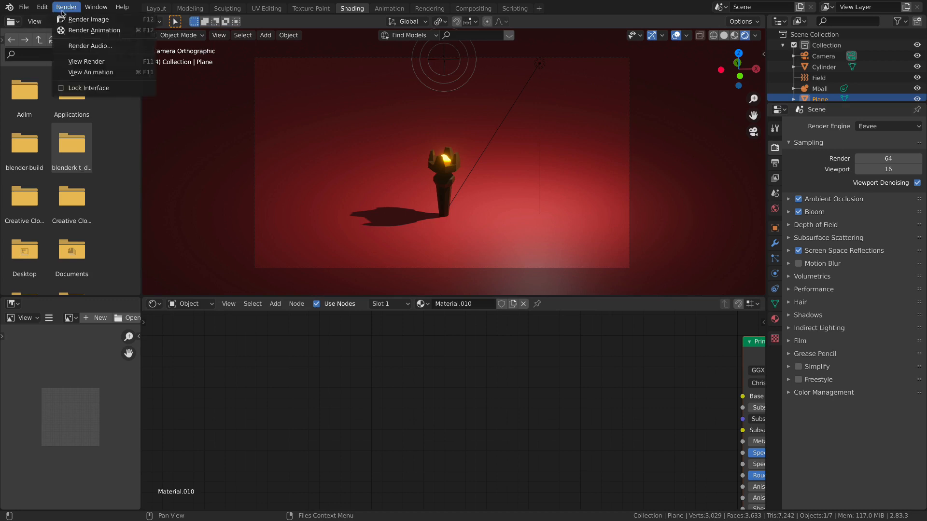
click(72, 31)
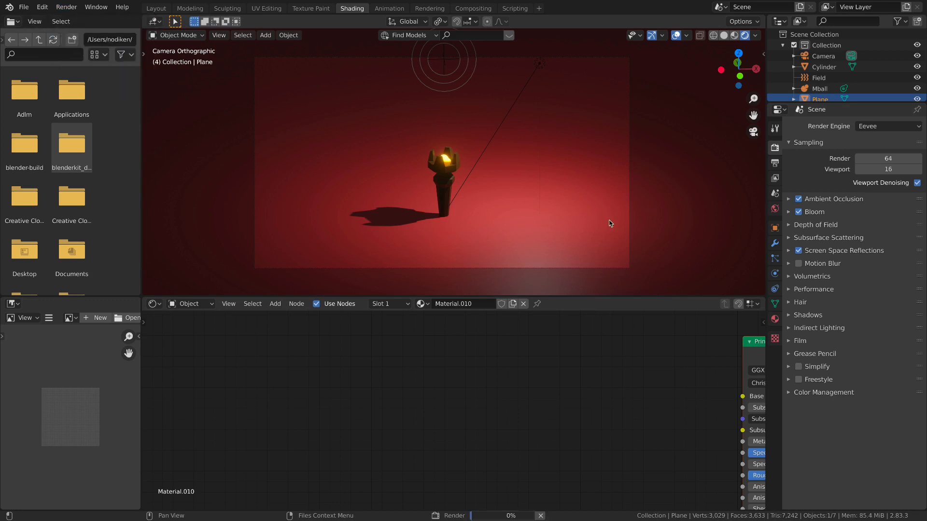